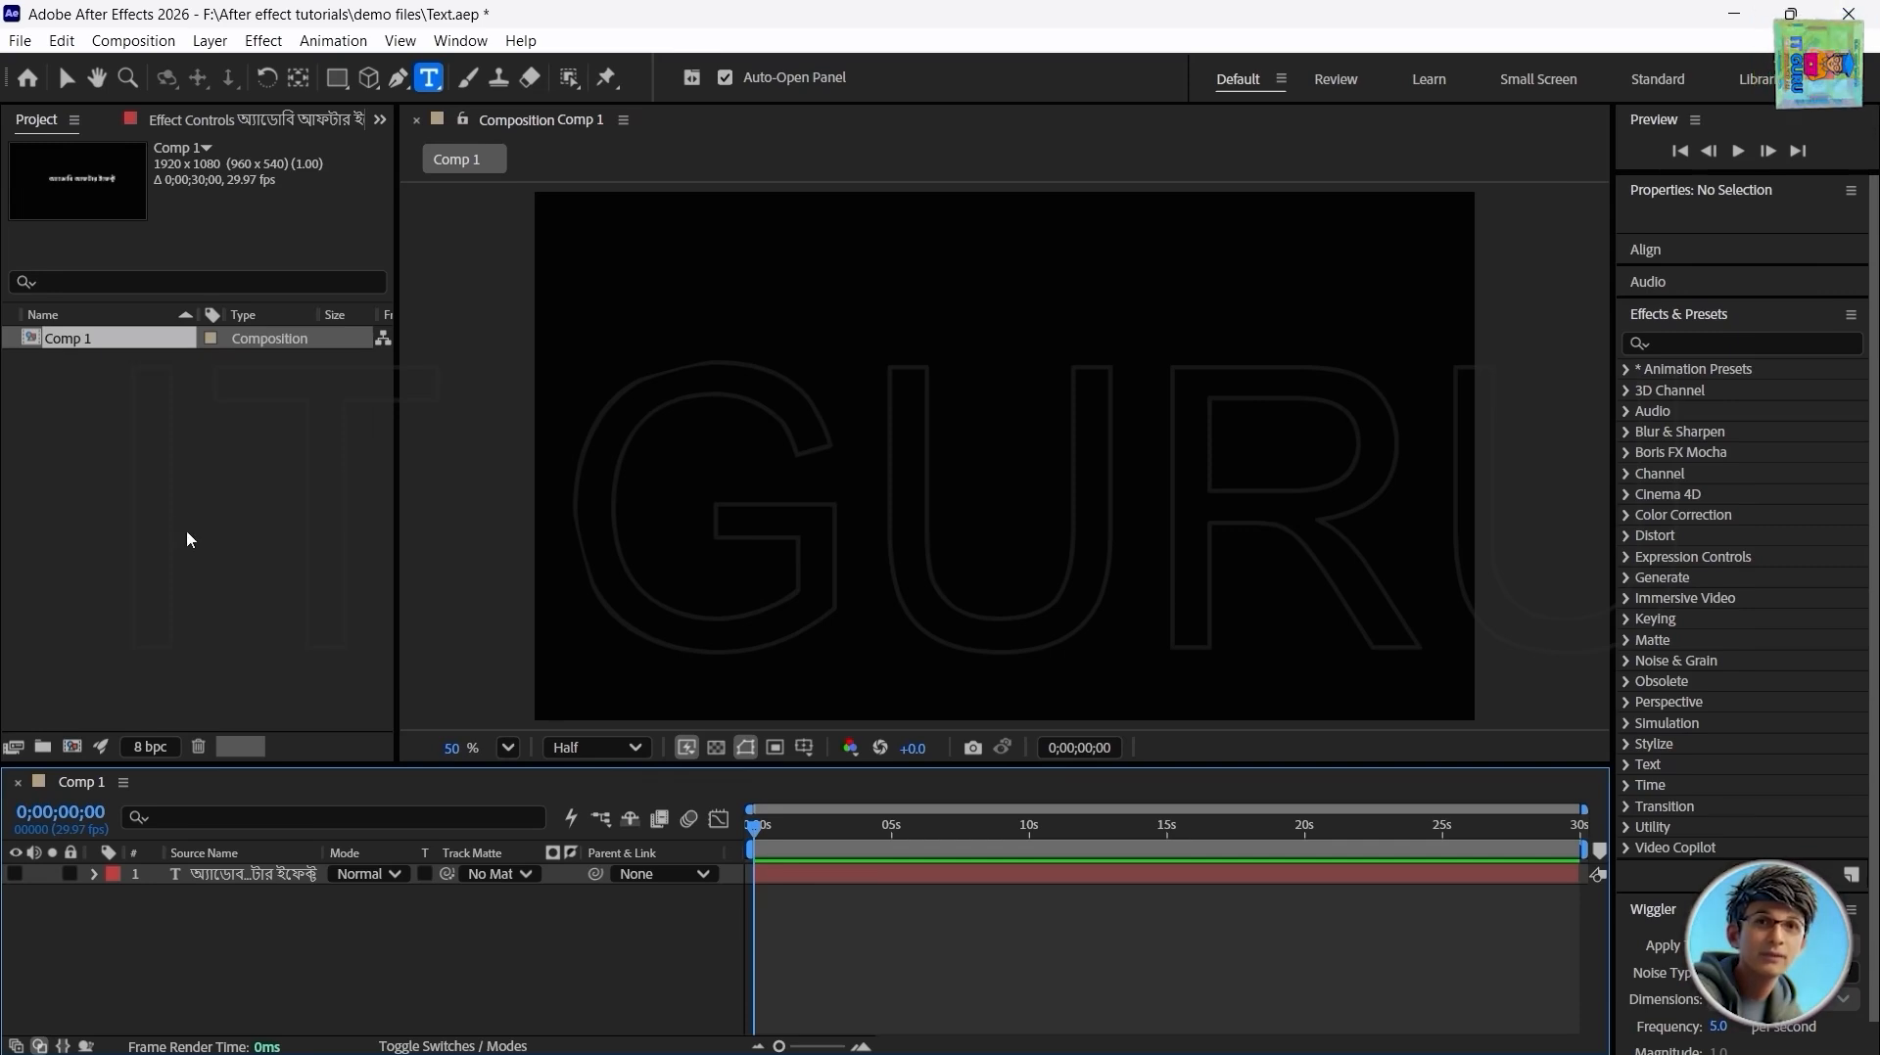
Step: Add a new text layer in Comp 1 reading "Adobe After Effect"
click(221, 449)
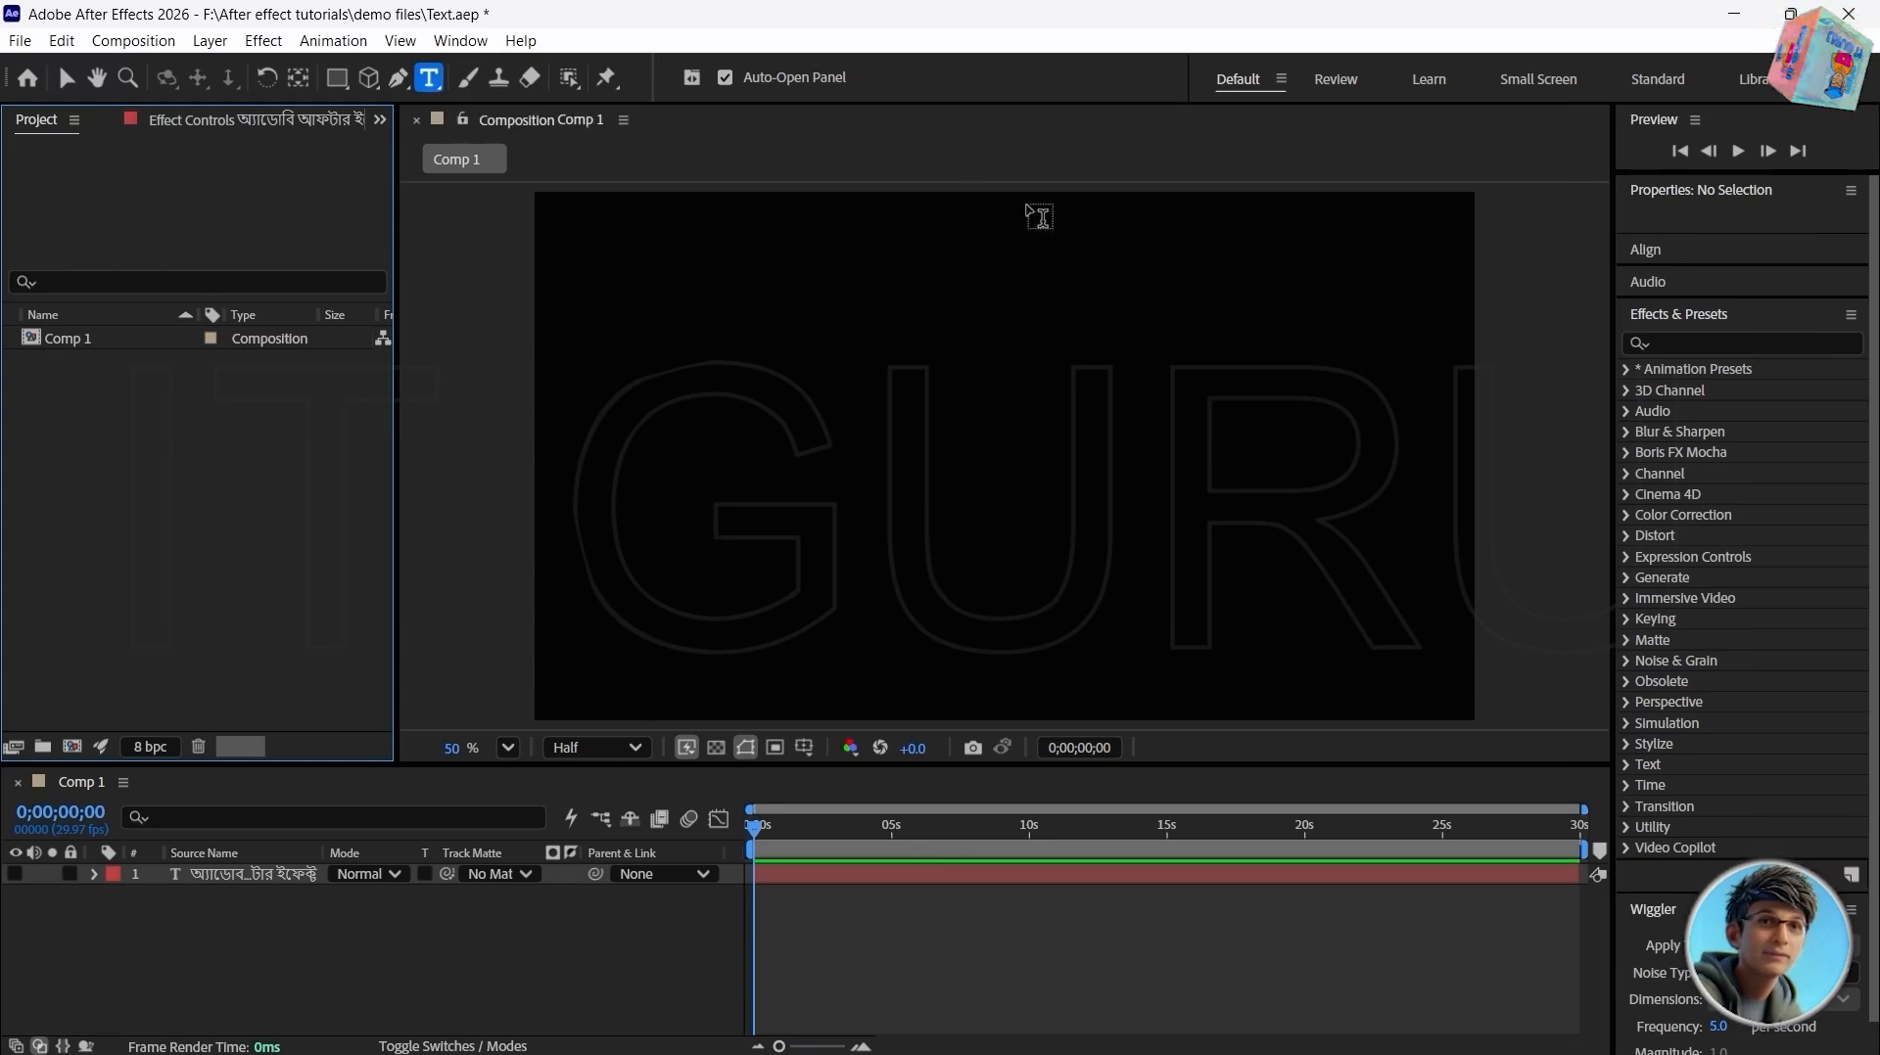
click(890, 433)
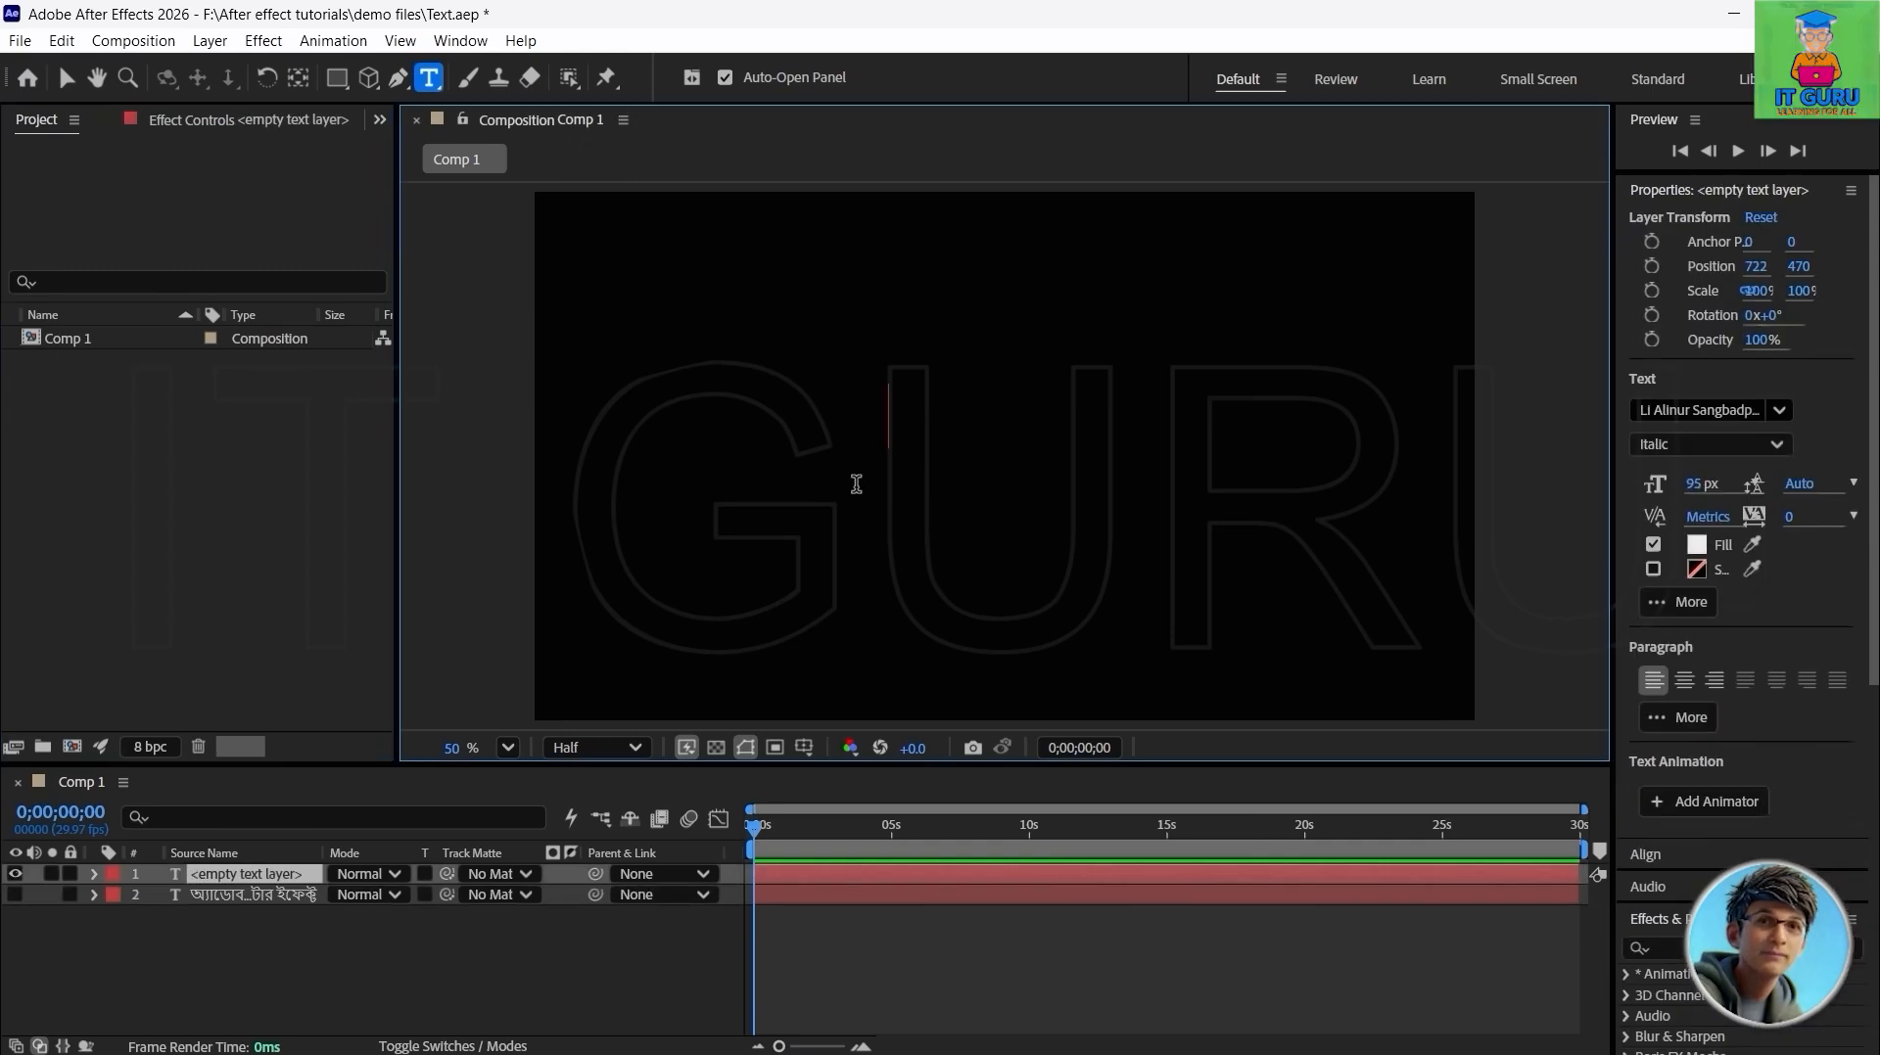
text(Adobe After Effects)
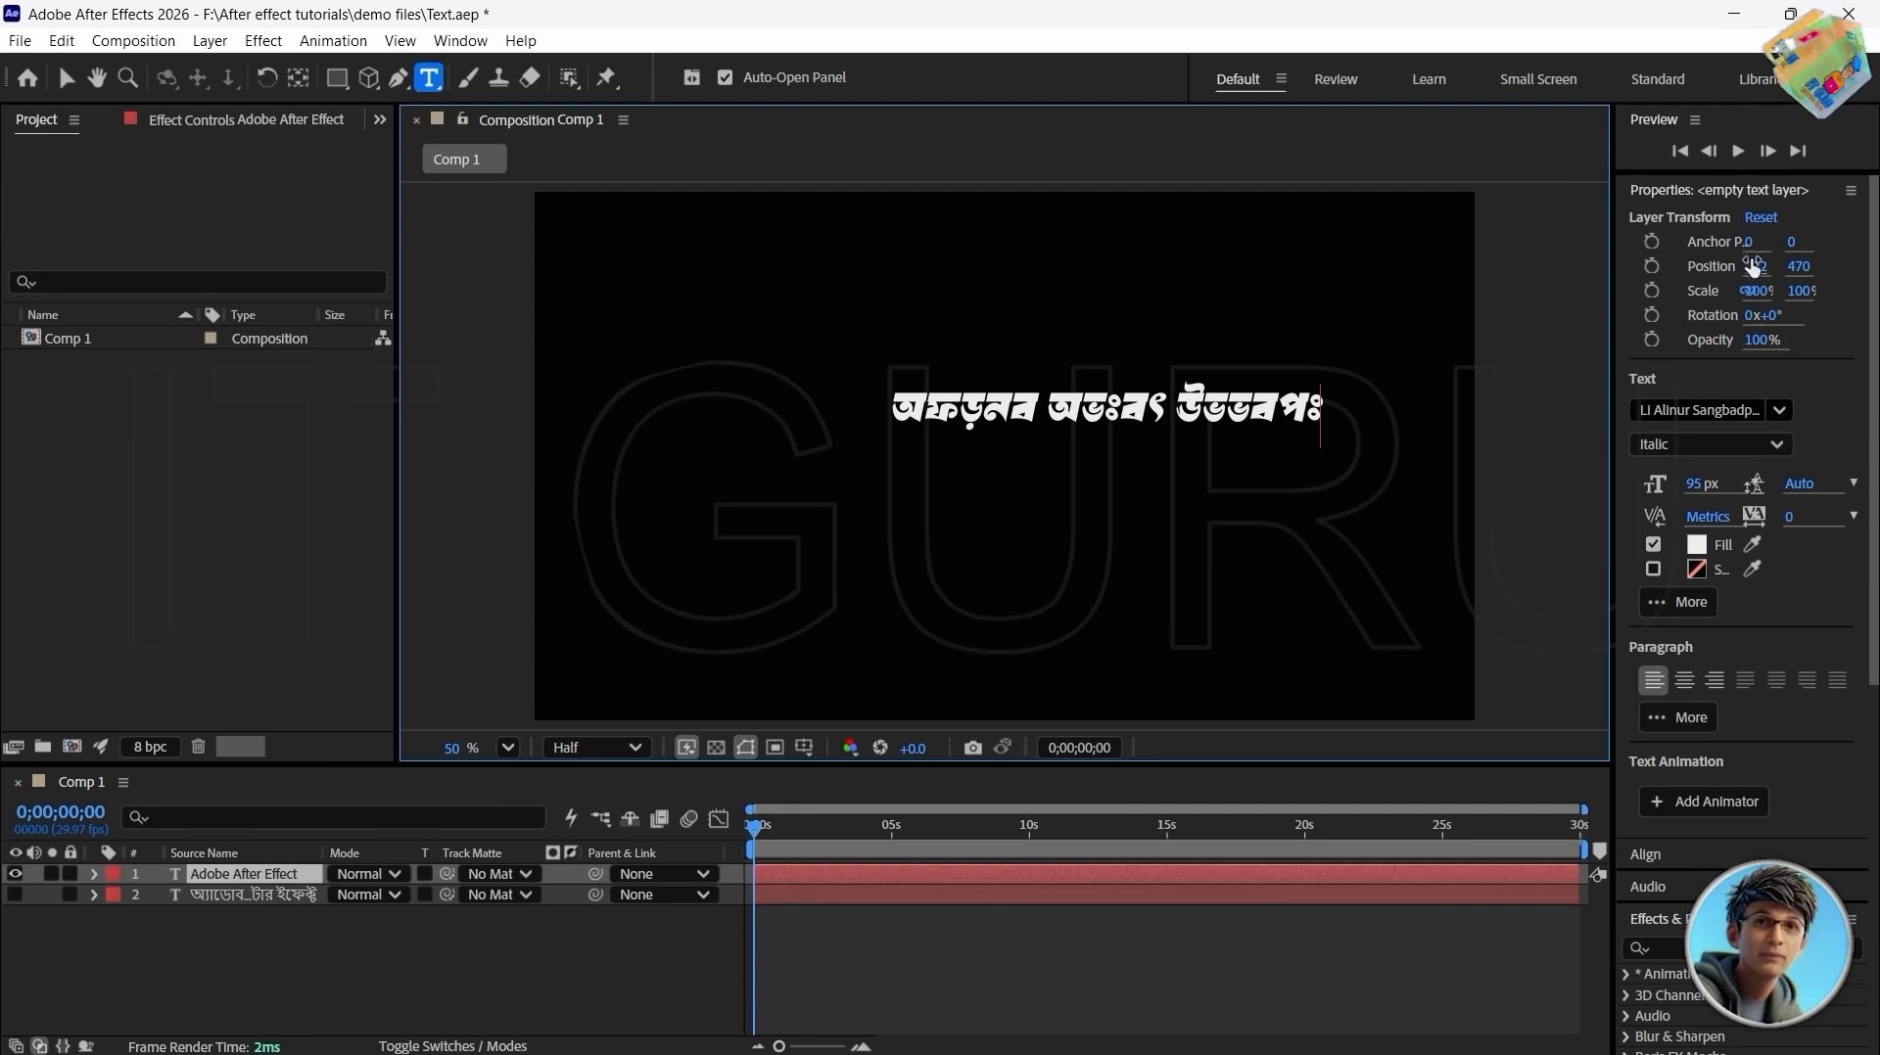
Step: Select all of the new layer's text and change its font to Impact
key(ctrl+a)
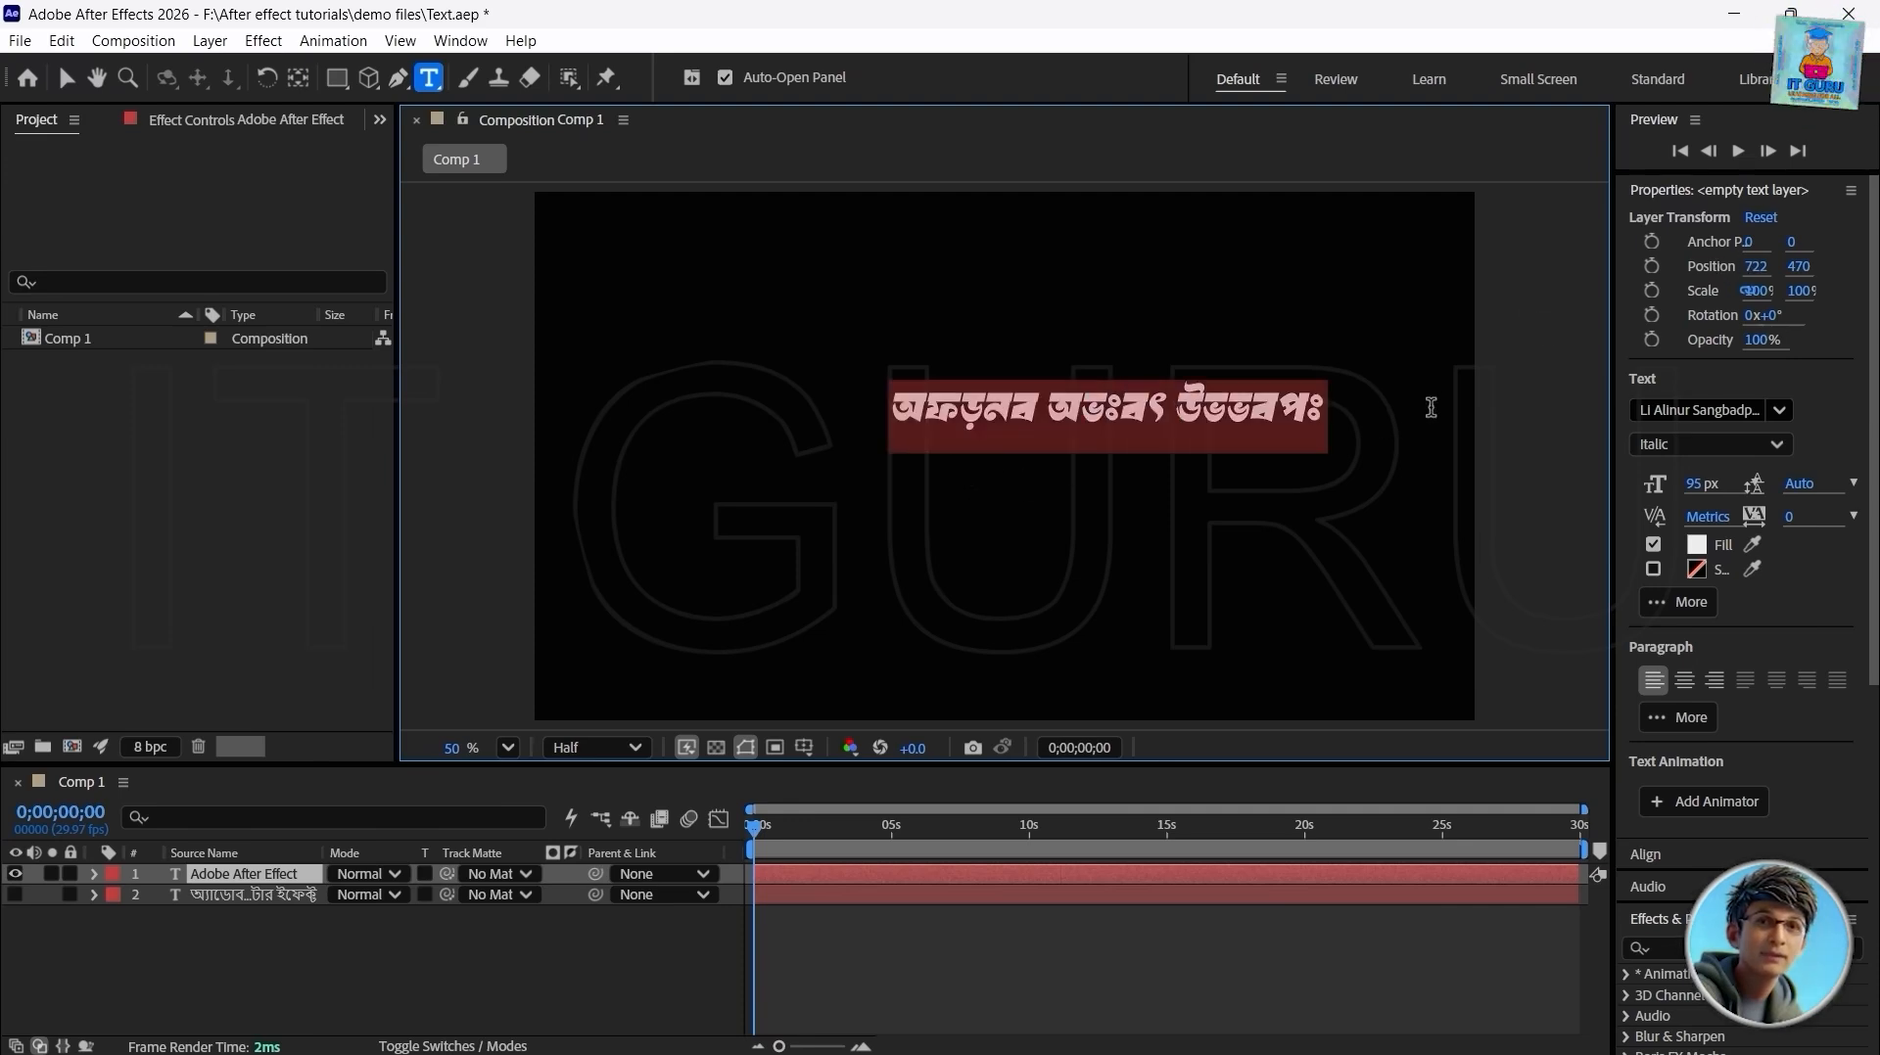
click(1037, 411)
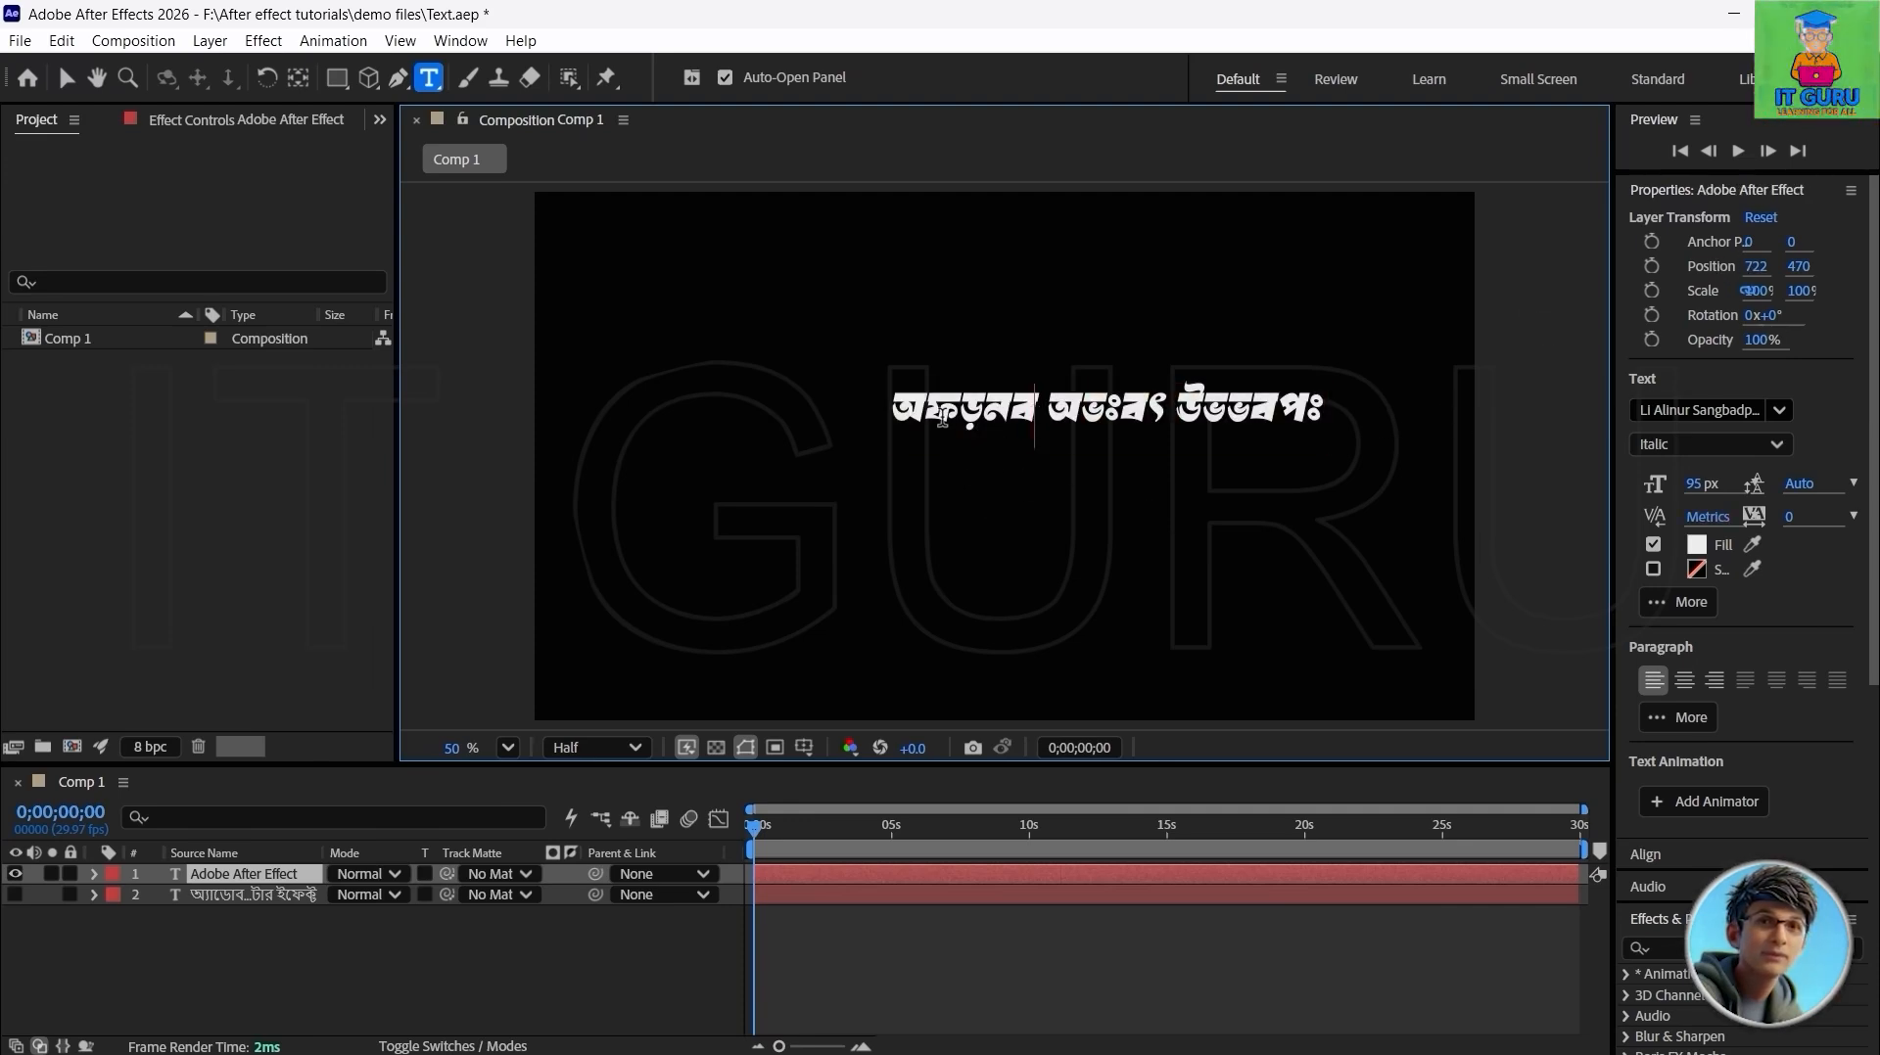
key(ctrl+a)
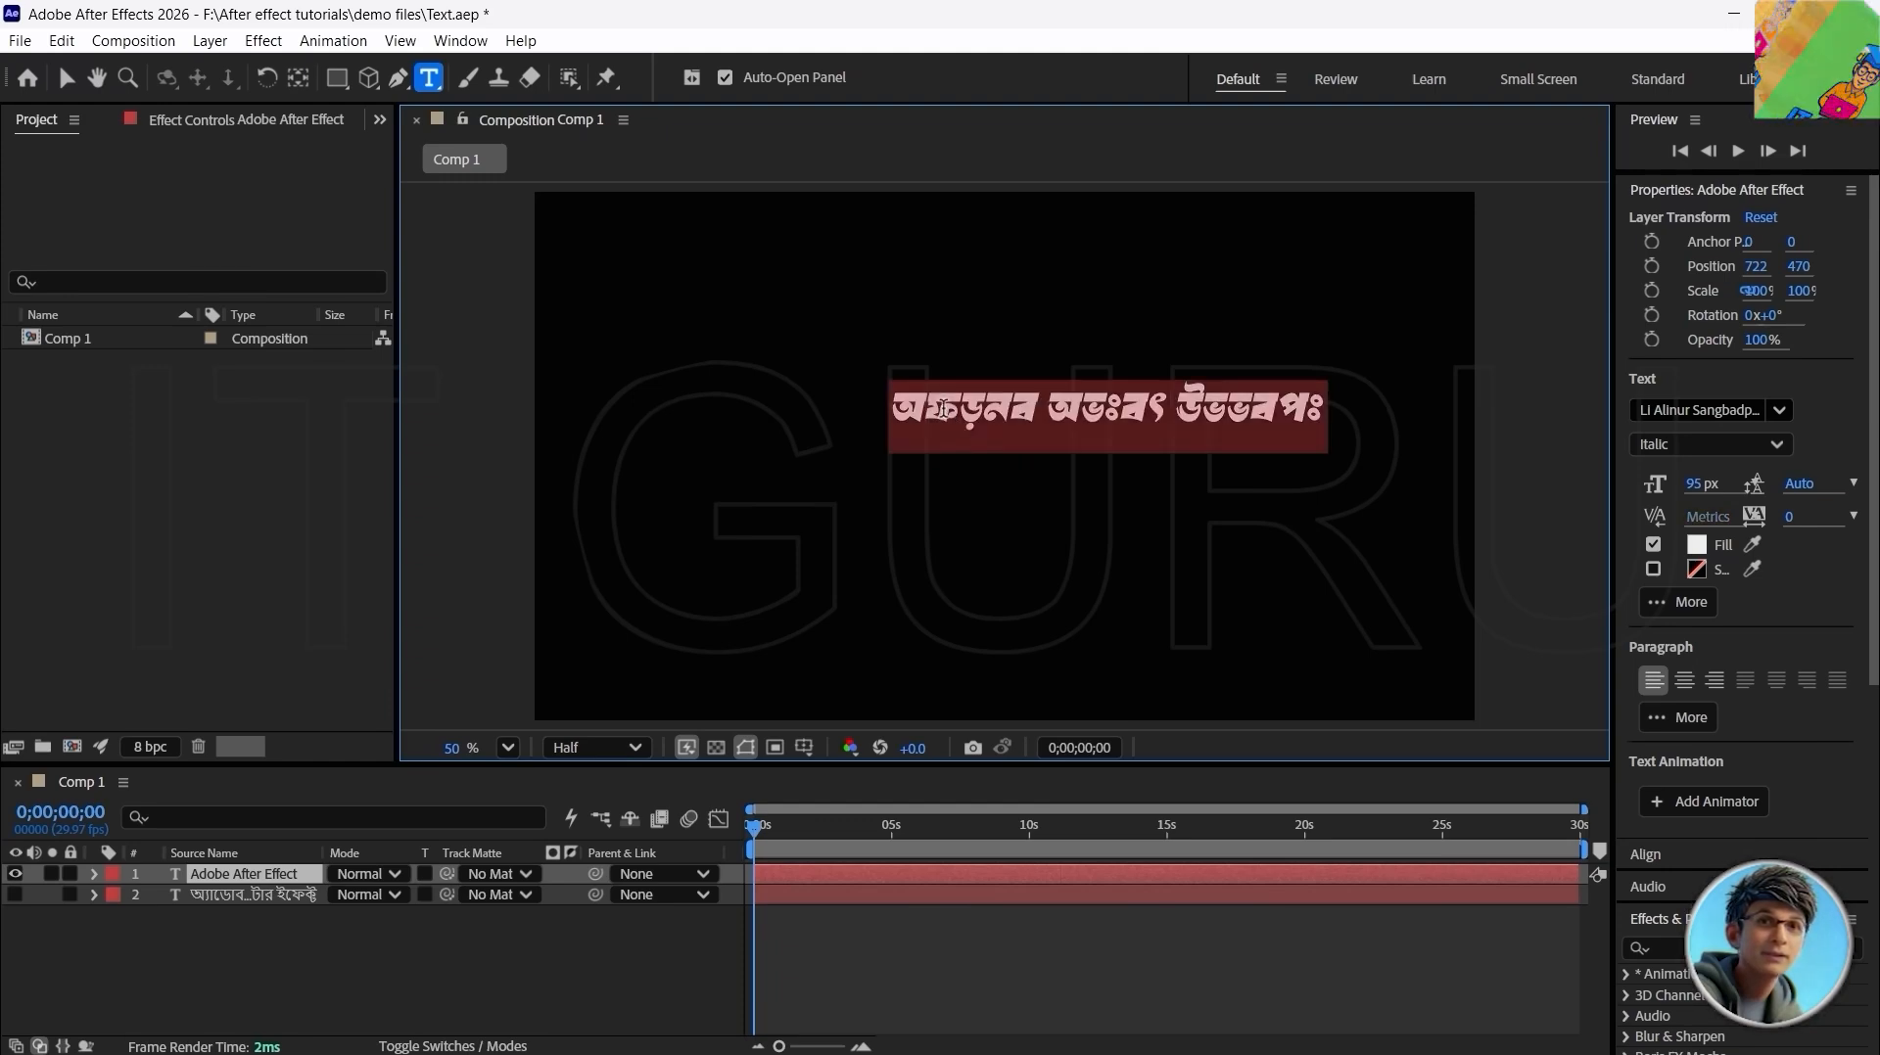
click(991, 456)
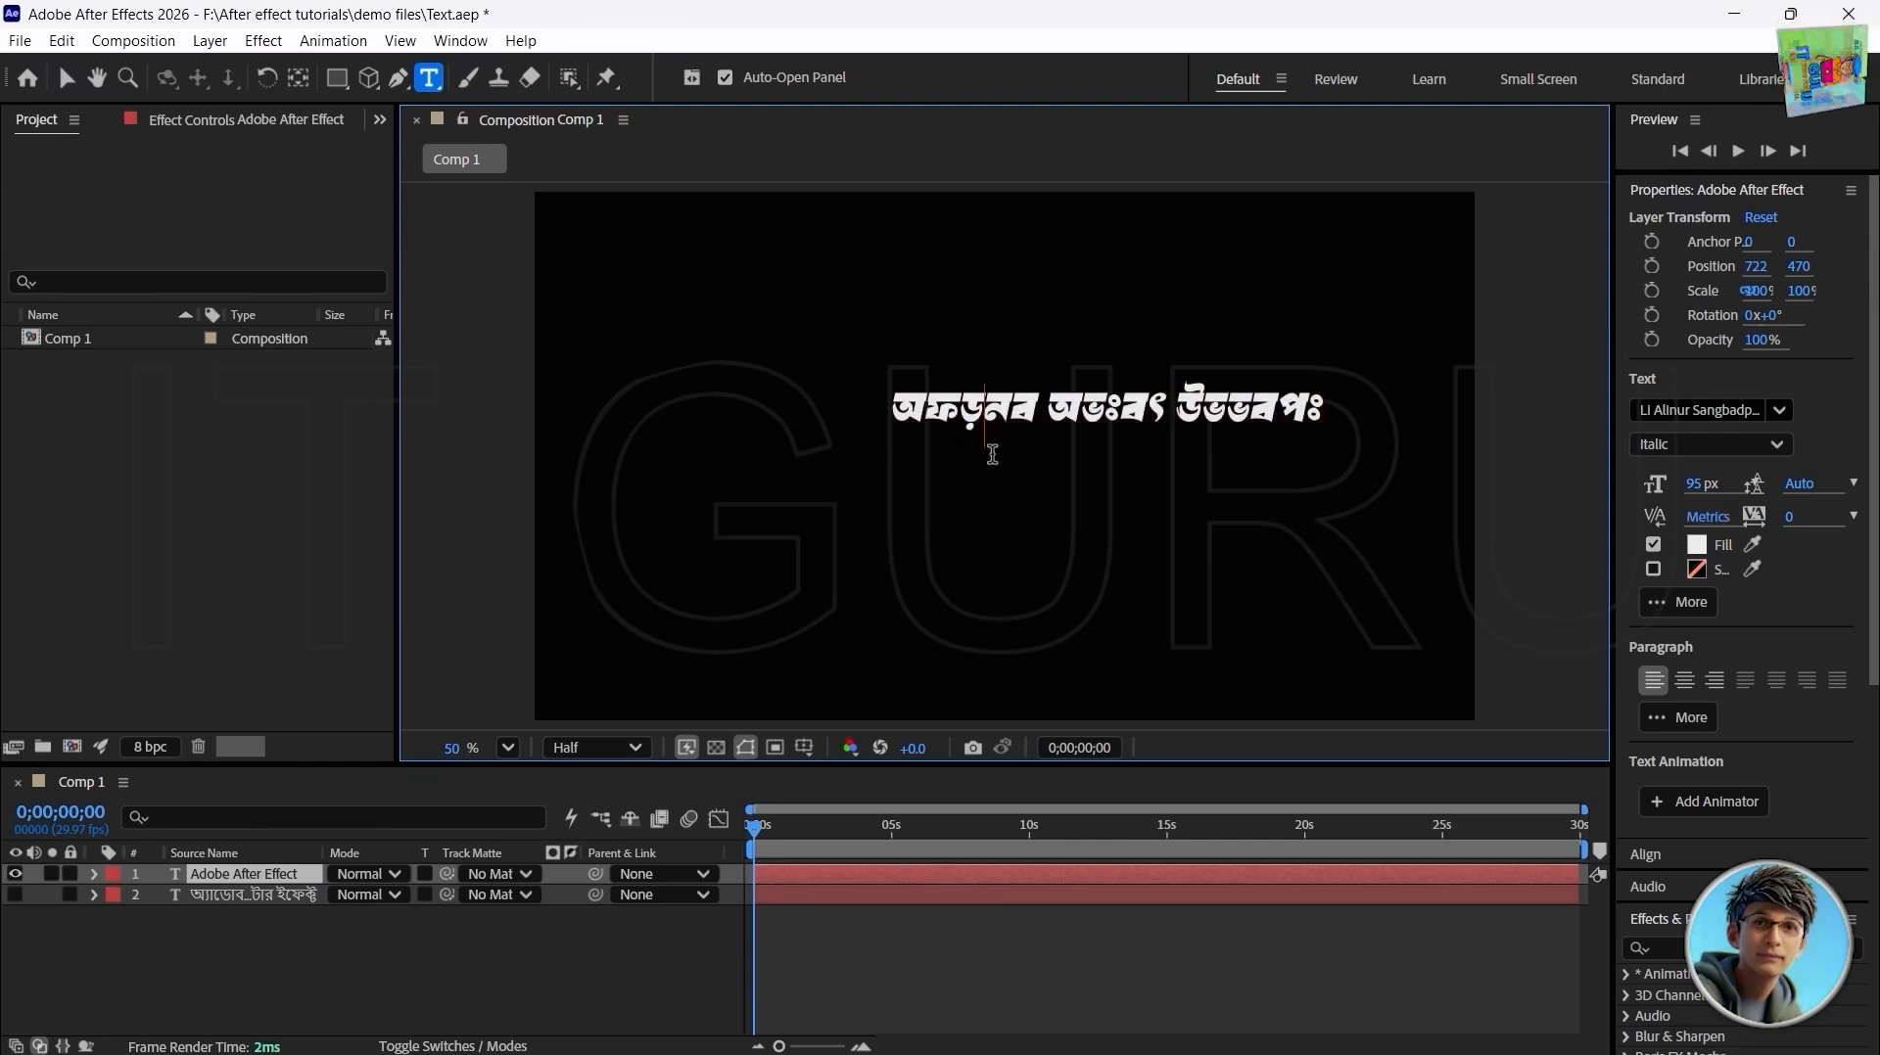
drag(894, 411, 1400, 402)
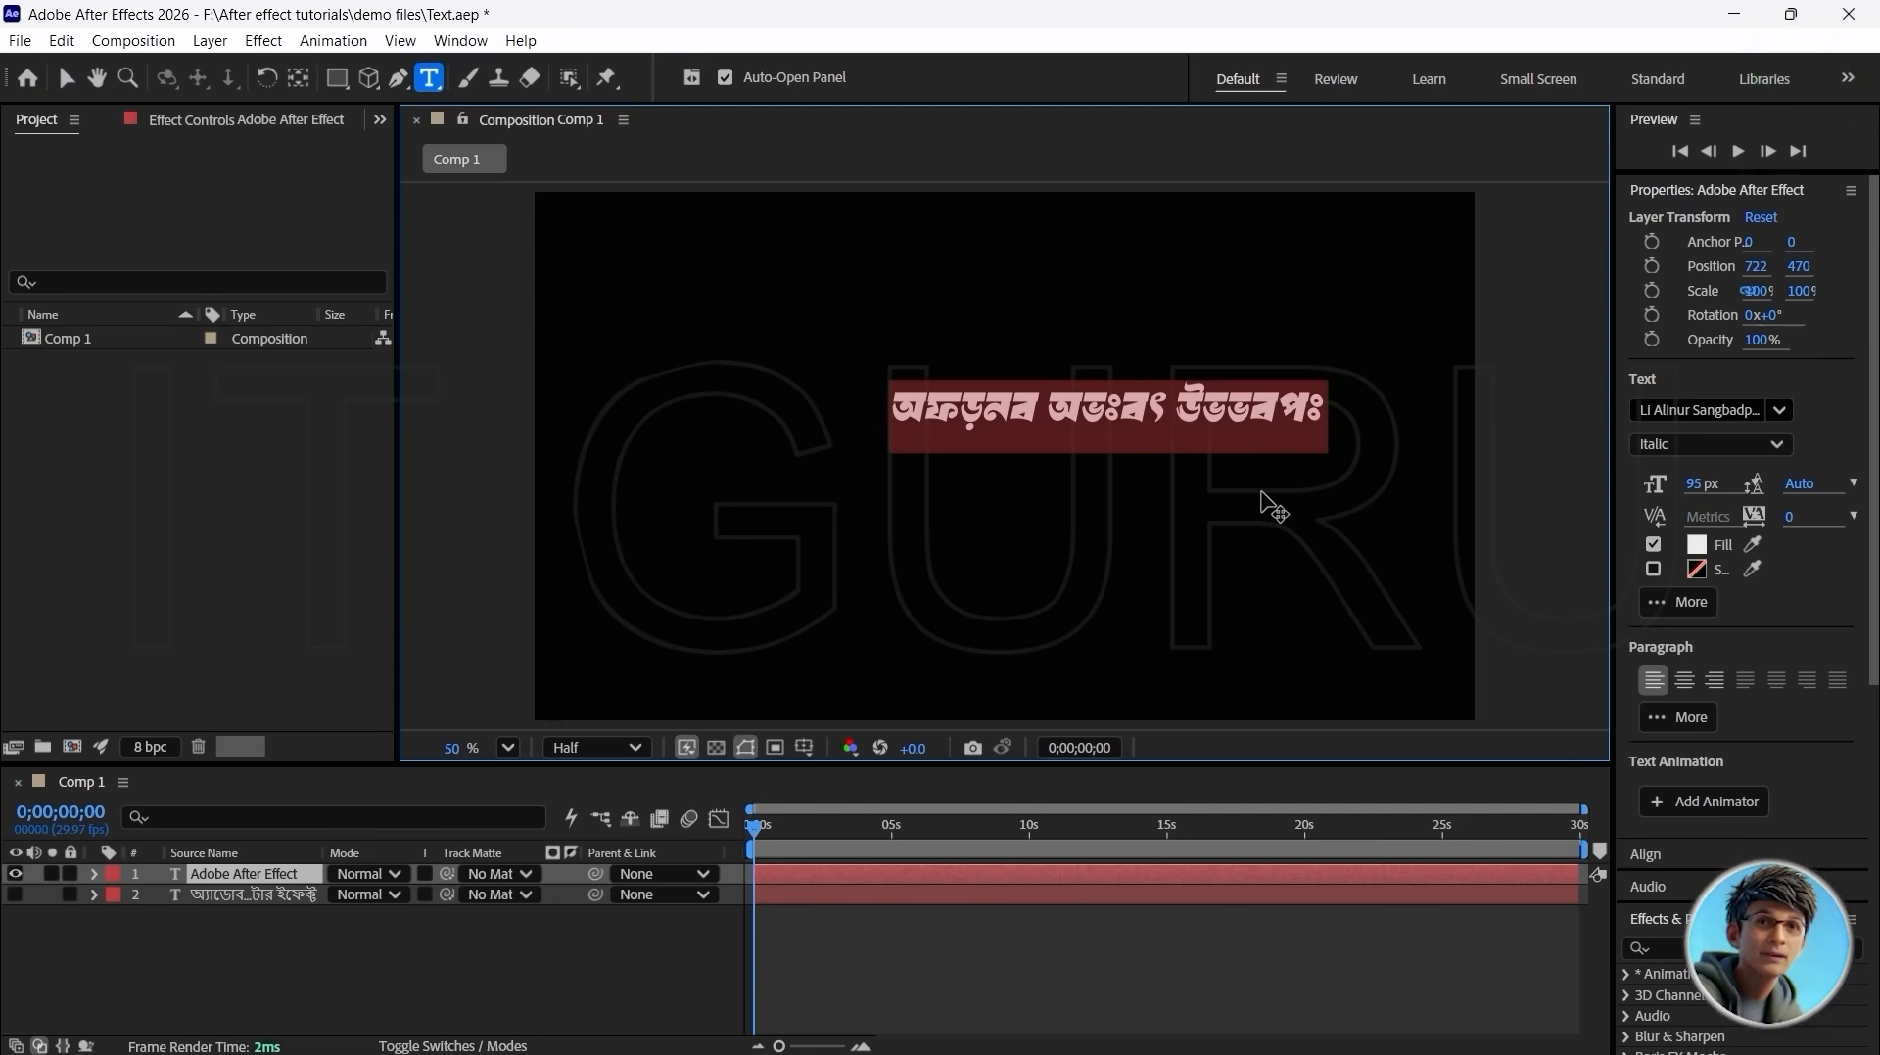
click(1780, 410)
scroll(1509, 611, up, 1)
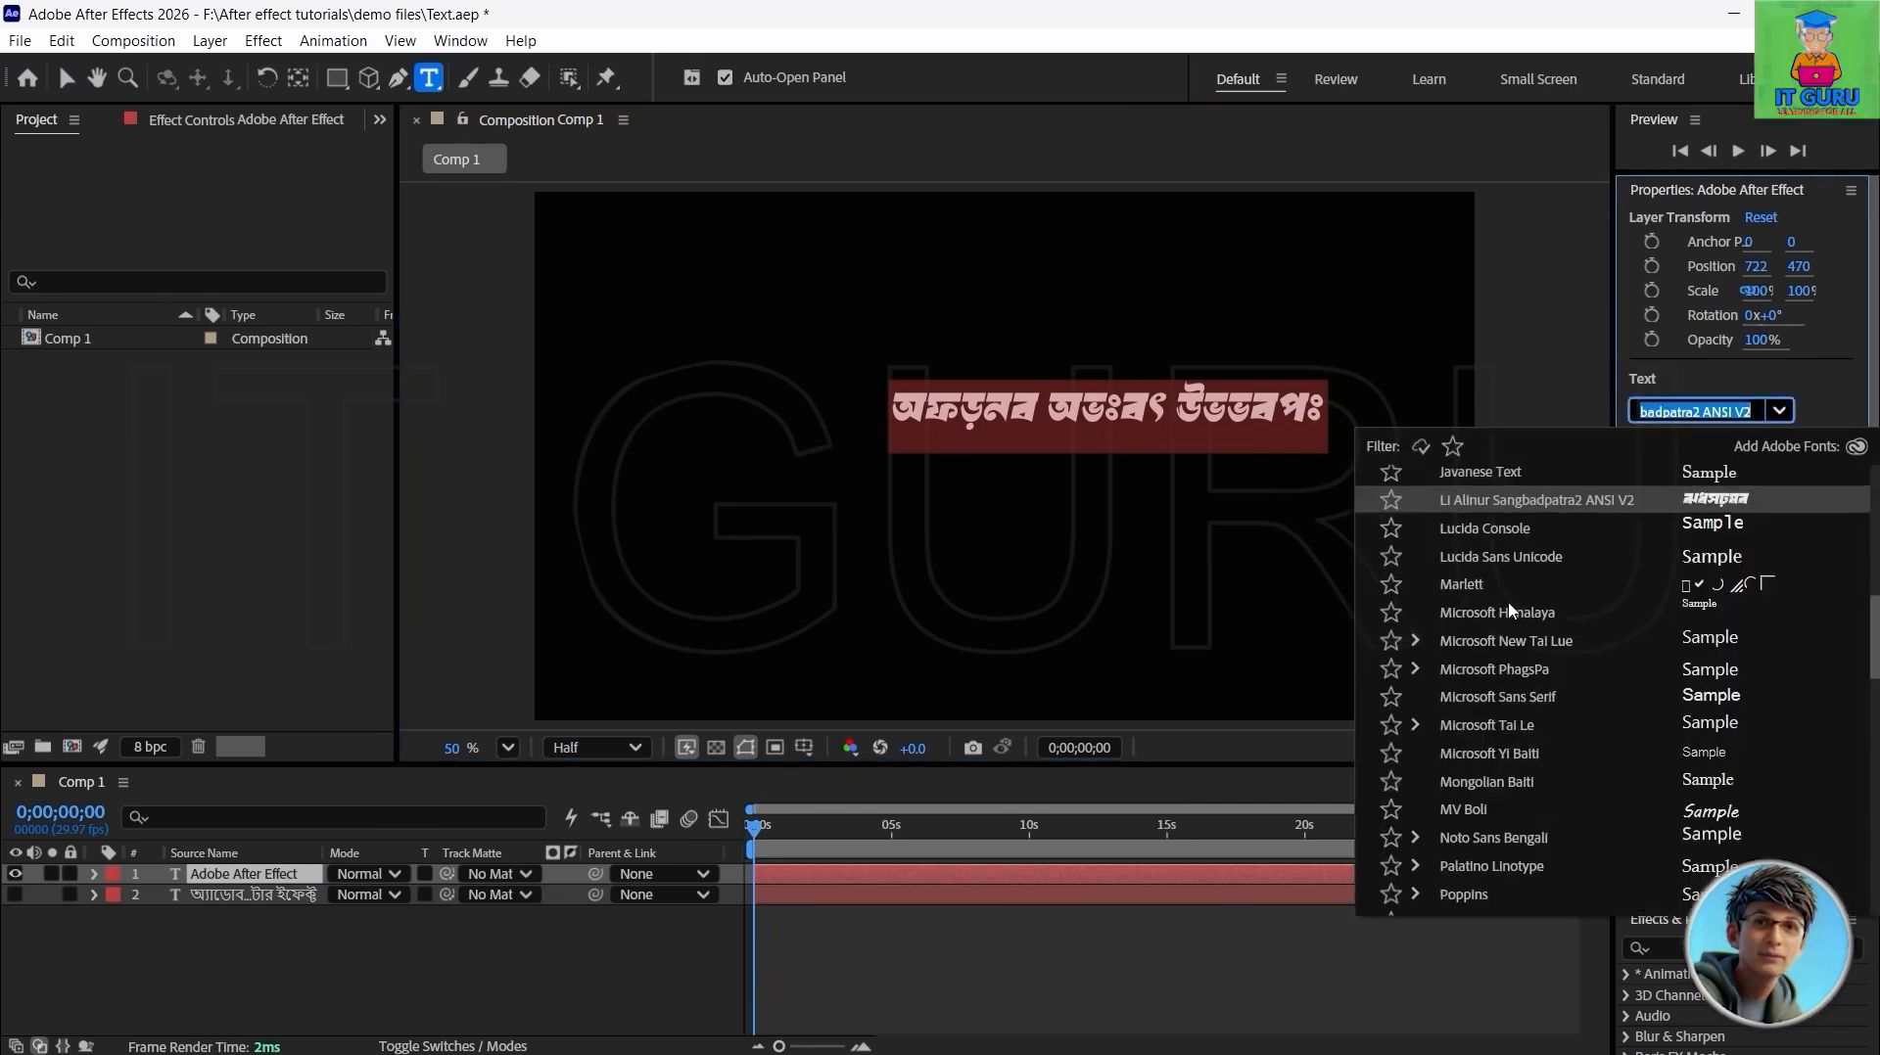
scroll(1510, 611, up, 6)
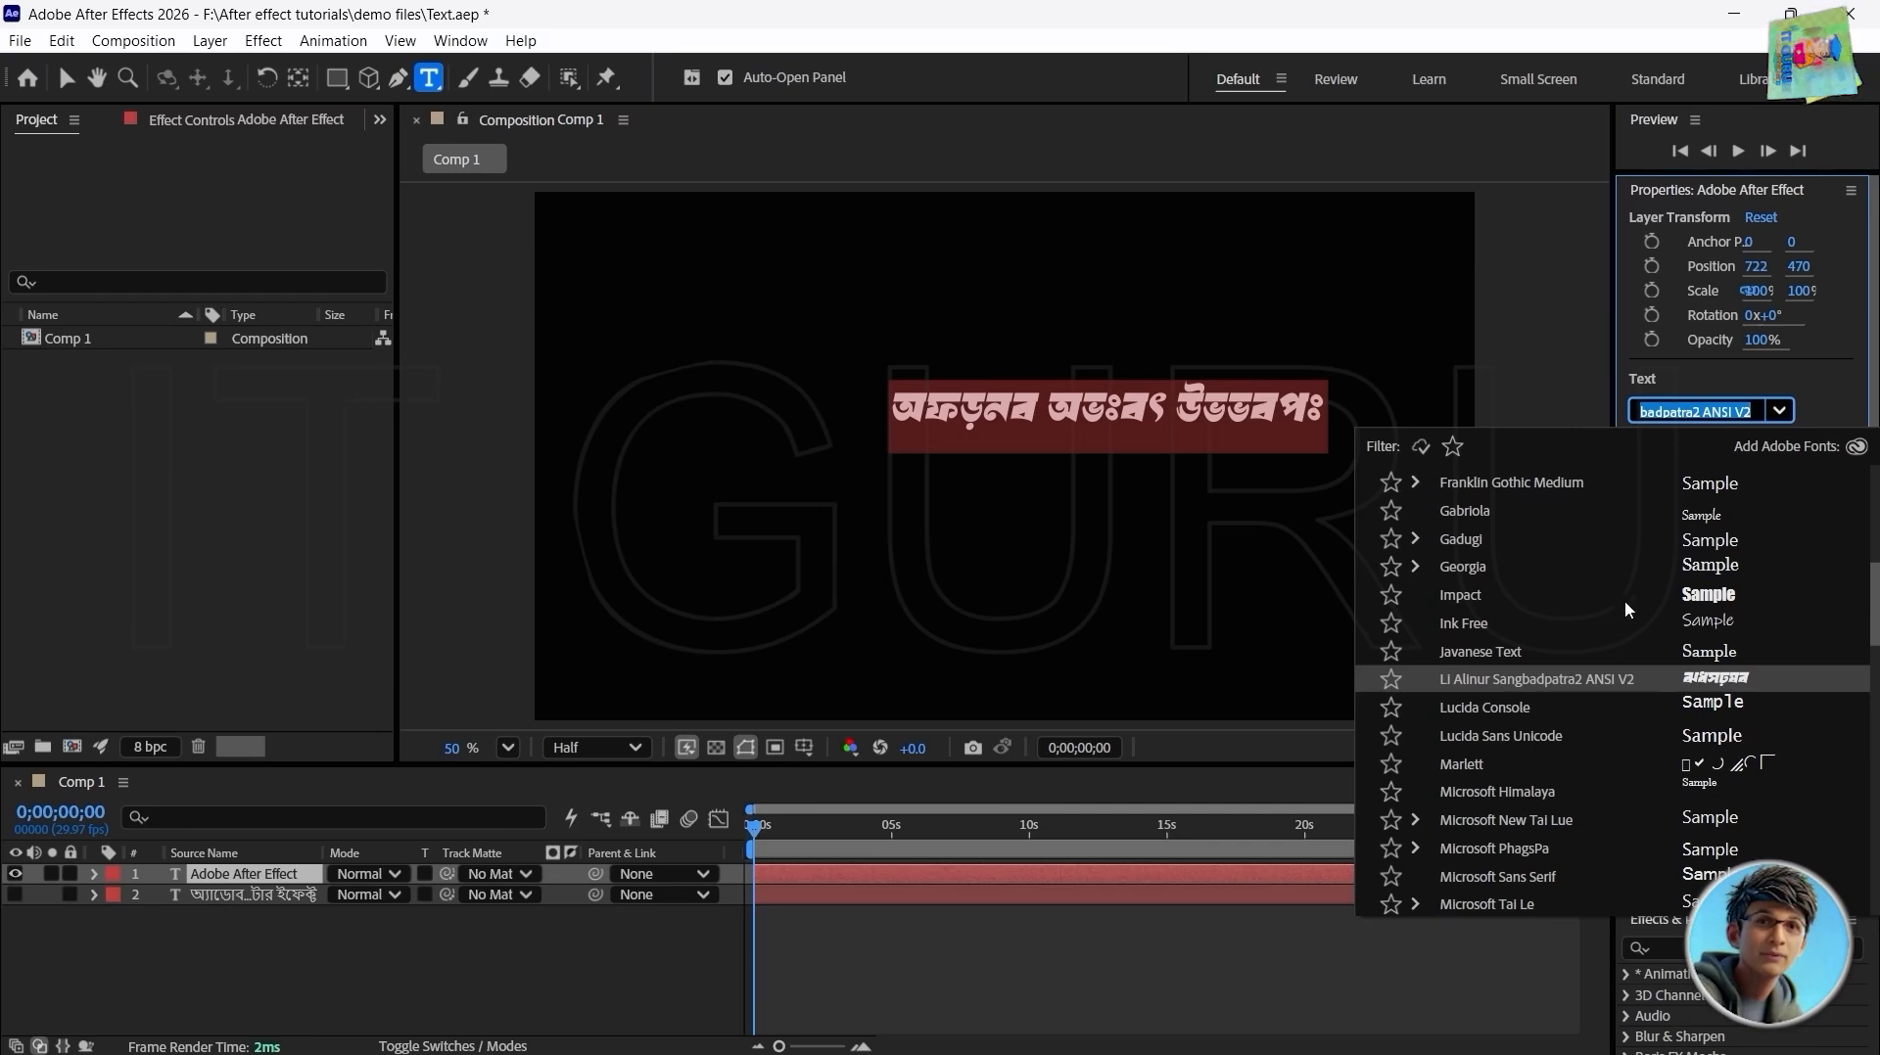
click(1725, 593)
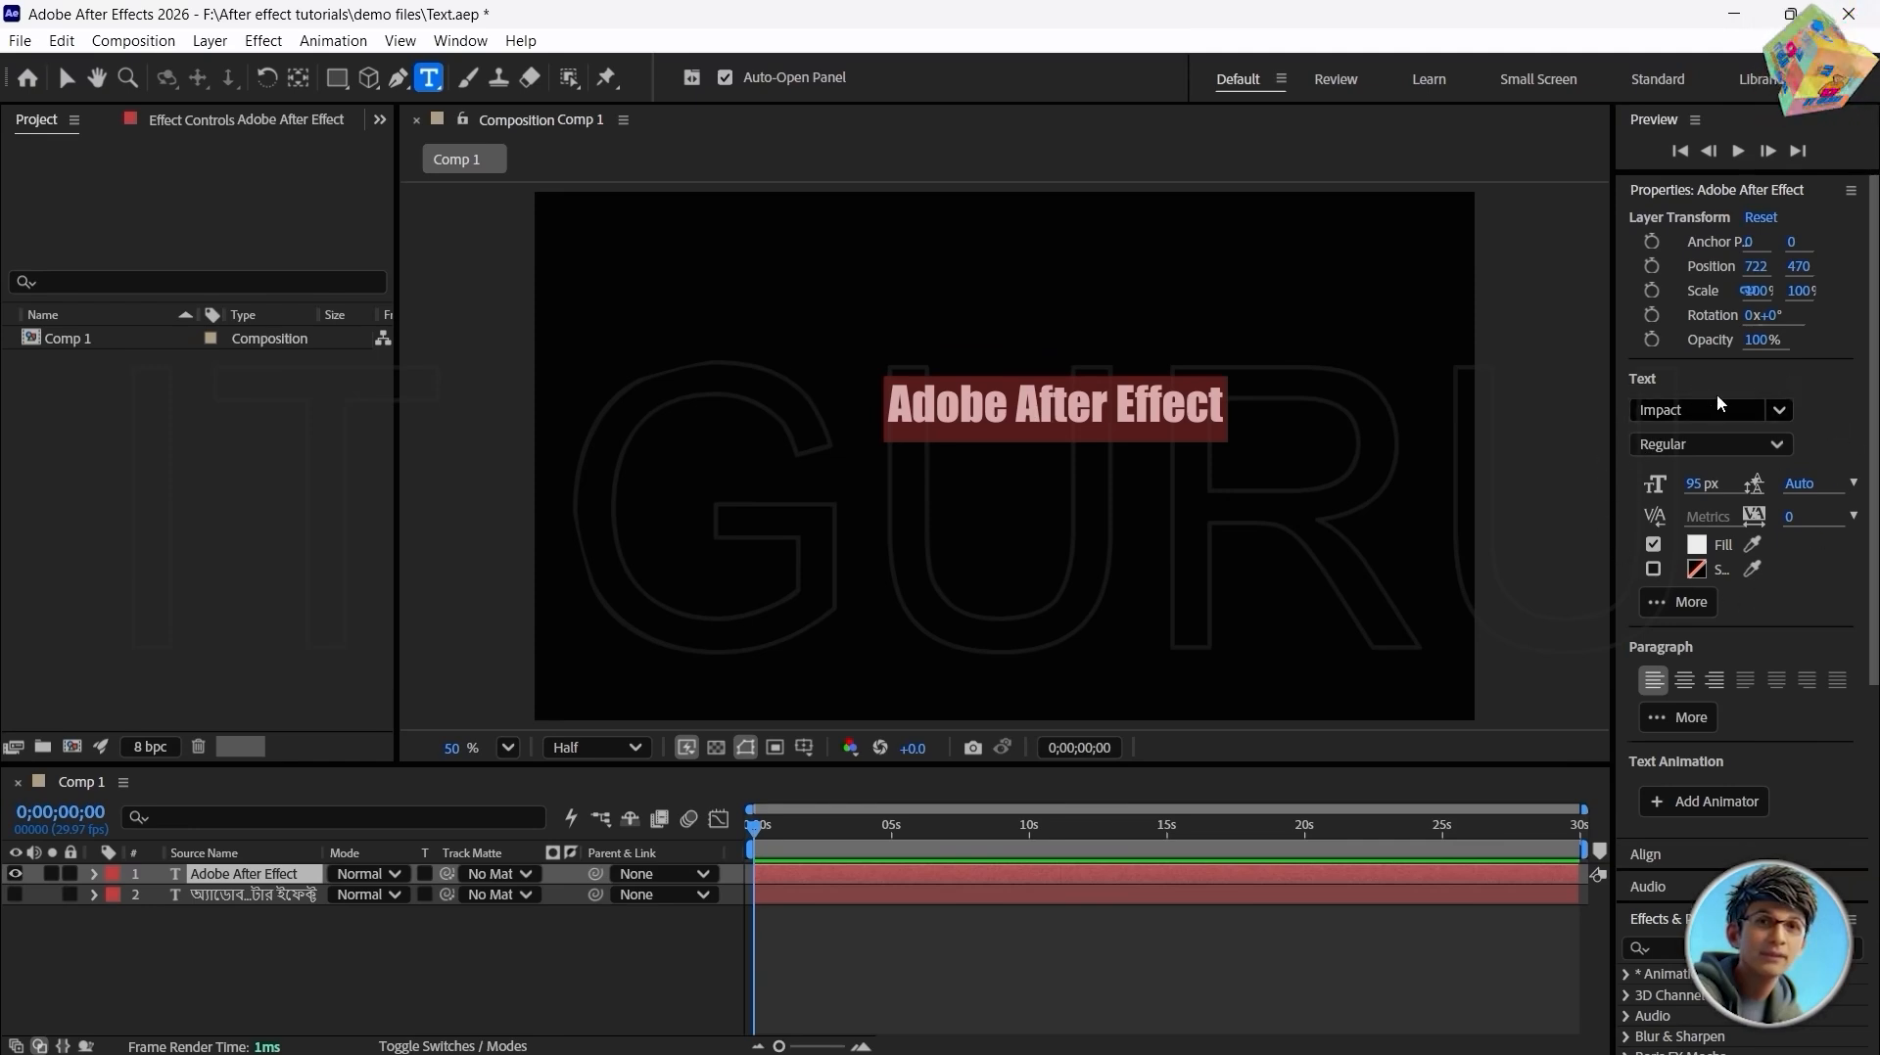
click(476, 43)
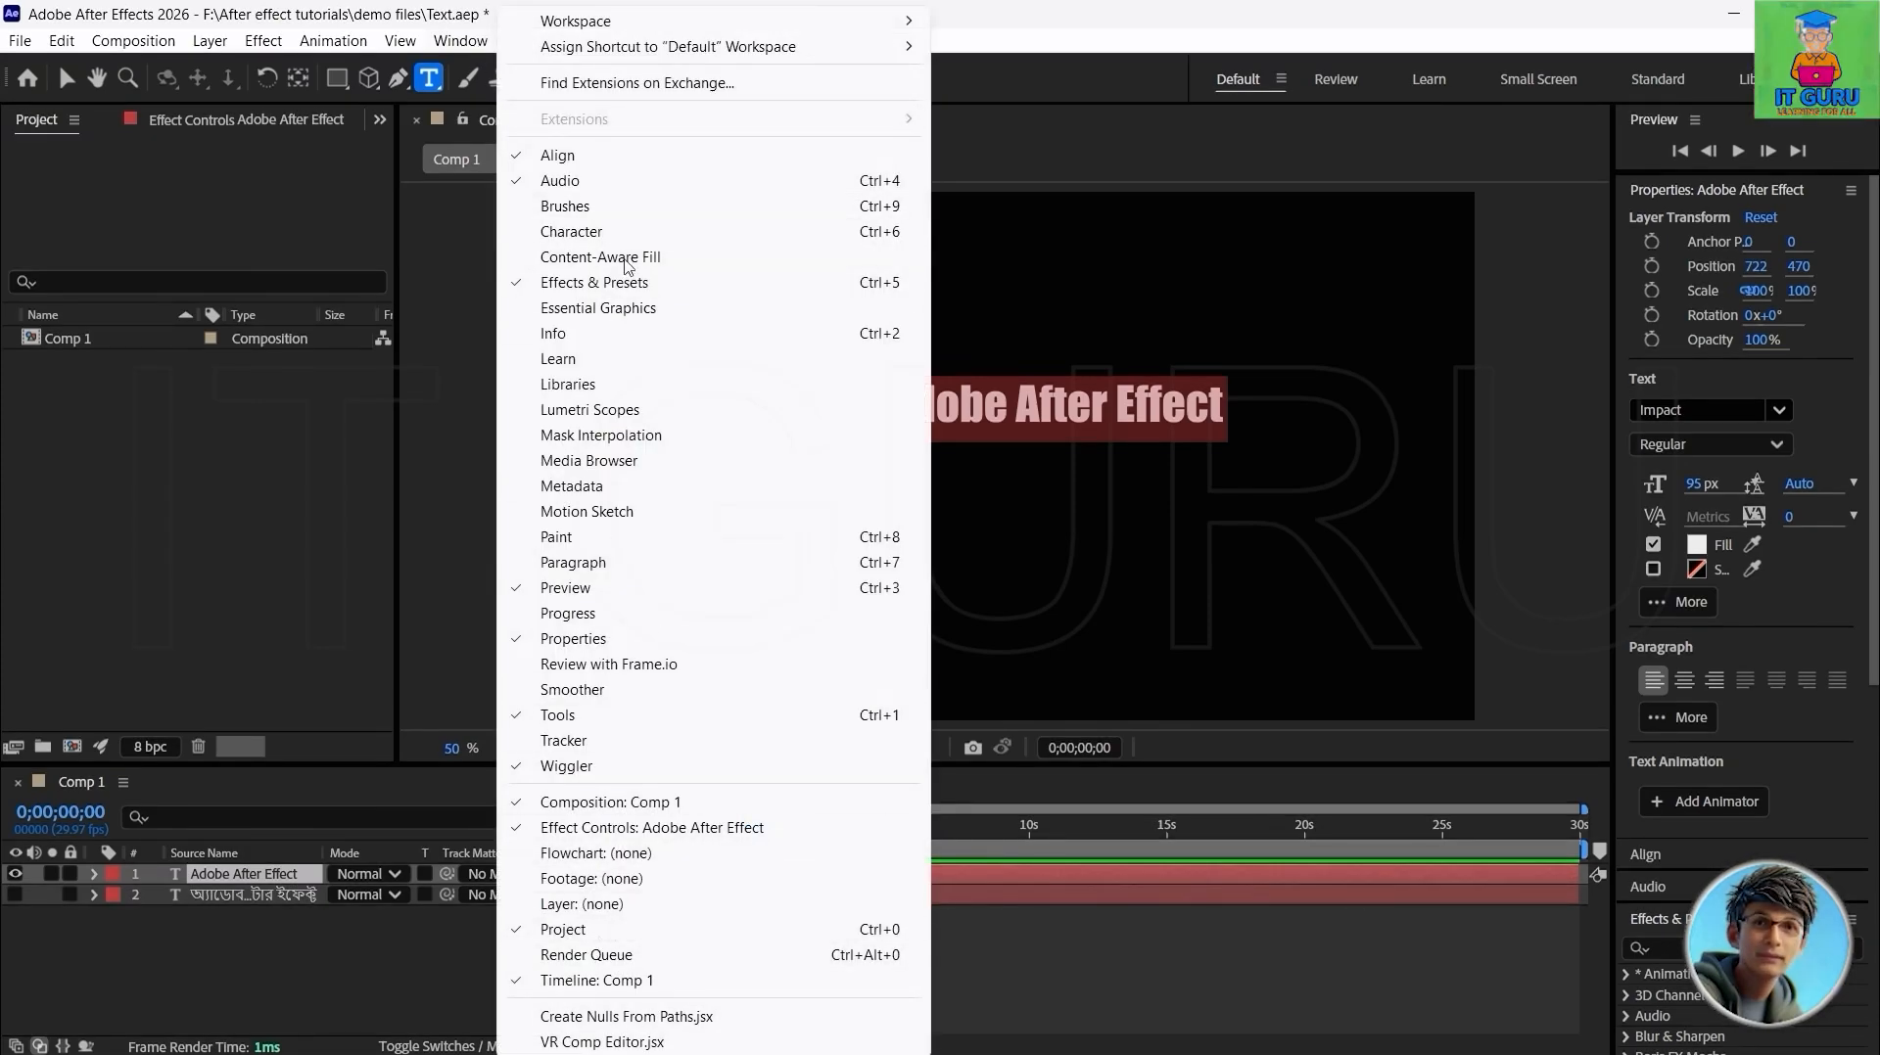
click(977, 544)
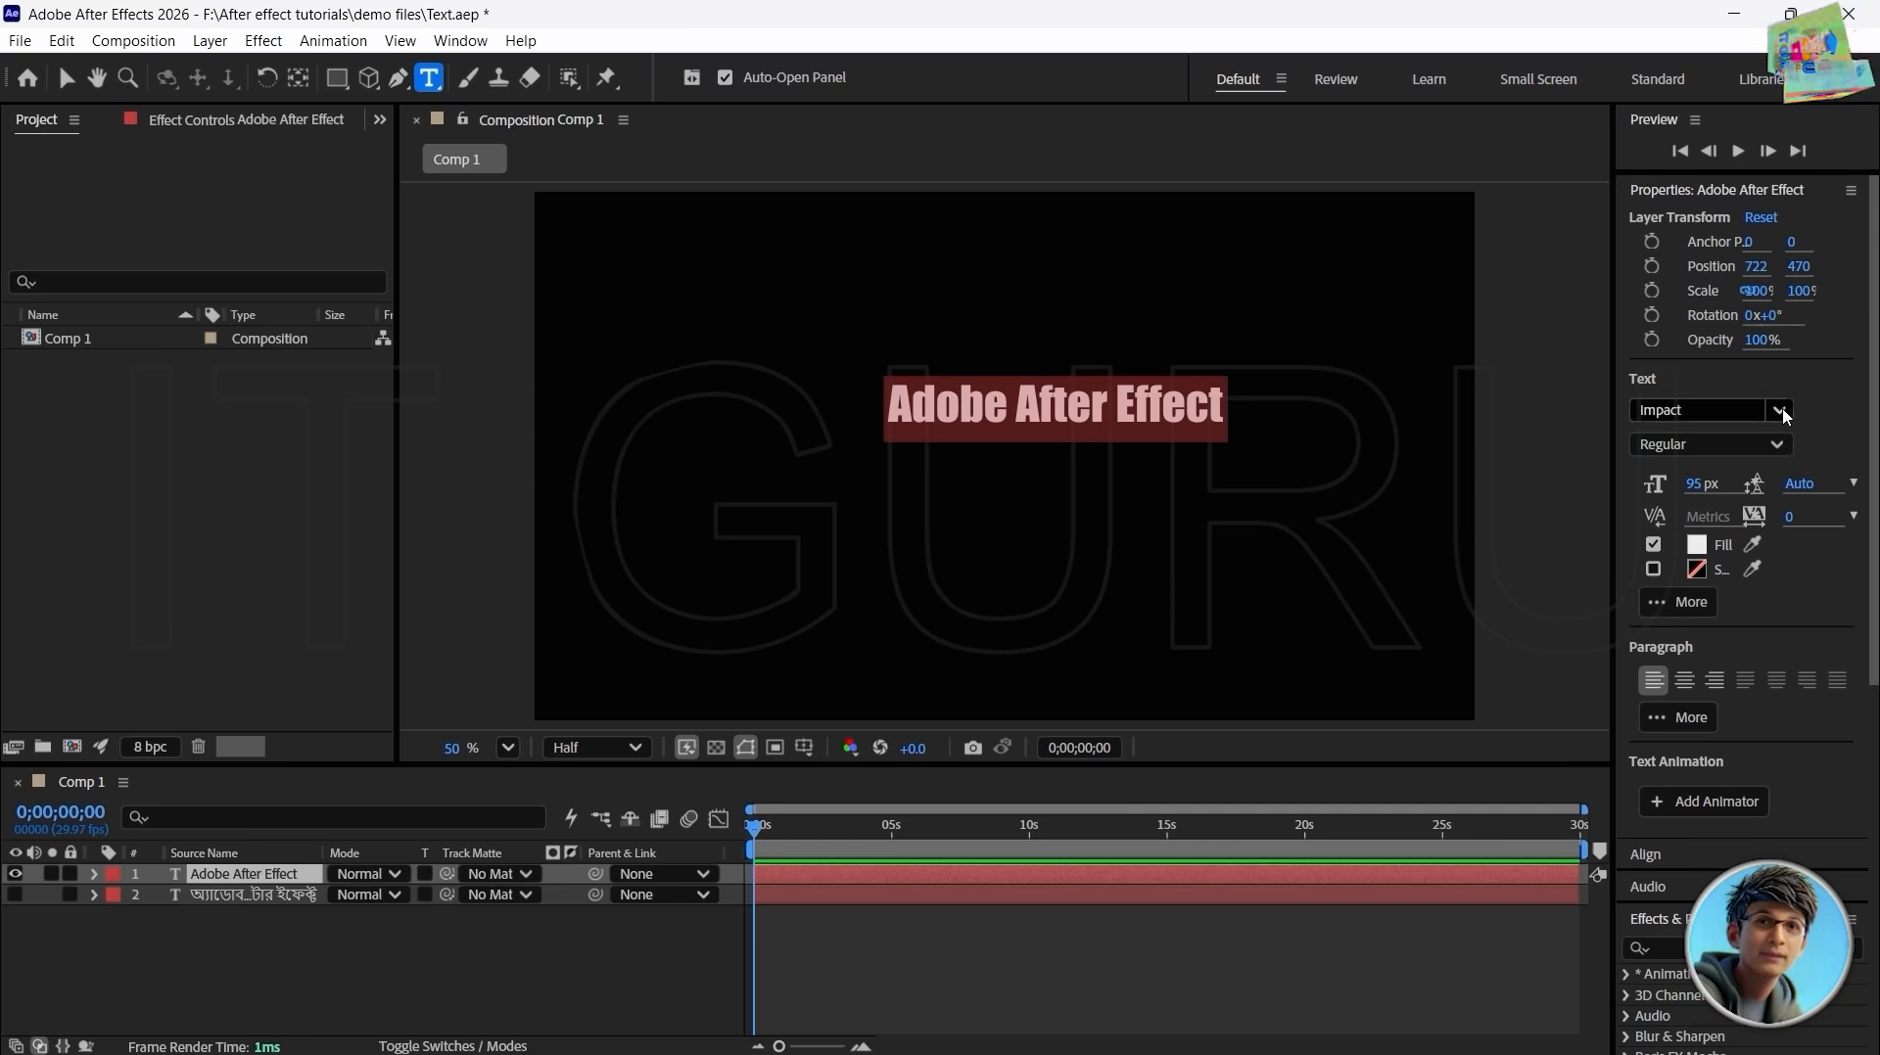
Step: Try the Arial and Calibri fonts on the "Adobe After Effect" text and return it to Impact
click(1734, 411)
scroll(1513, 615, up, 2)
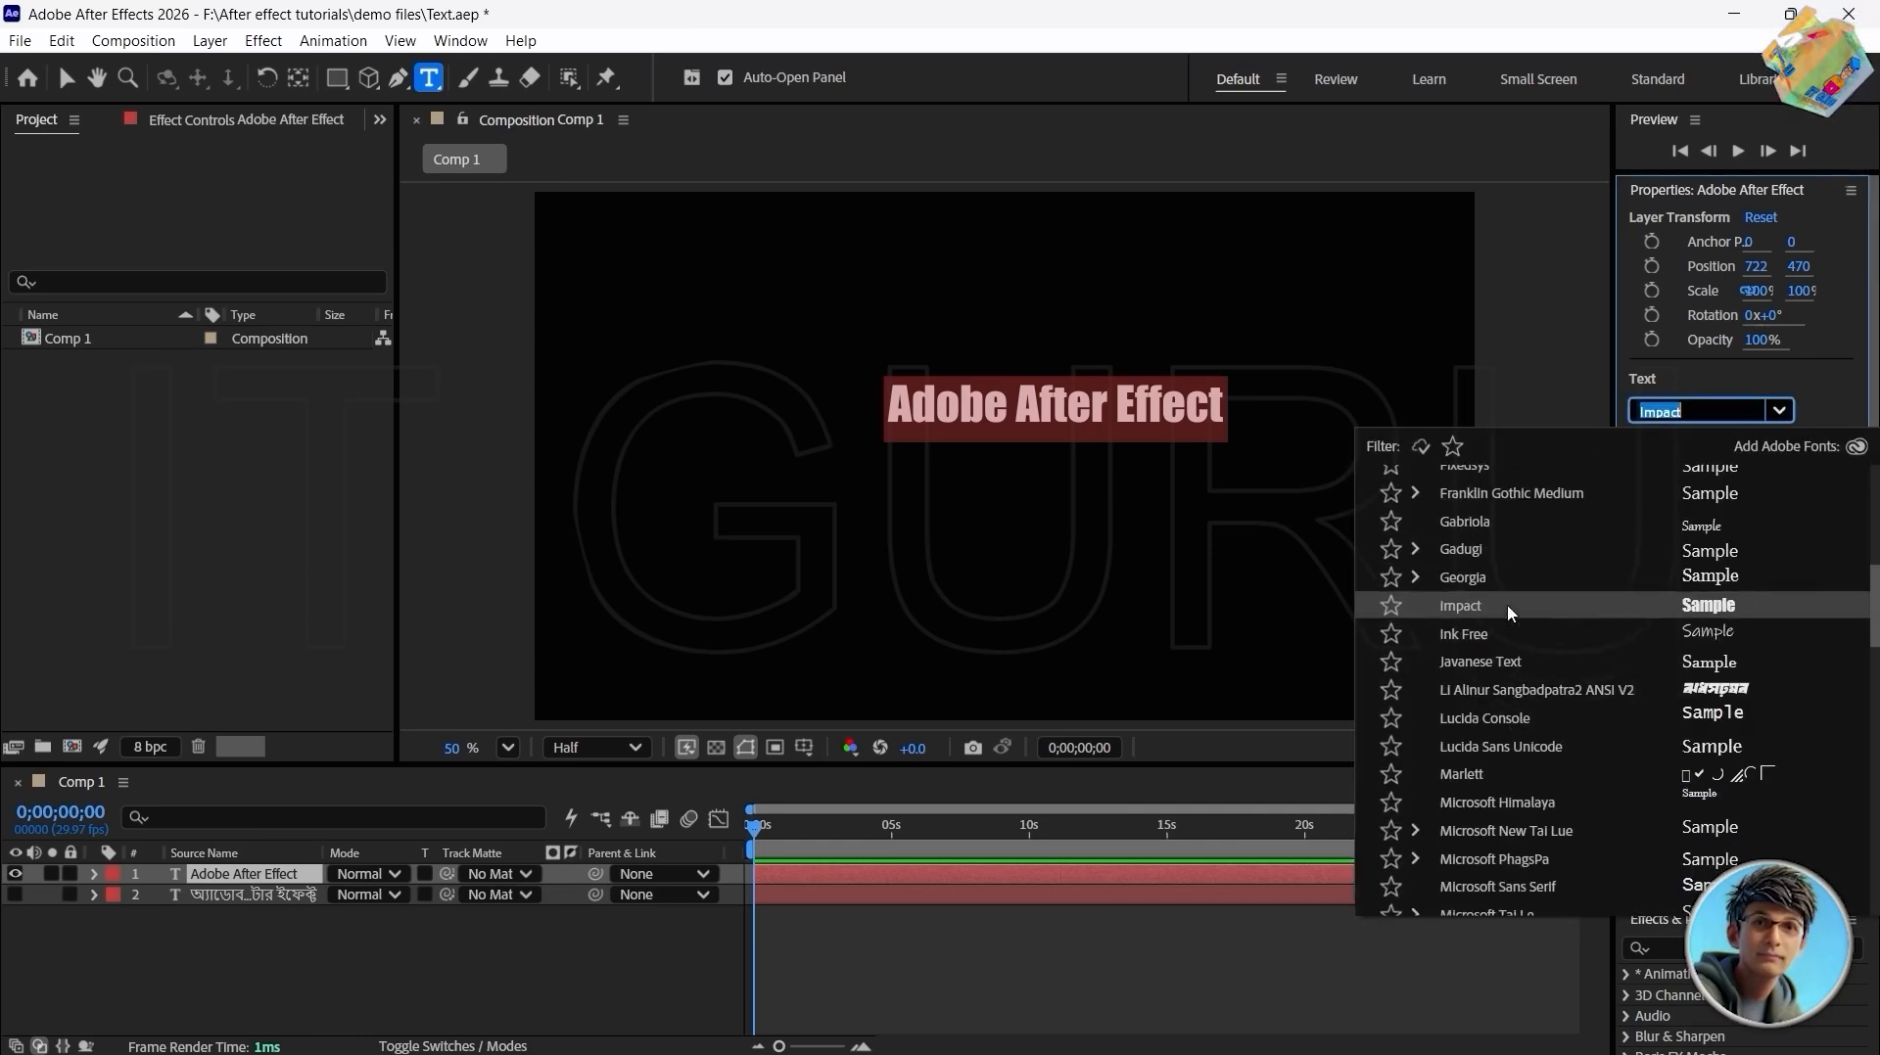
drag(1873, 574, 1874, 474)
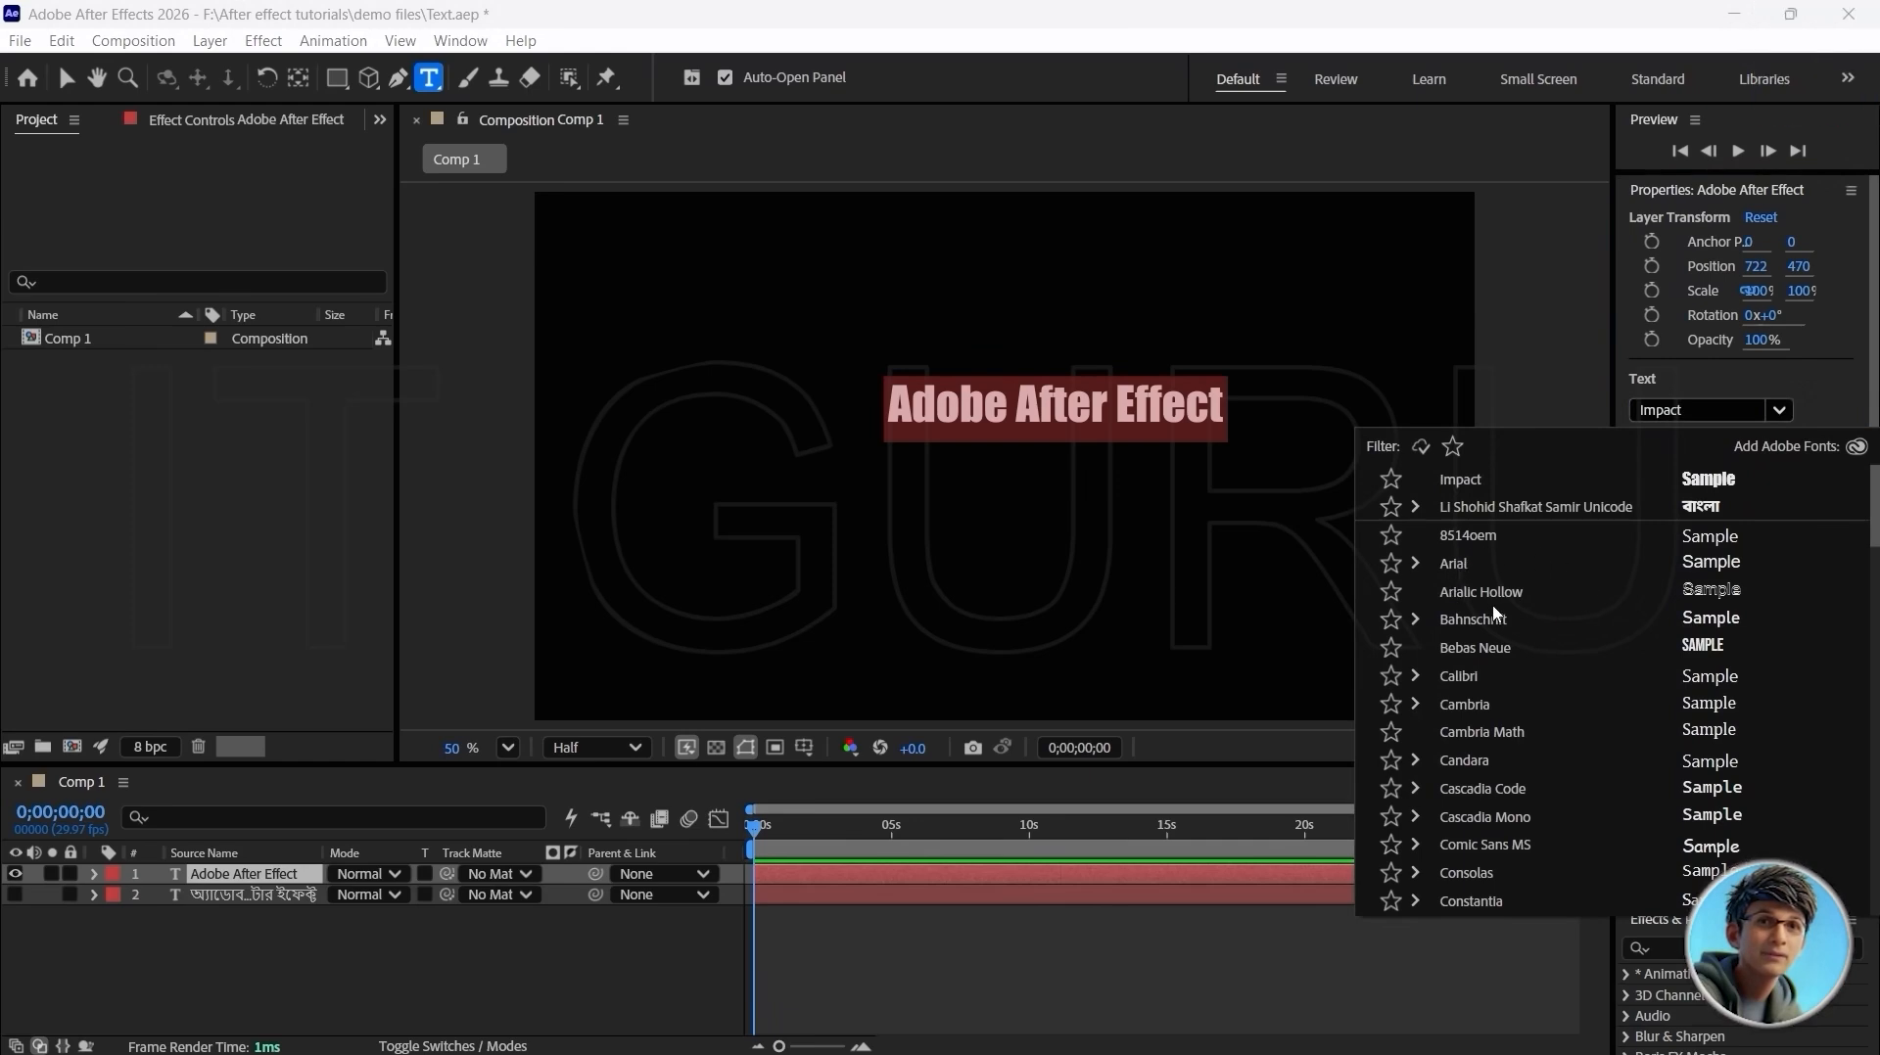
click(1453, 571)
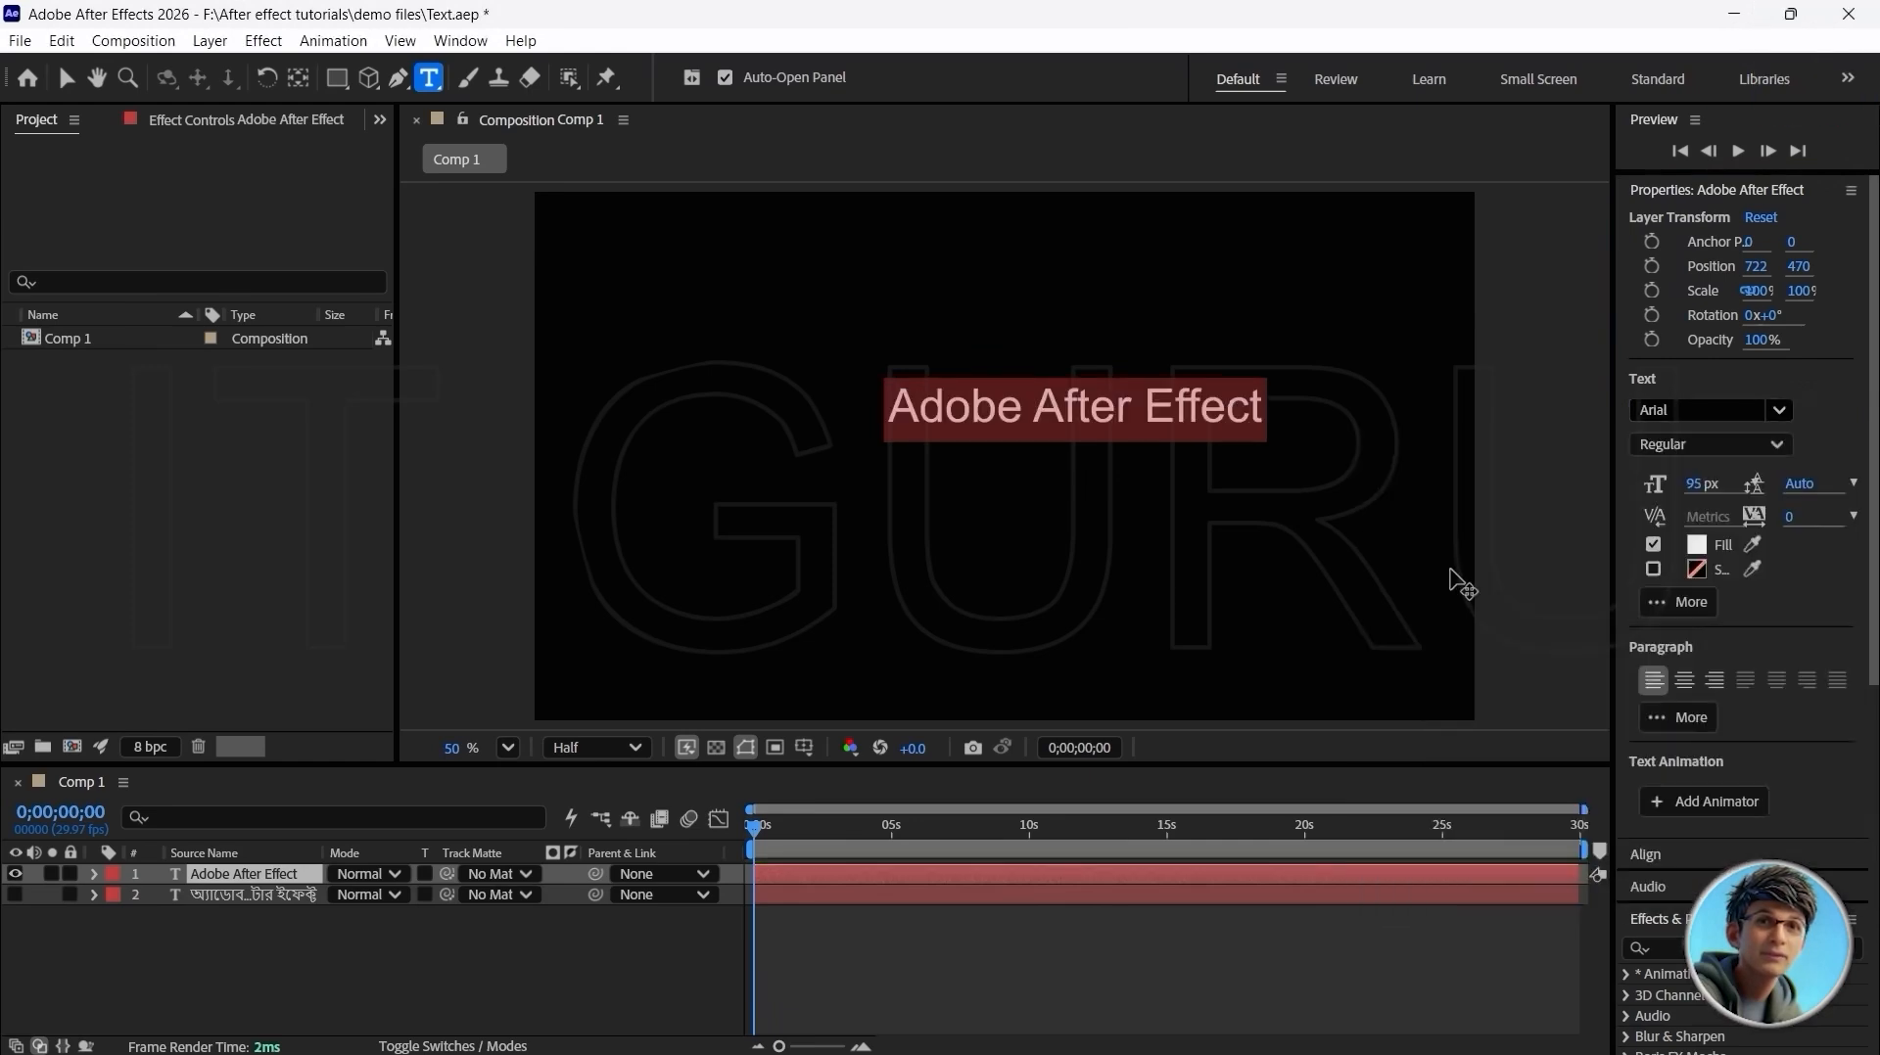
click(1782, 413)
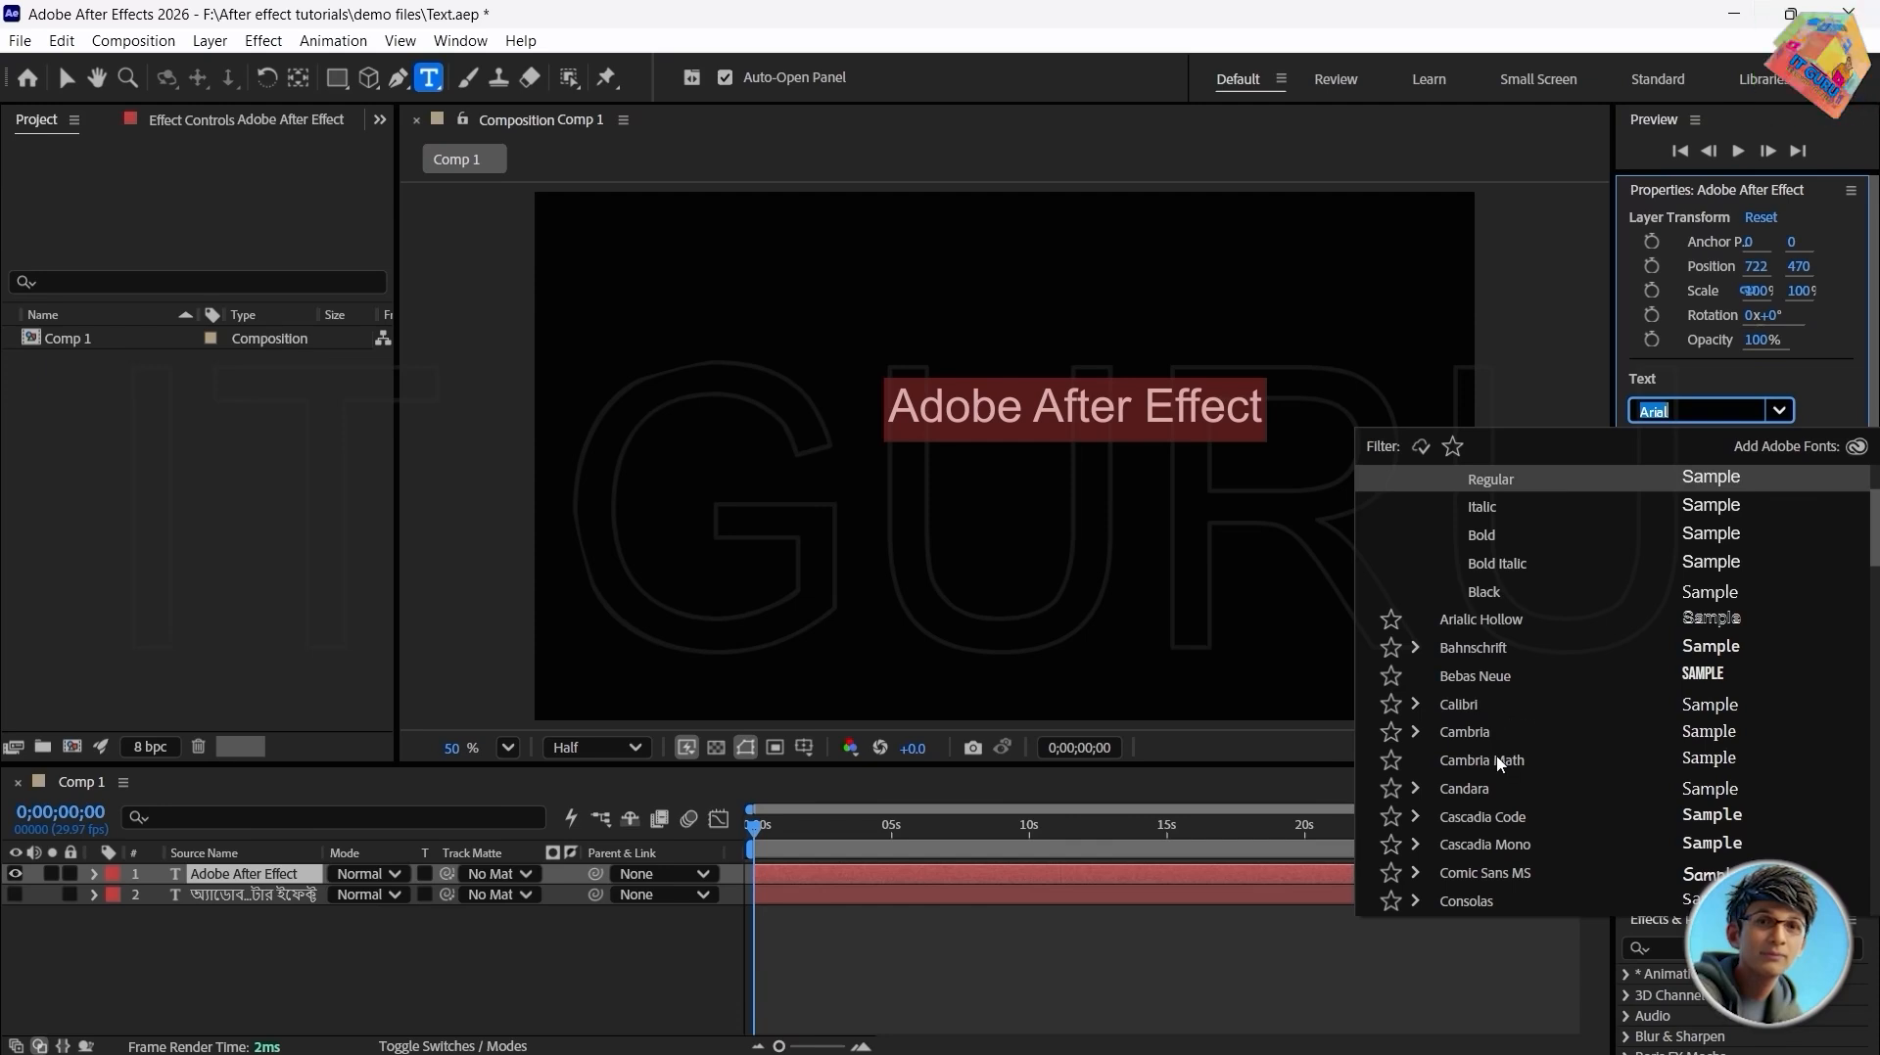
click(1467, 707)
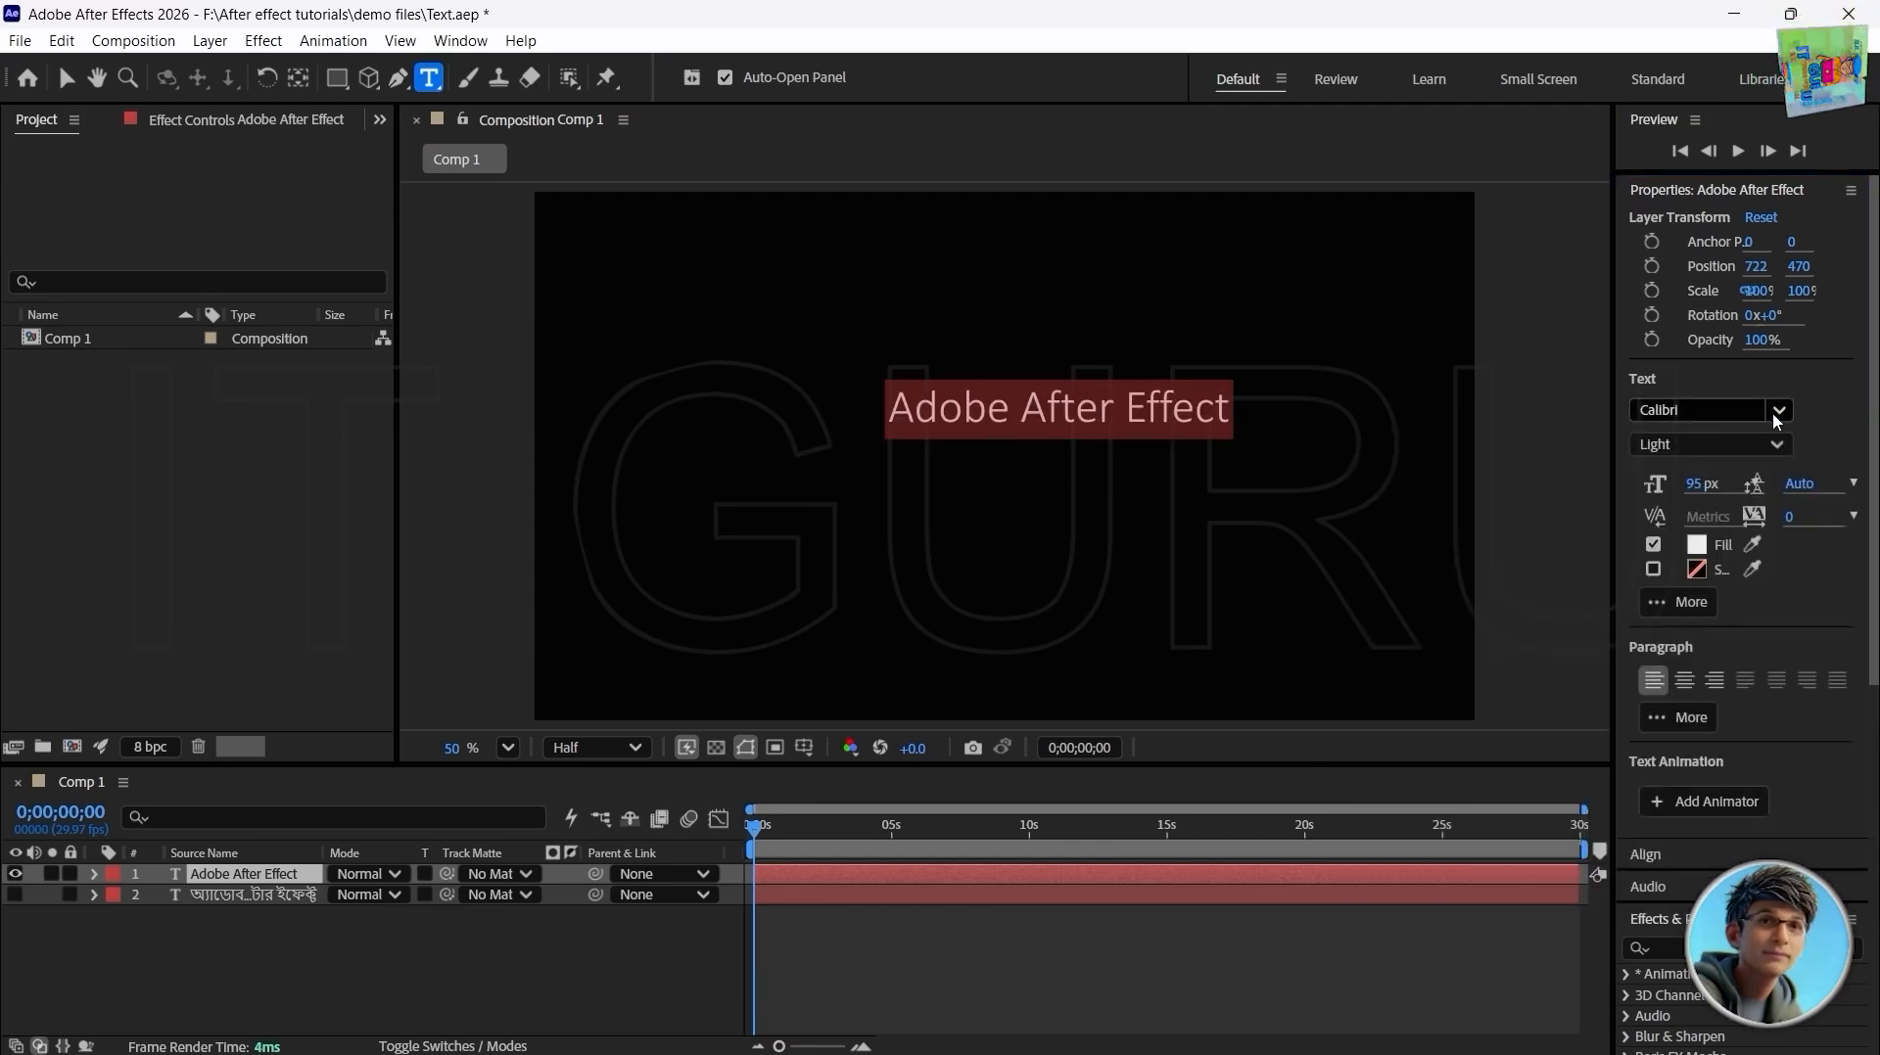
click(1780, 412)
scroll(1515, 676, down, 5)
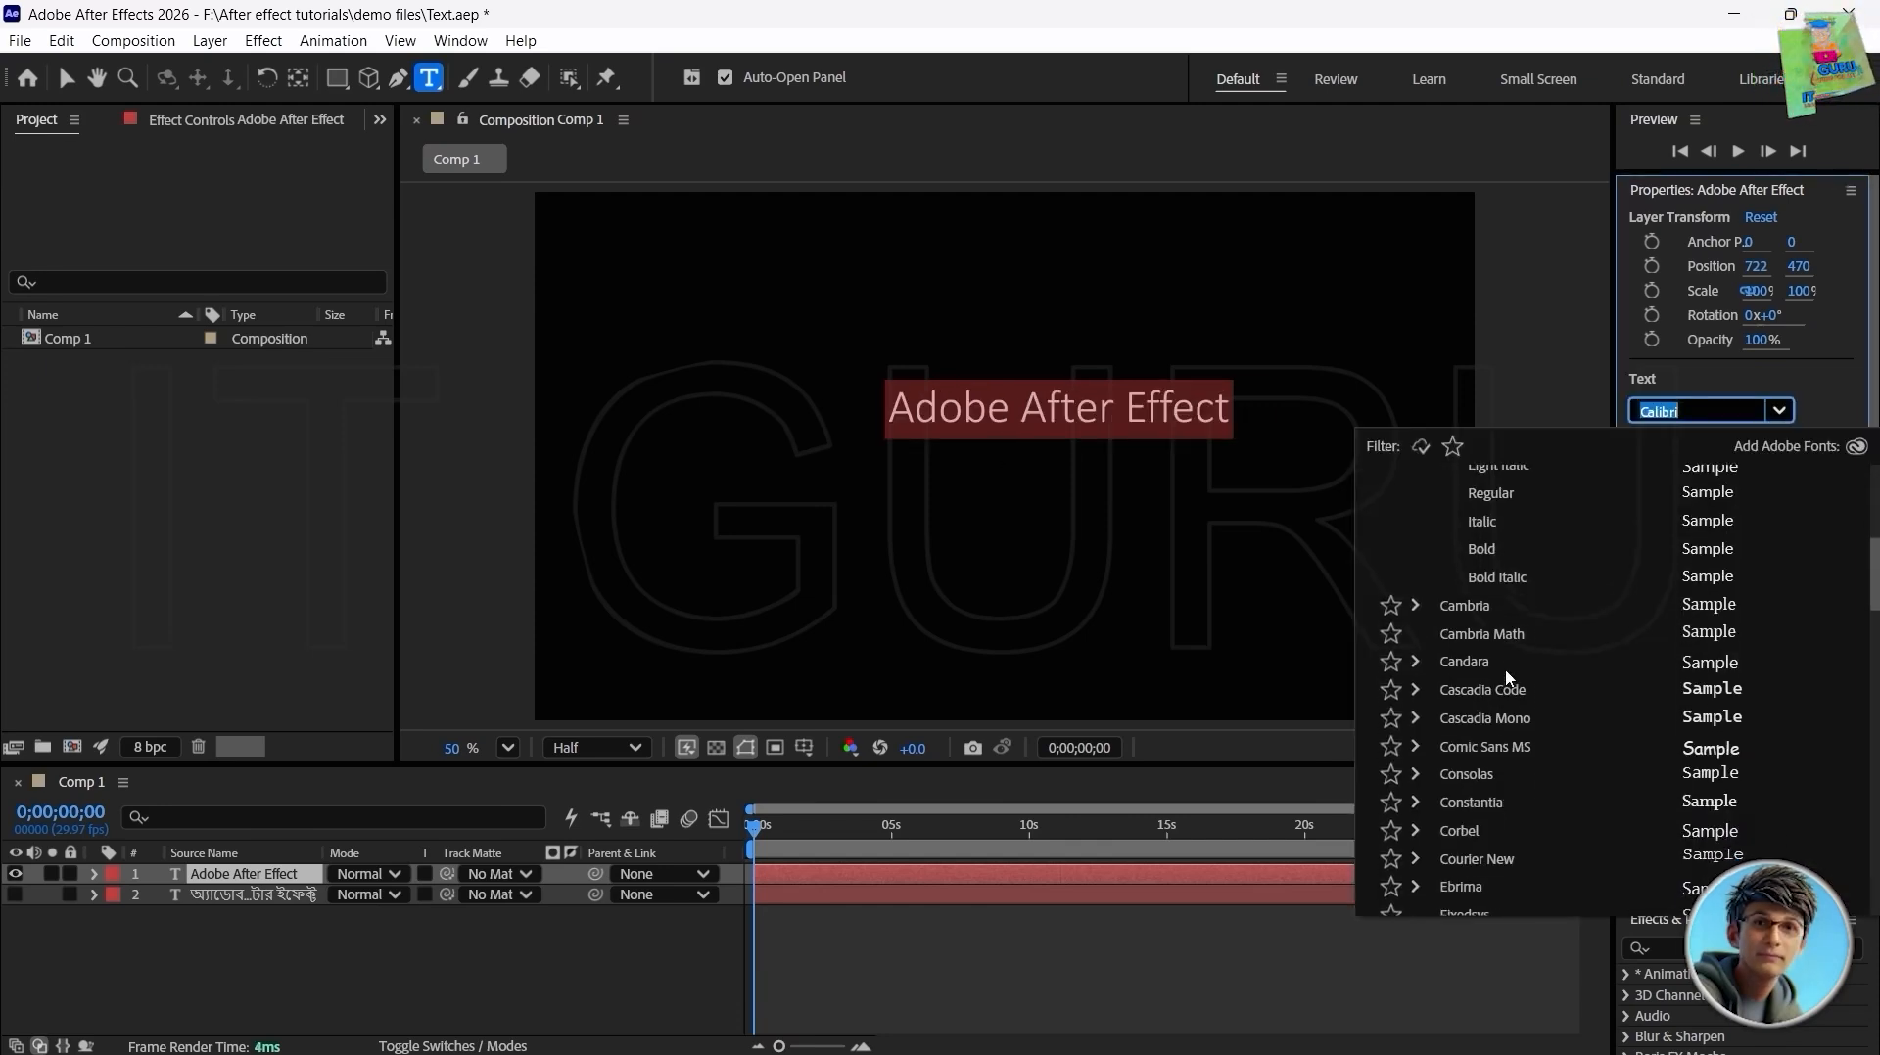
click(1720, 803)
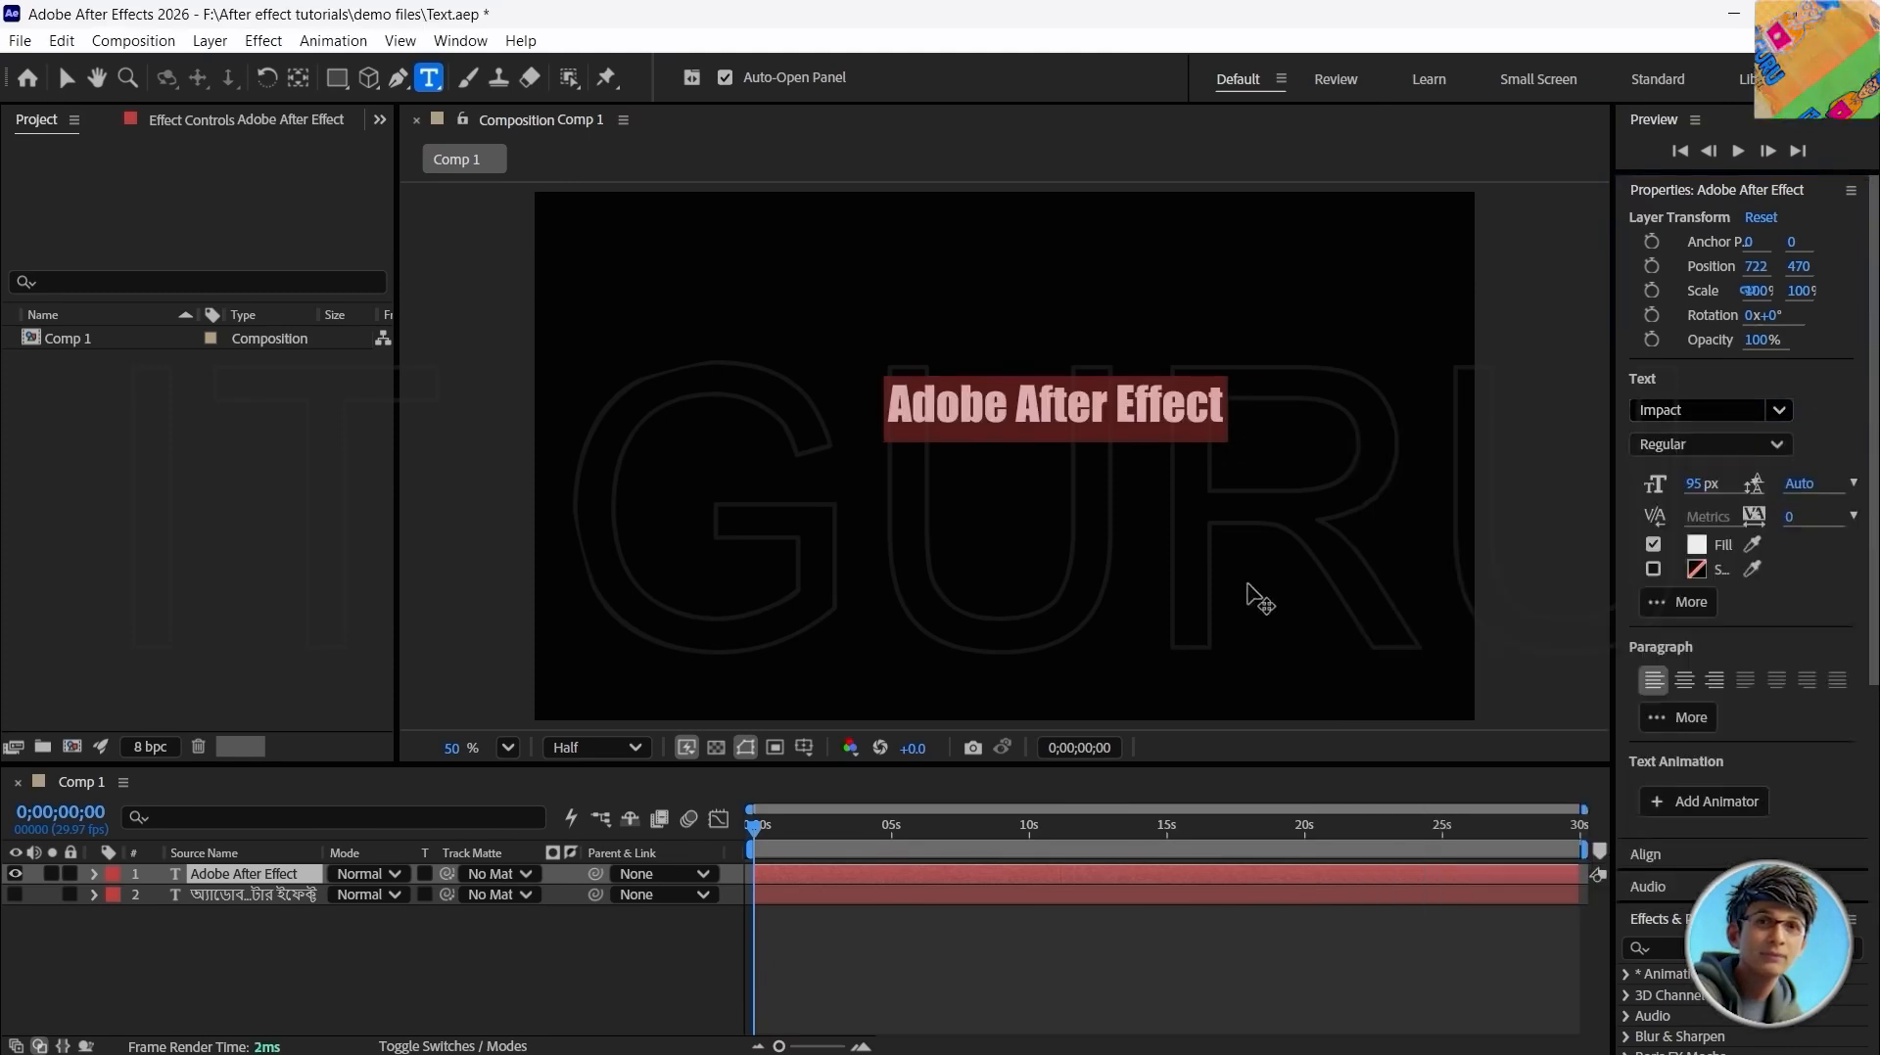
Step: Keep the Regular font style and set the text's font size to 100 px
click(1776, 445)
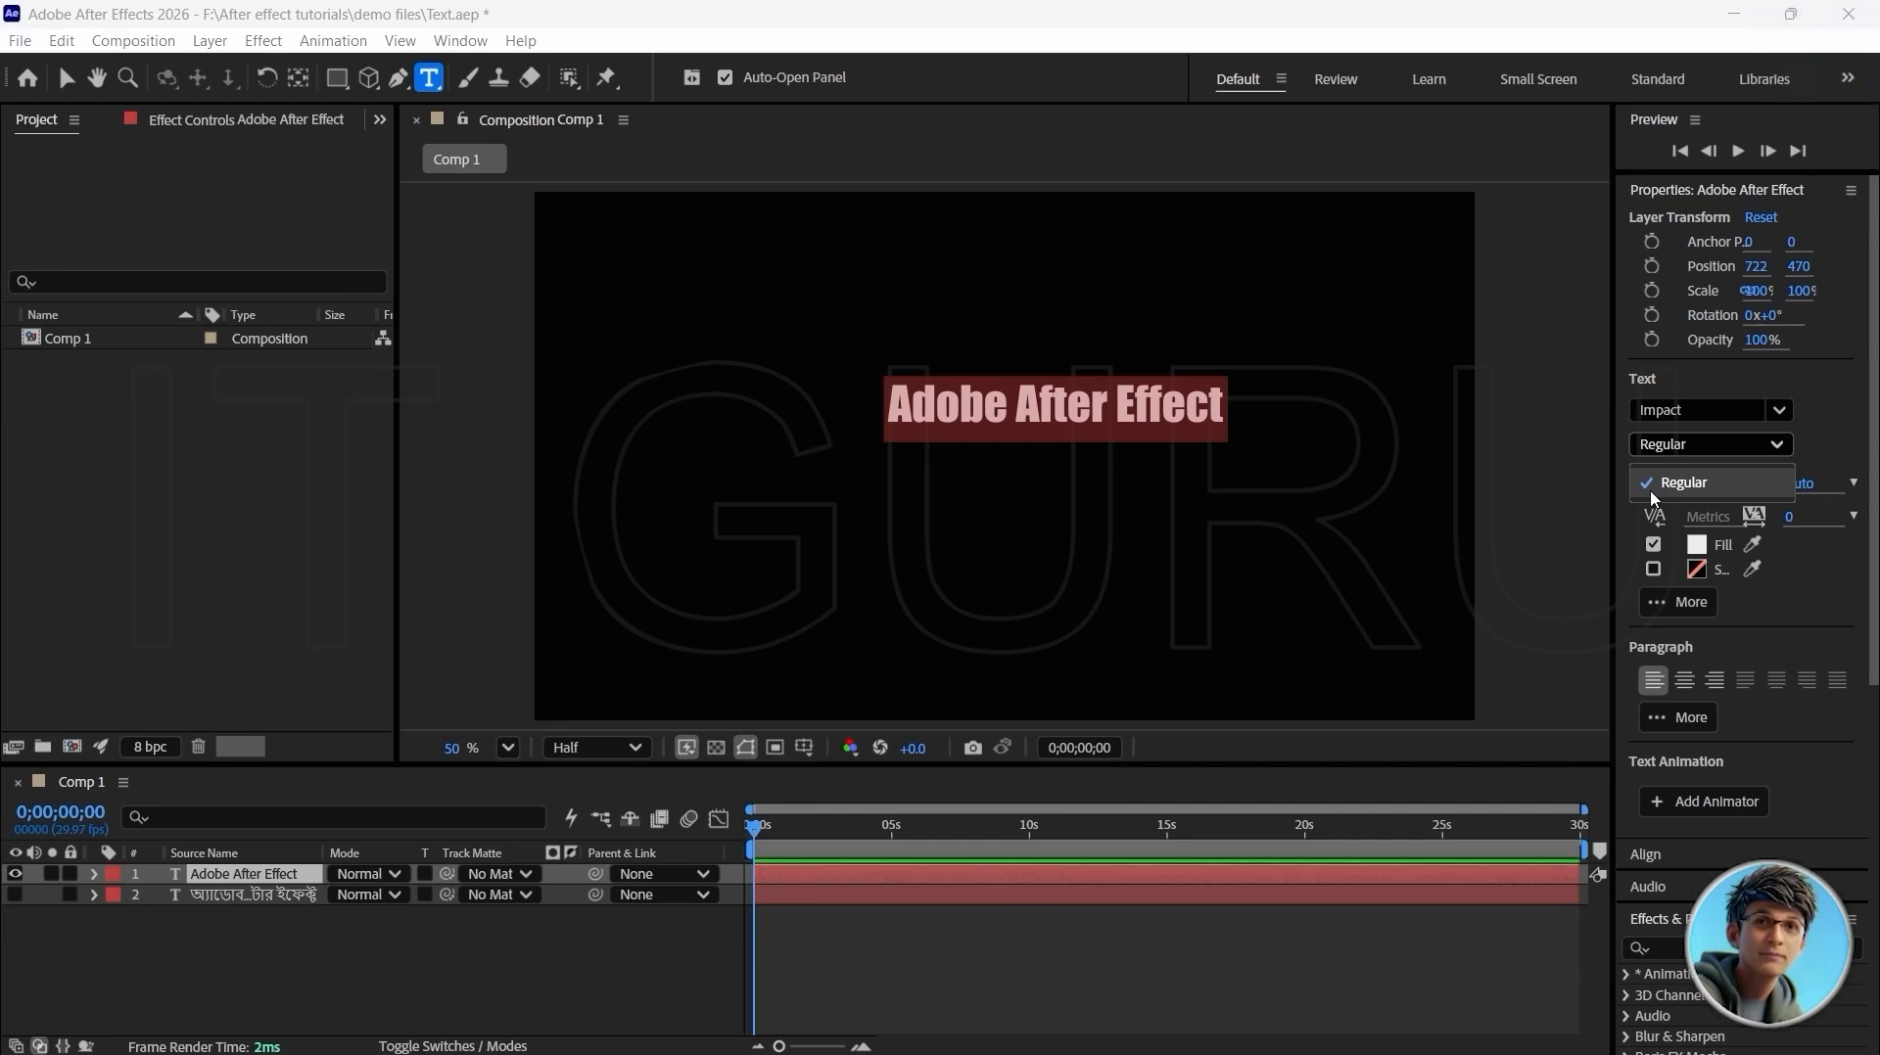
click(1654, 489)
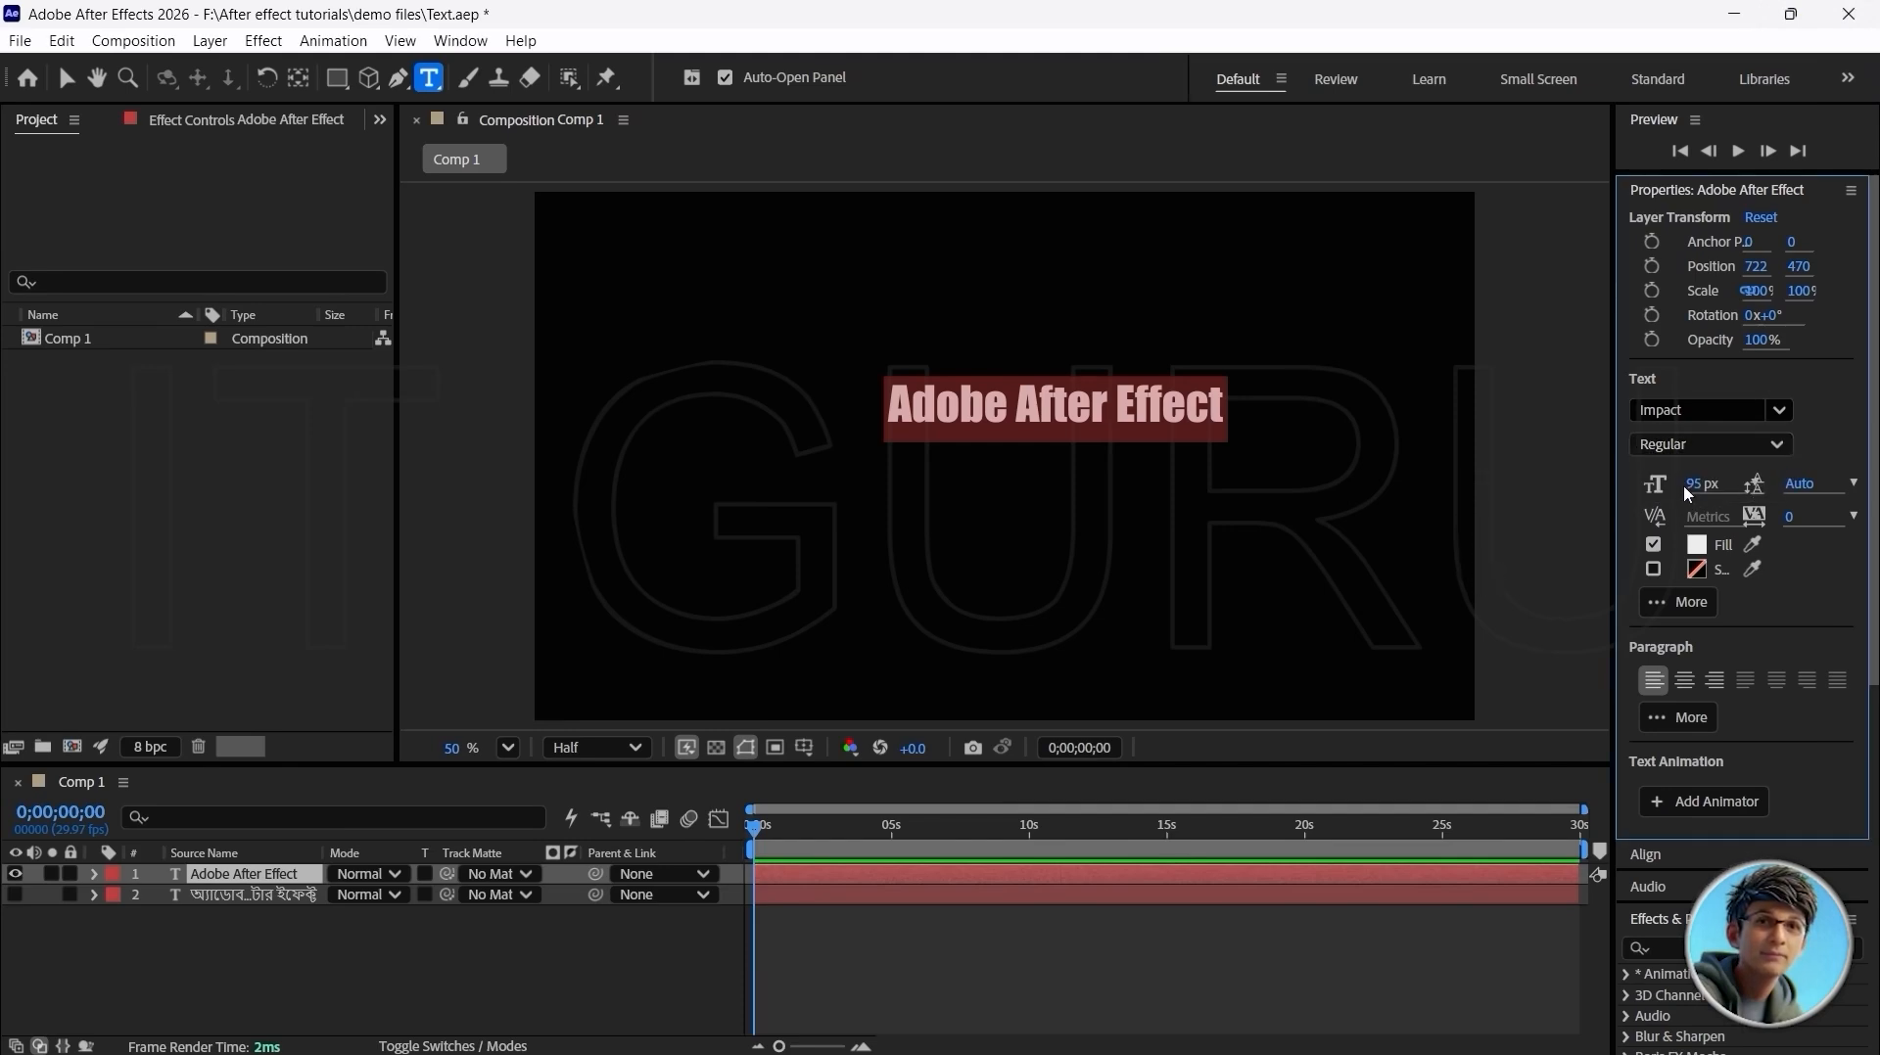
mouse_move(1694, 488)
mouse_down()
mouse_move(1762, 490)
mouse_move(1670, 495)
mouse_move(1748, 495)
mouse_move(1694, 500)
mouse_move(1724, 502)
mouse_up()
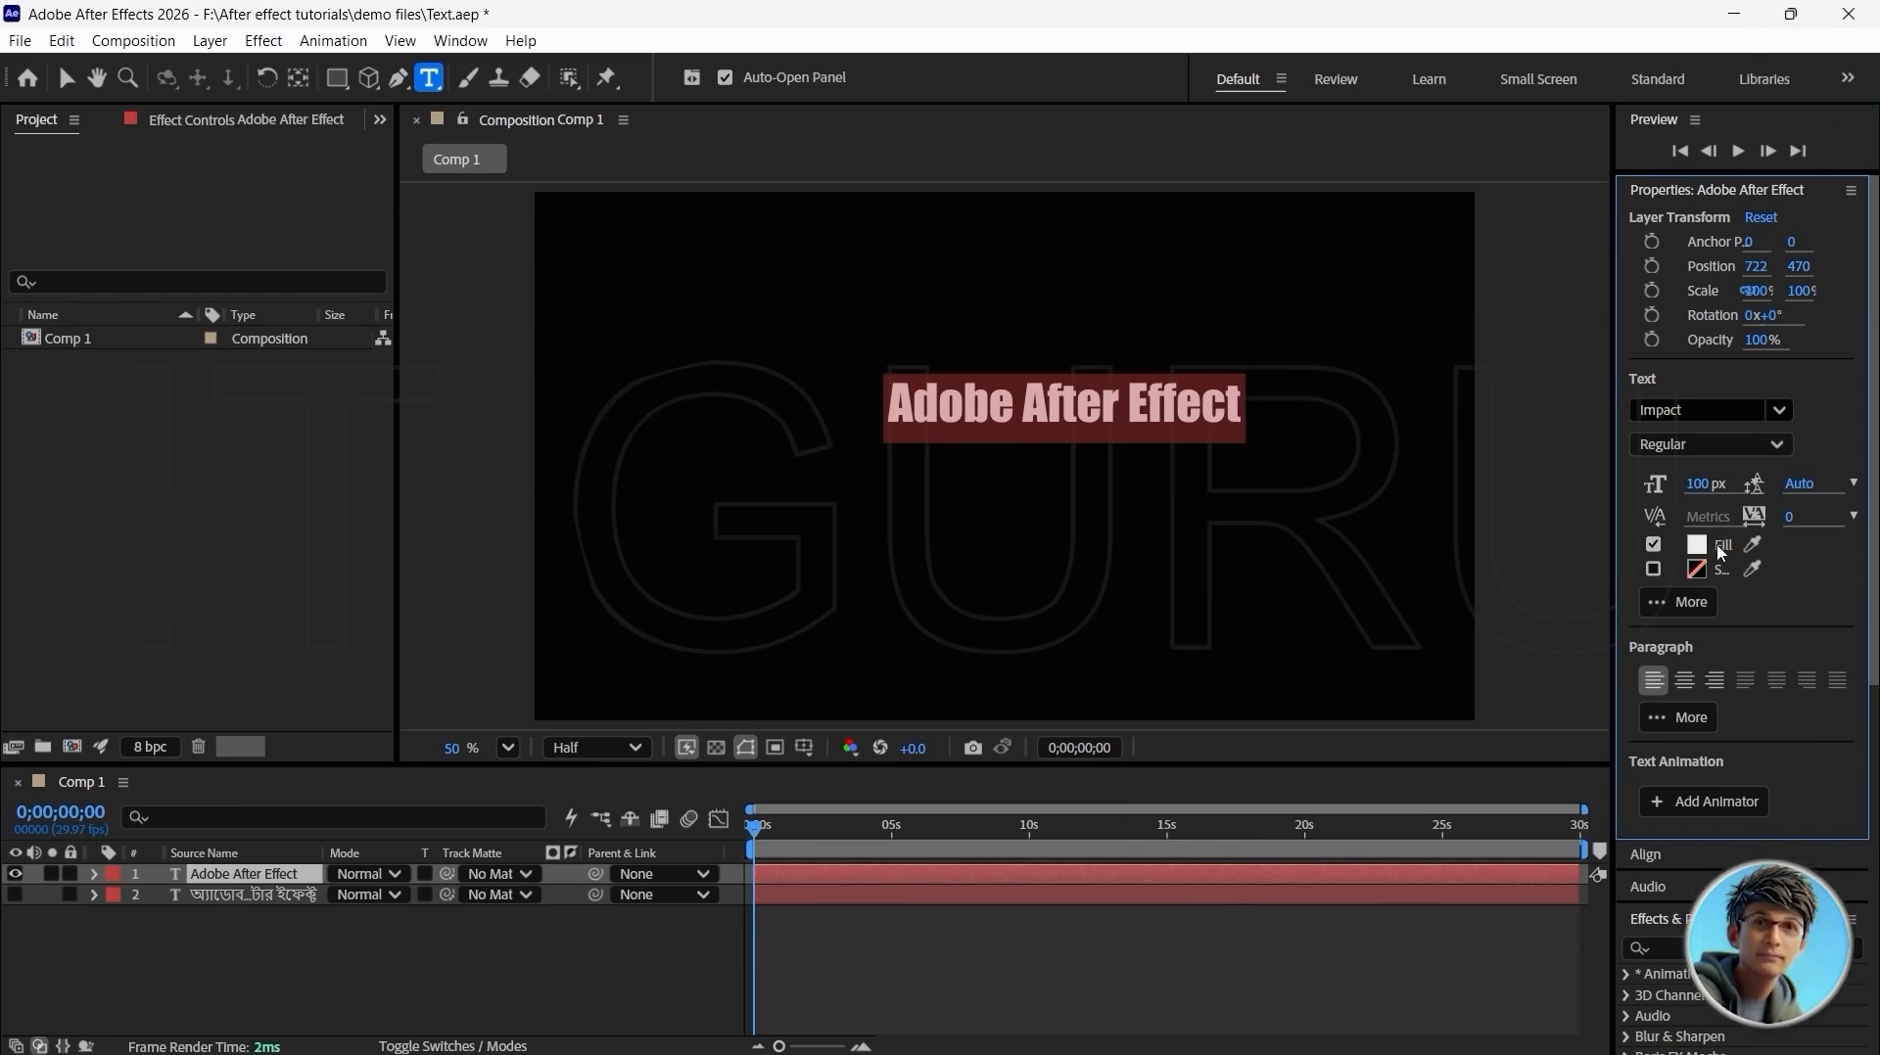
Step: Change the fill colour of the entire "Adobe After Effect" text to bright red
click(1095, 422)
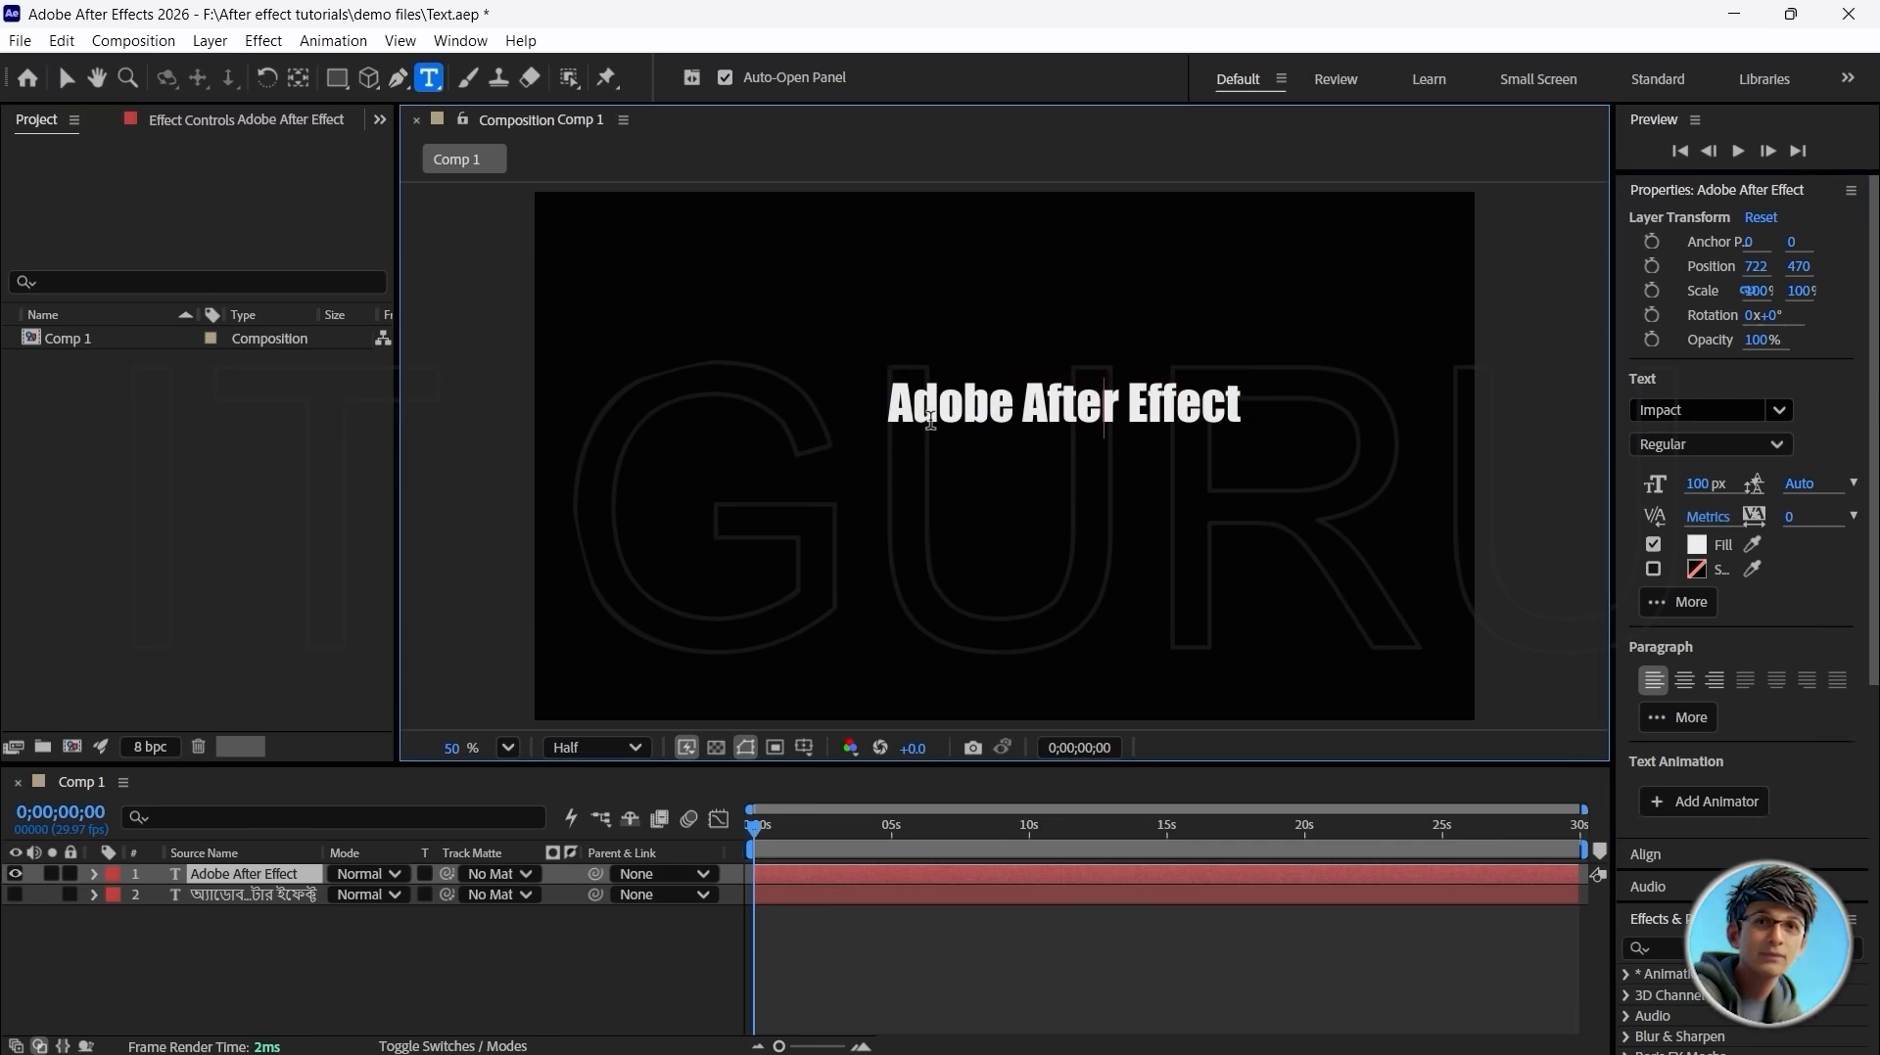
drag(890, 409, 1356, 405)
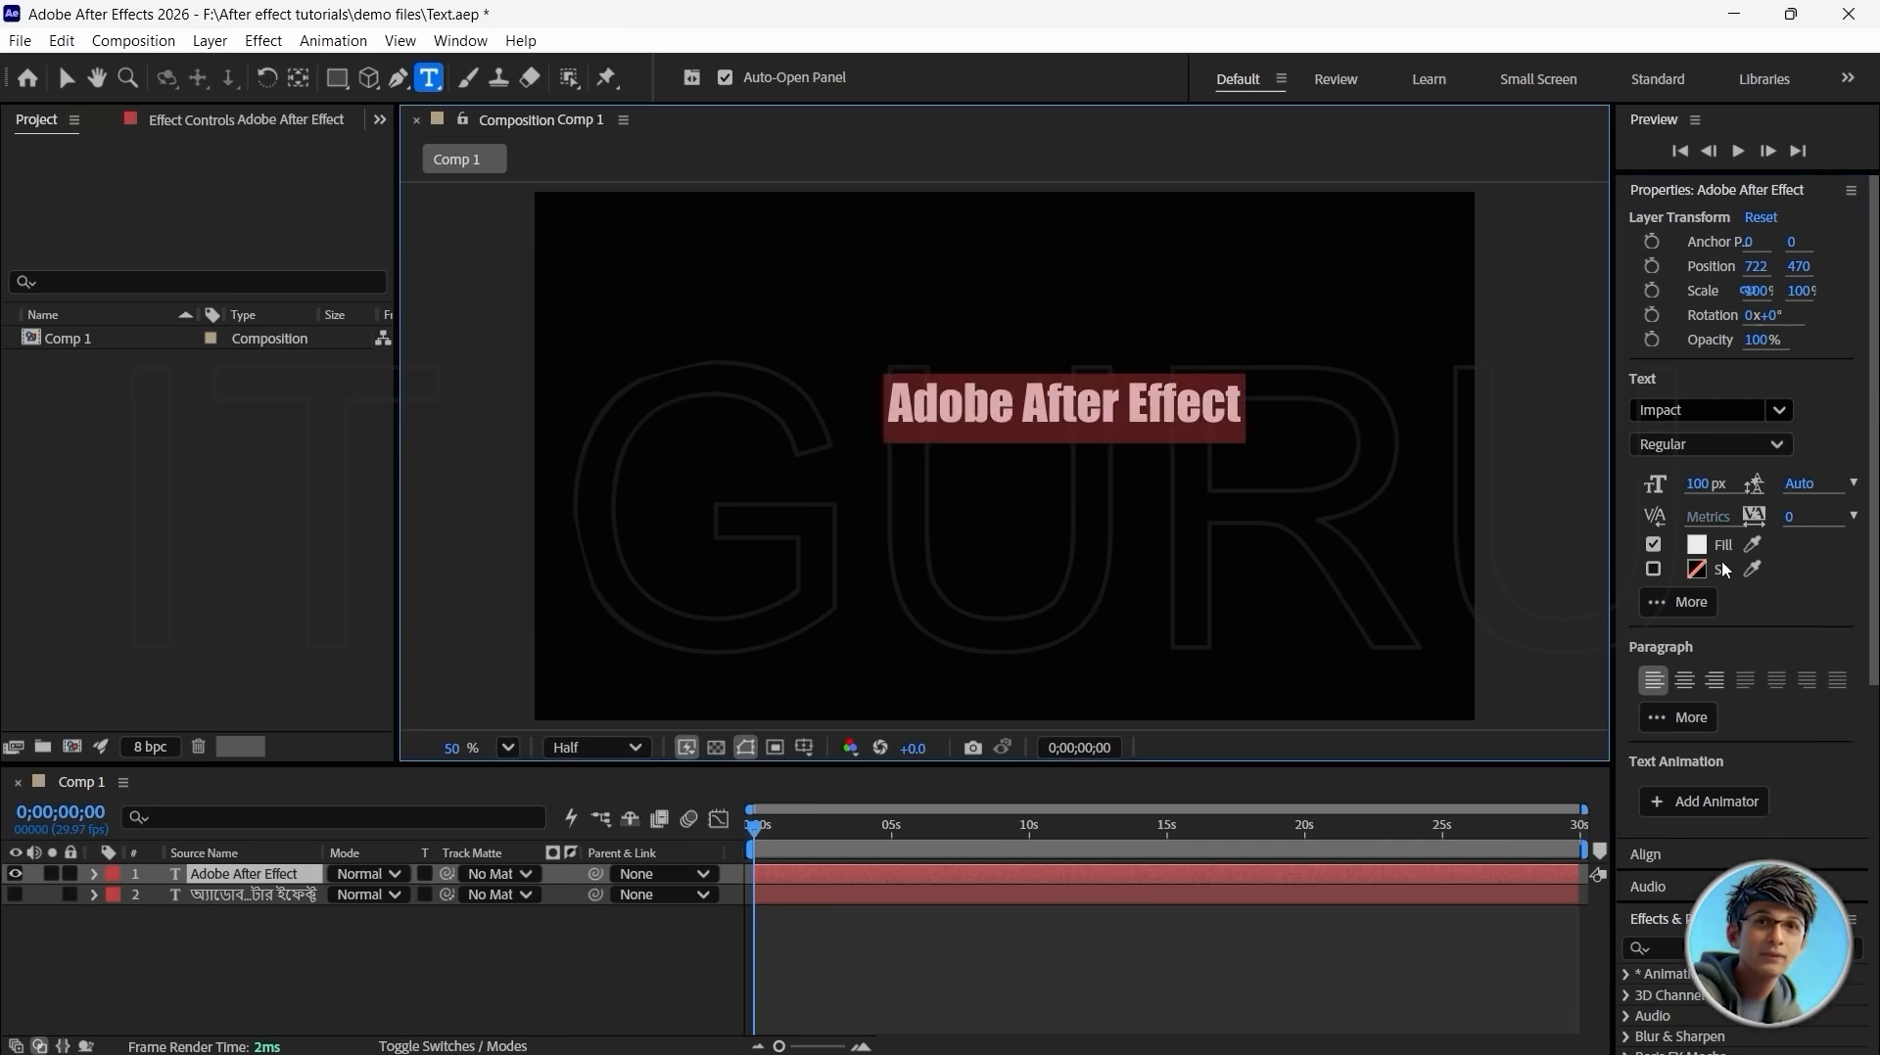
click(1699, 546)
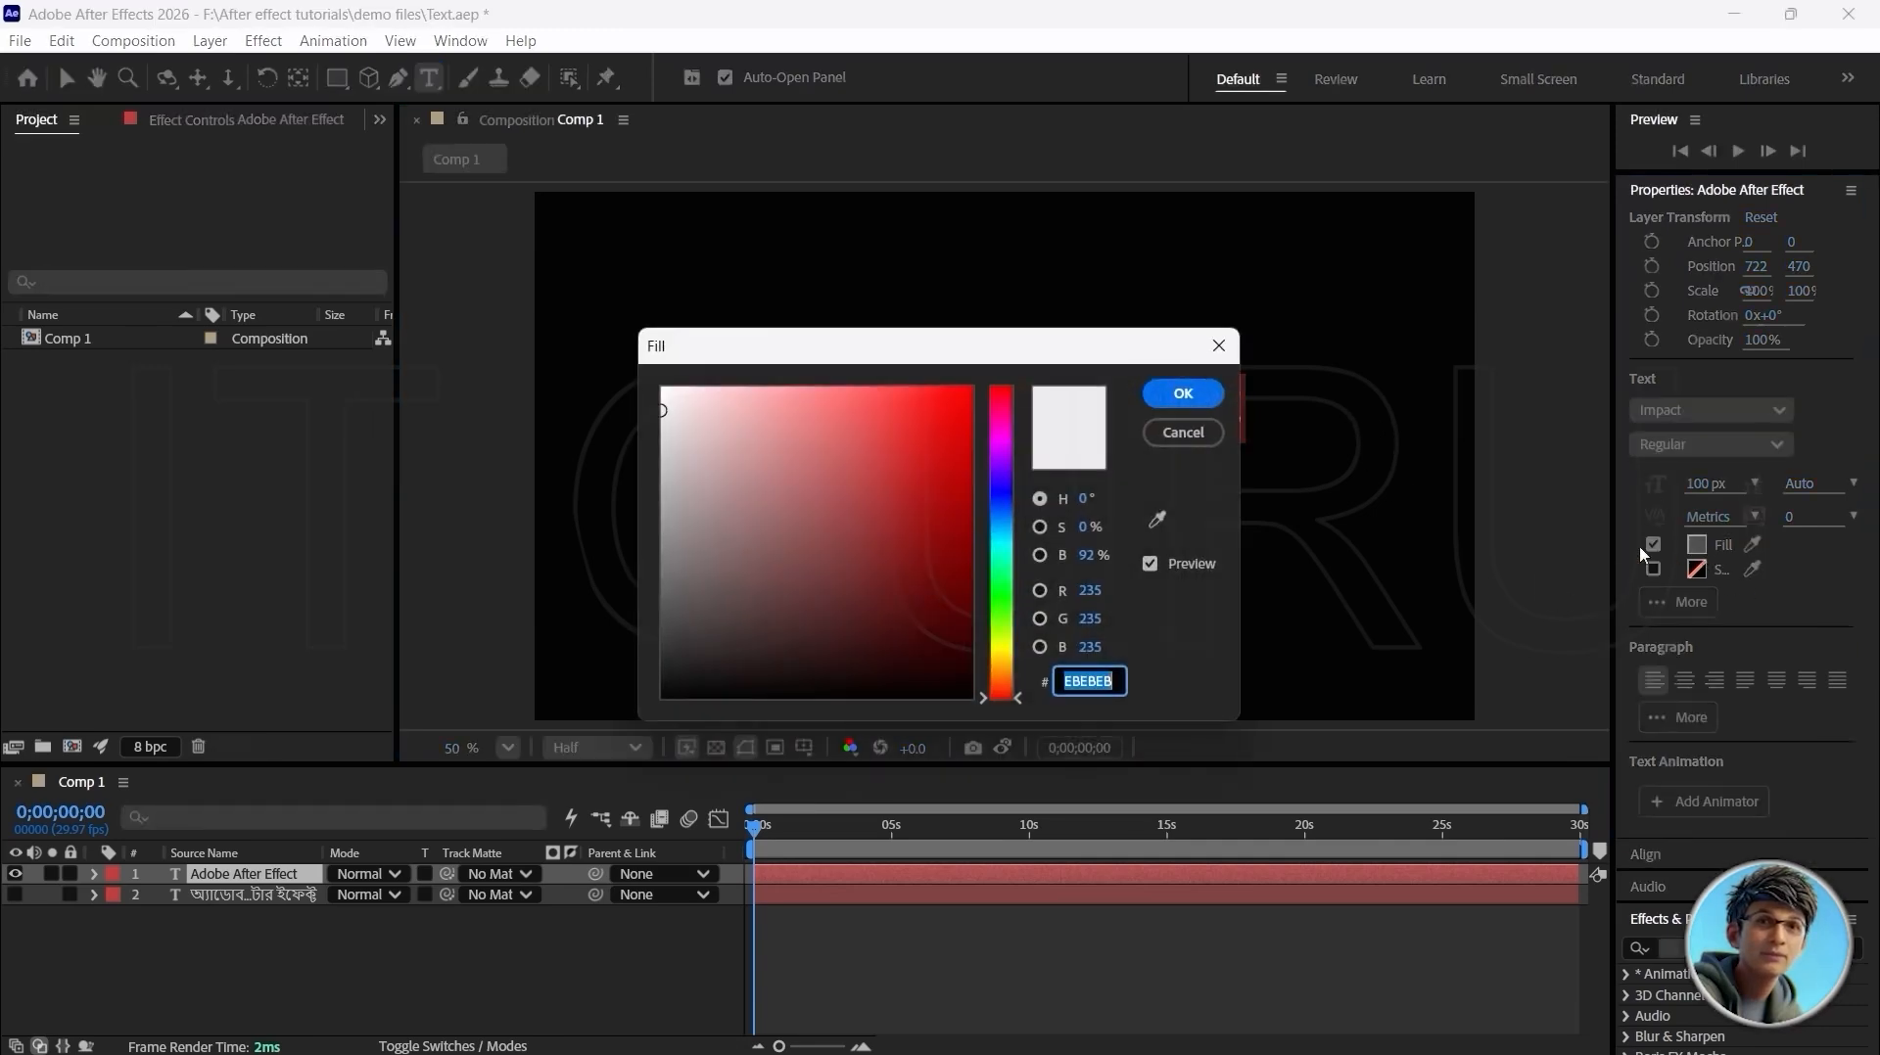
drag(935, 421, 971, 389)
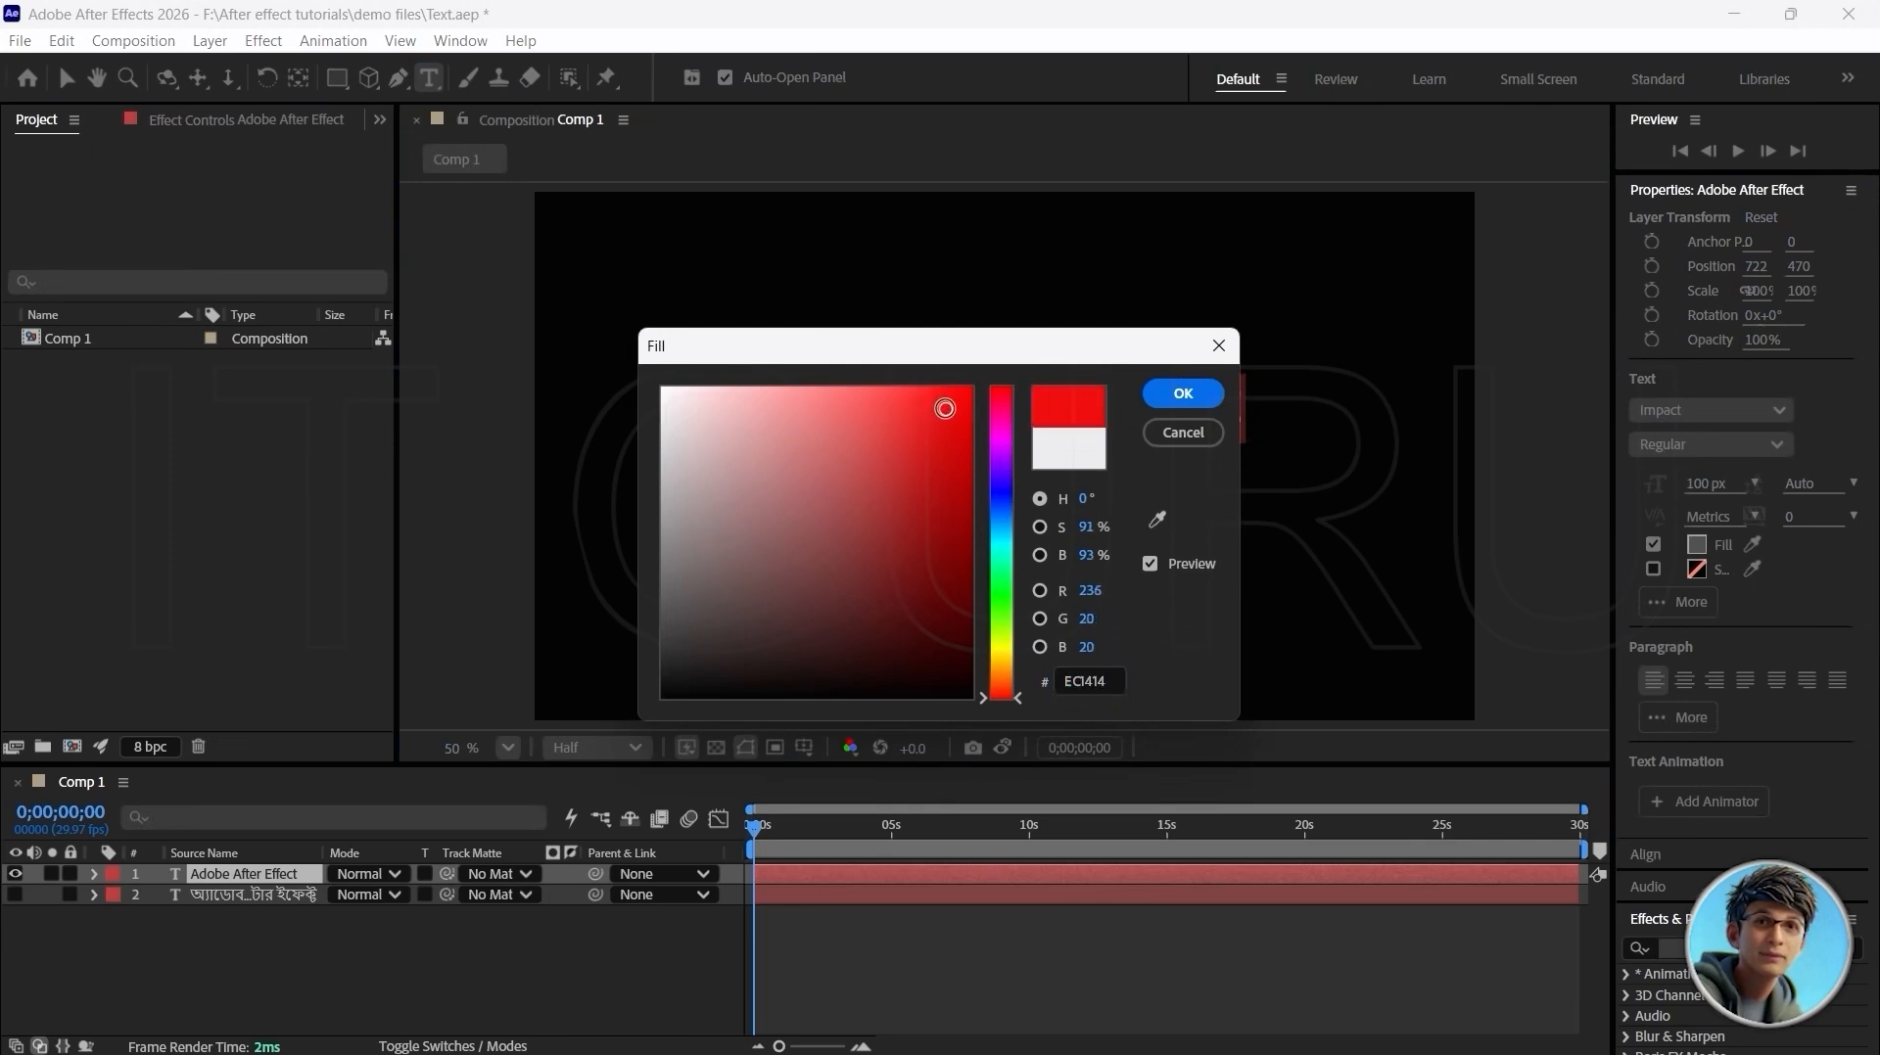
click(1182, 394)
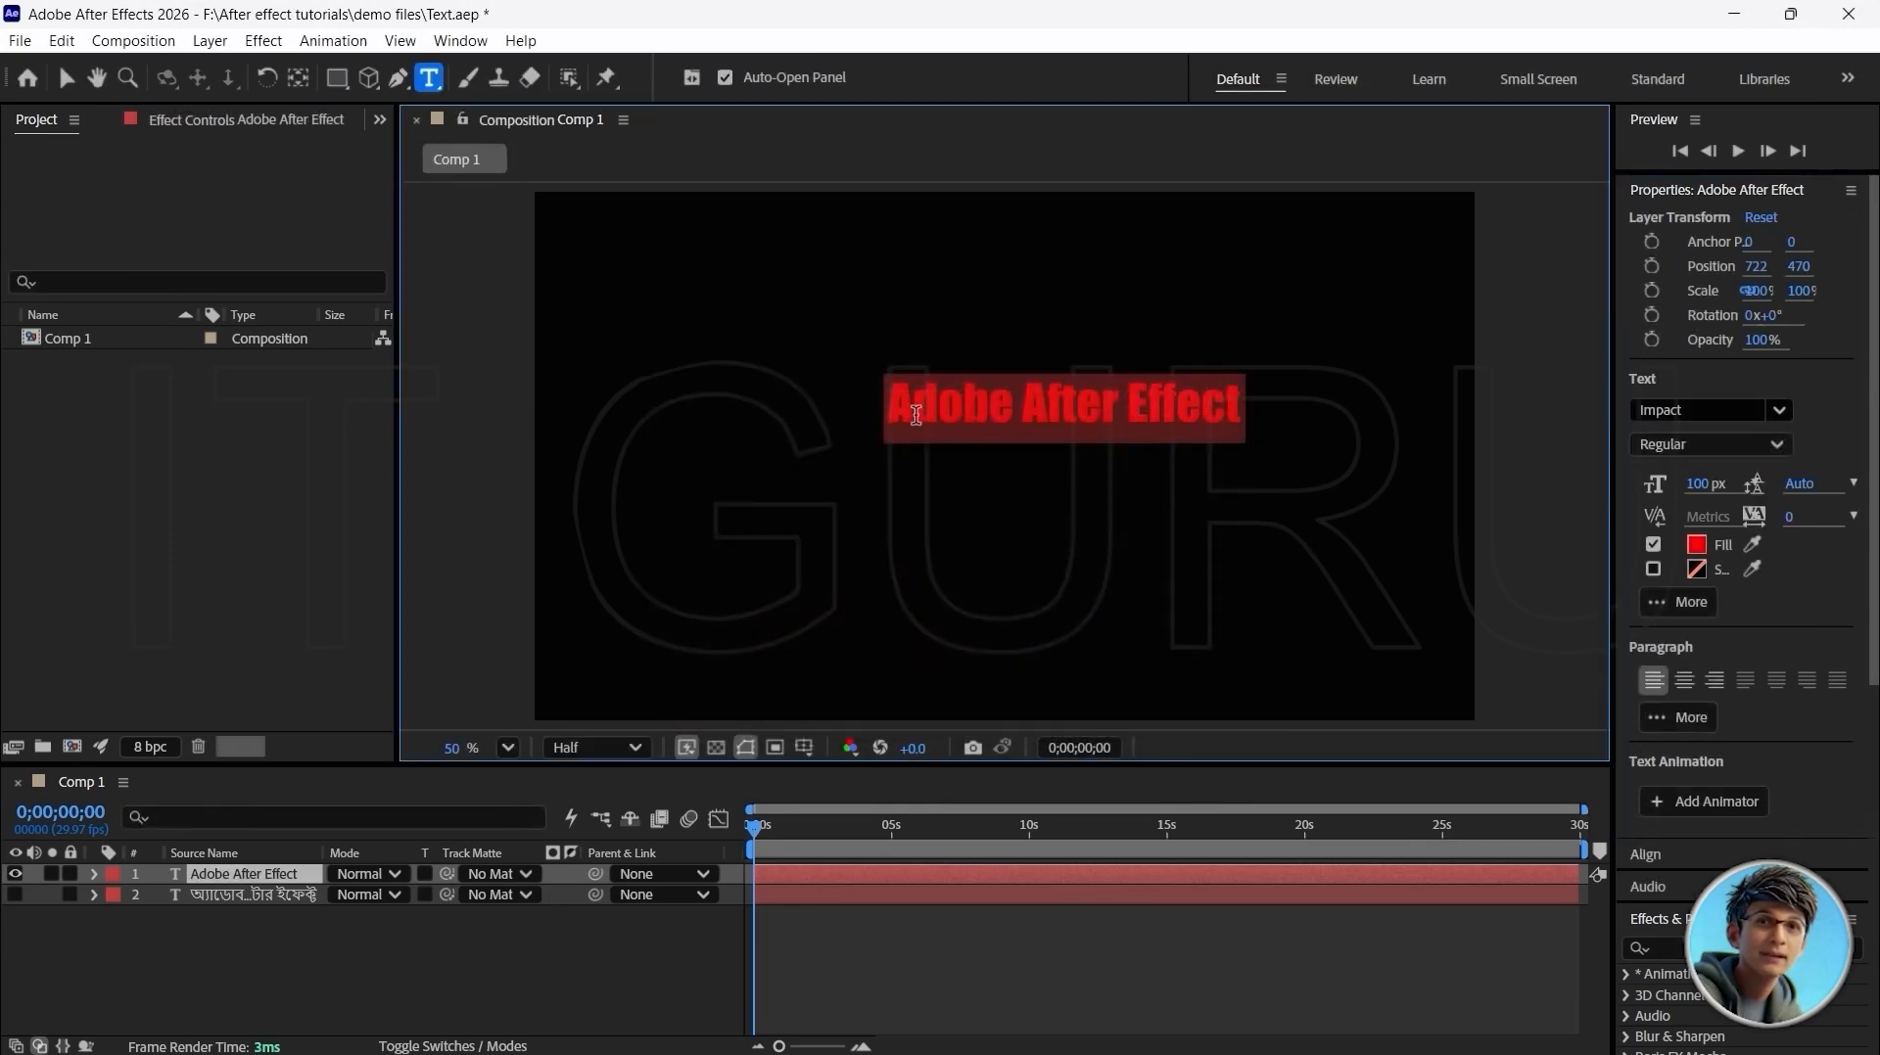
click(965, 409)
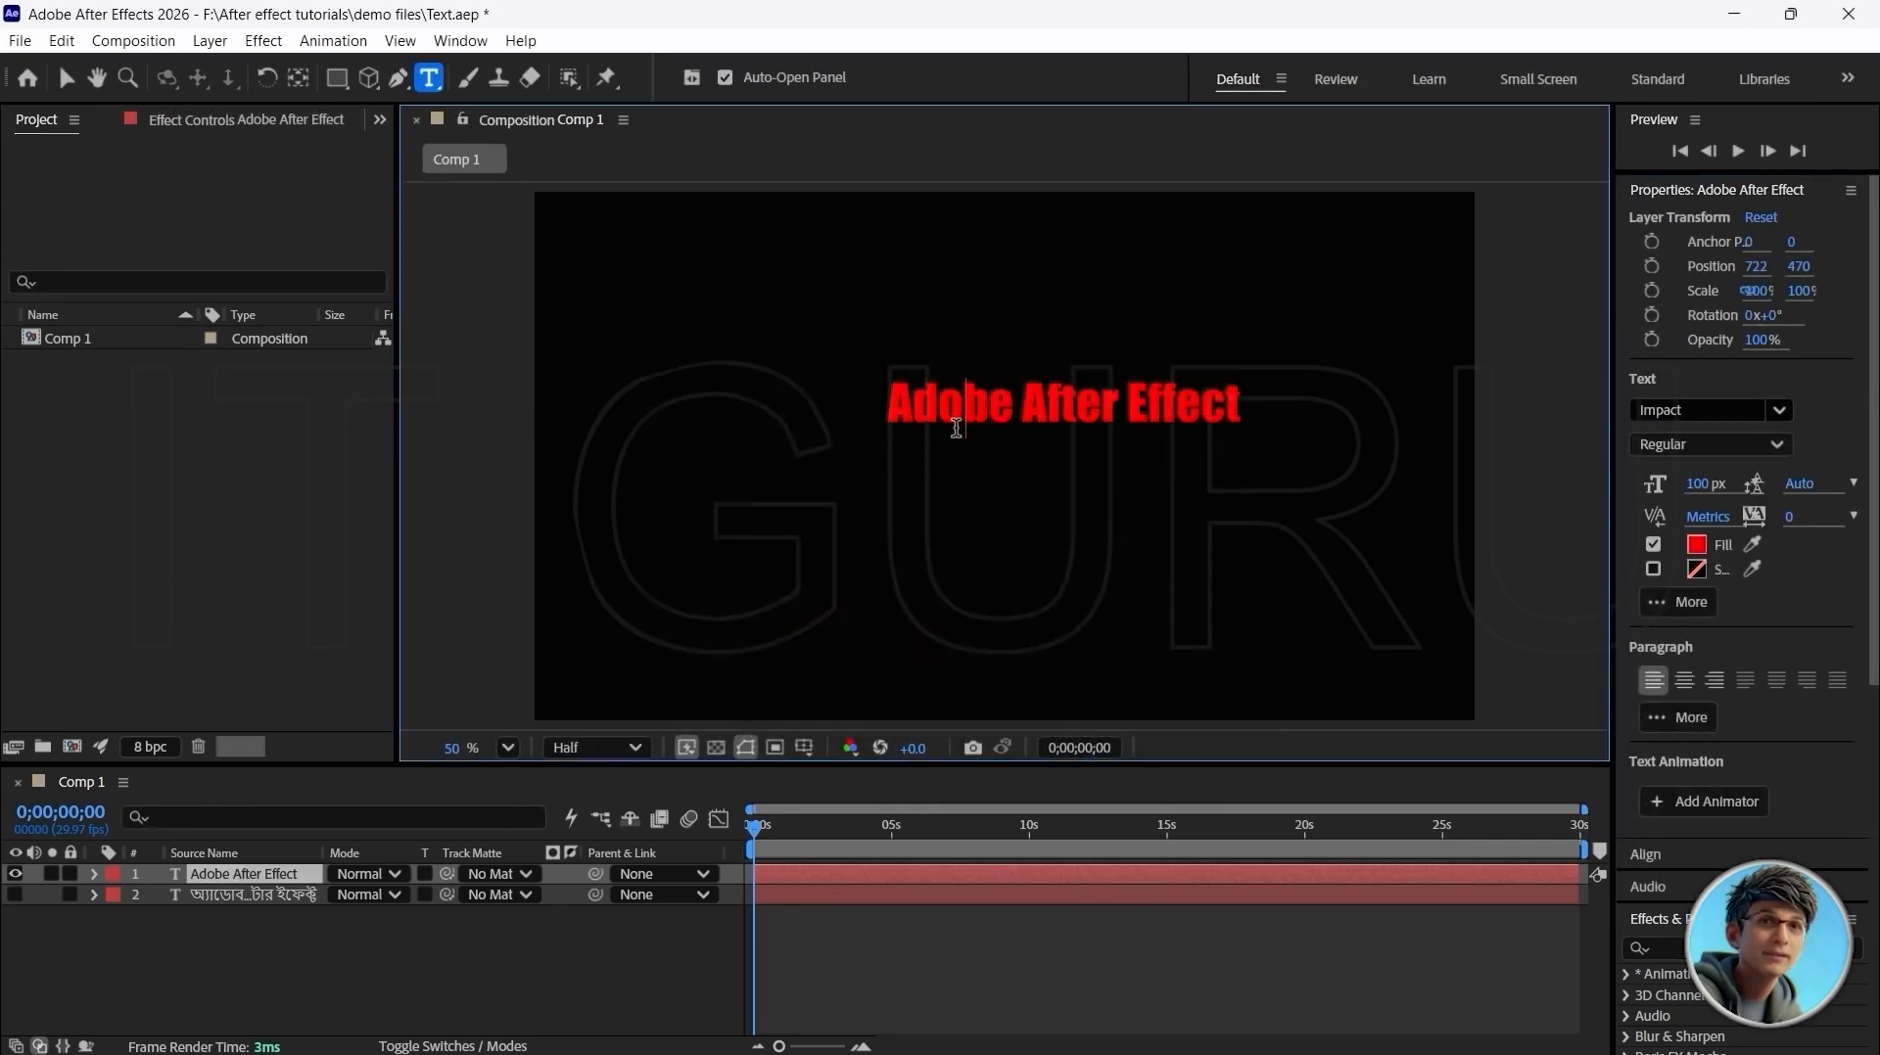
Step: Set the fill colour of the entire text to white, FFFFFF
triple_click(894, 401)
click(1701, 550)
click(666, 414)
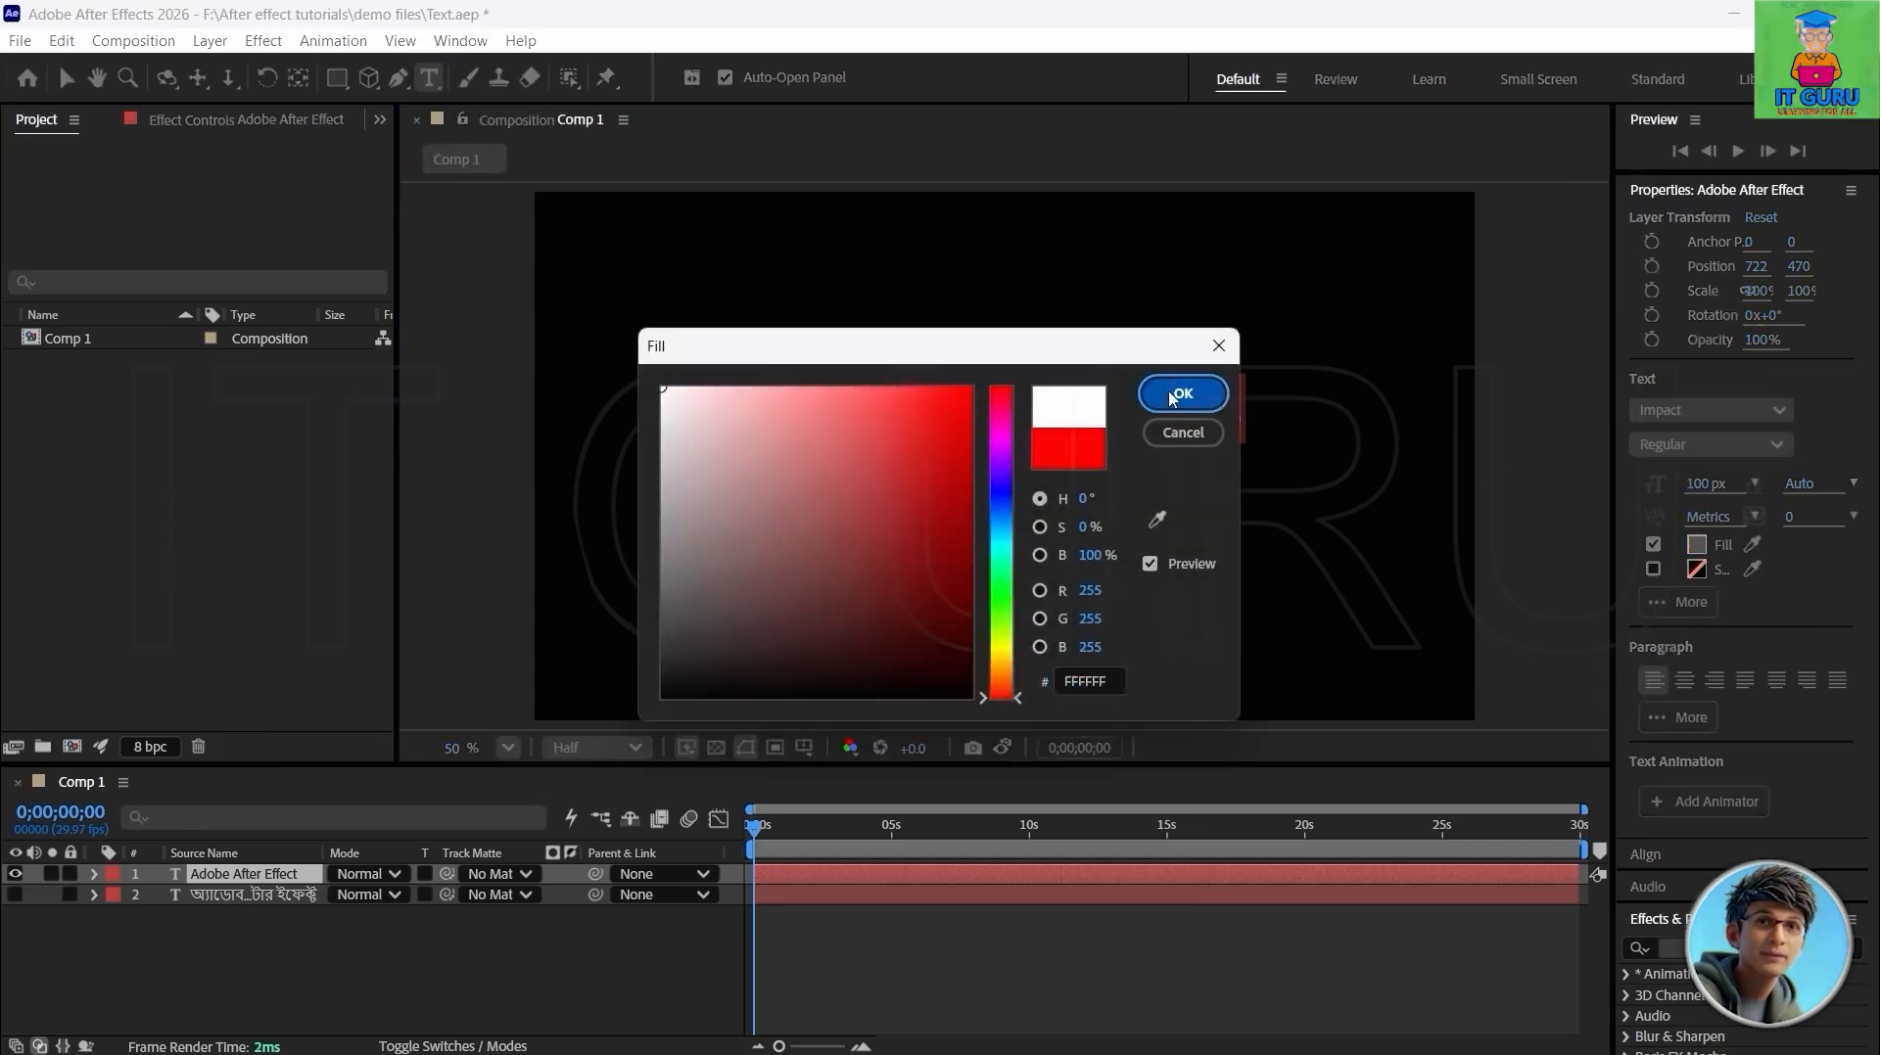
click(1183, 393)
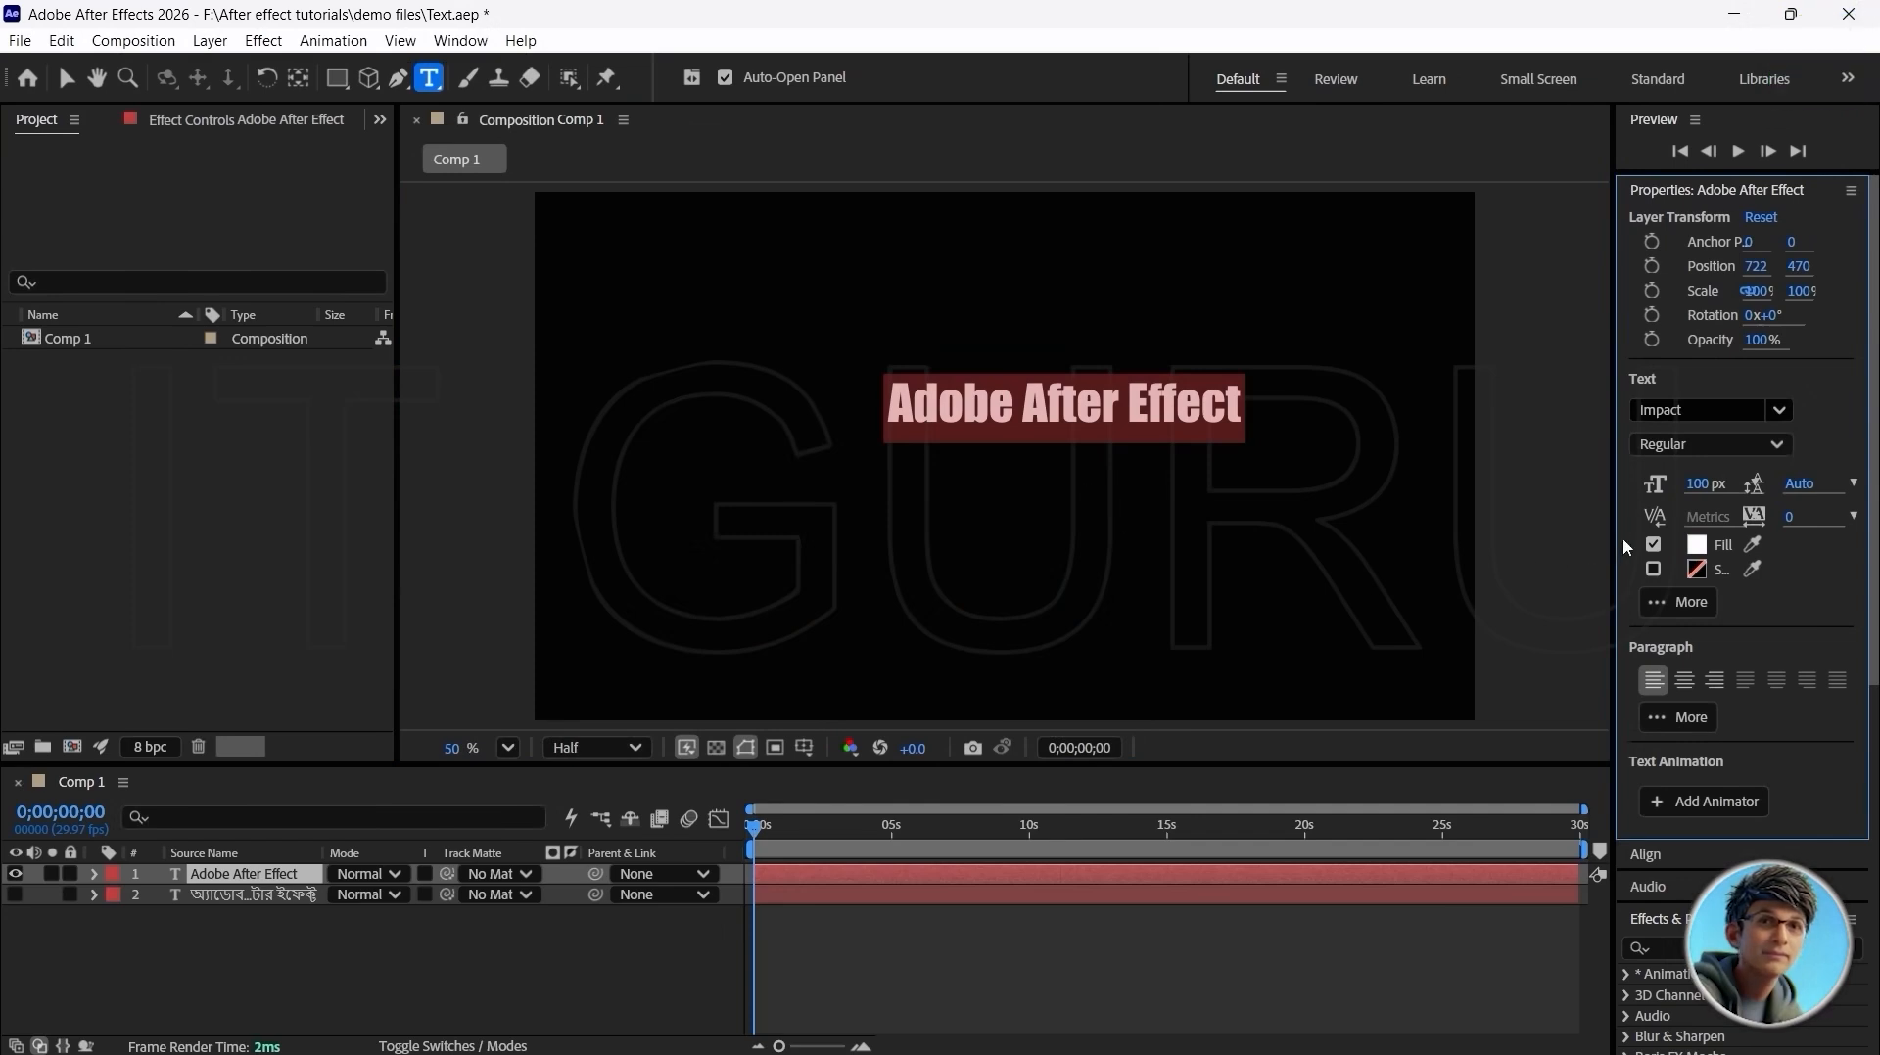
Step: Add a red stroke to the "Adobe After Effect" text and set the stroke width to 6 px
click(1697, 570)
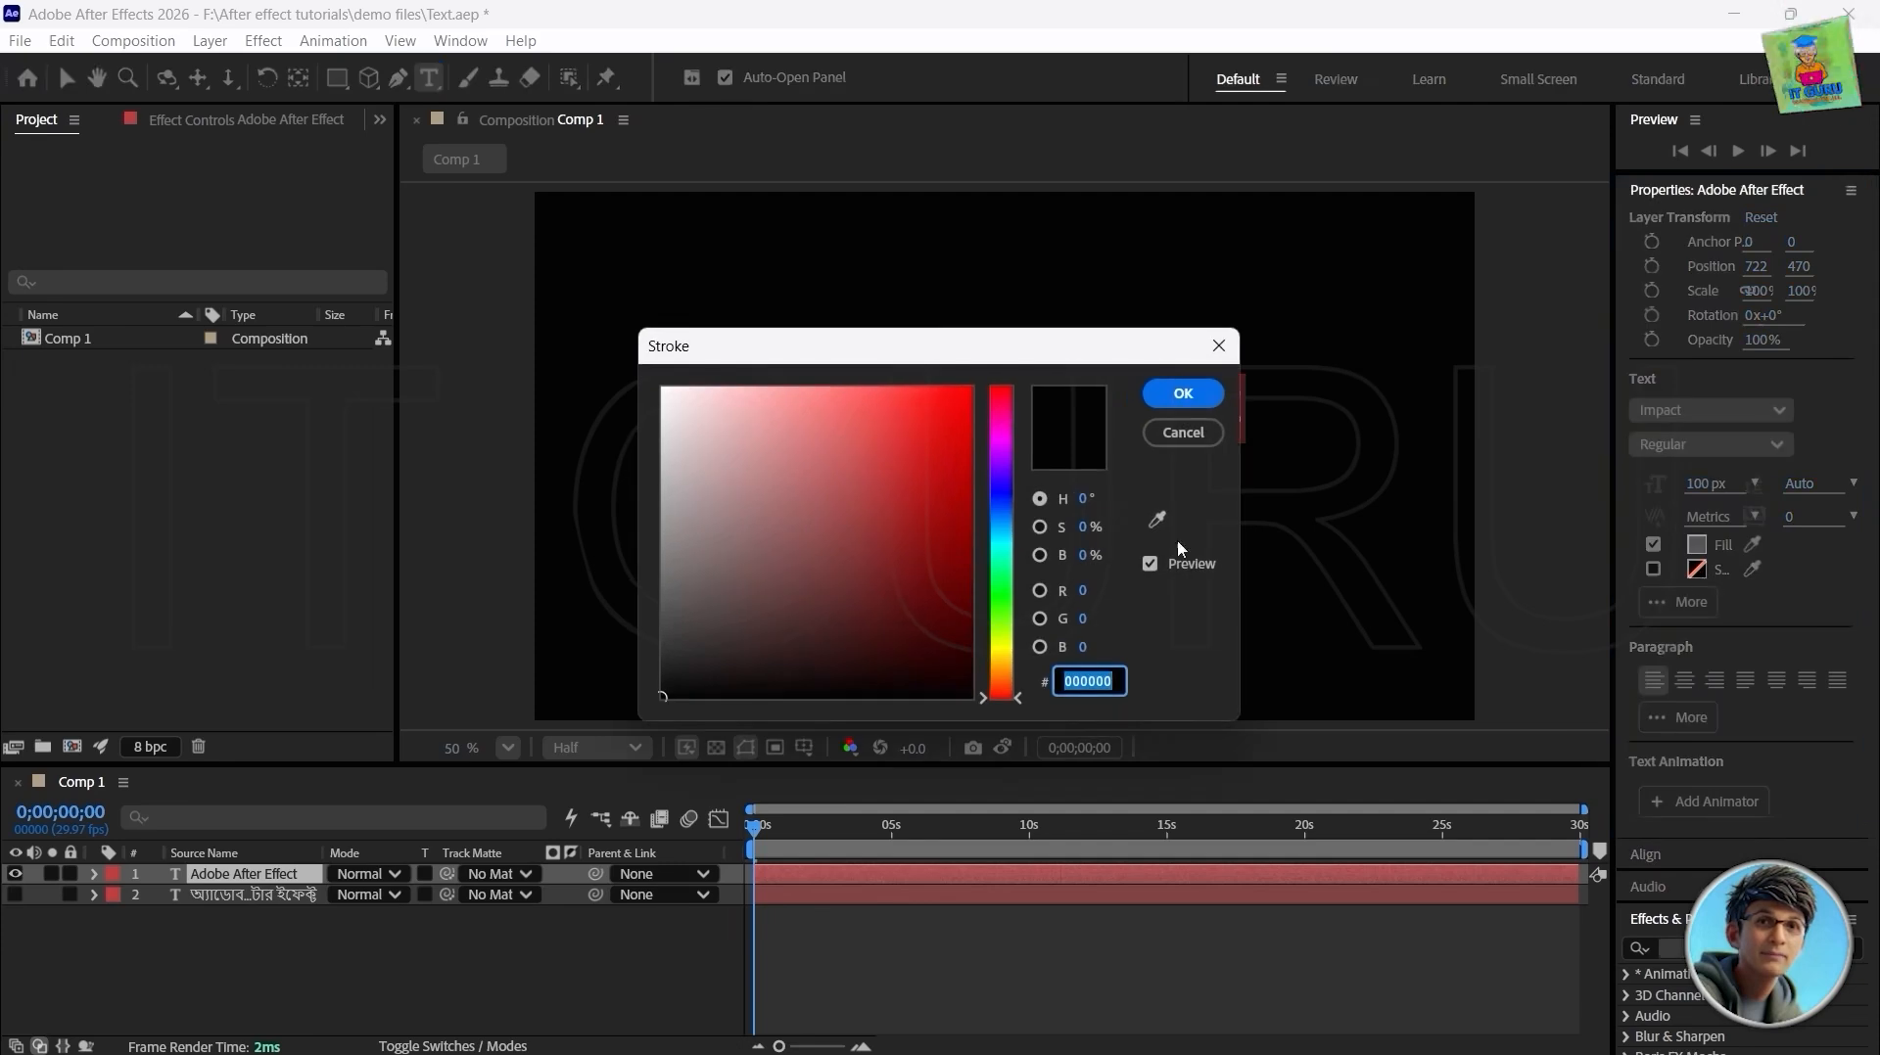
click(1179, 395)
click(1005, 512)
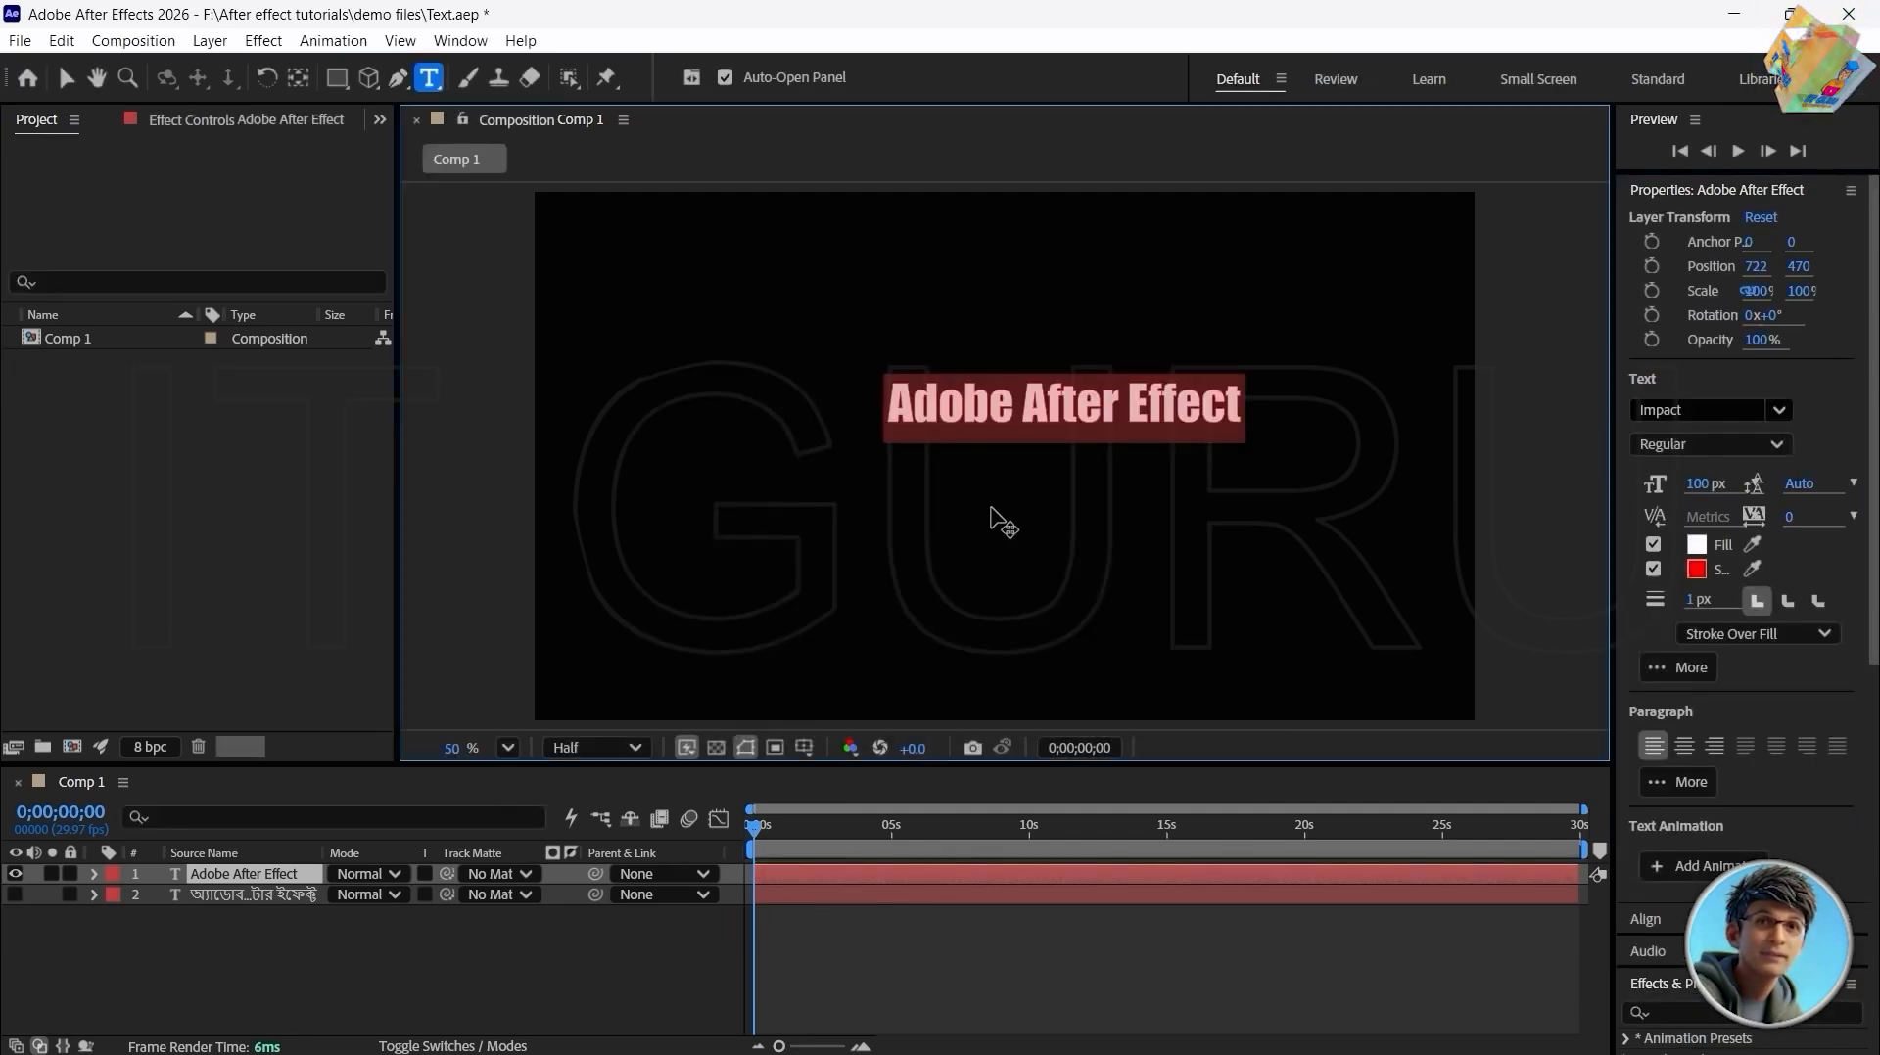
scroll(1043, 440, up, 2)
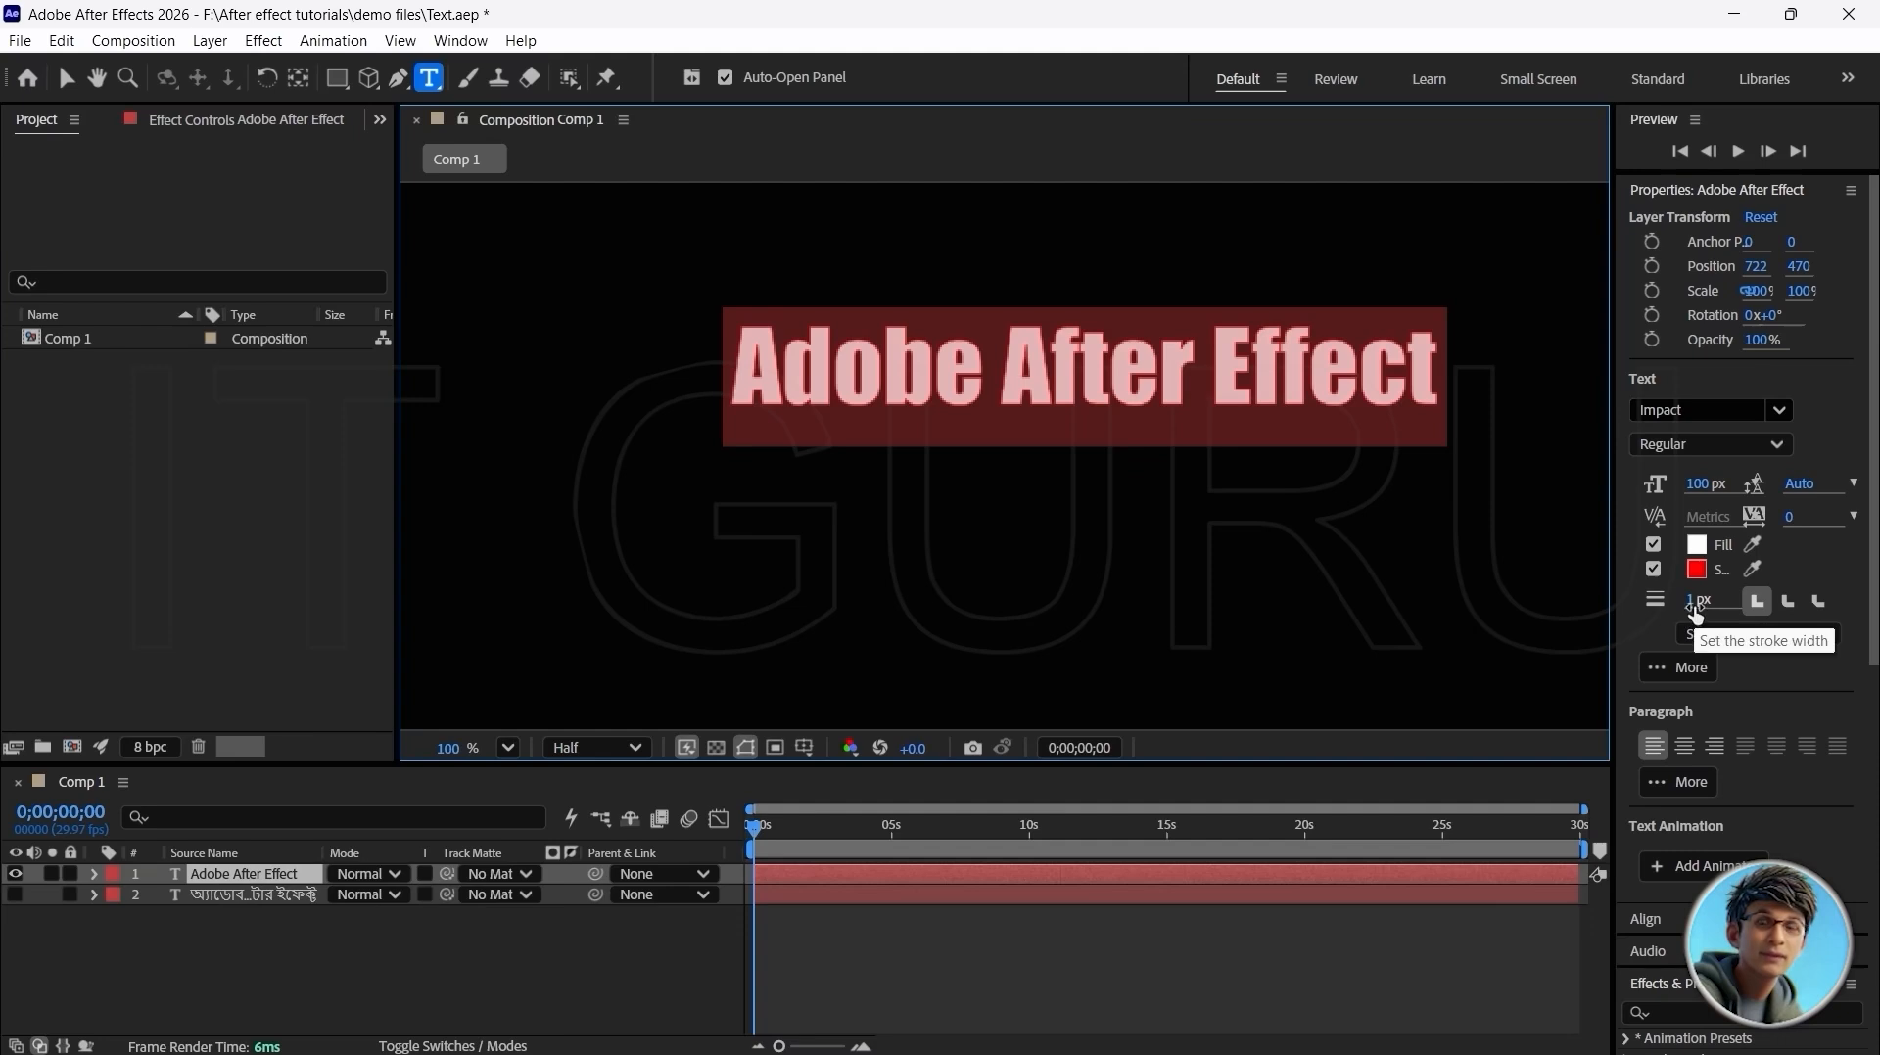
drag(1699, 609, 1703, 602)
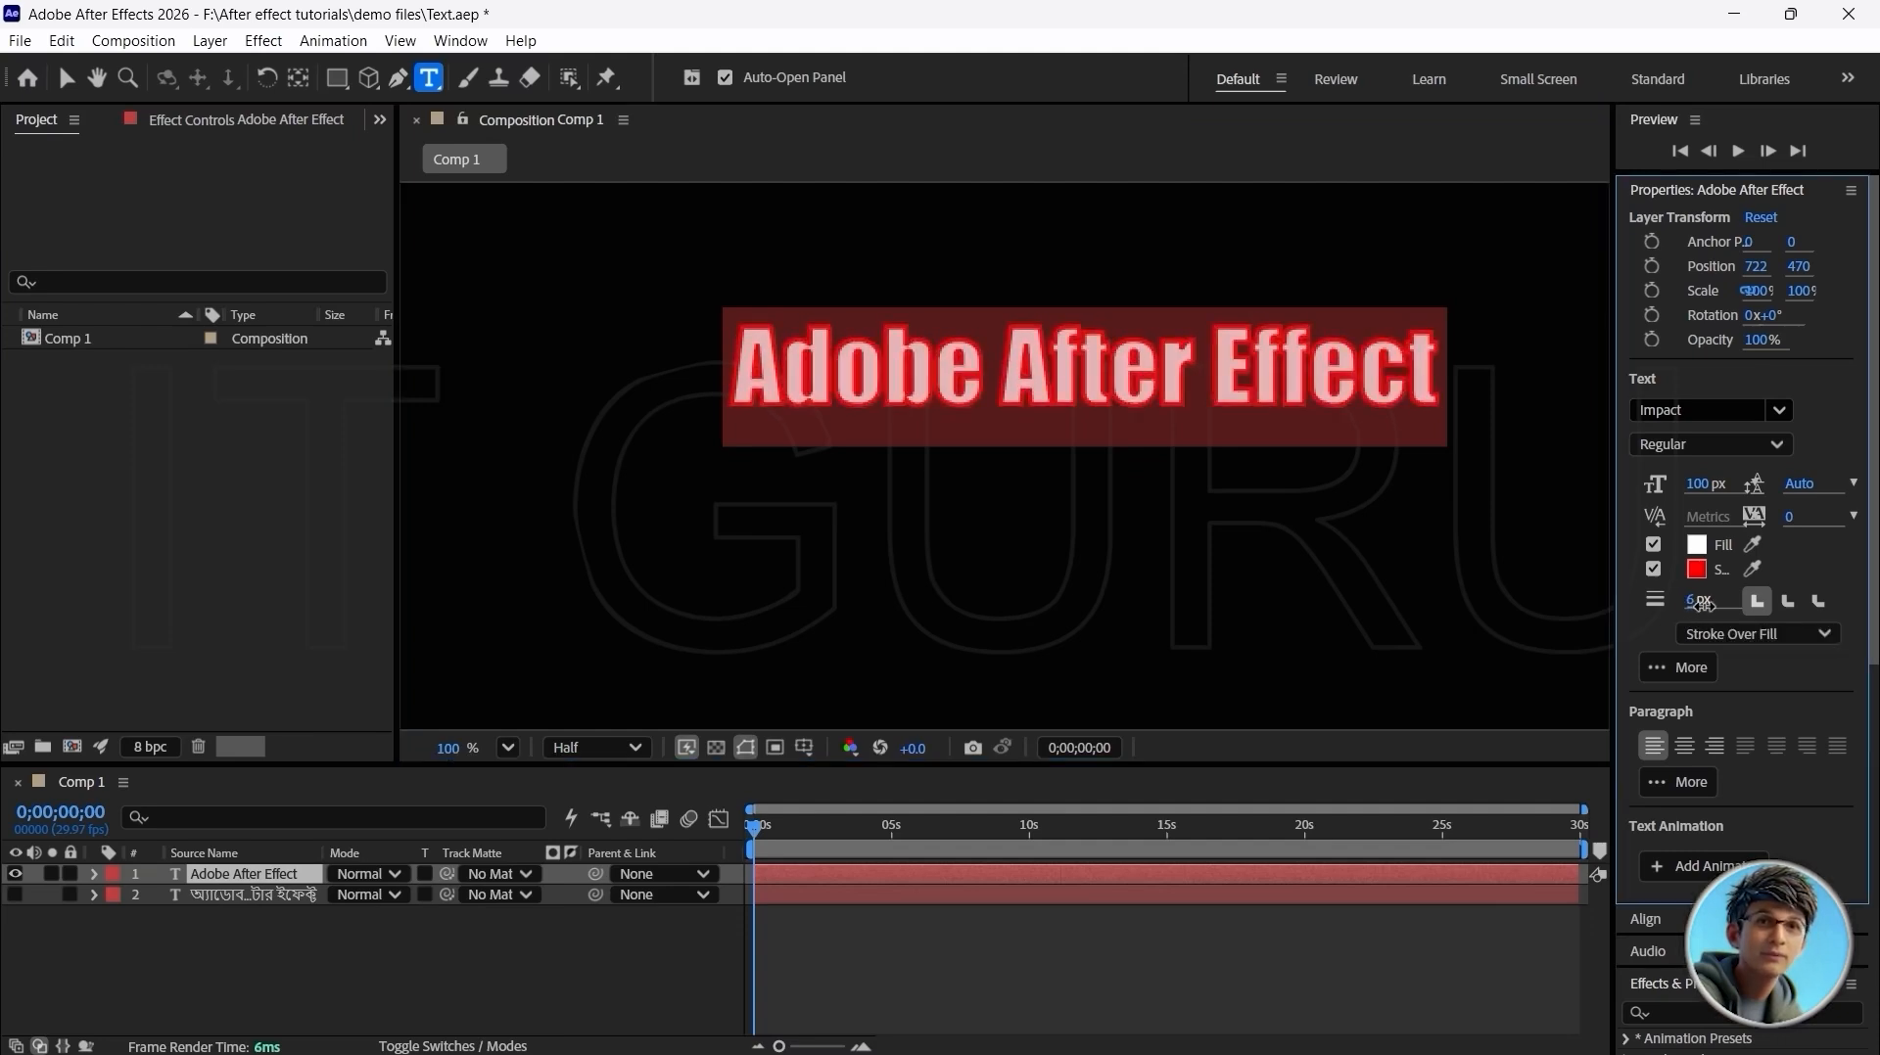
Step: Reduce the stroke width of the "Adobe After Effect" text to 2 px
drag(1704, 602, 1688, 603)
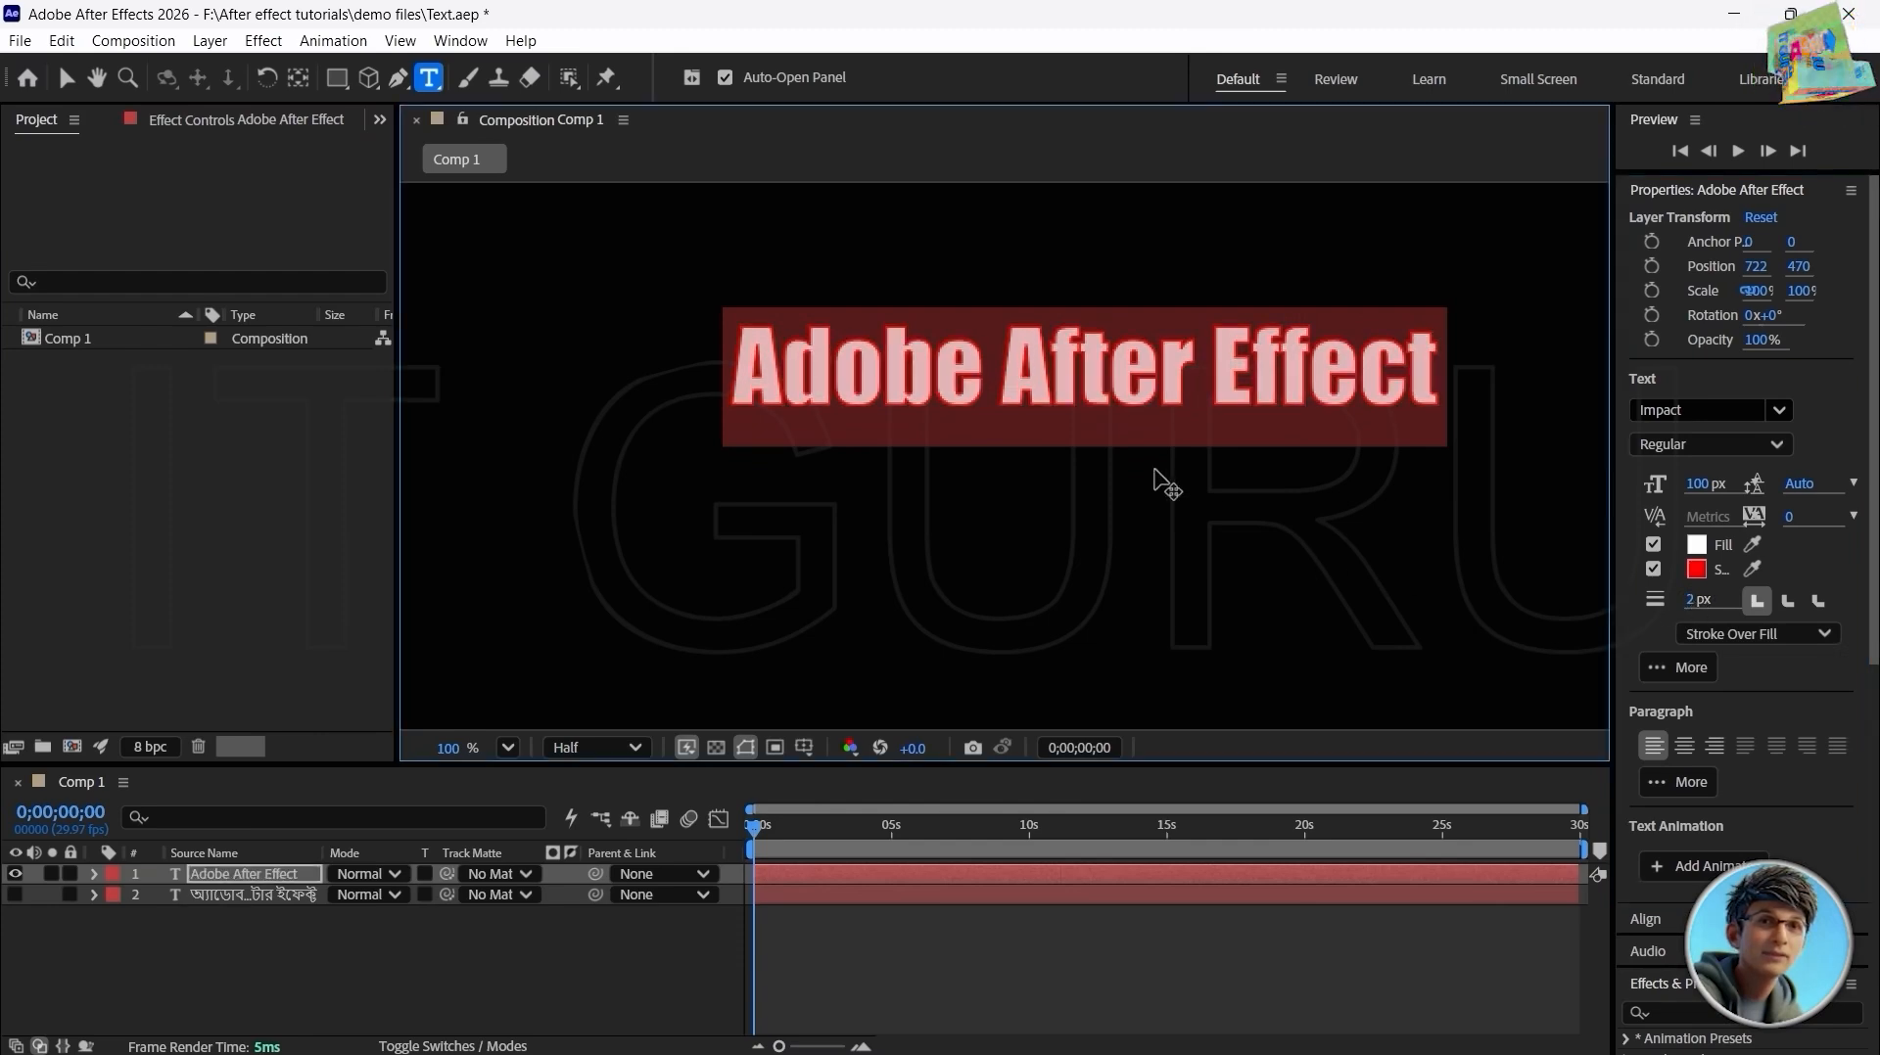
click(1046, 403)
scroll(798, 485, up, 1)
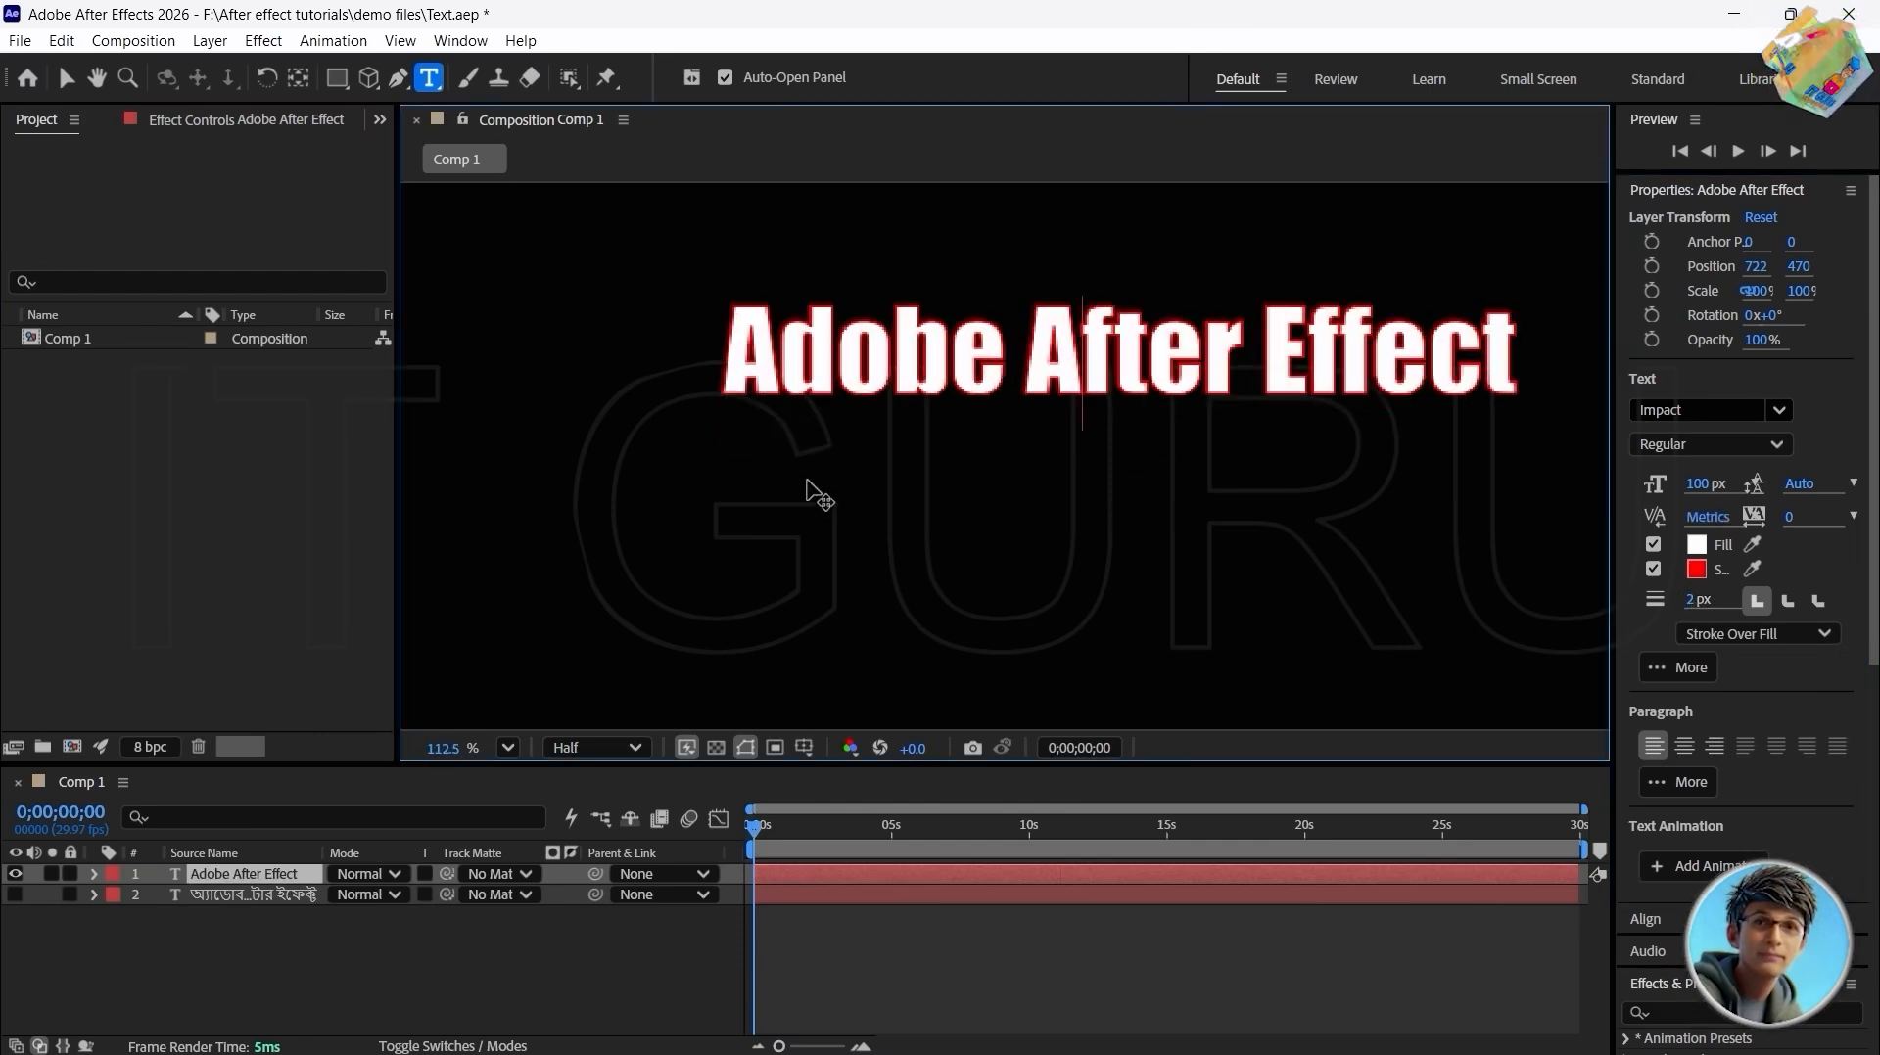
drag(1033, 454, 884, 573)
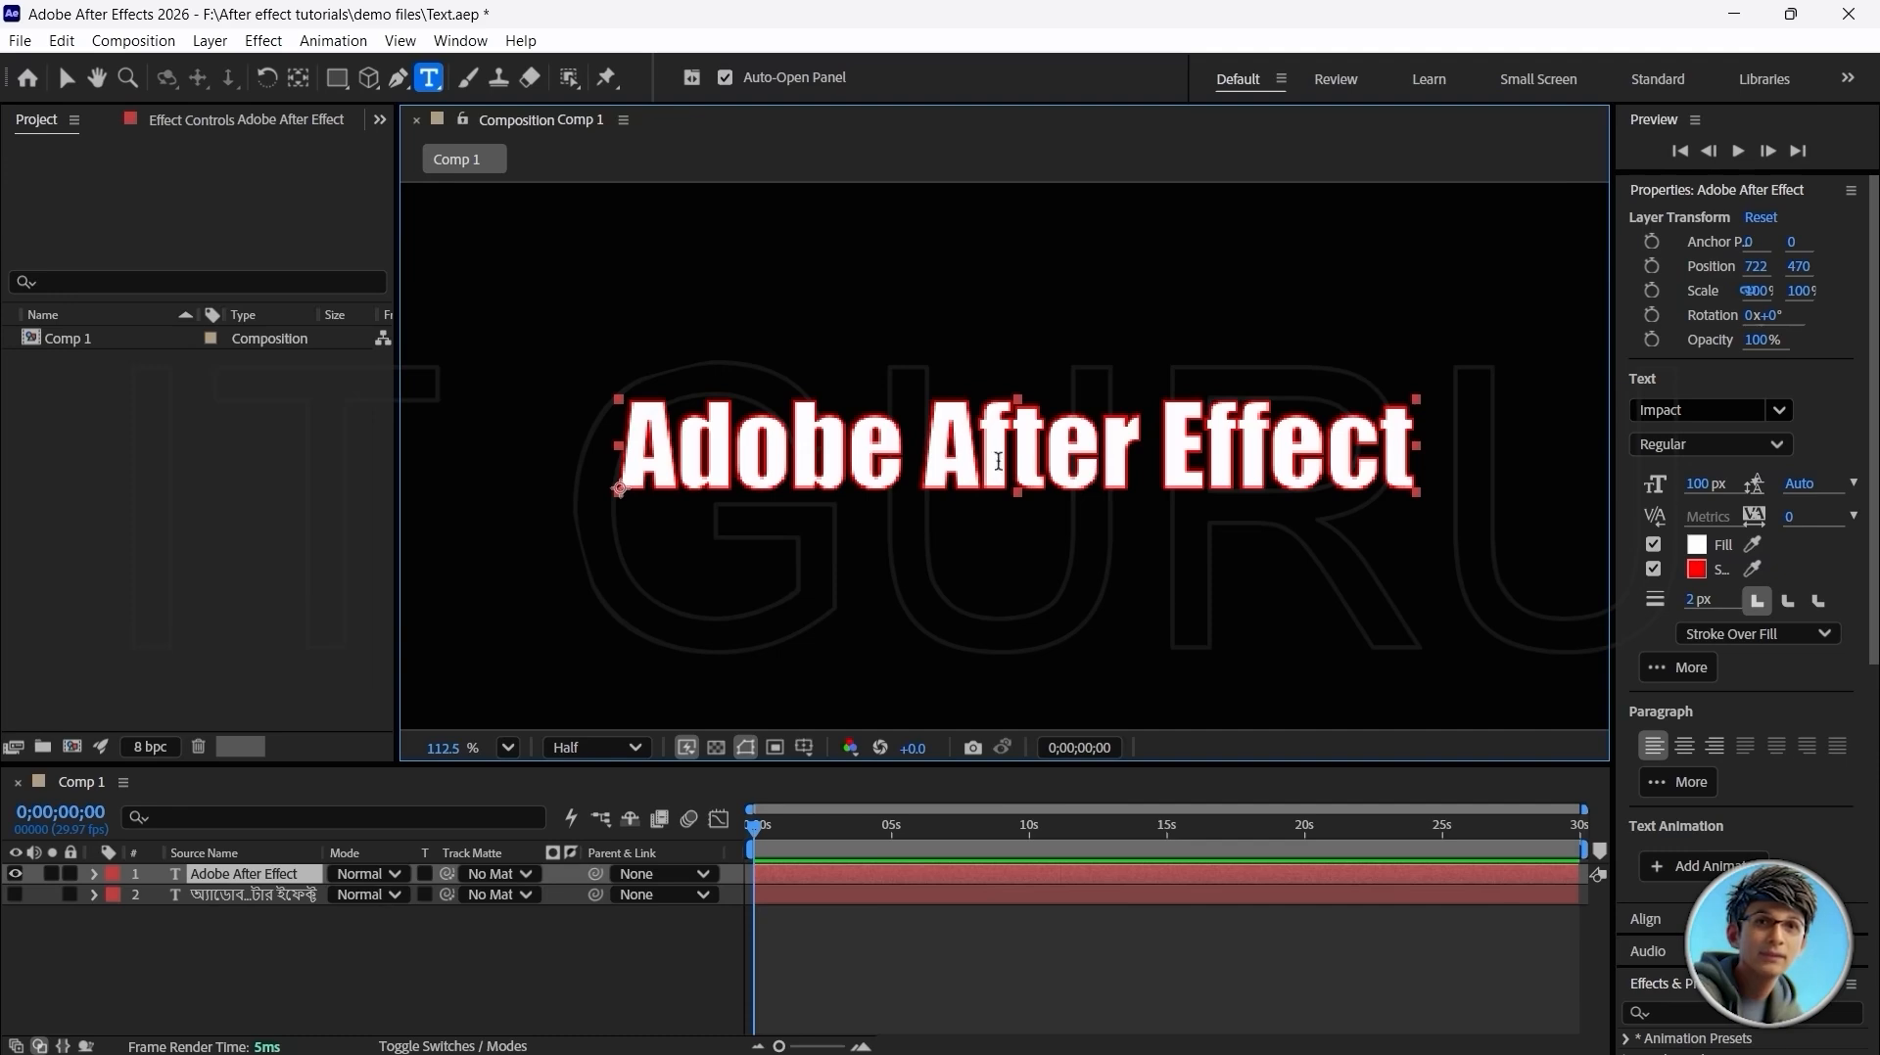
Step: Insert a line break before "Effect" so the text runs over two lines
click(926, 445)
click(1163, 446)
key(Return)
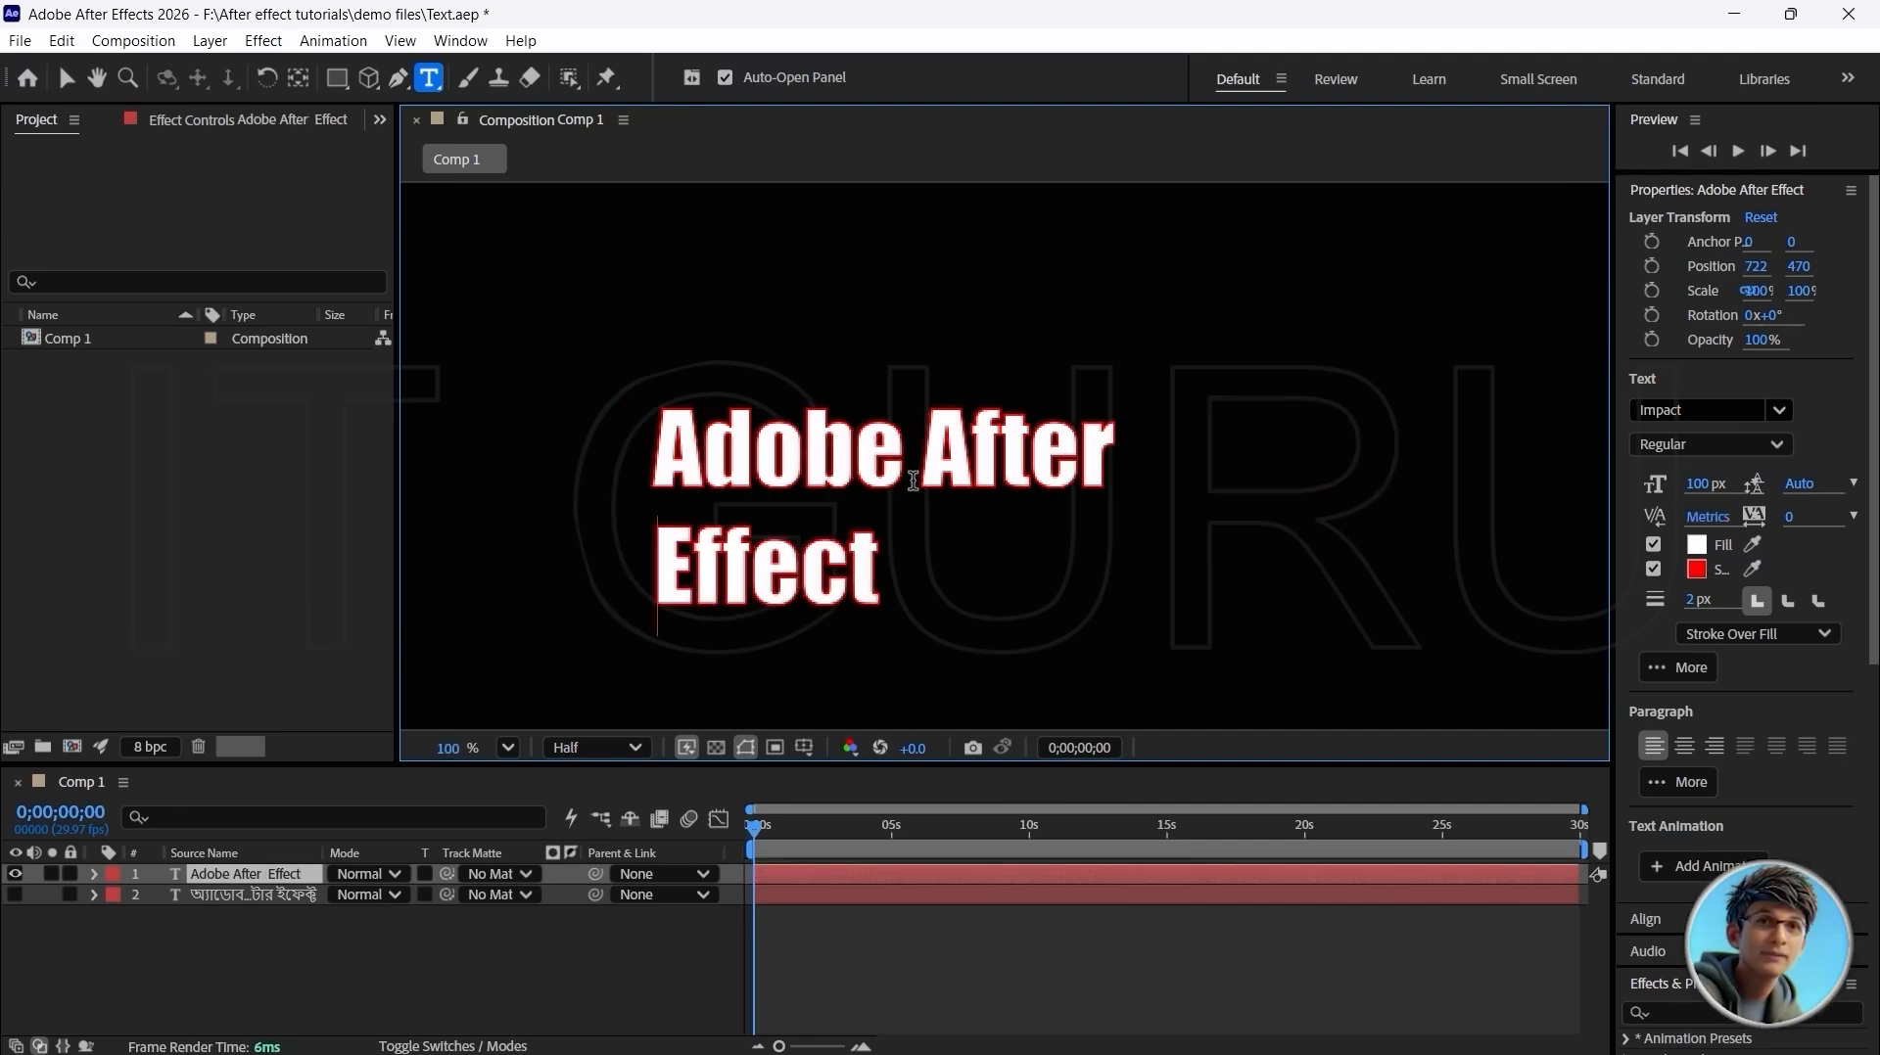
drag(925, 555, 947, 495)
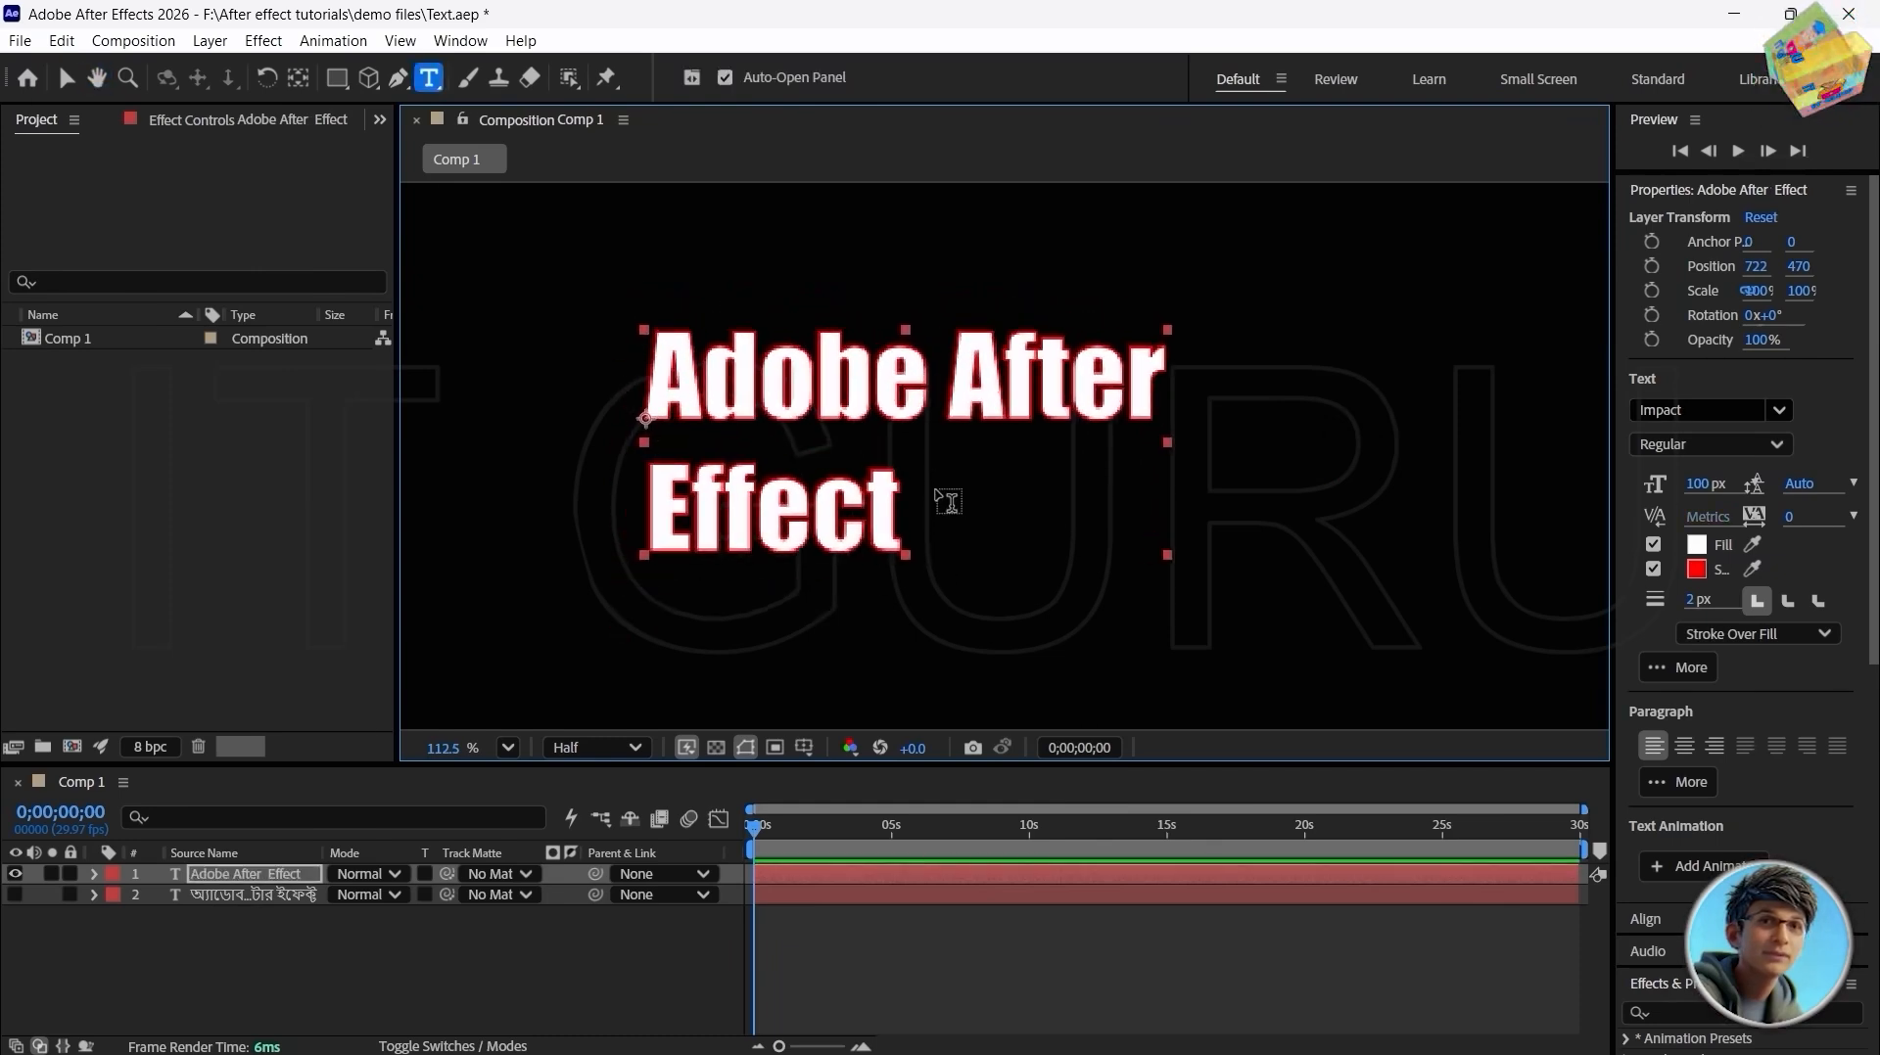
Step: Set the leading of the entire two-line text to 101 px and its tracking to 29
click(684, 401)
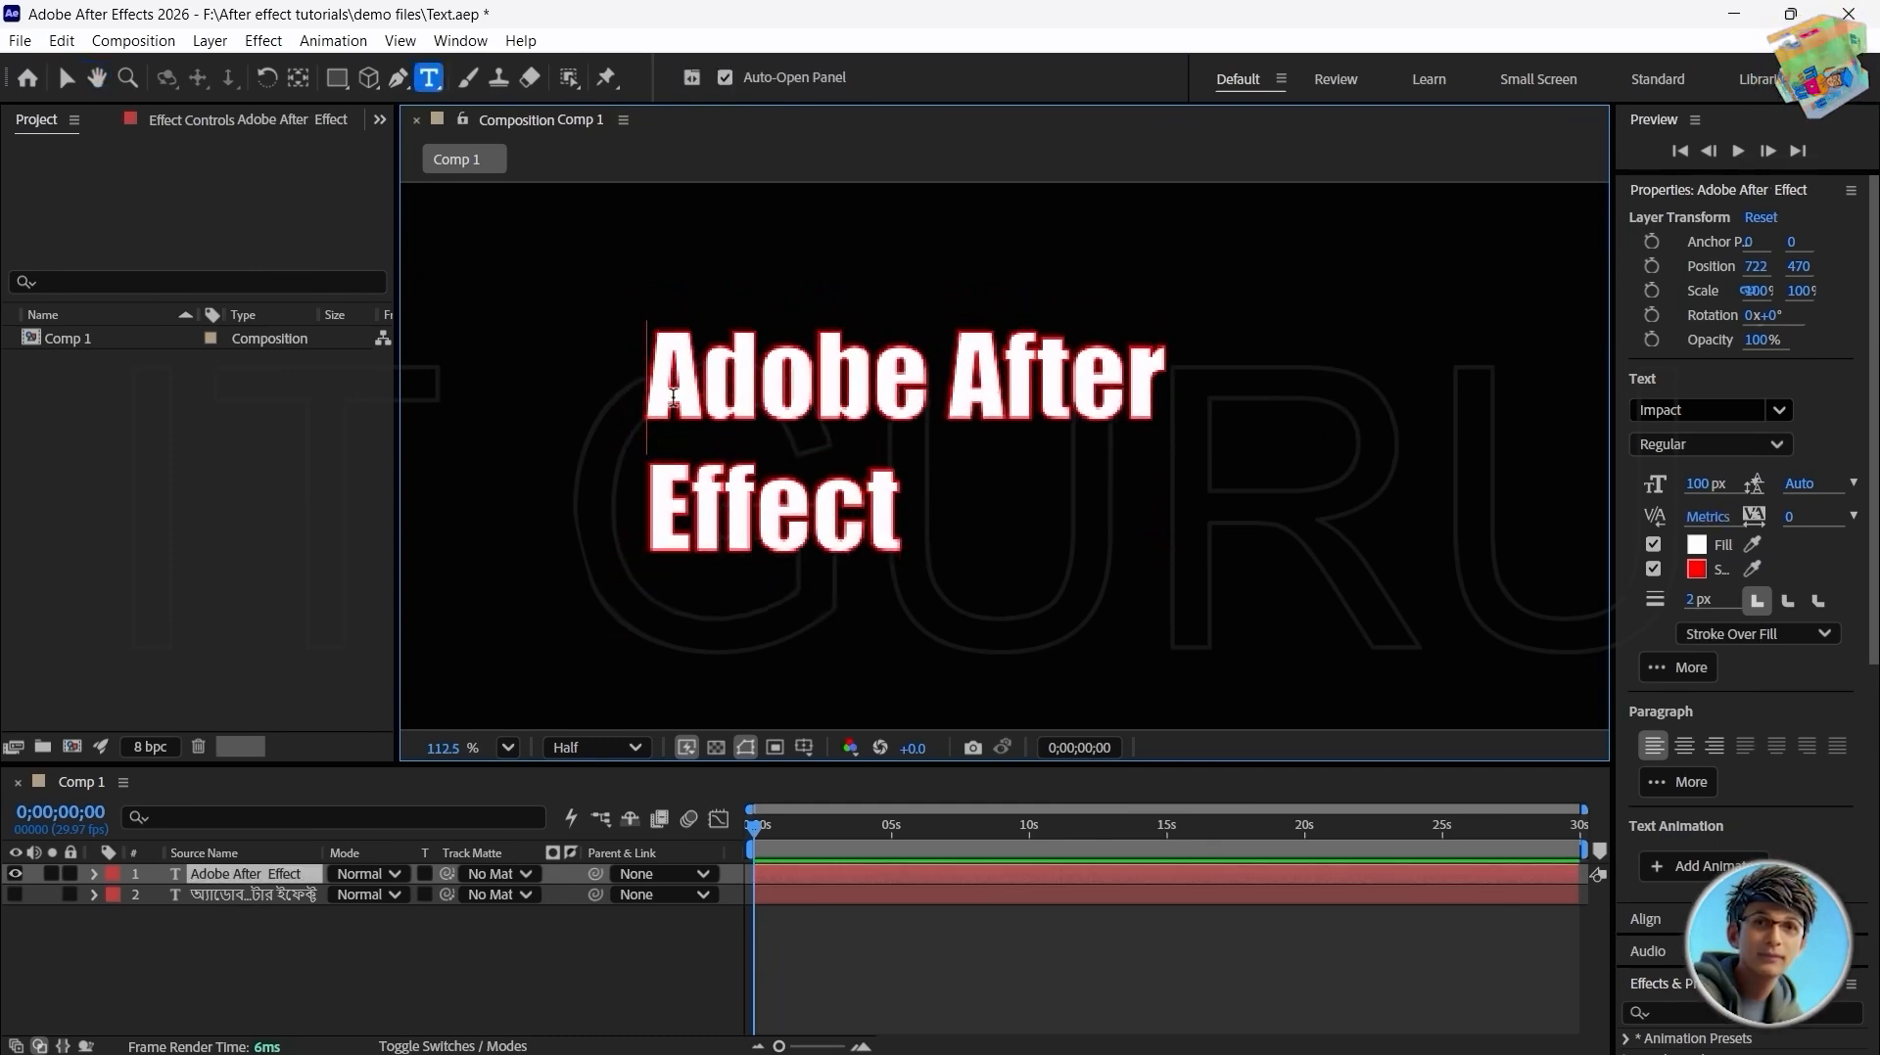
key(ctrl+a)
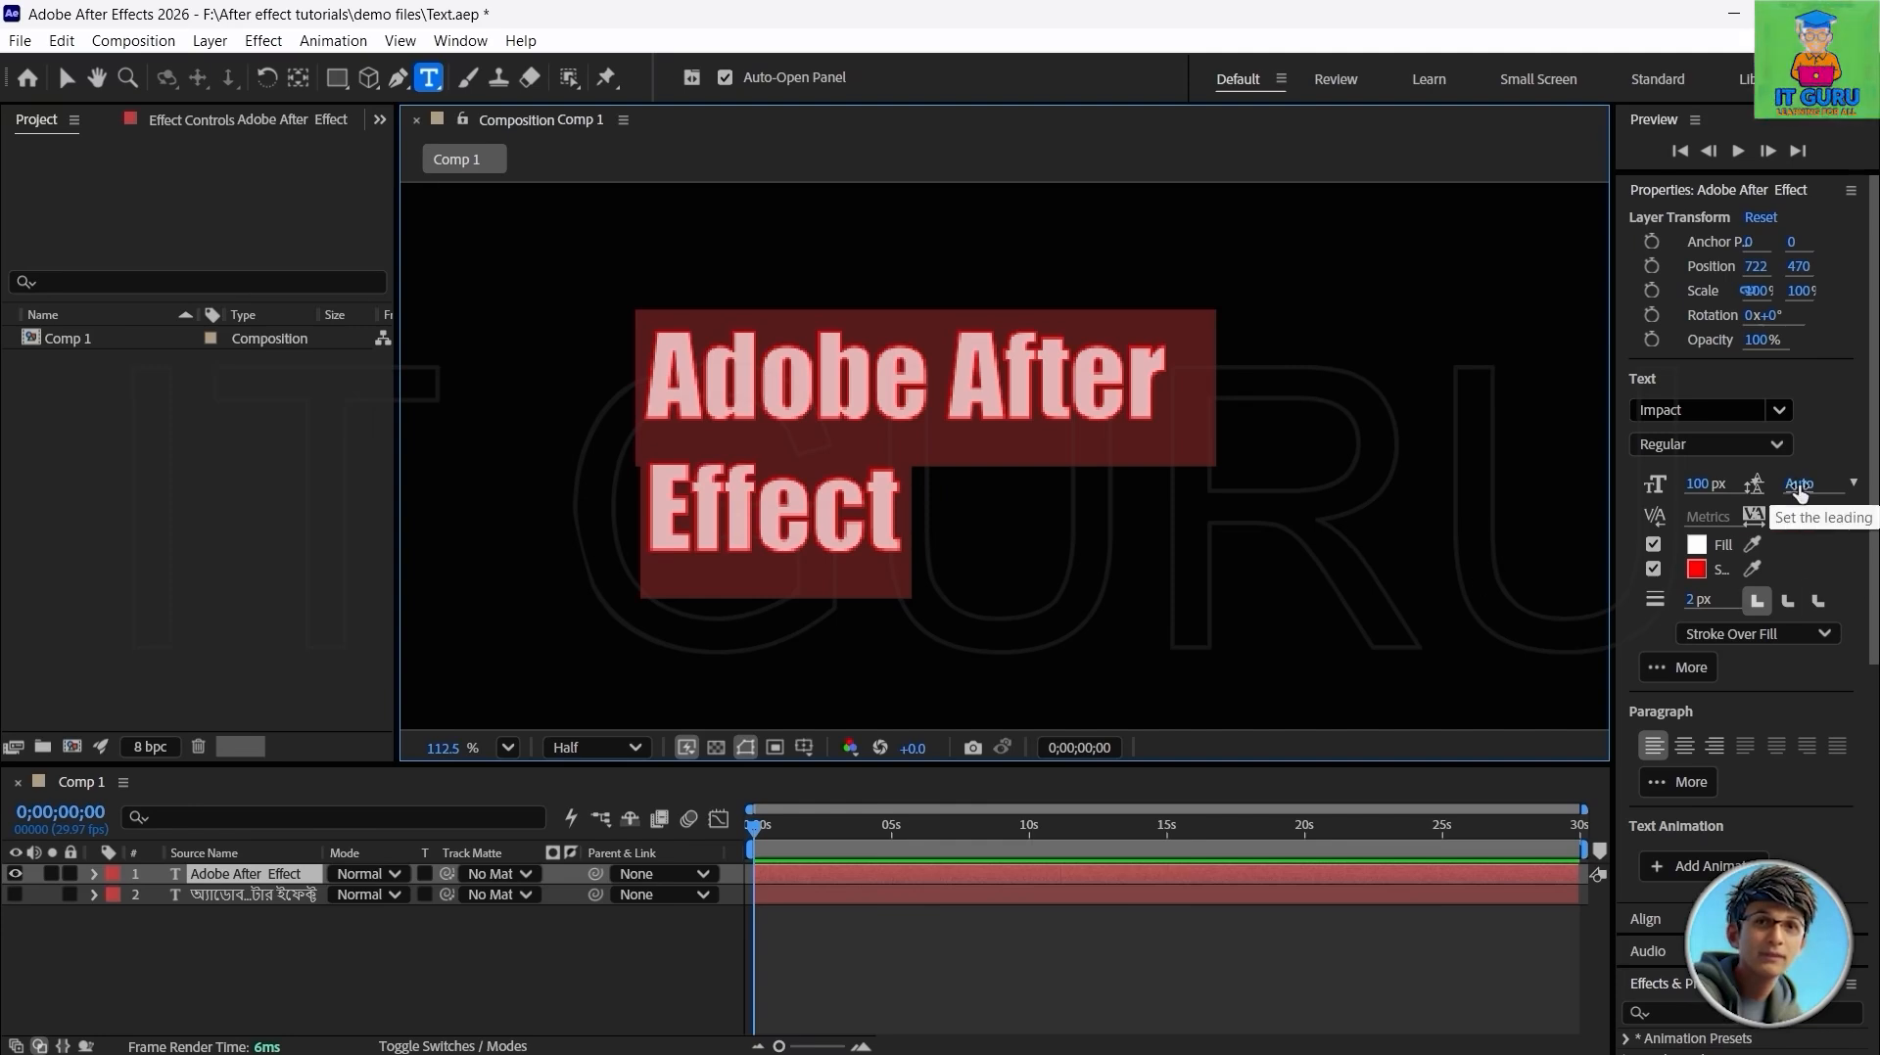
mouse_move(1802, 487)
mouse_down()
mouse_move(1861, 486)
mouse_move(1872, 413)
mouse_move(1534, 471)
mouse_move(1811, 443)
mouse_move(1637, 457)
mouse_up()
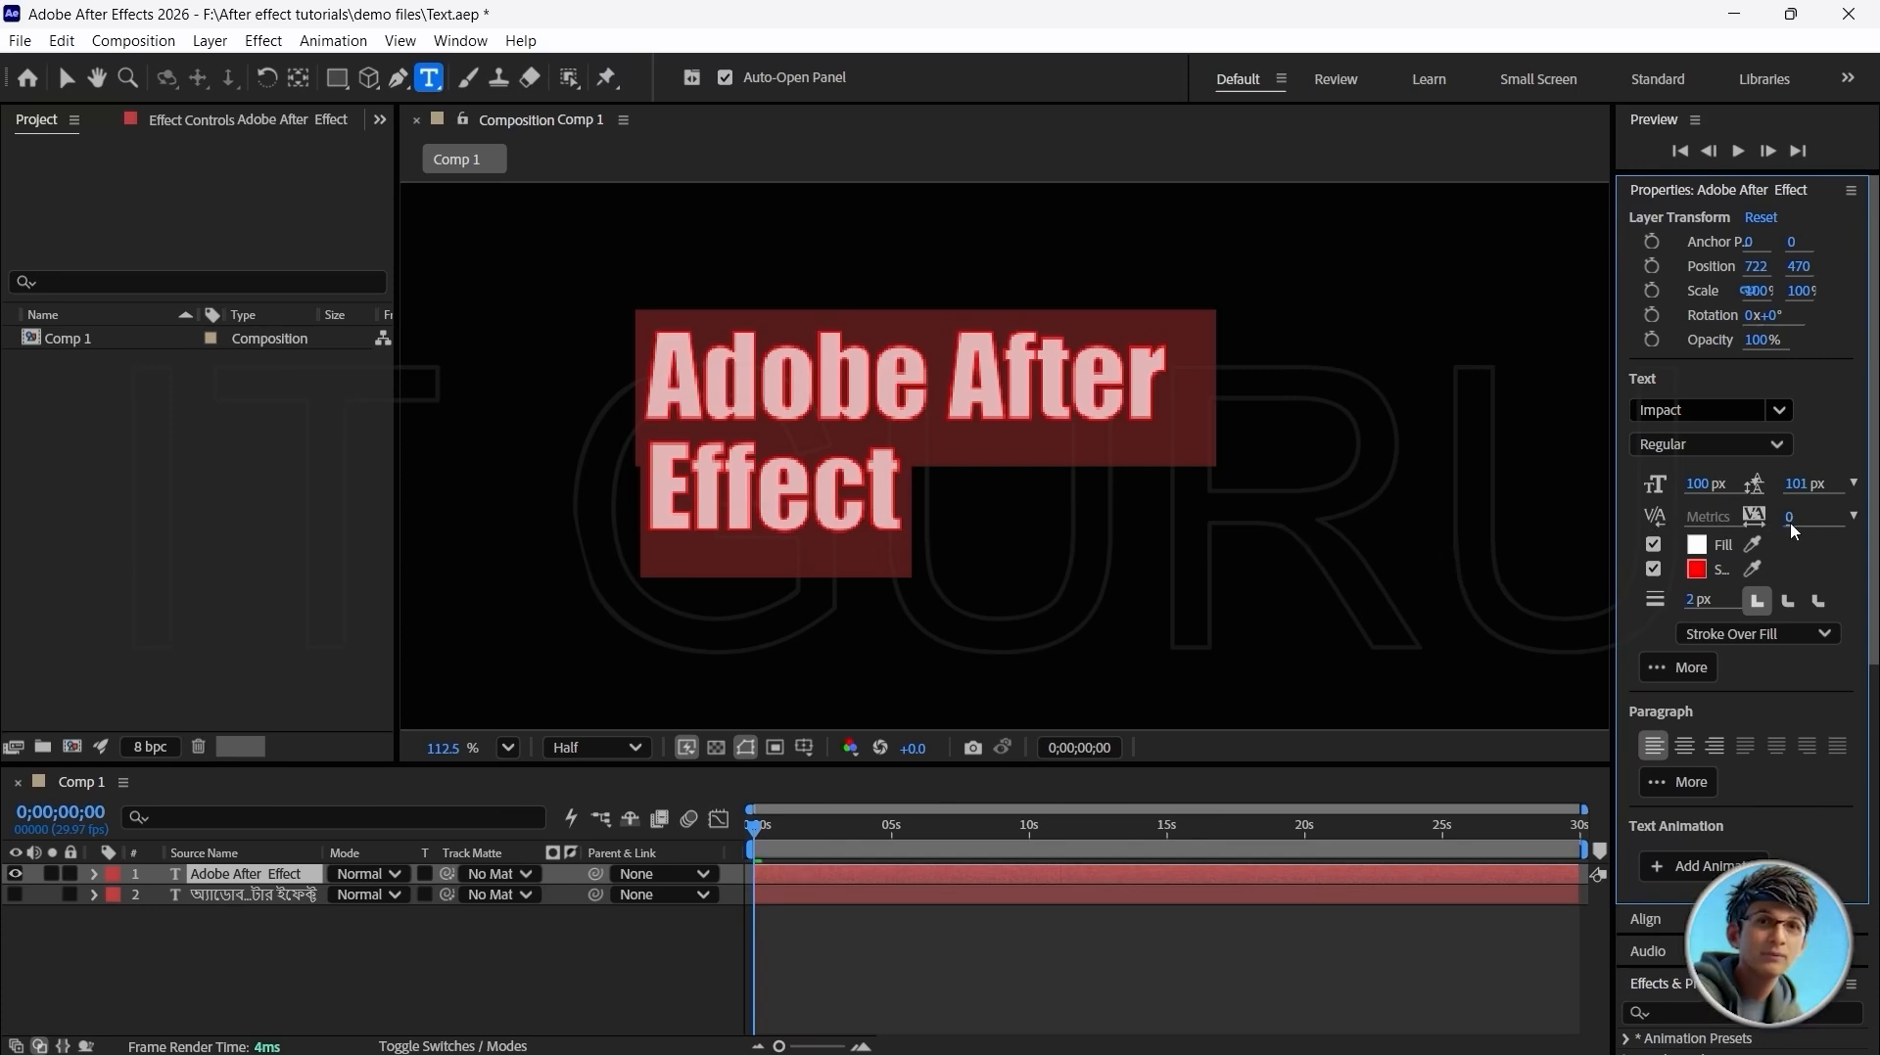
drag(1790, 523, 1848, 544)
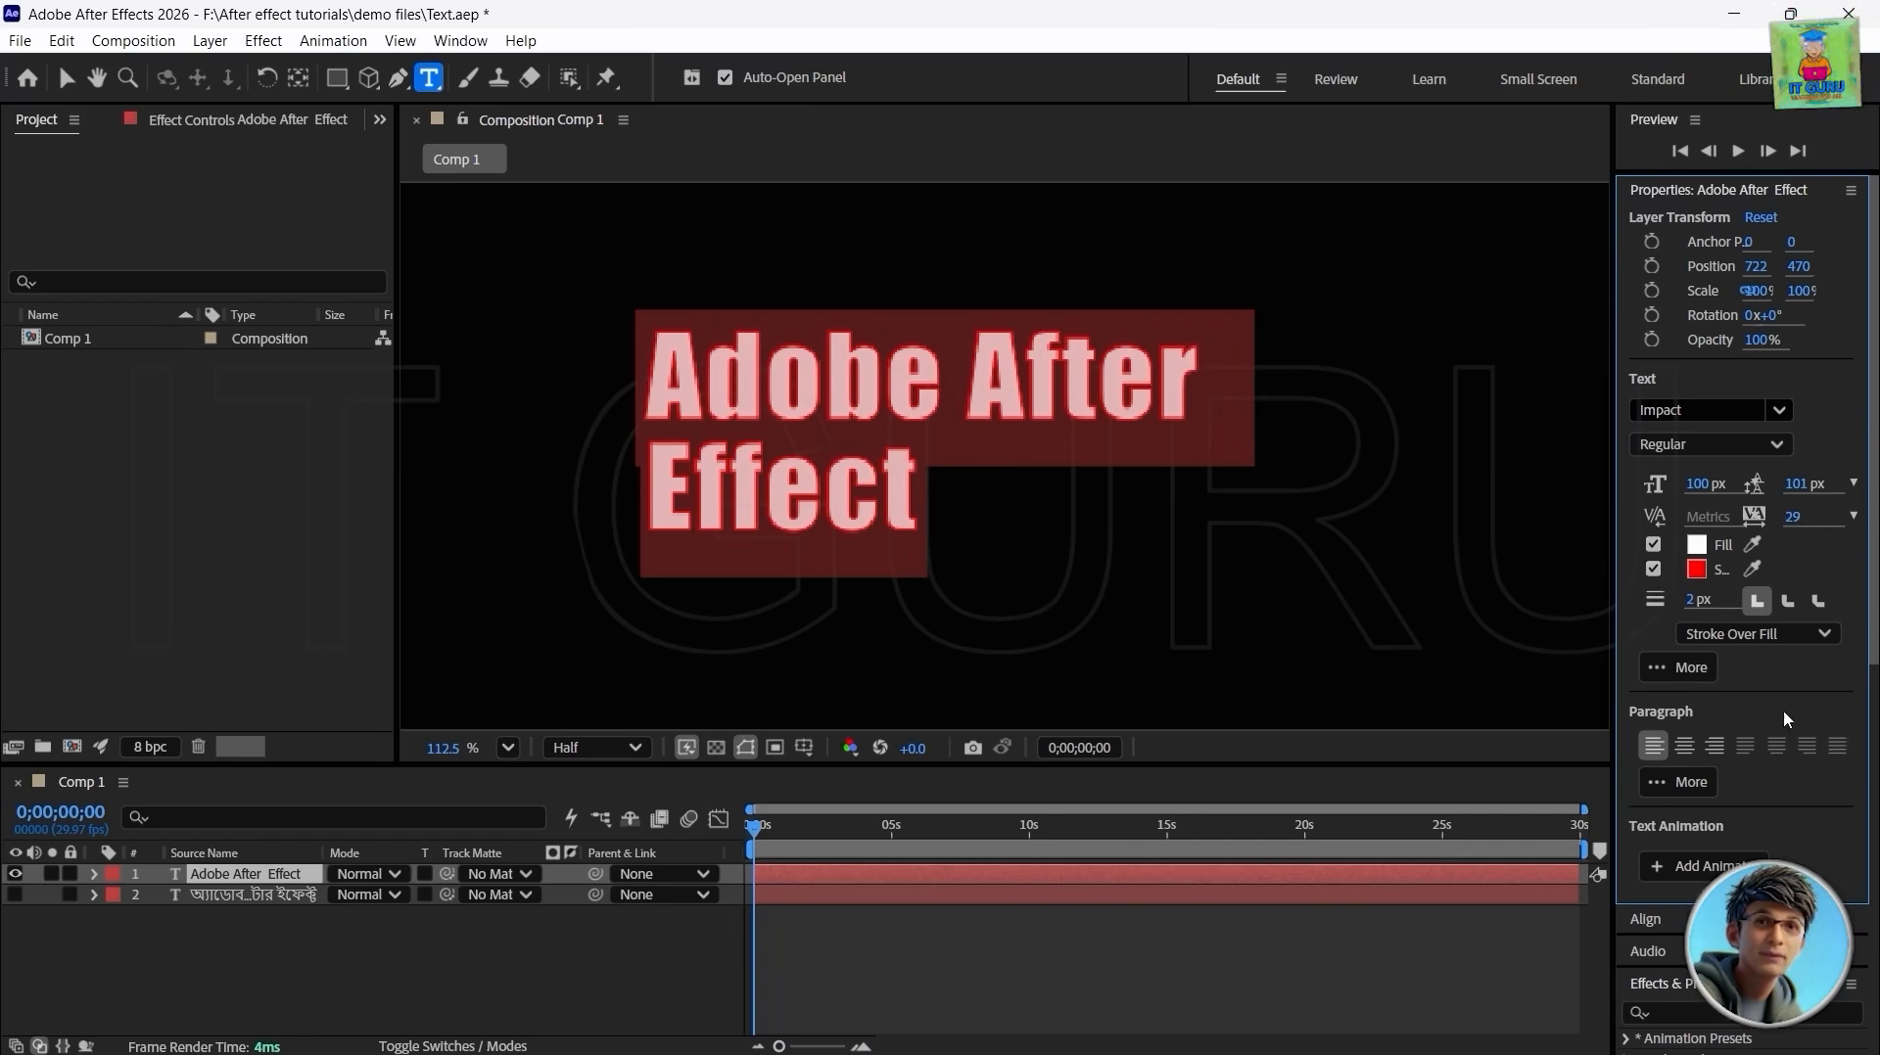
Step: Try right and left paragraph alignment on the two-line text and settle on centre alignment
click(1685, 749)
click(1714, 748)
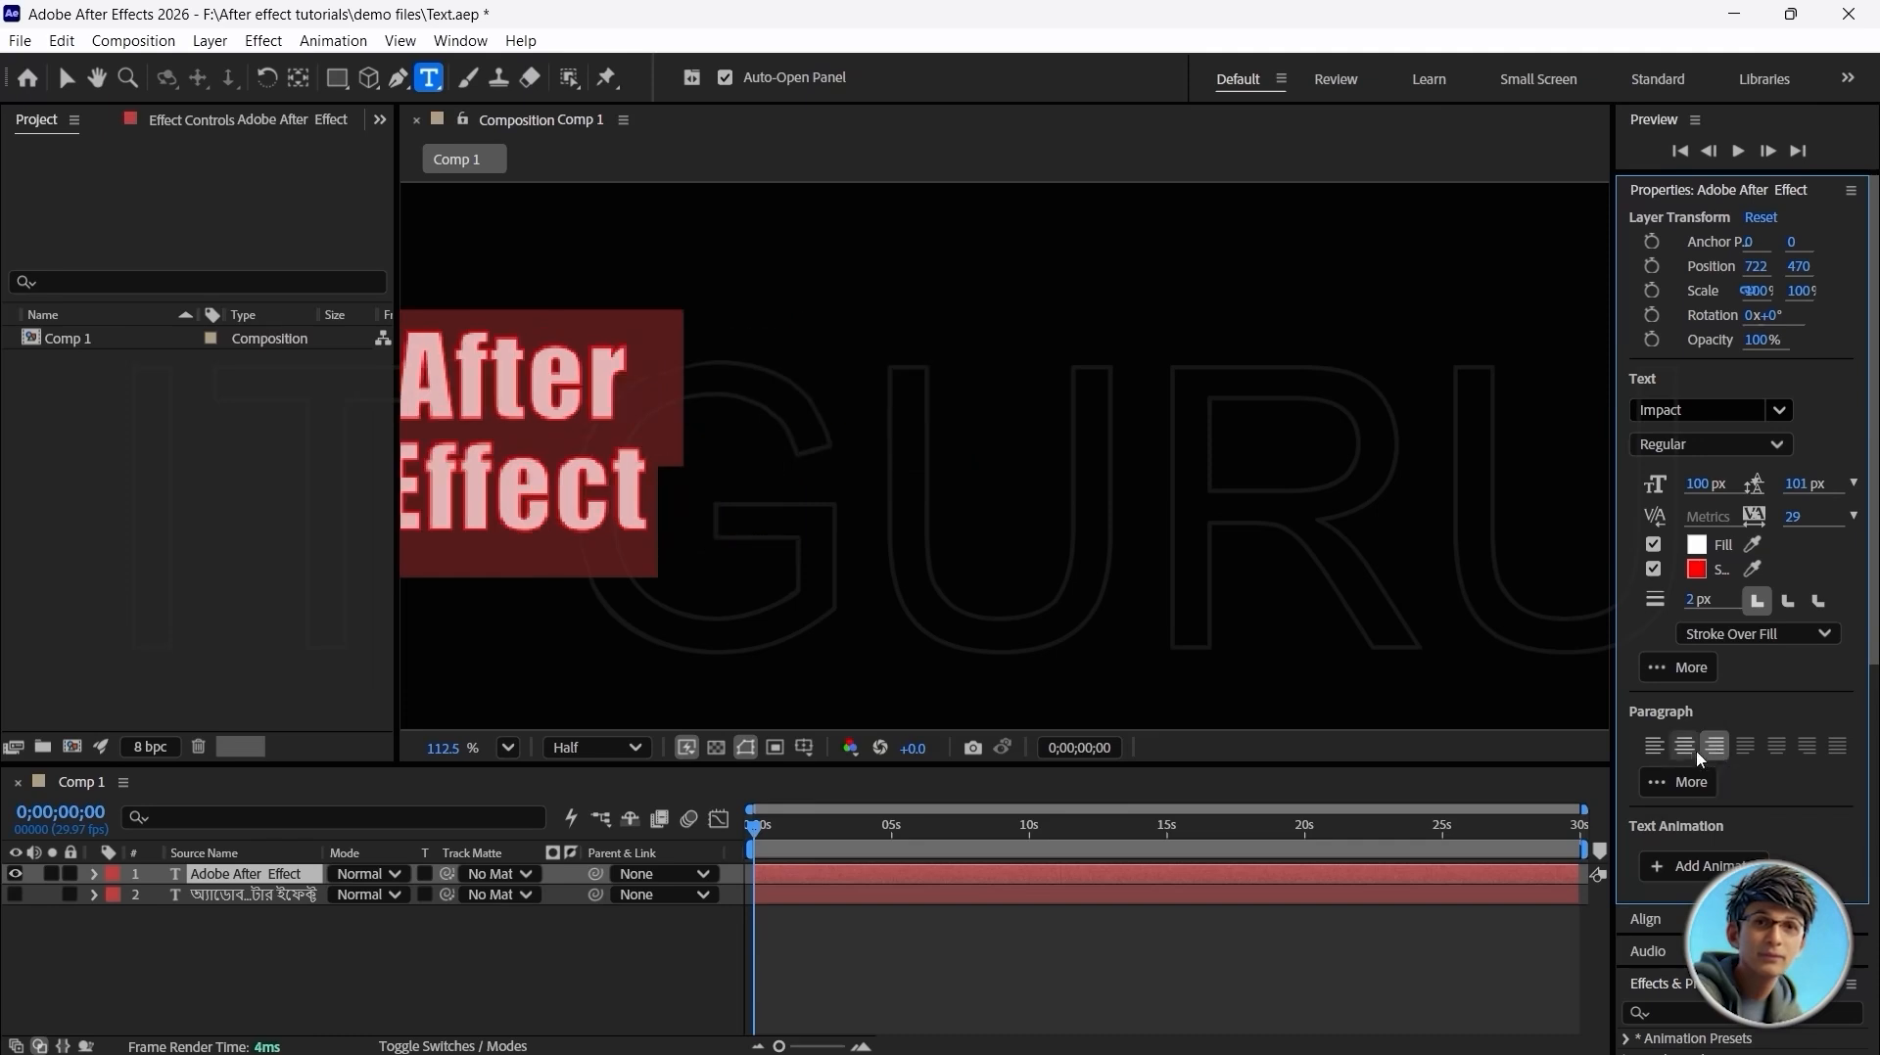
click(1657, 752)
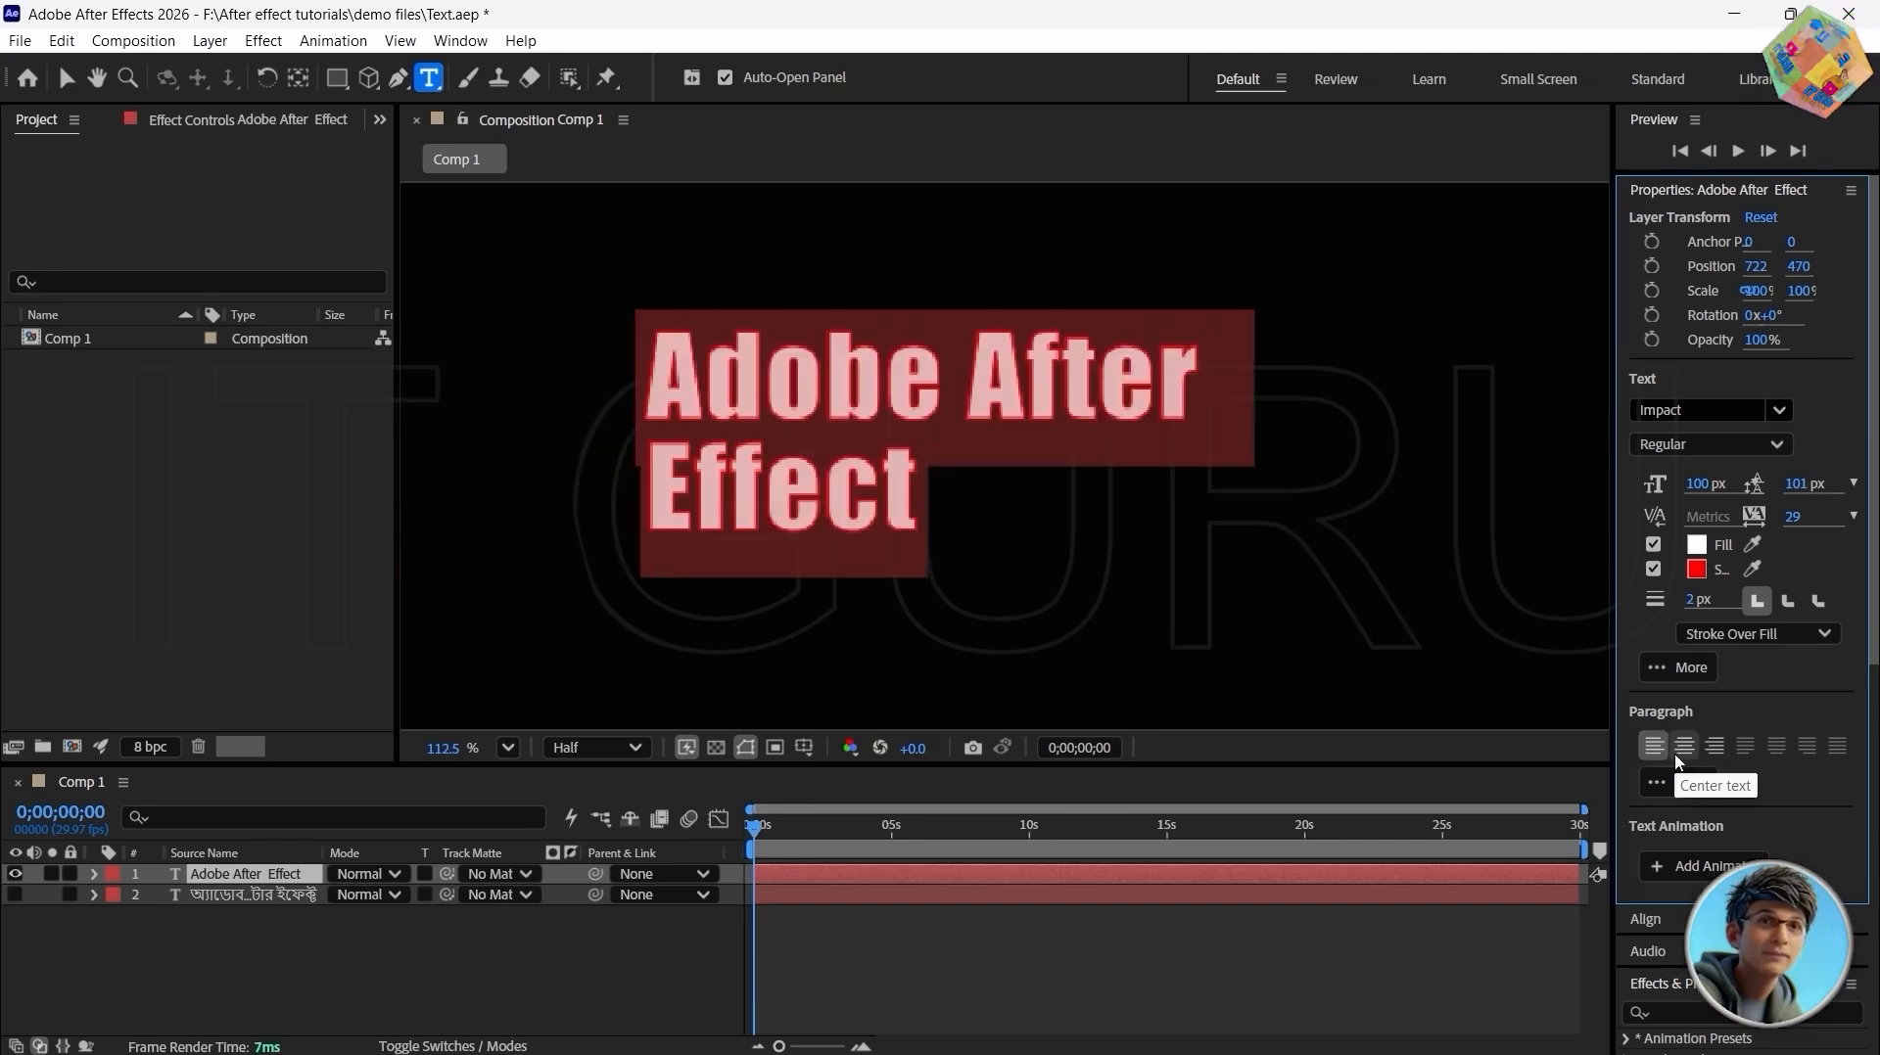
click(1680, 754)
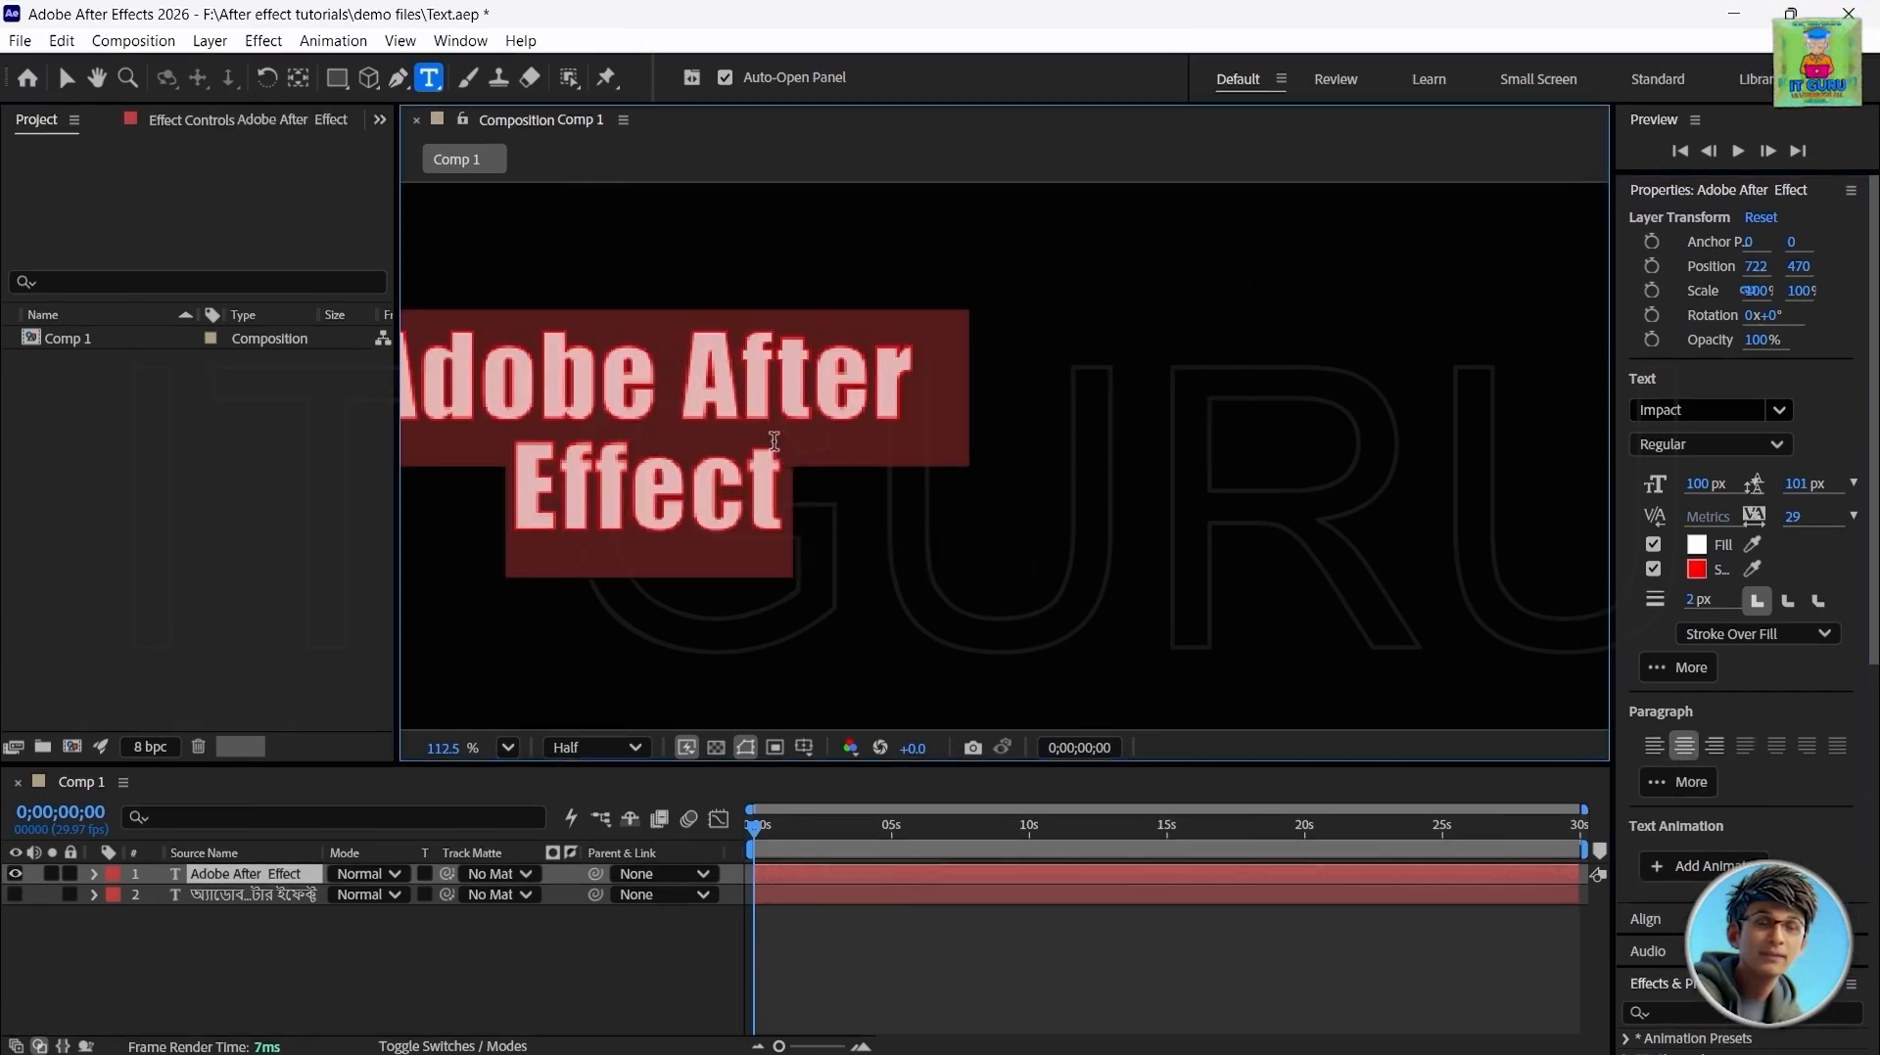
Step: Move the centred text to the middle of the frame at about X 1057, Y 471, and hide its layer
click(773, 442)
text(v)
key(BackSpace)
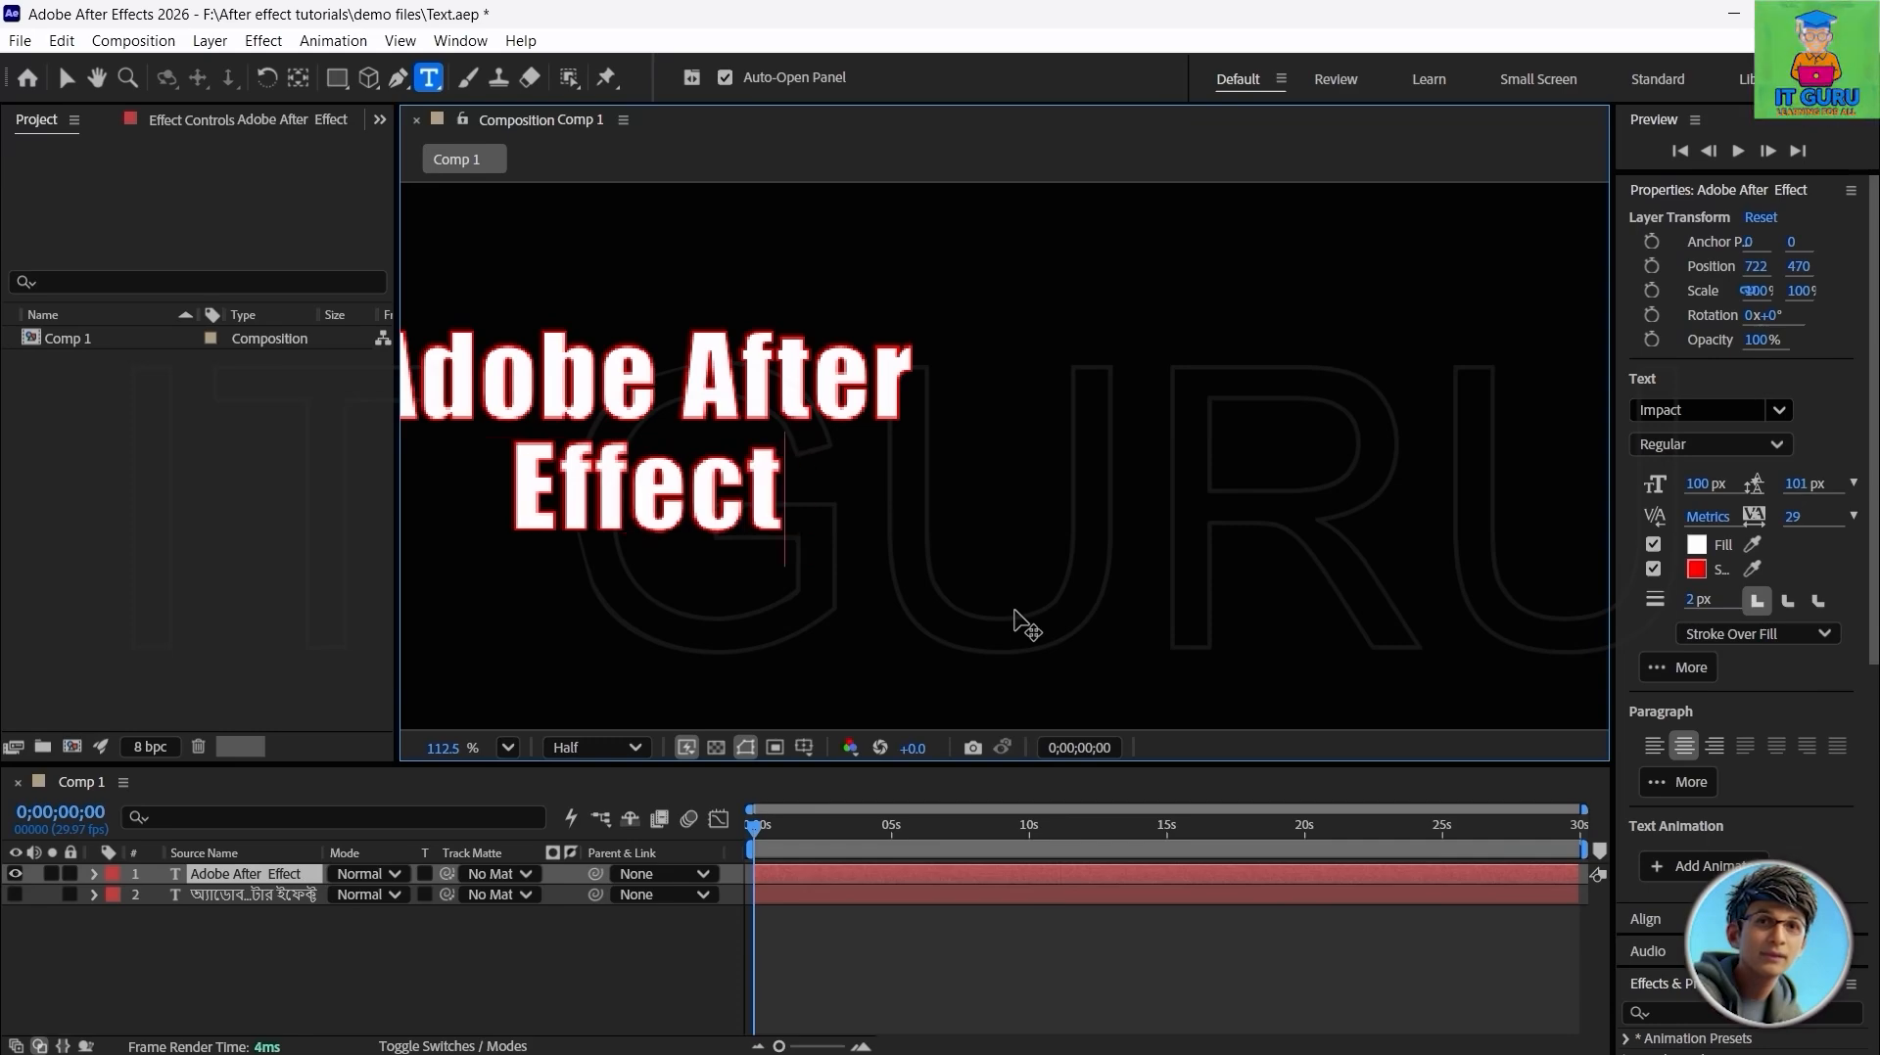
click(66, 77)
drag(576, 402, 955, 395)
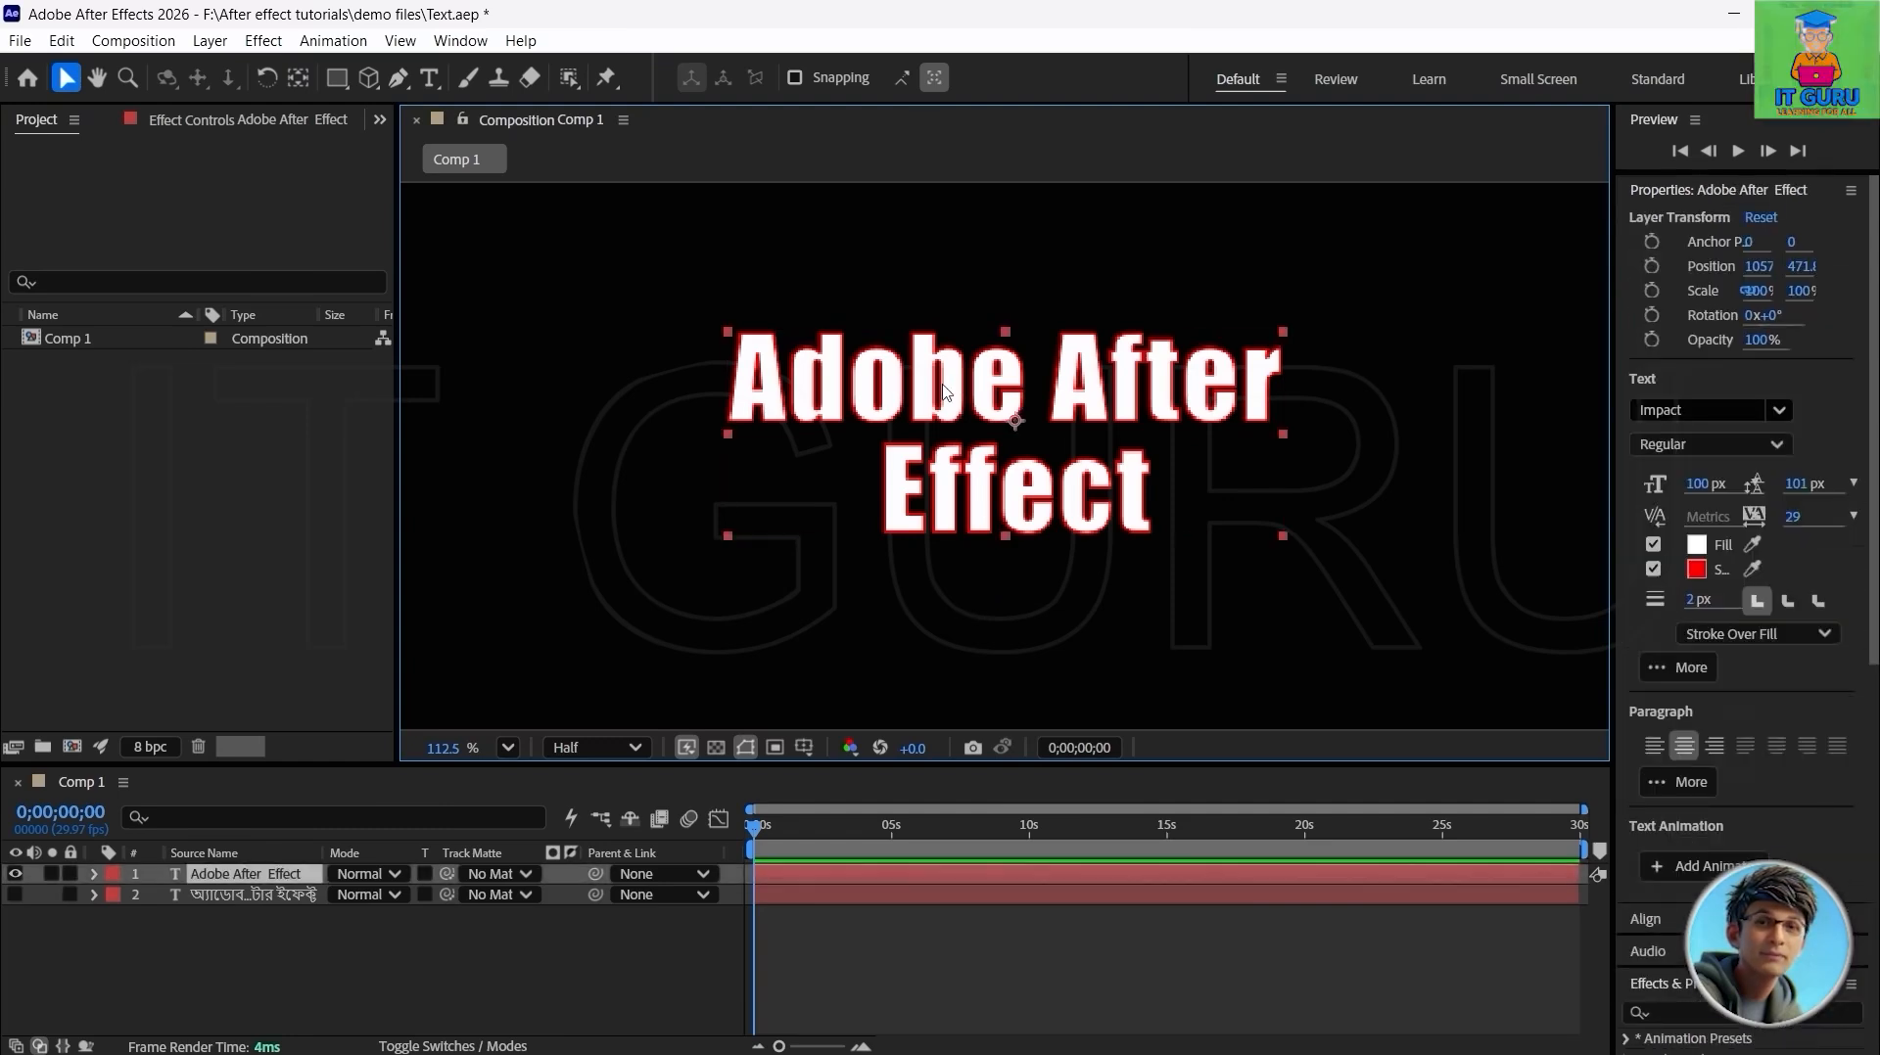
click(14, 894)
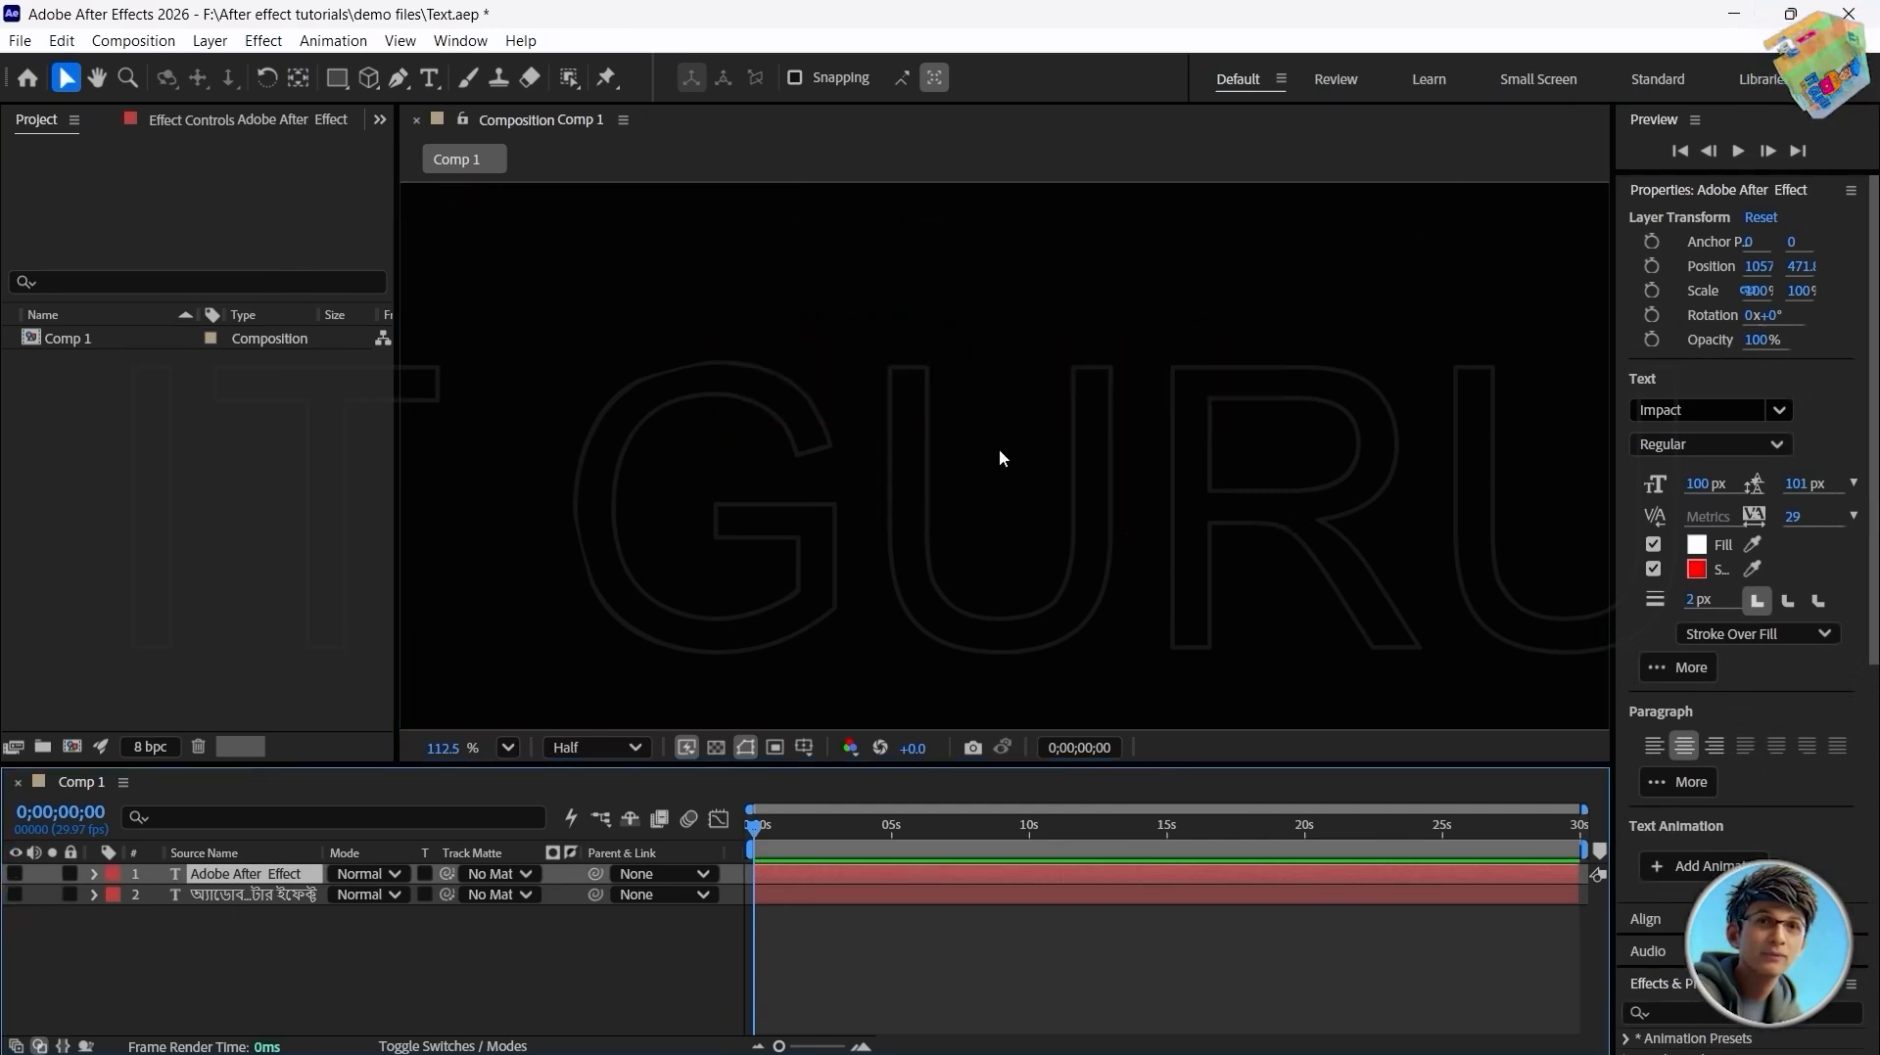
click(1000, 457)
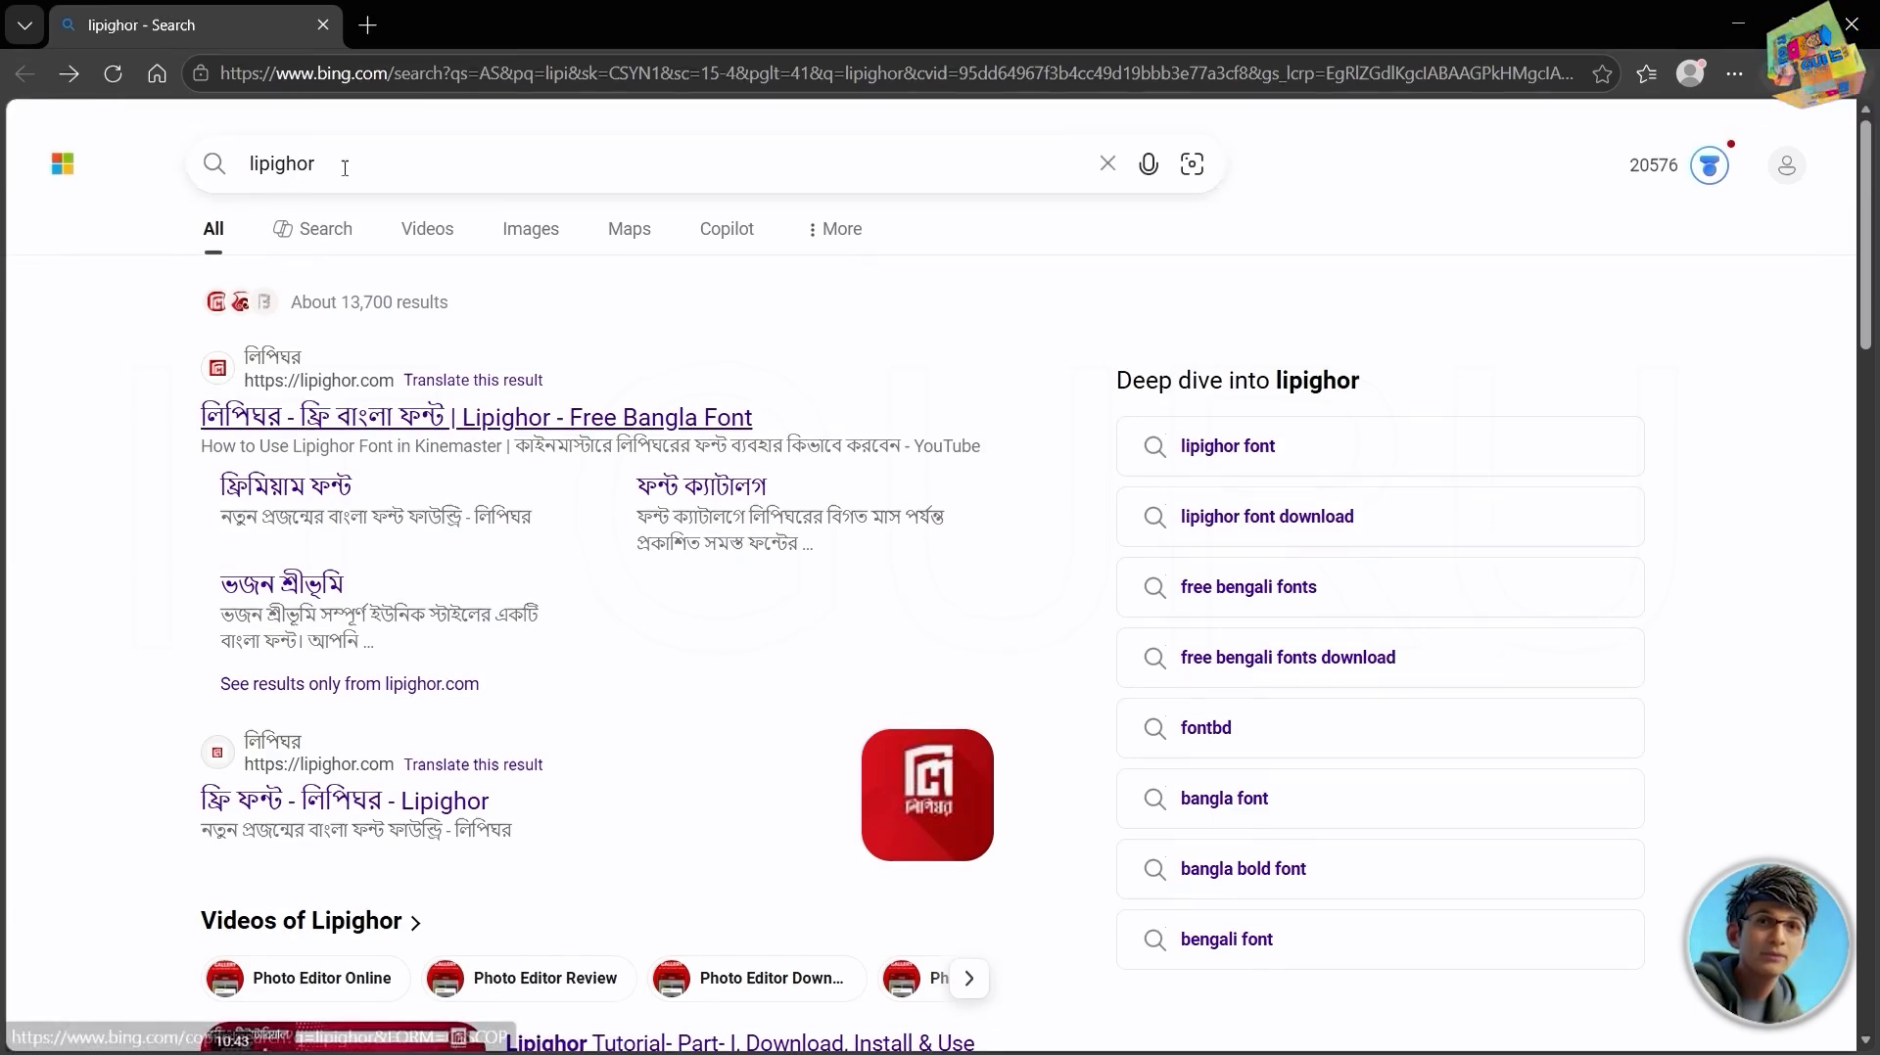
Step: In the browser, open the Lipighor site from the search results and go to its free fonts page
click(378, 421)
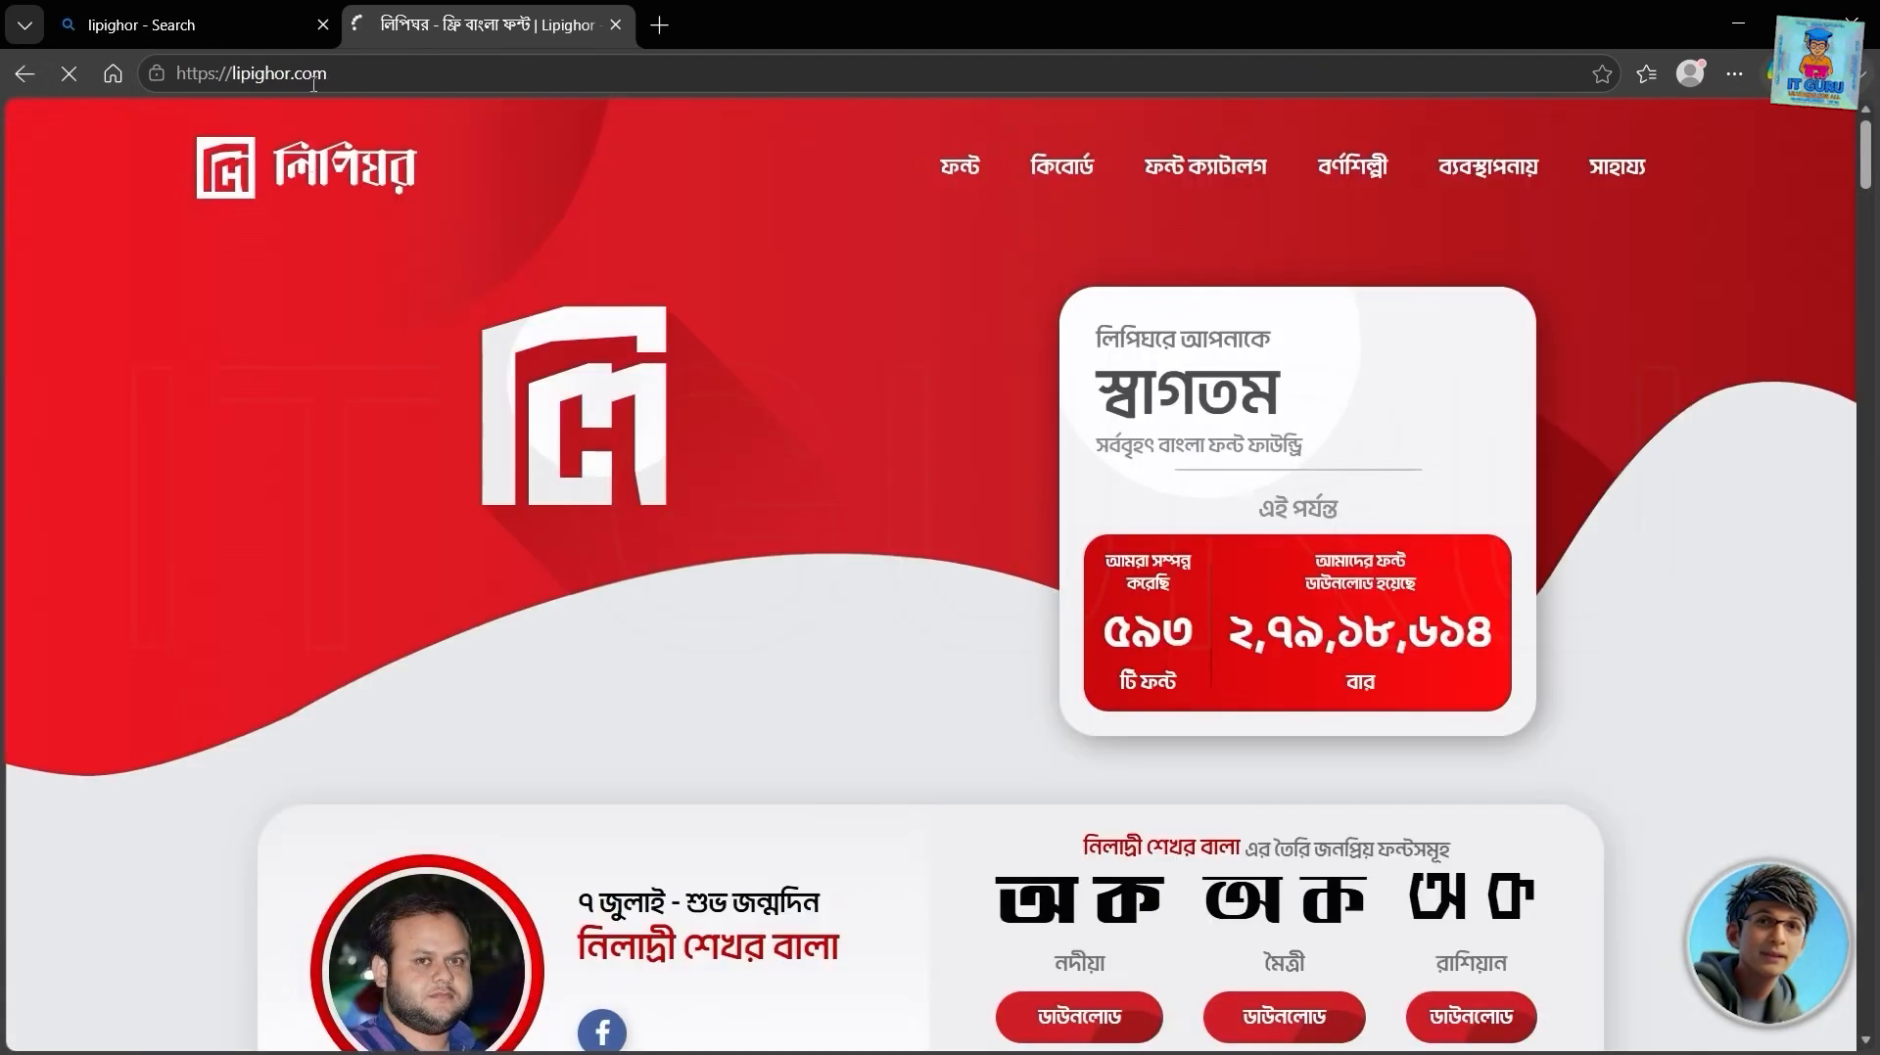
click(323, 25)
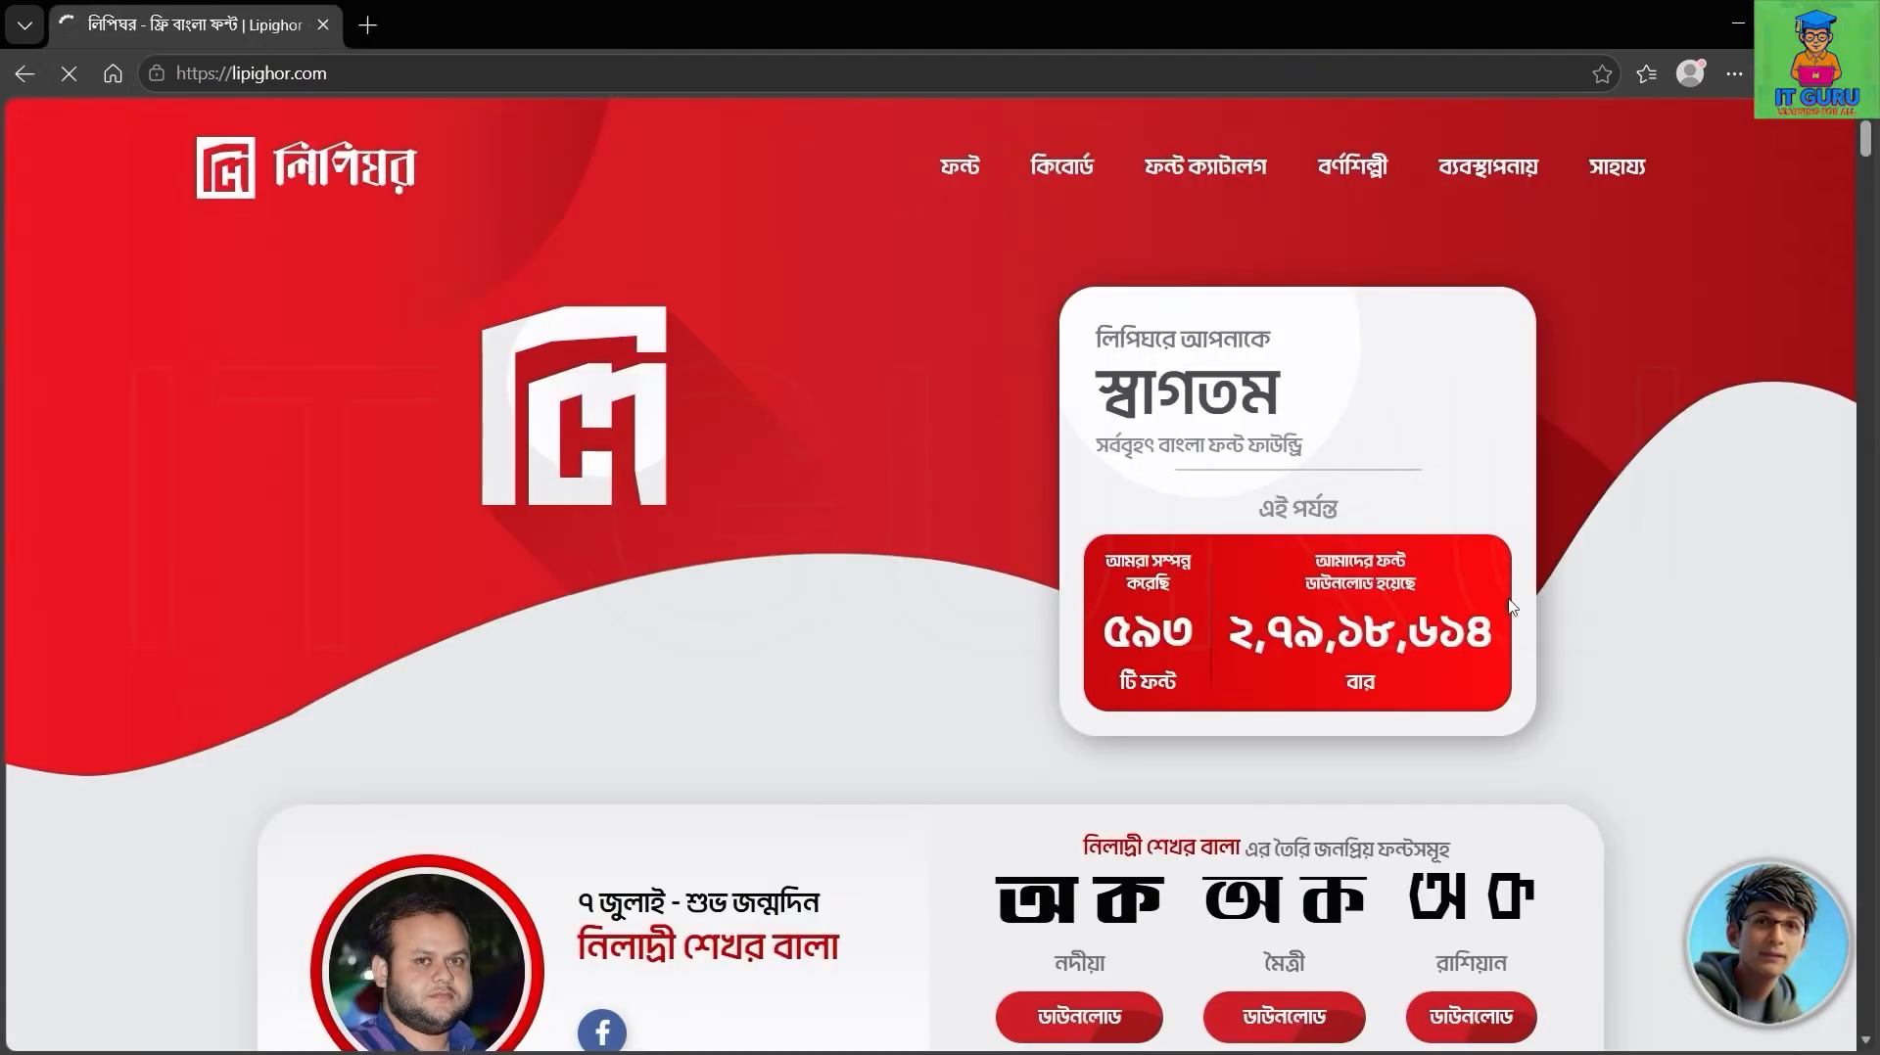
scroll(831, 686, down, 10)
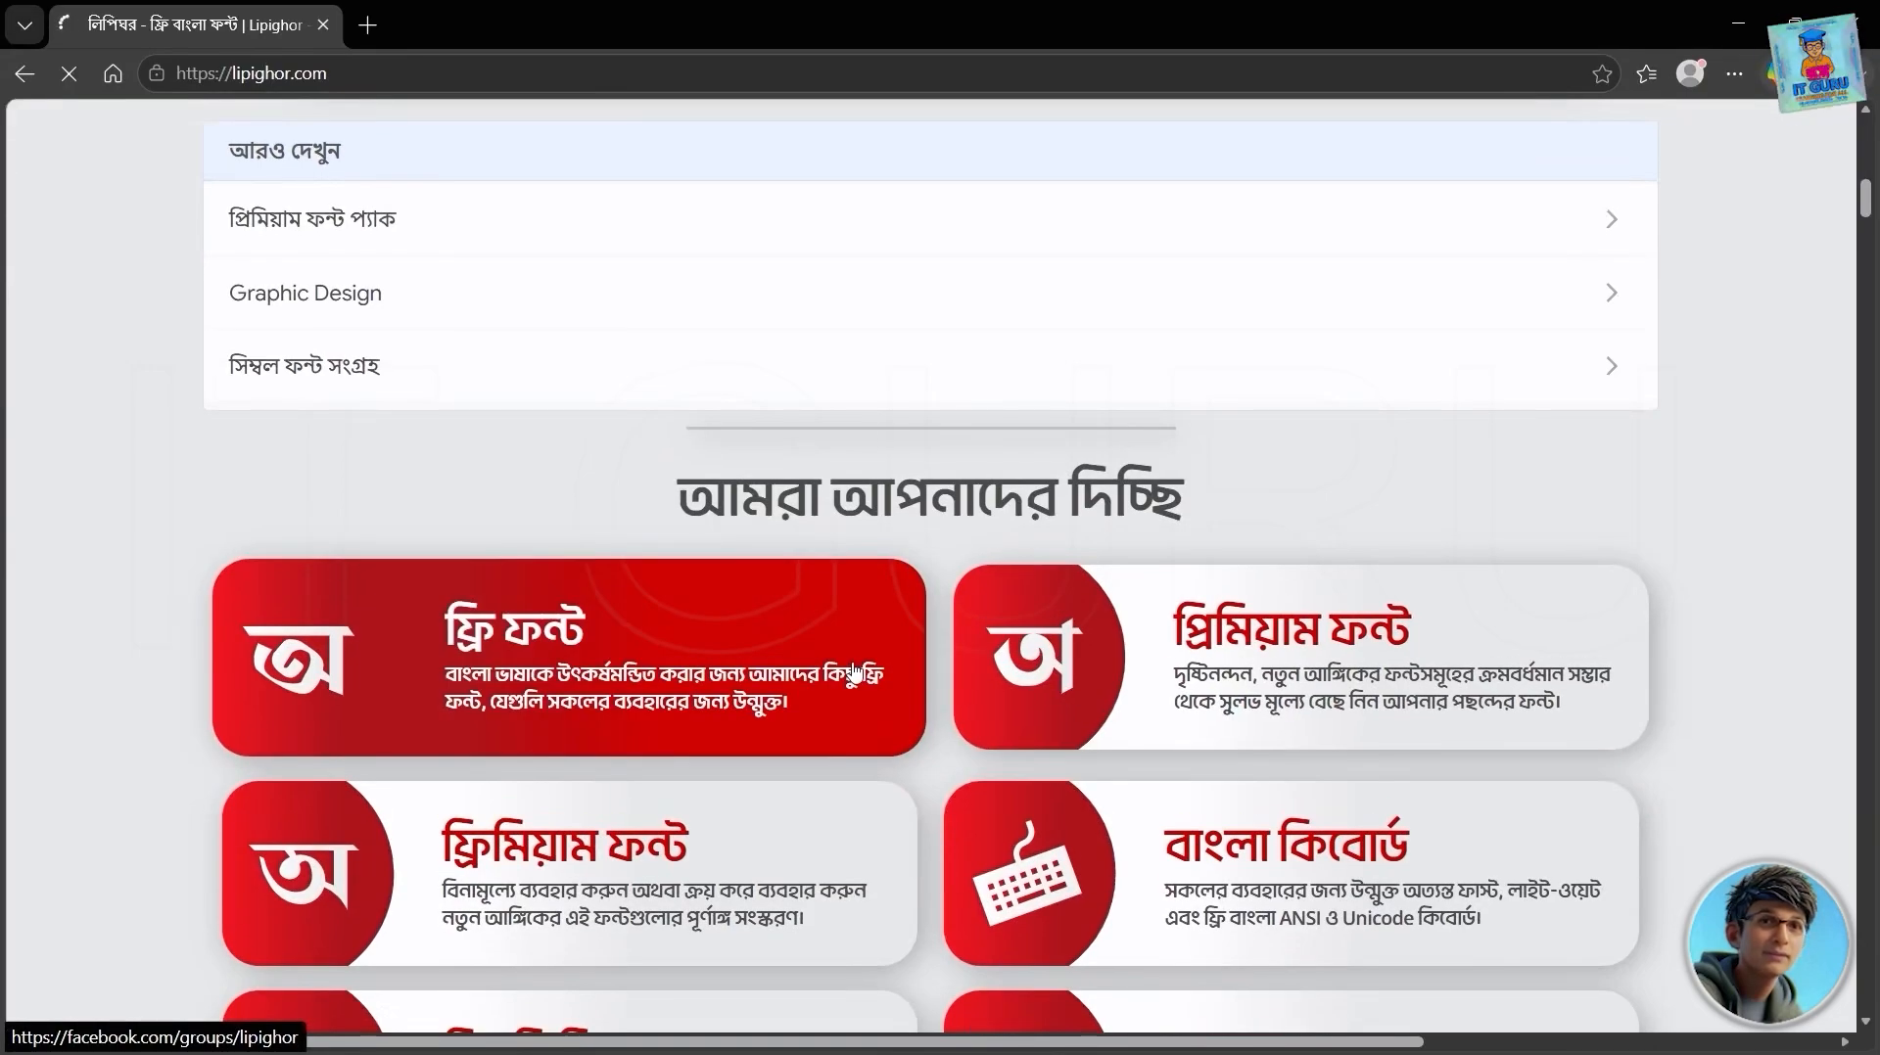
scroll(854, 673, up, 10)
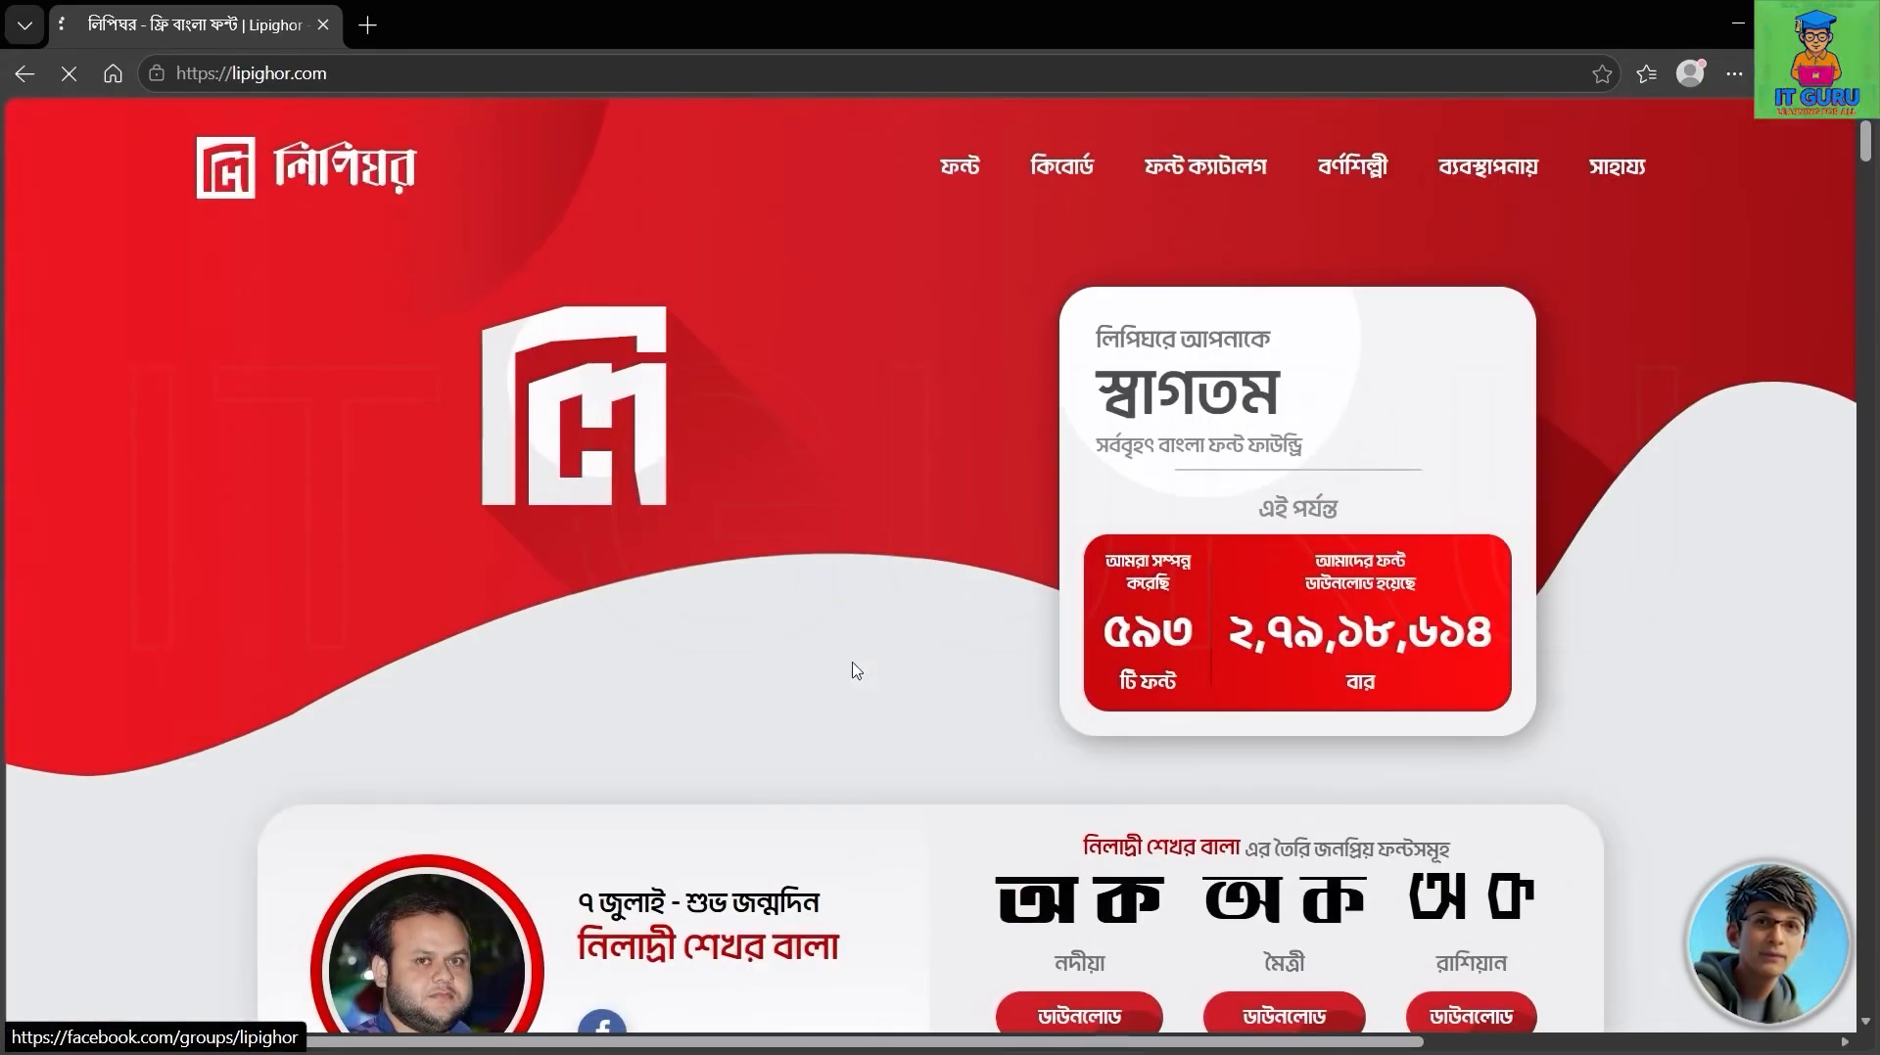
mouse_move(960, 169)
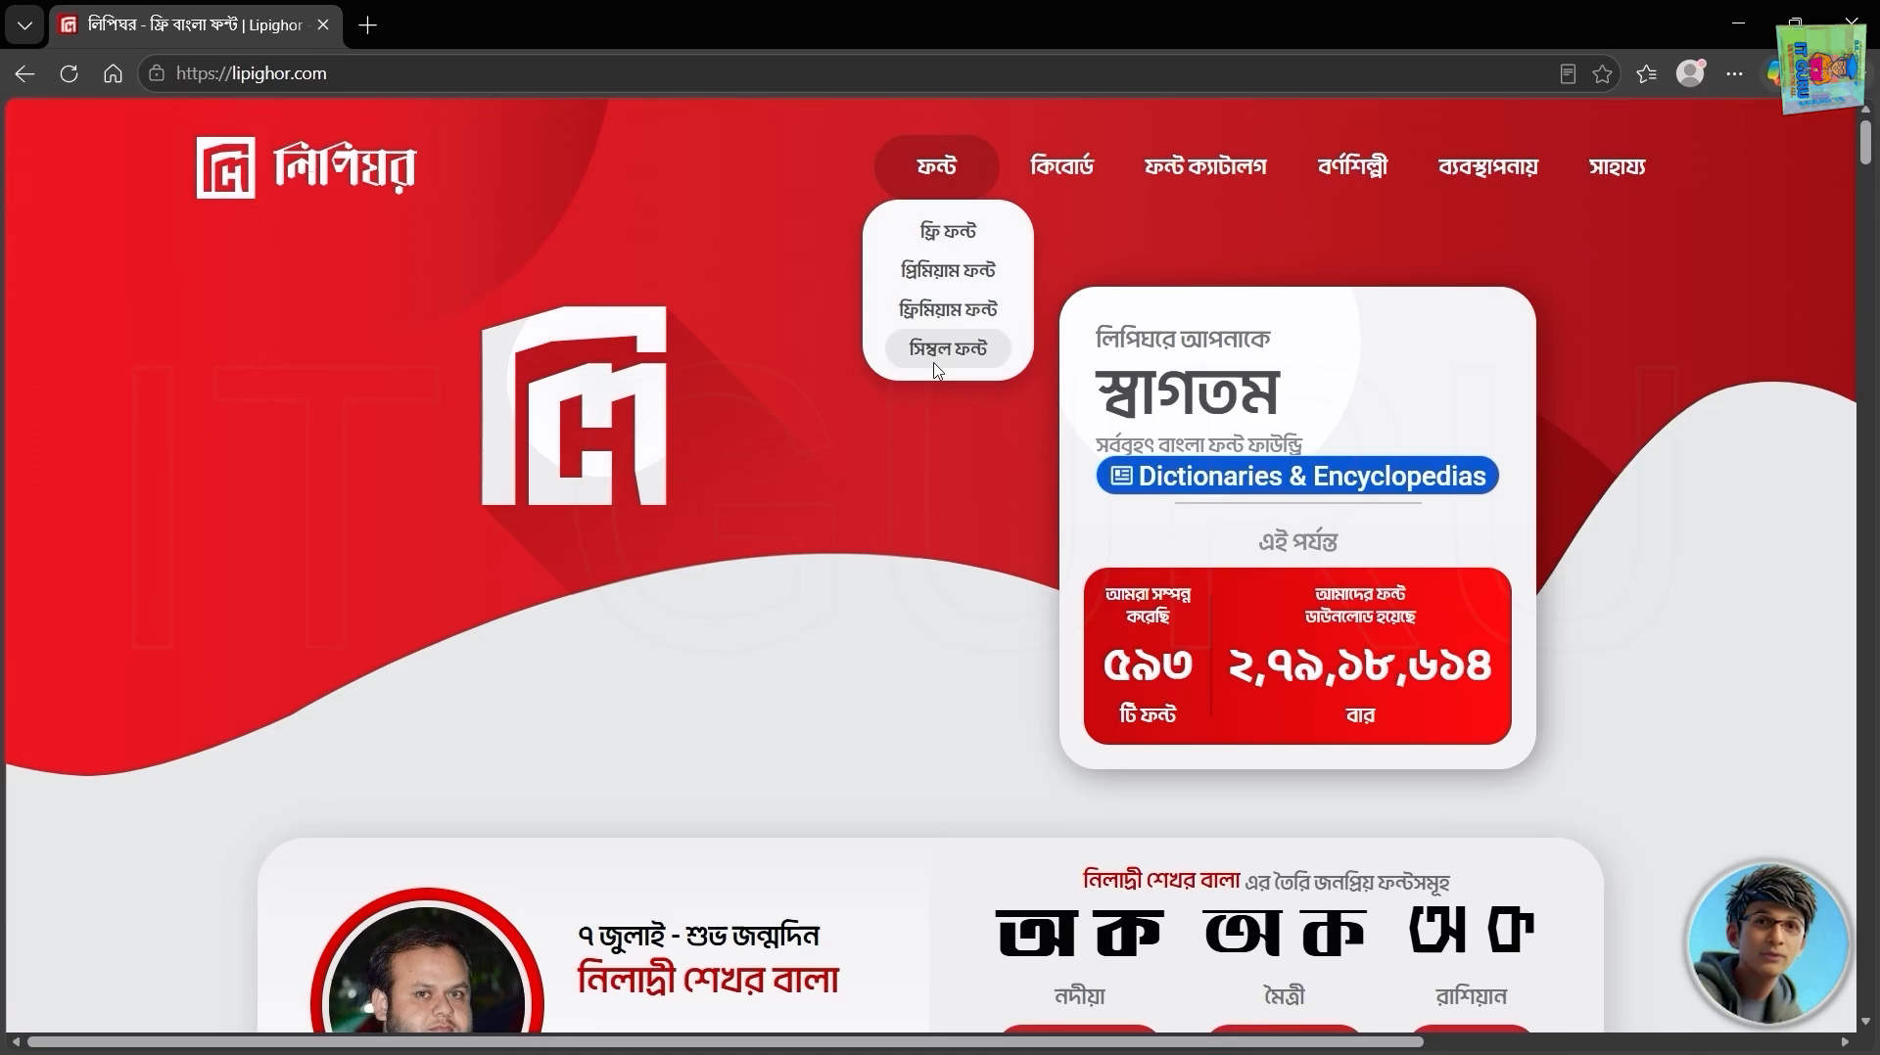
click(943, 235)
scroll(964, 571, down, 5)
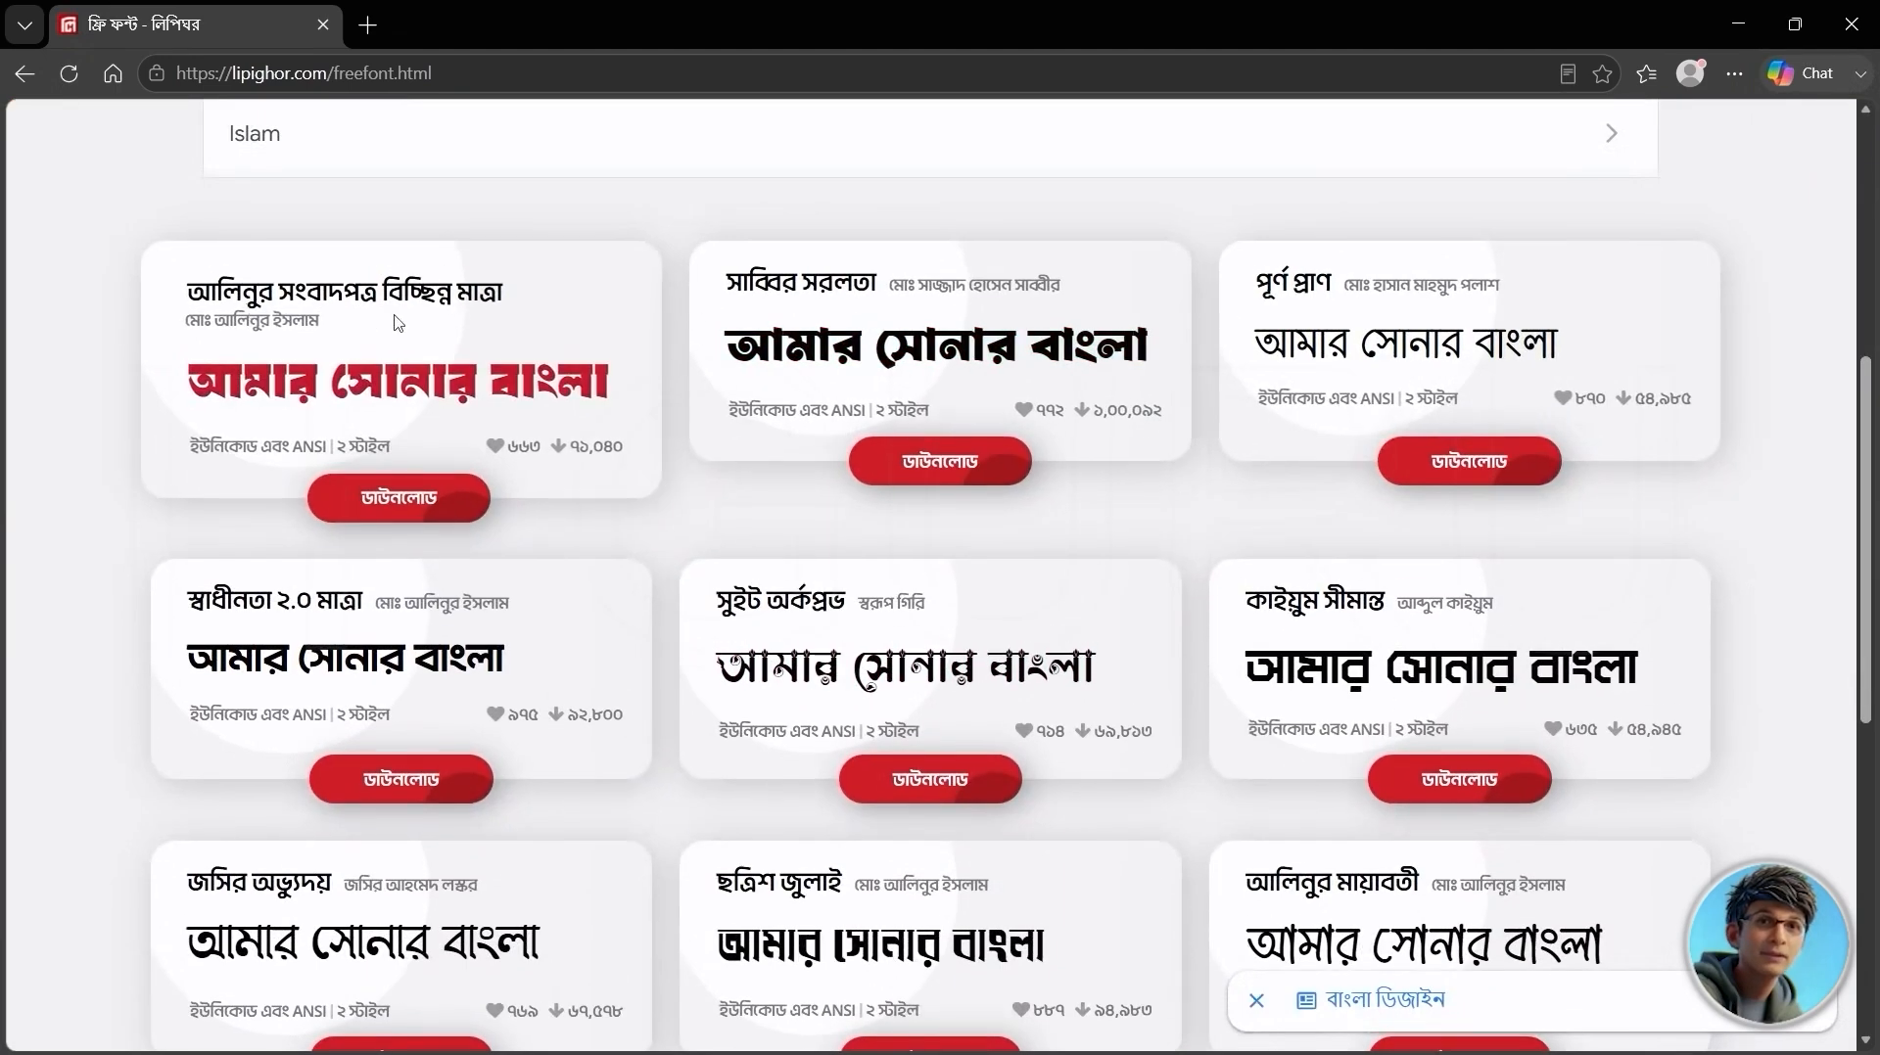
Step: Download the free font আলিনুর সংবাদপত্র বিচ্ছিন্ন মাত্রা, declining the donation request and accepting the usage terms
click(414, 503)
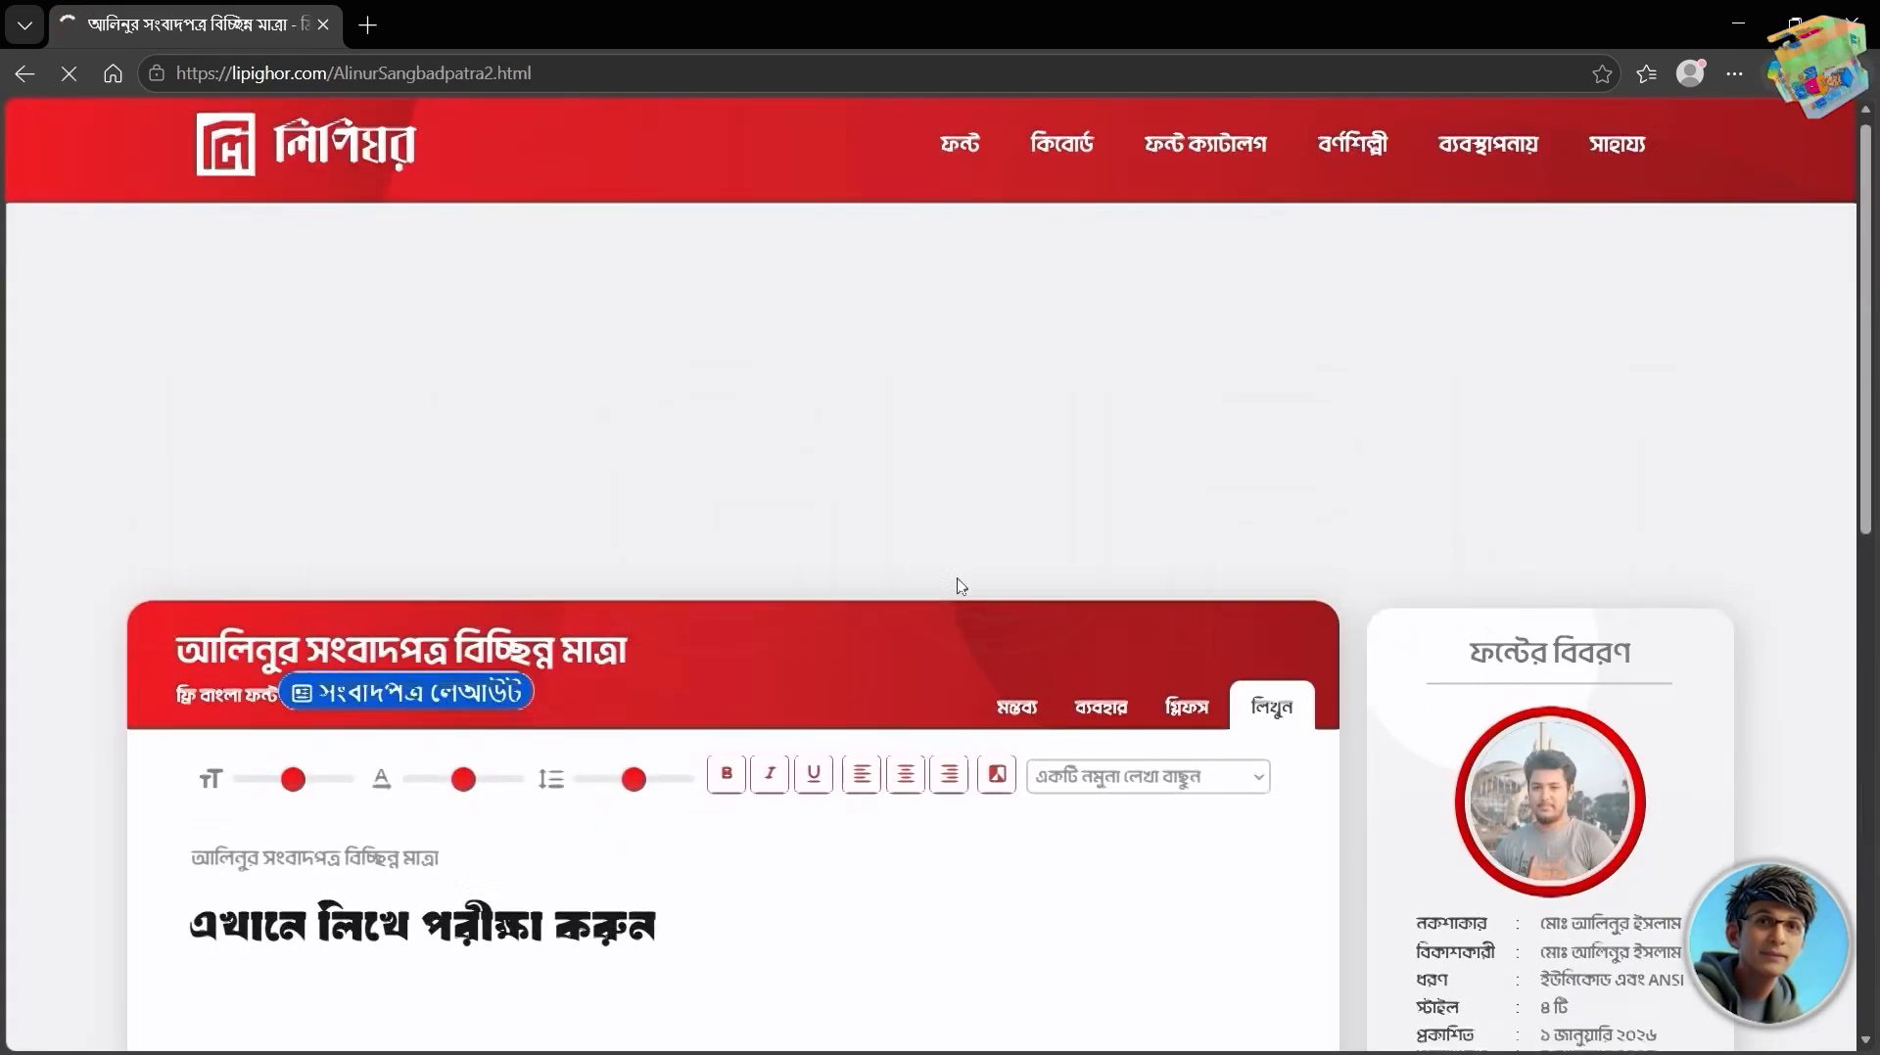
scroll(958, 585, down, 7)
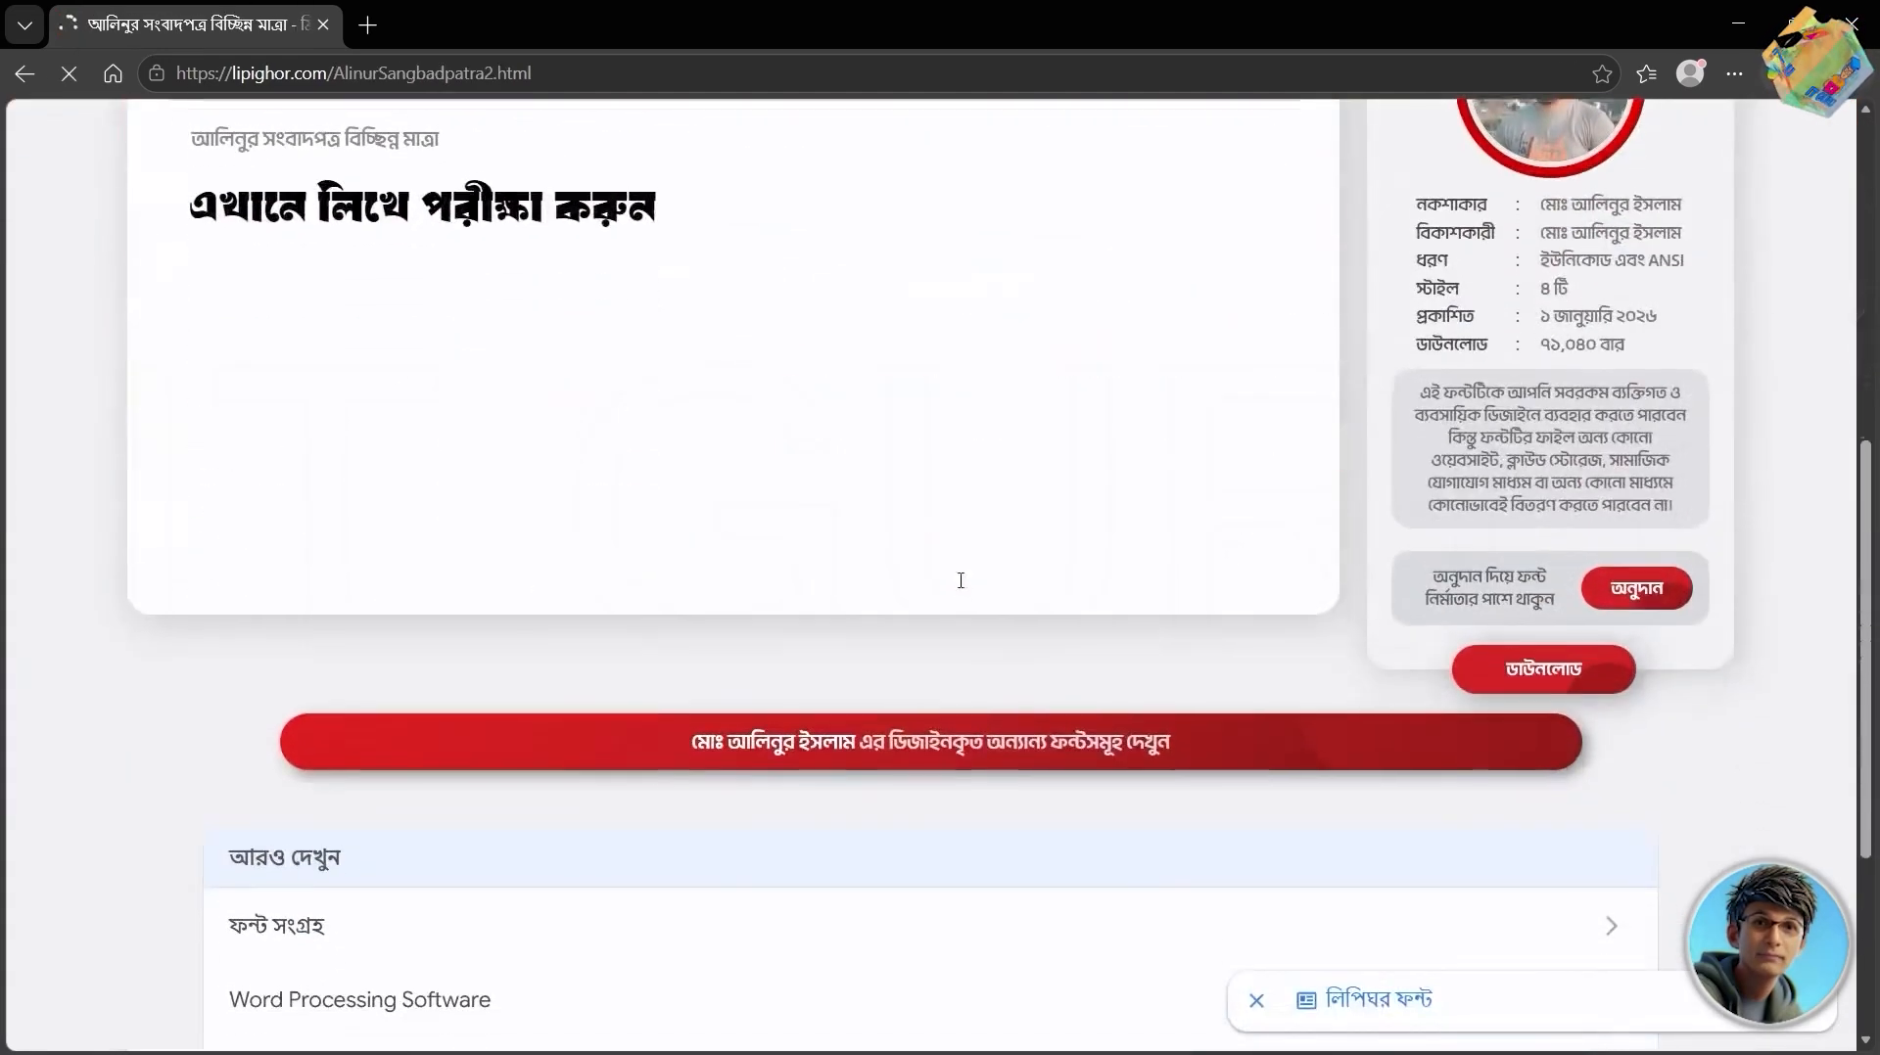
click(1547, 666)
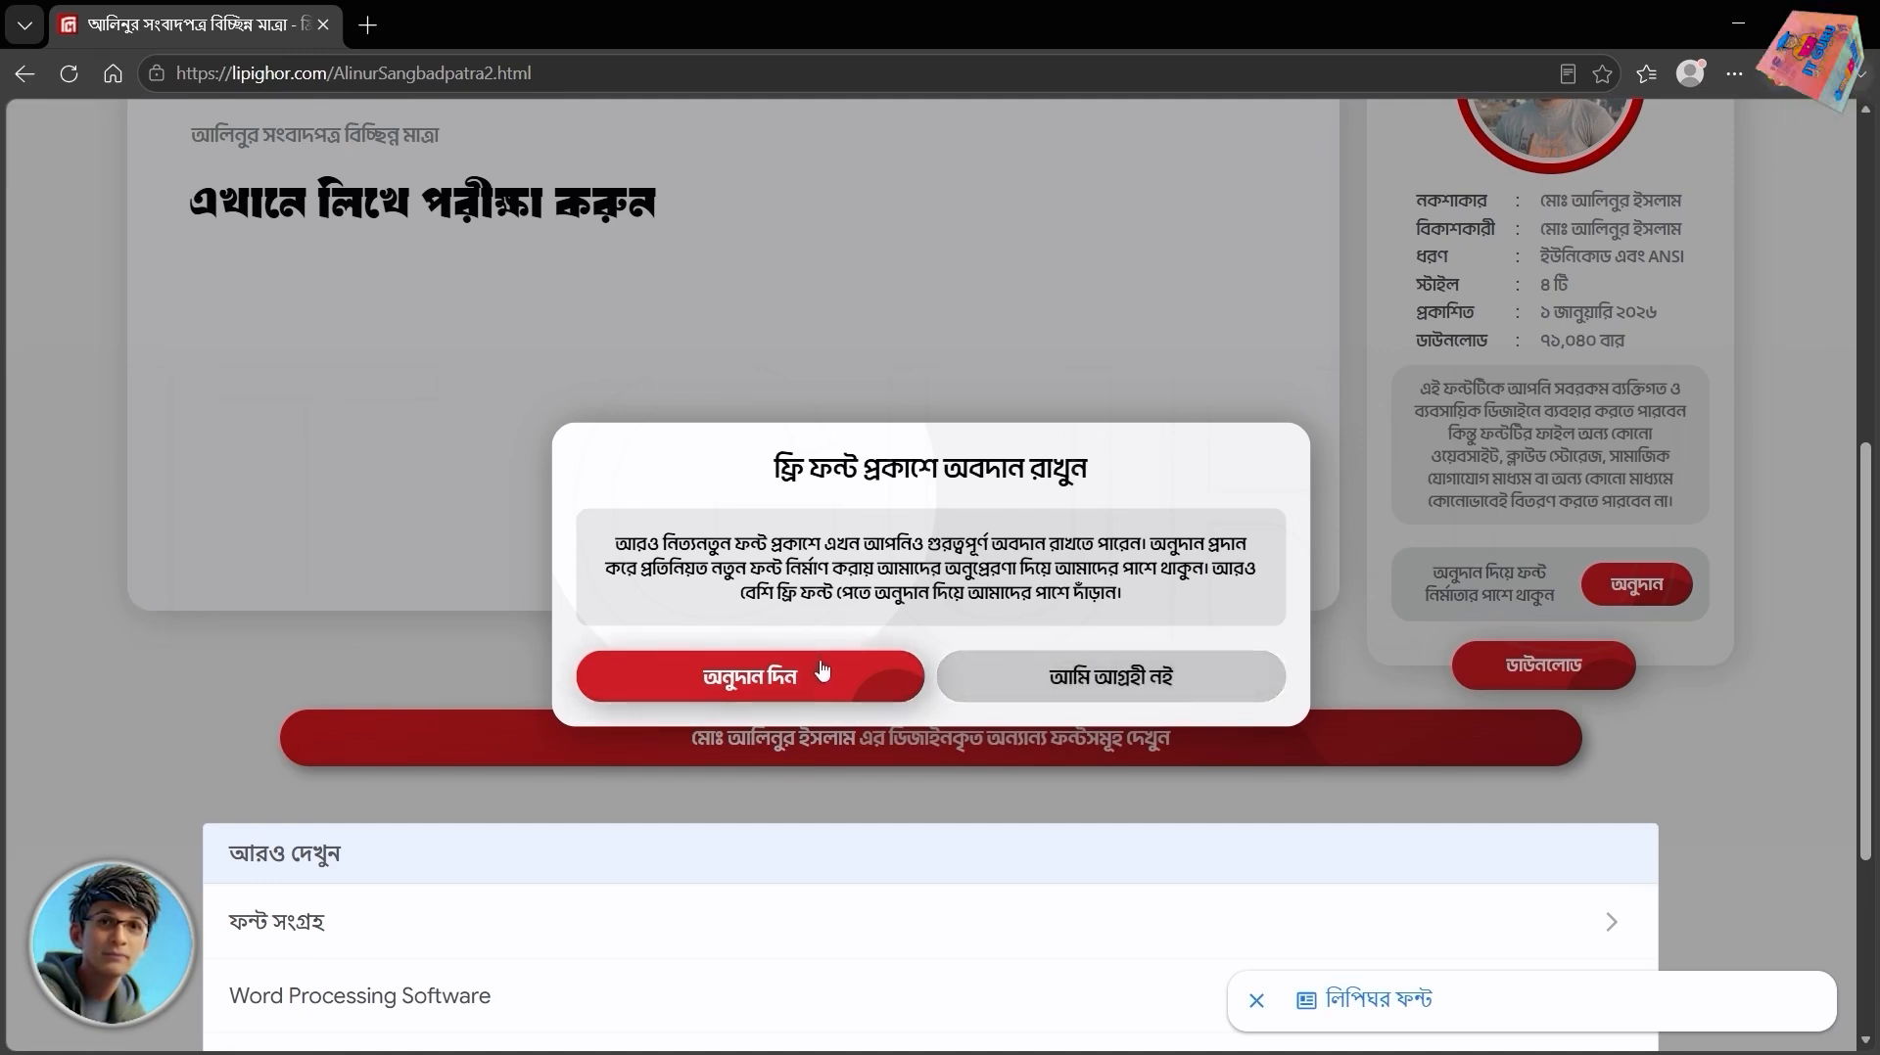
click(1116, 688)
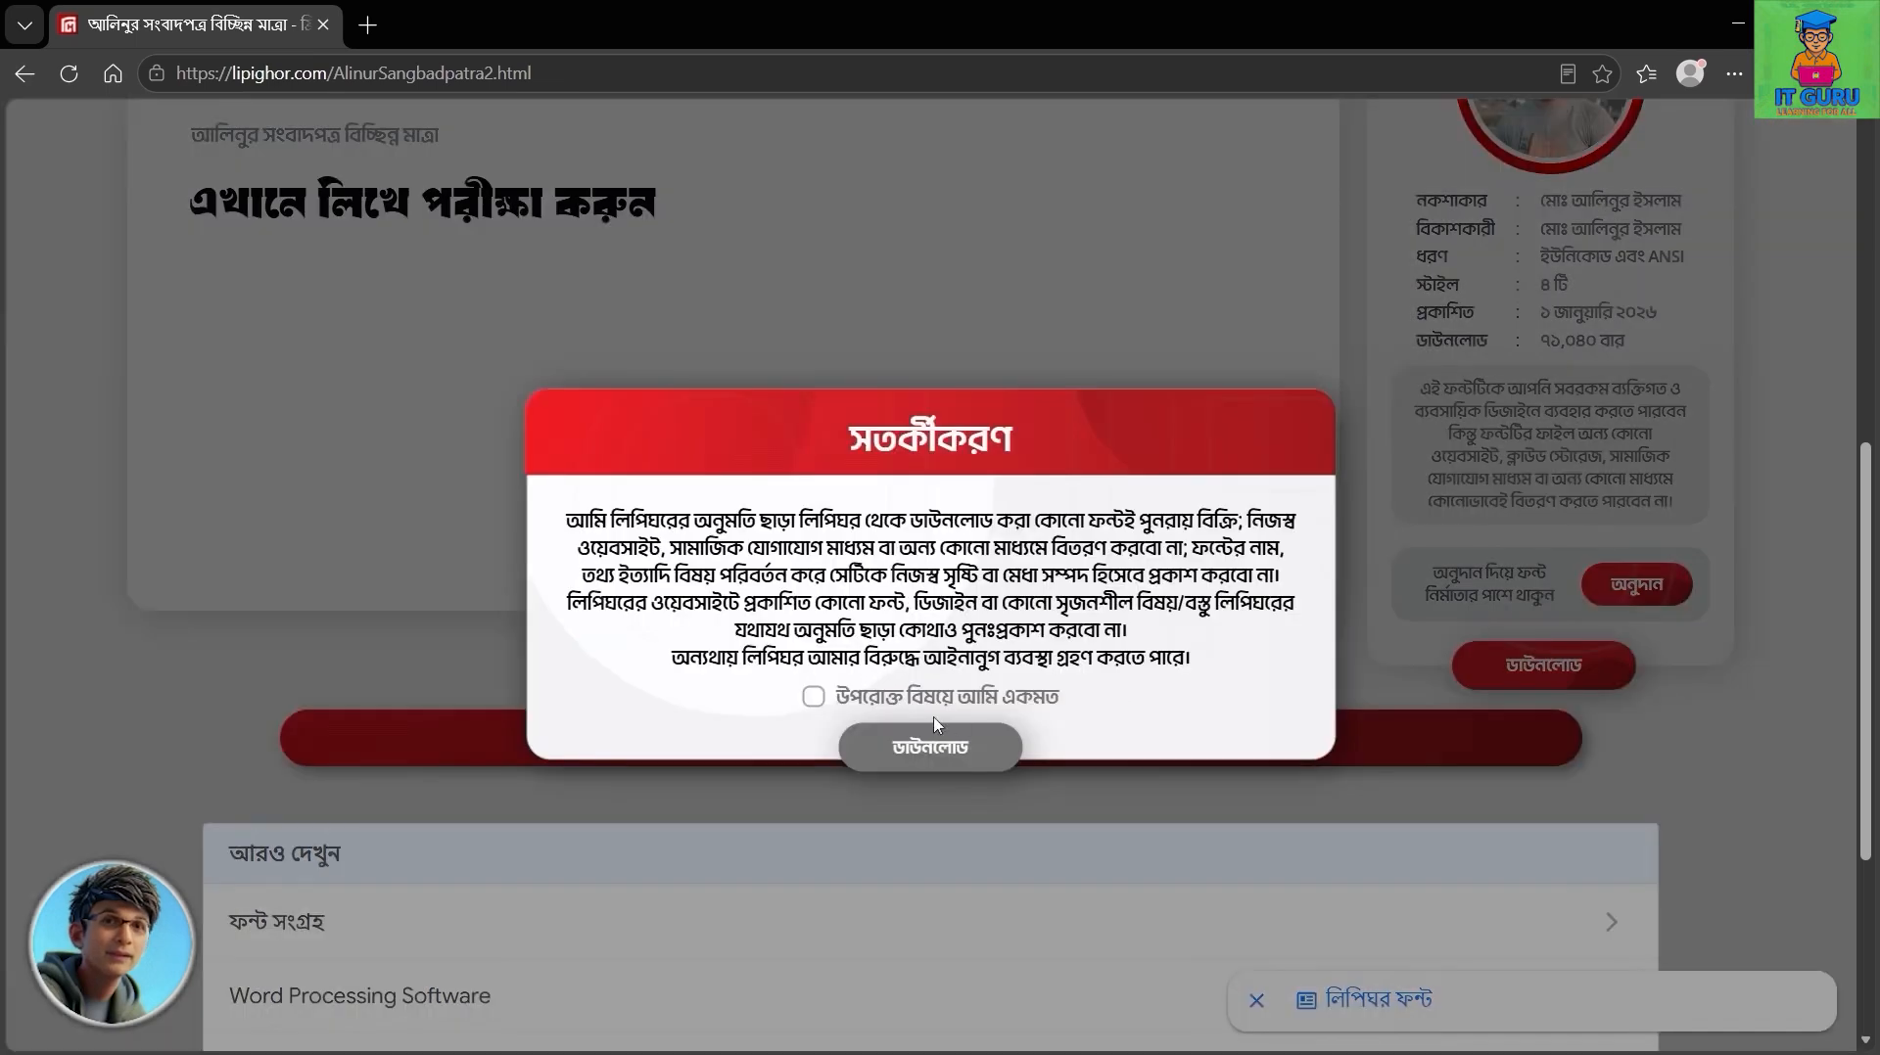
click(816, 698)
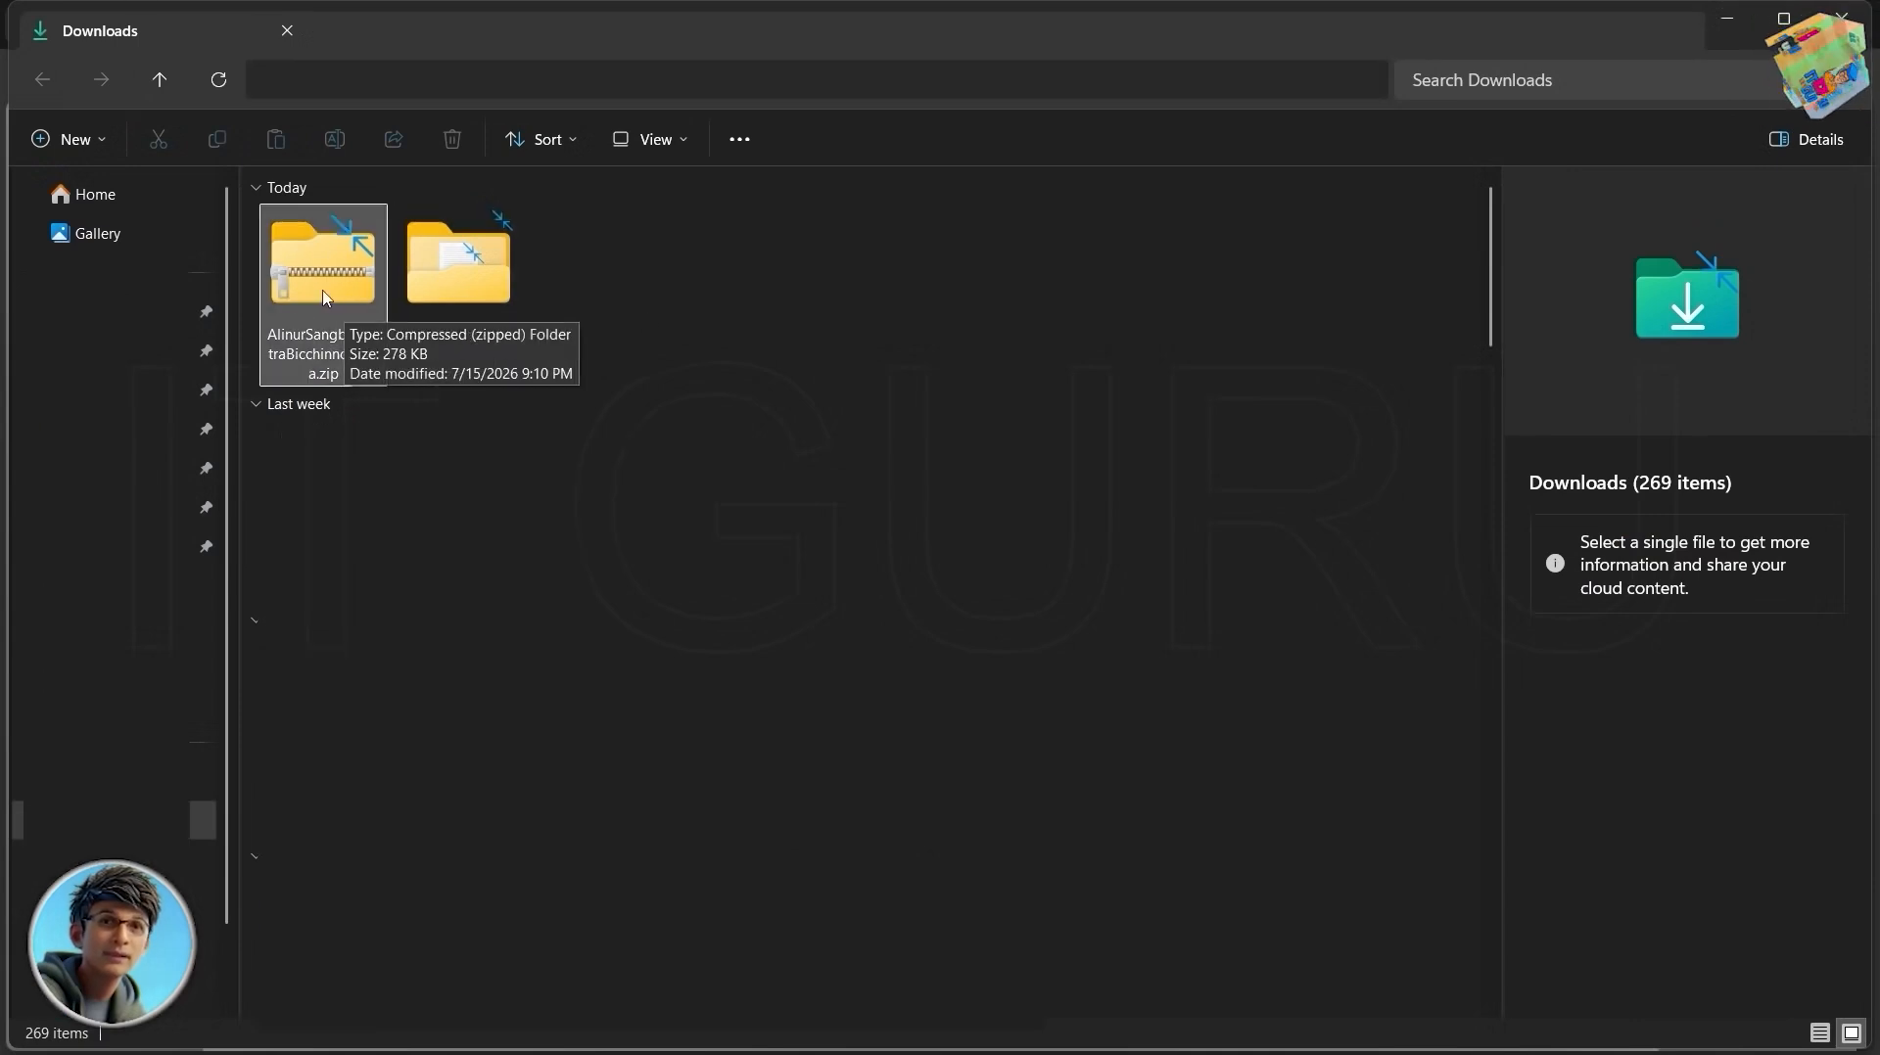
Step: In File Explorer's Downloads, install Li Alinur Sangbadpatra2 Unicode Italic.ttf from the Unicode subfolder of the extracted AlinurSangbadpatraBicchinnoMatra folder
right_click(326, 299)
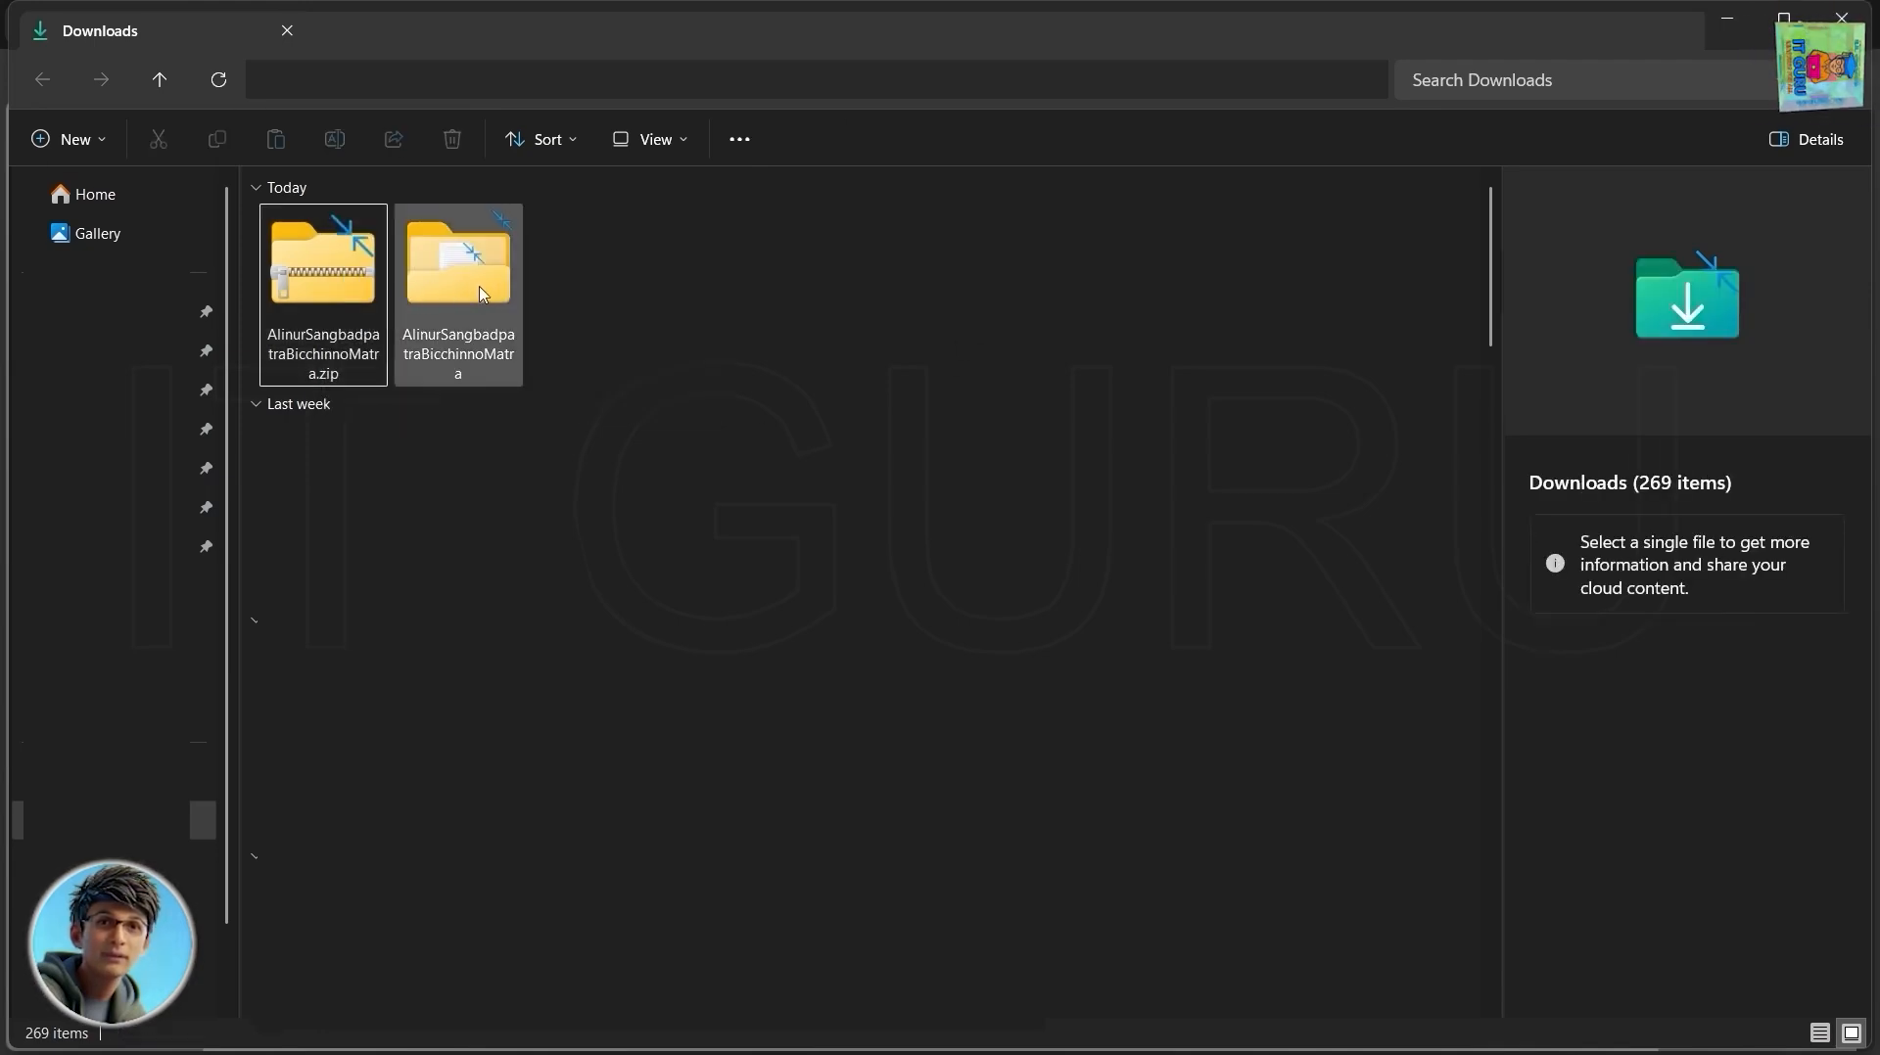
click(464, 296)
double_click(469, 296)
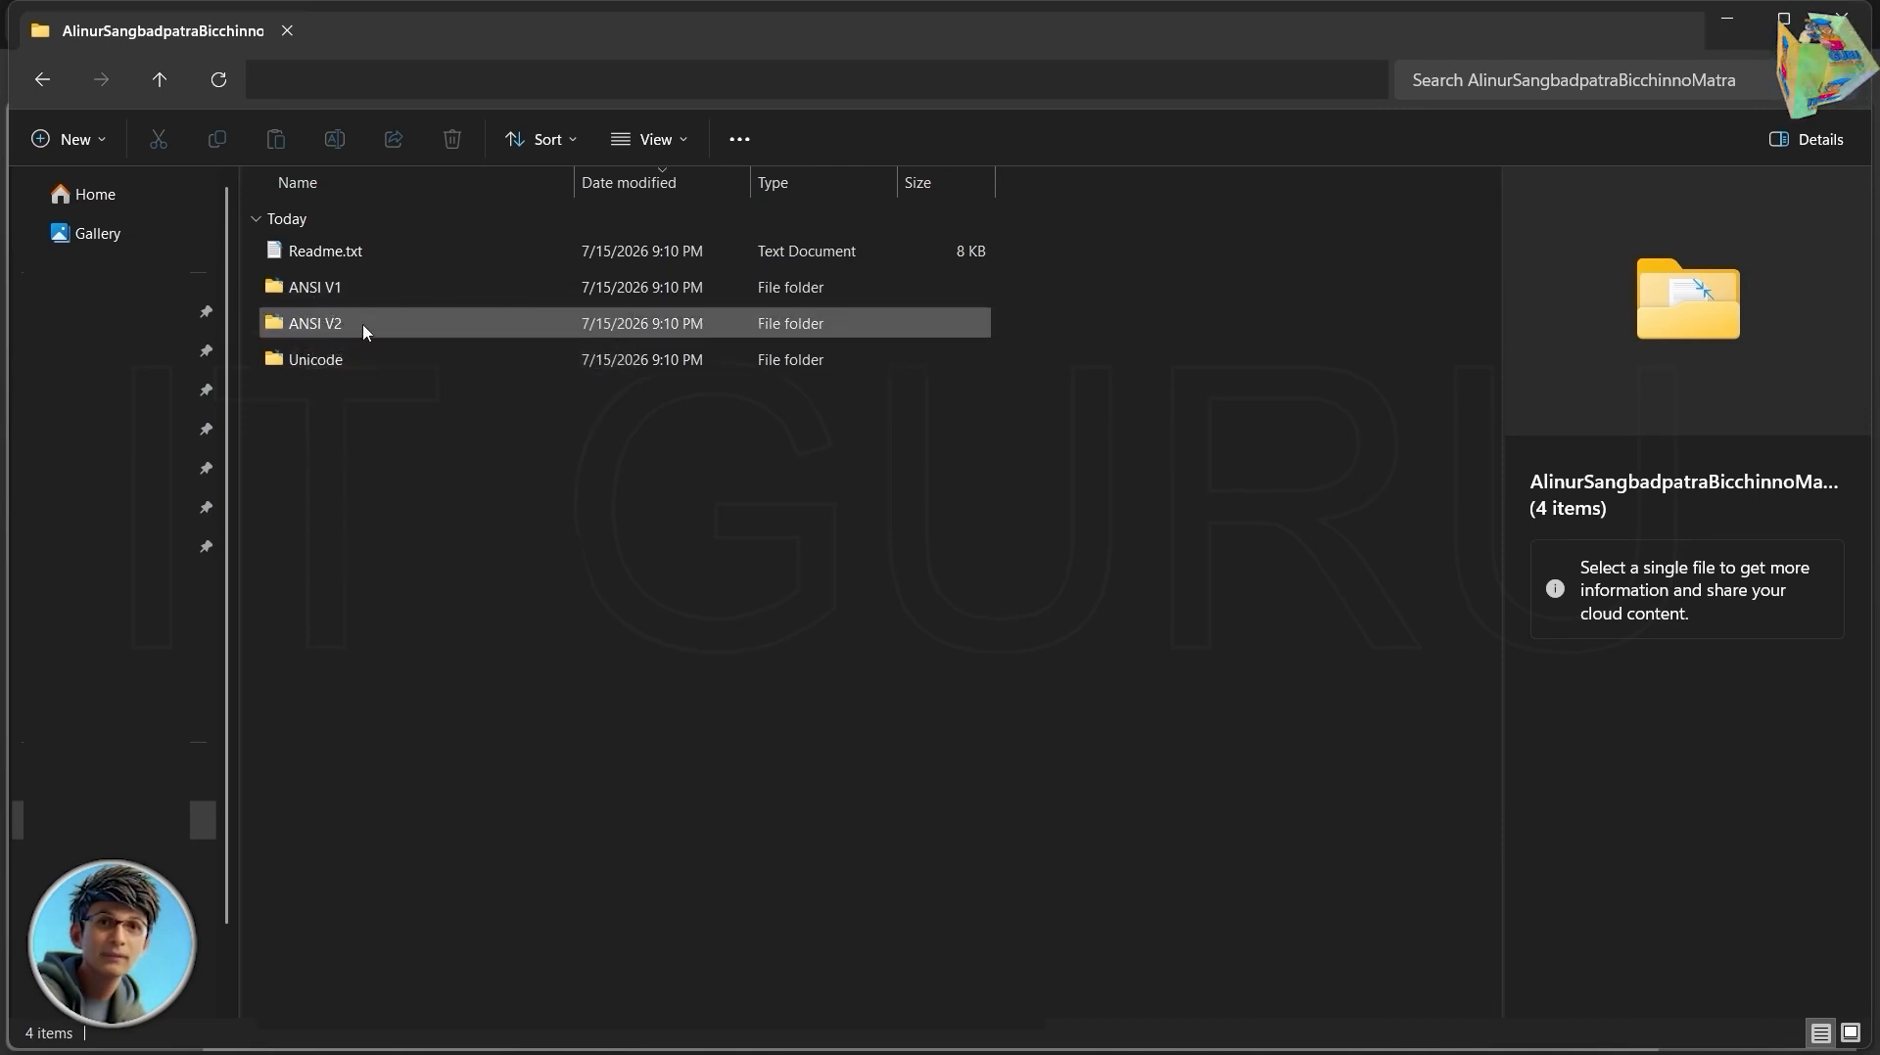
double_click(331, 368)
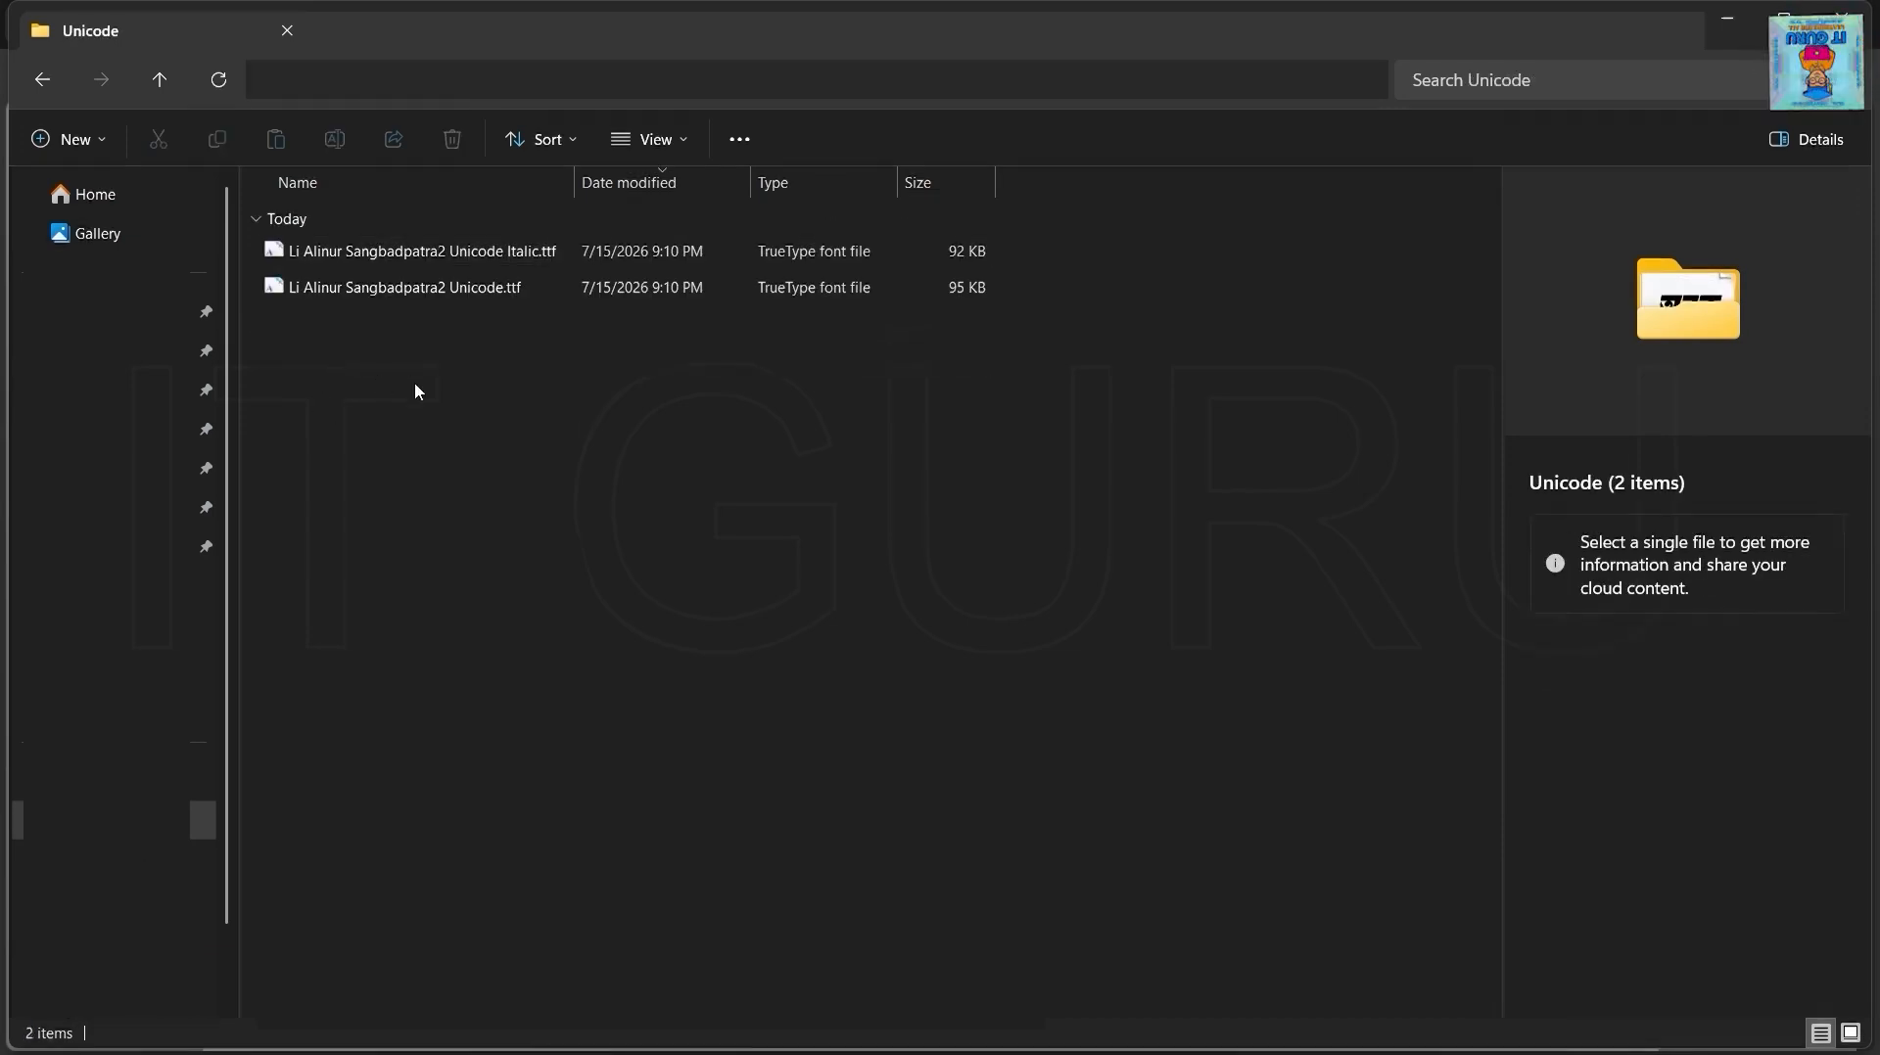
click(160, 80)
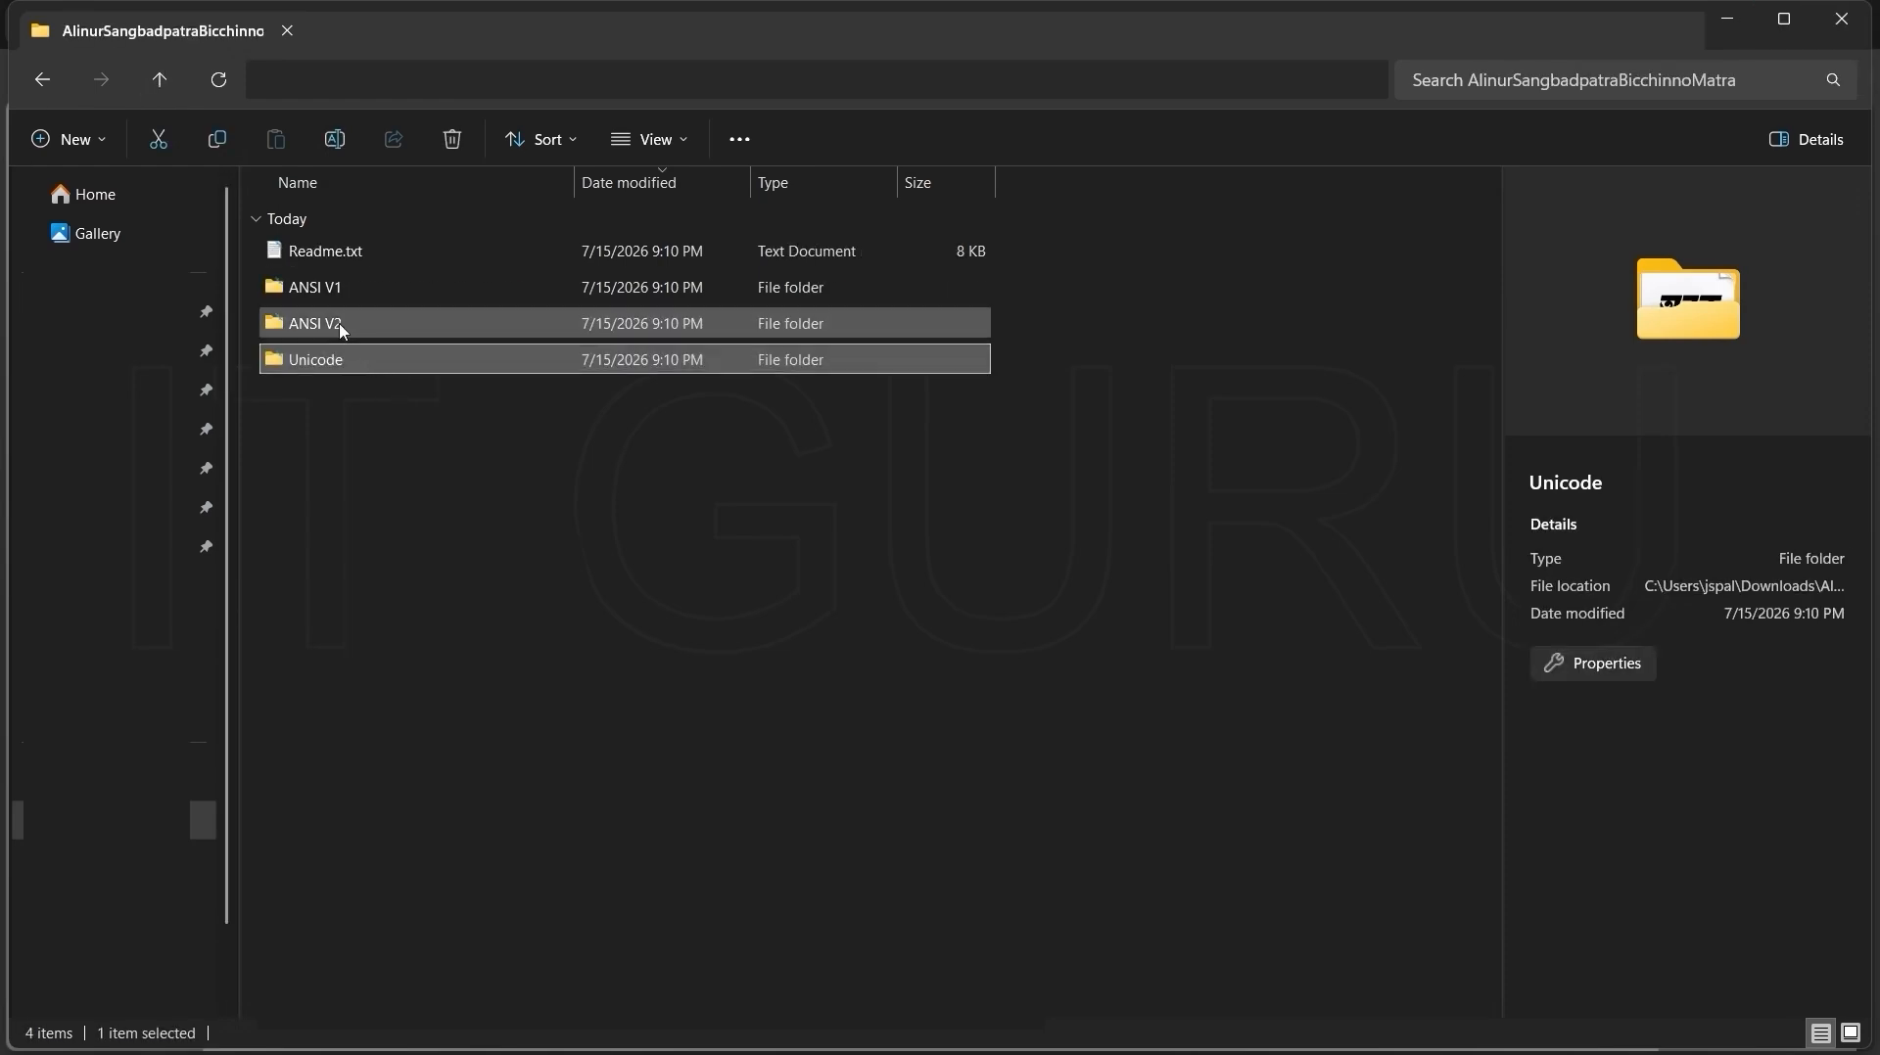
double_click(311, 362)
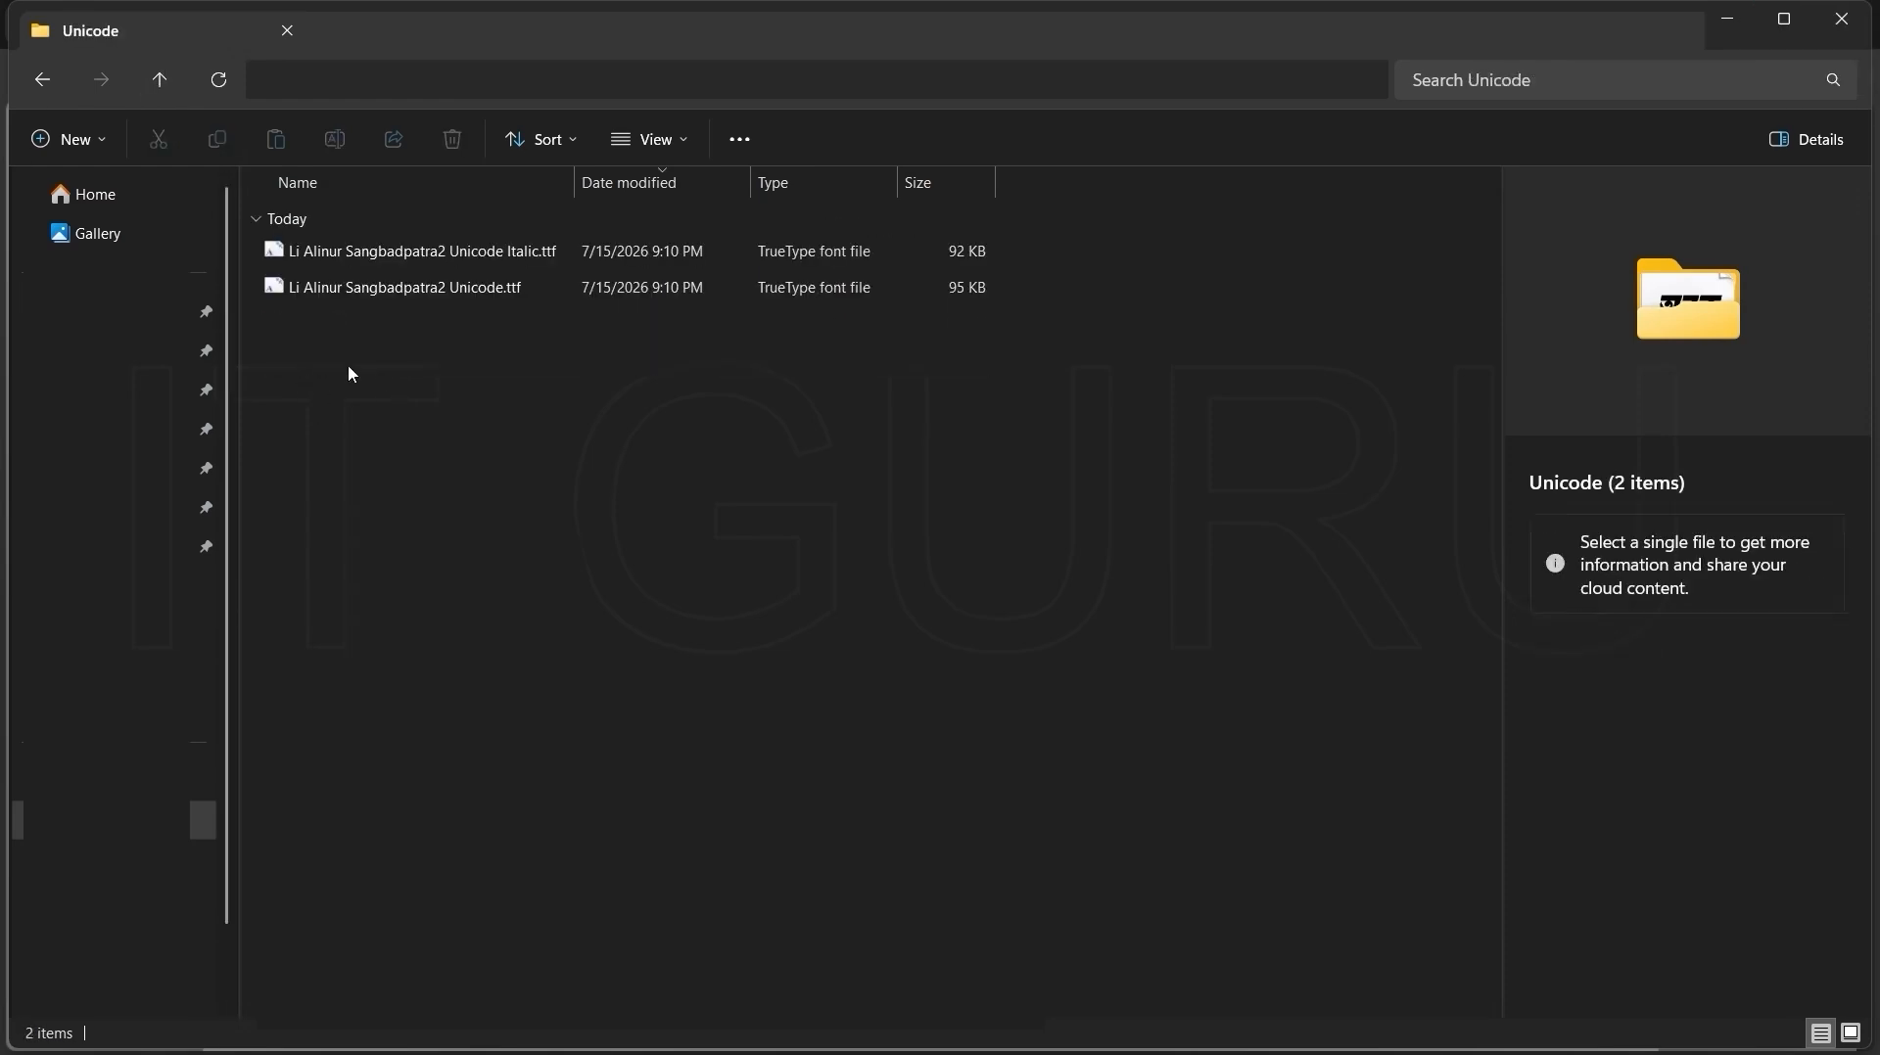
double_click(403, 253)
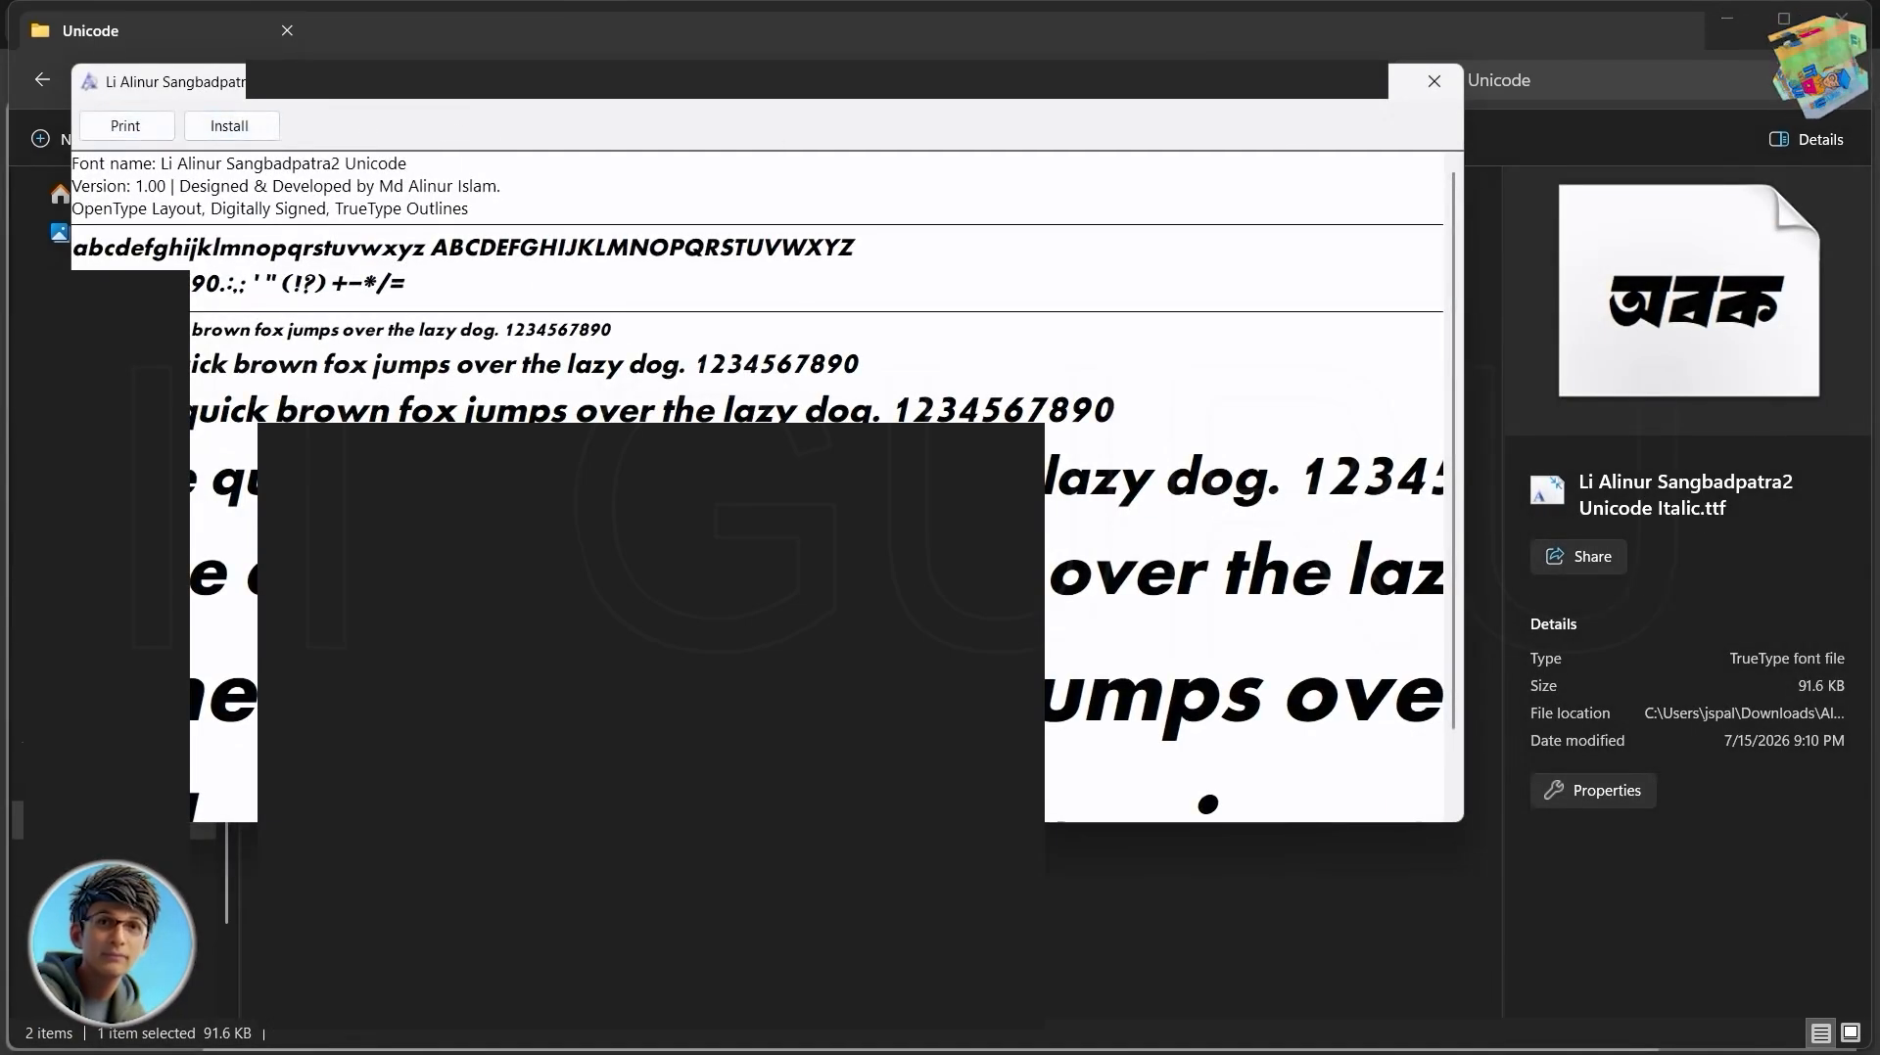
click(229, 125)
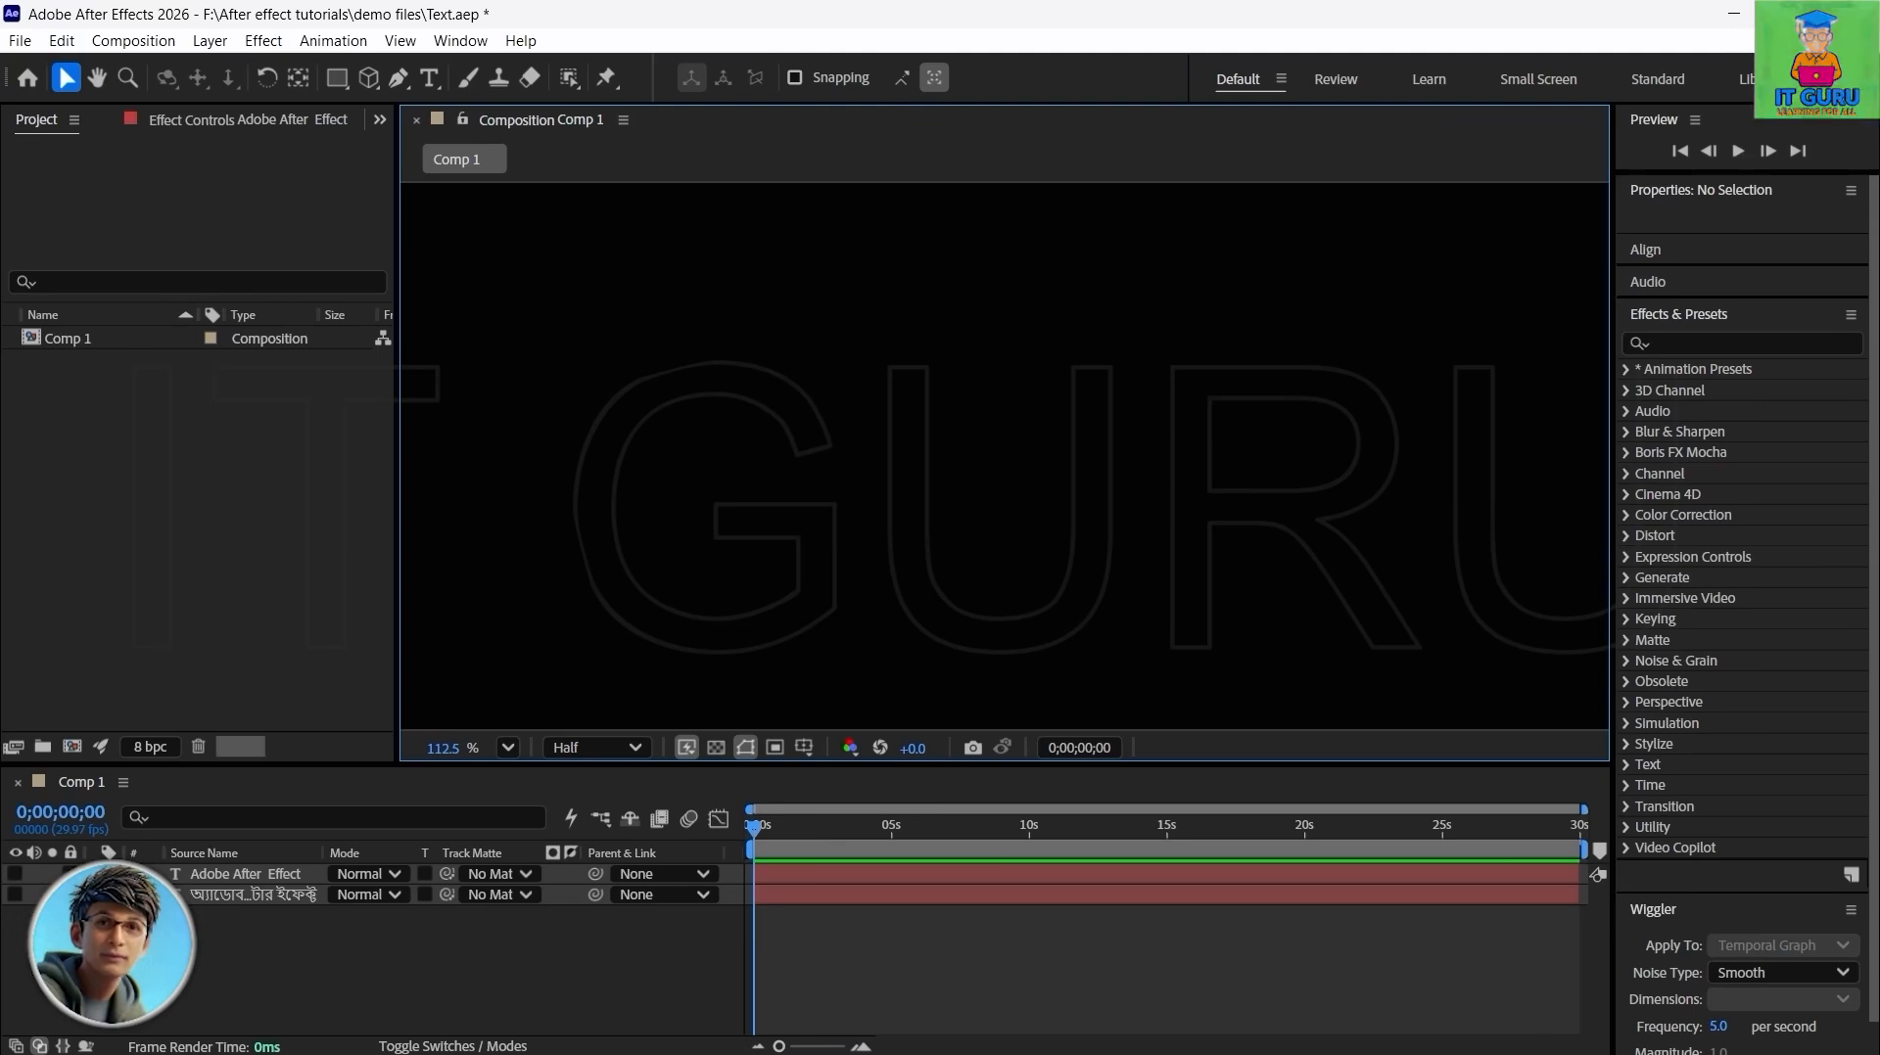
Step: Return to After Effects and make the Bengali text layer visible in Comp 1
click(15, 895)
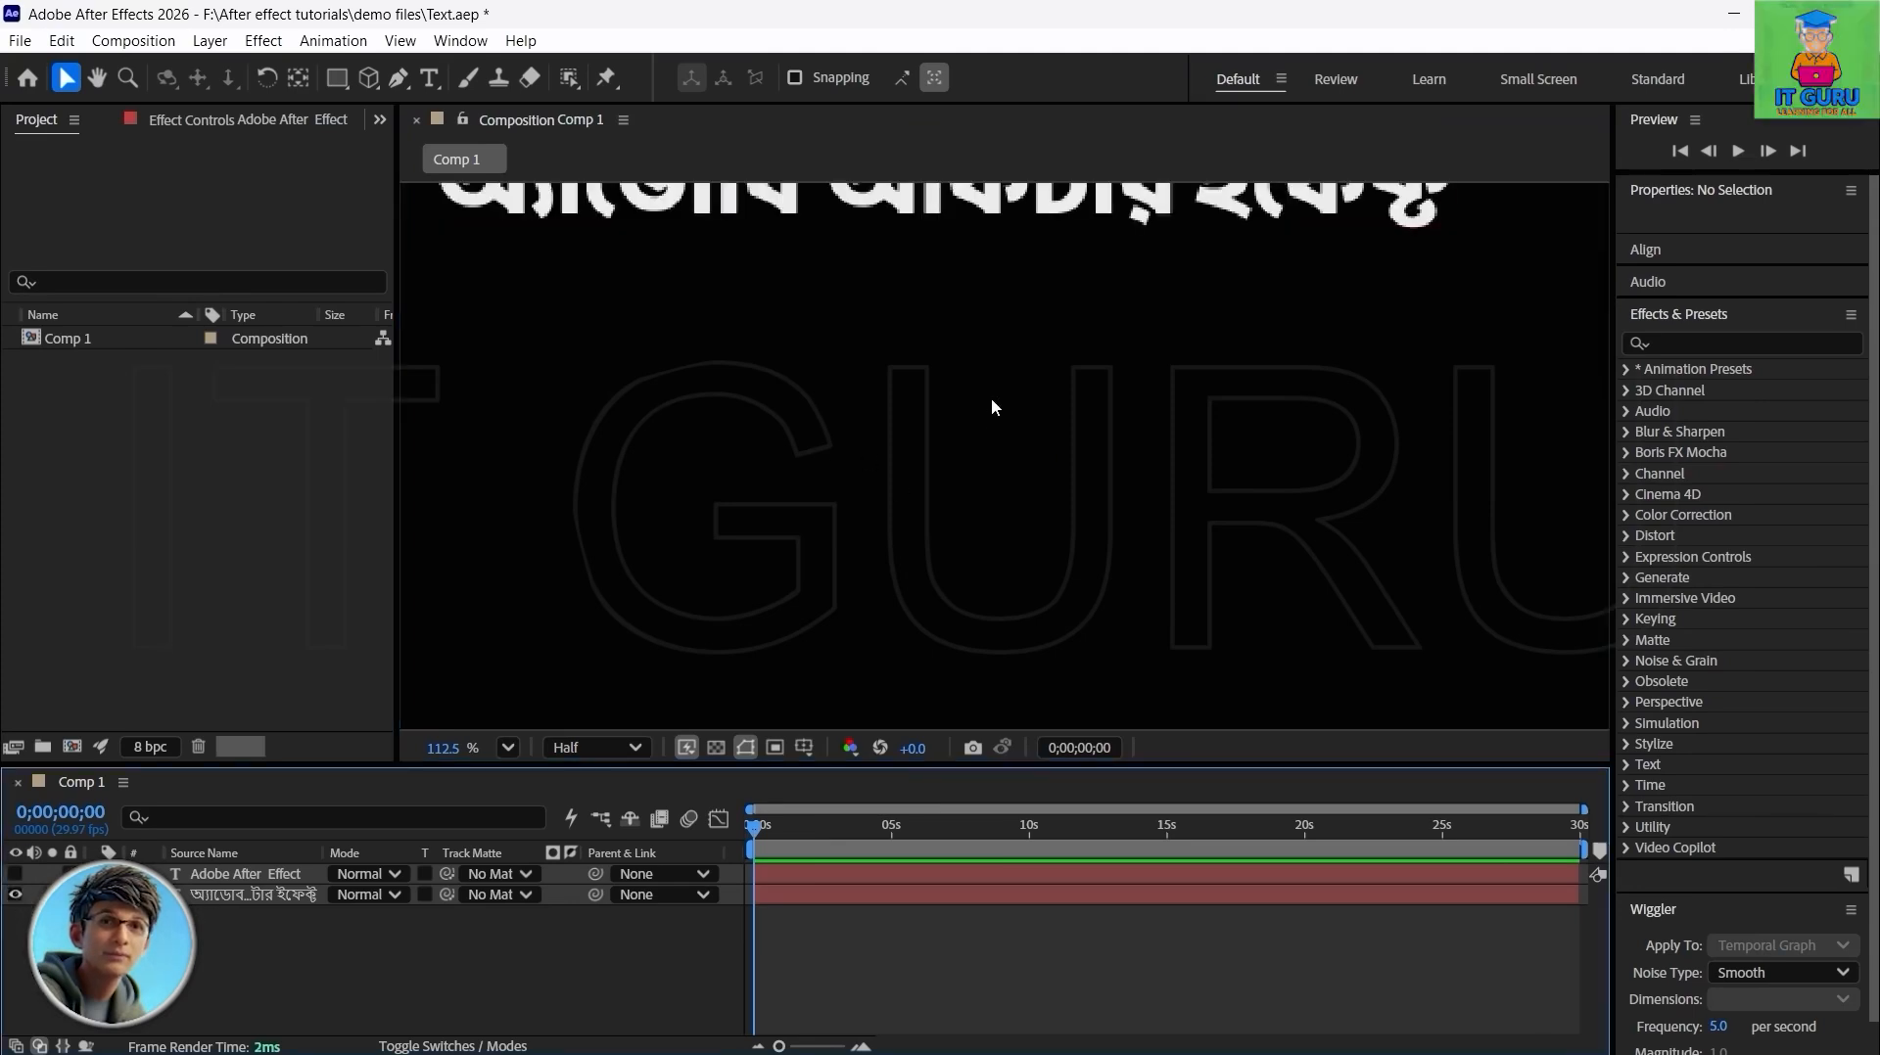
Step: Set the Bengali text layer's font to Li Alinur Sangbadpatra2 Unicode
drag(1034, 347, 1095, 582)
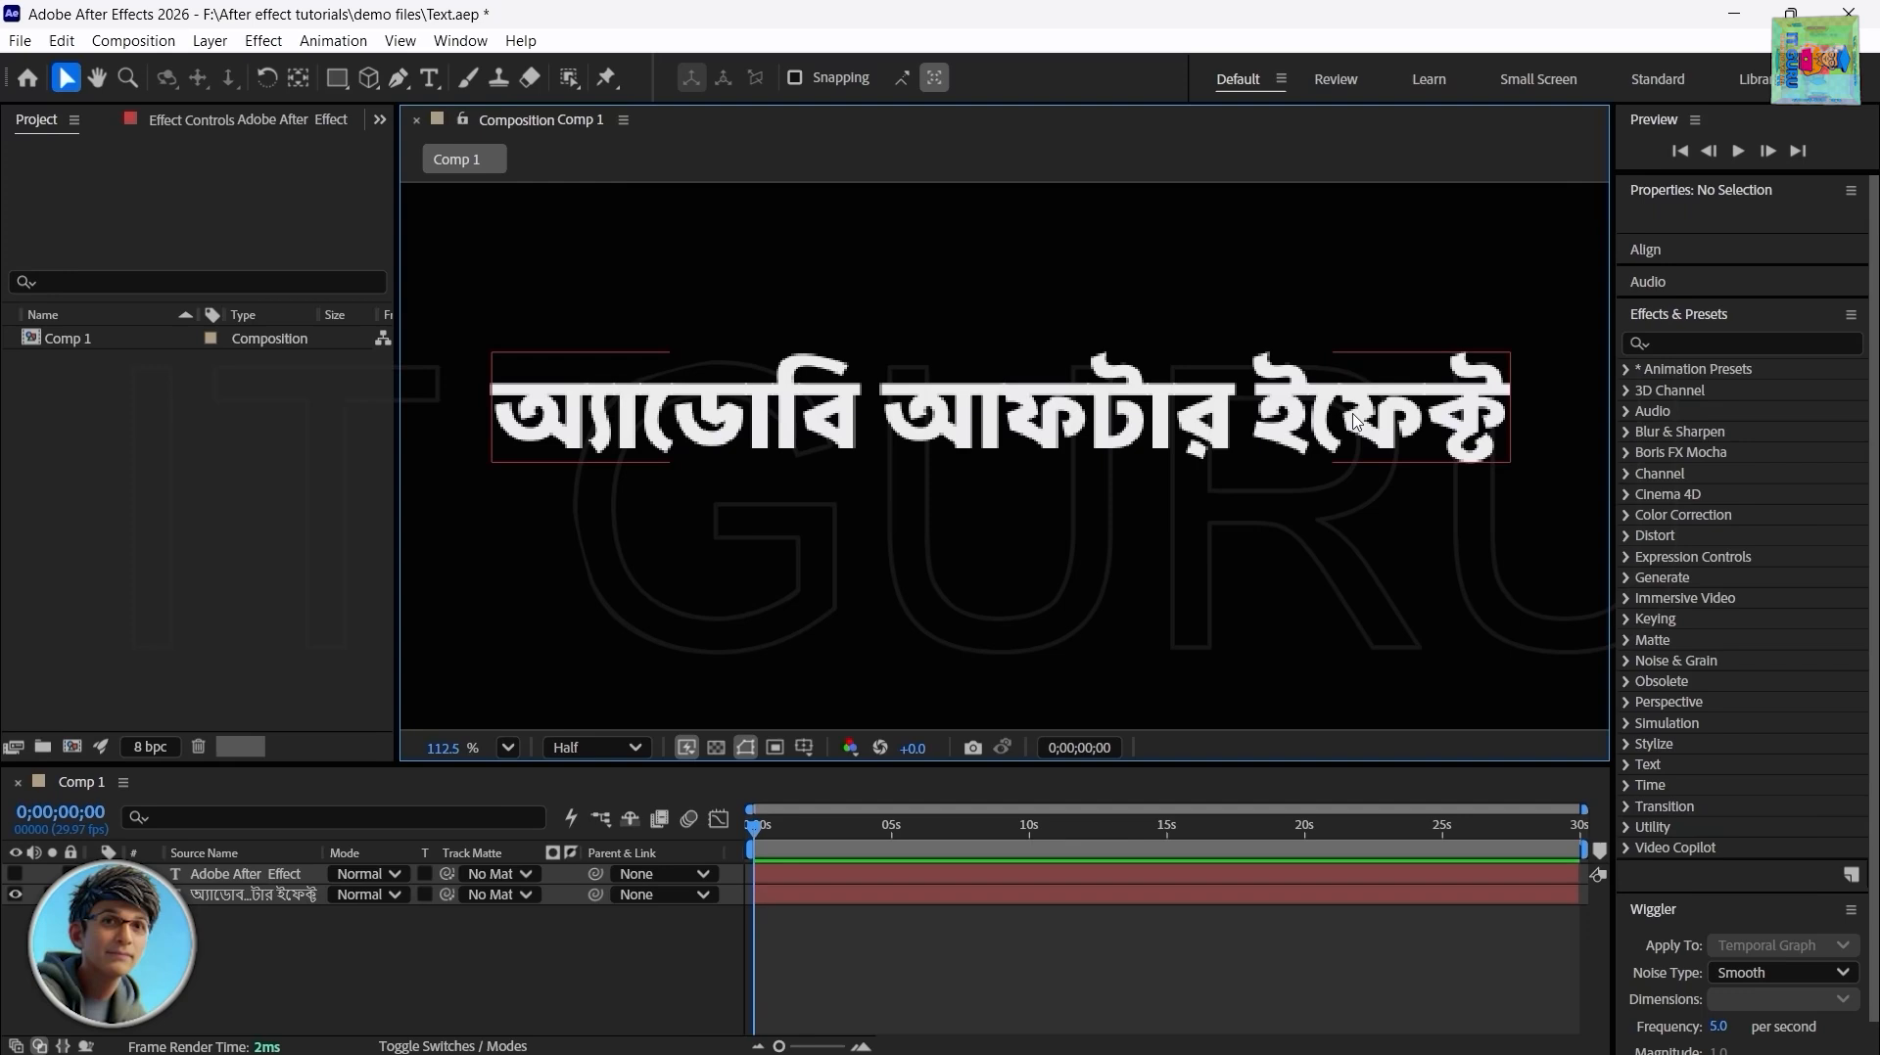
scroll(989, 502, down, 3)
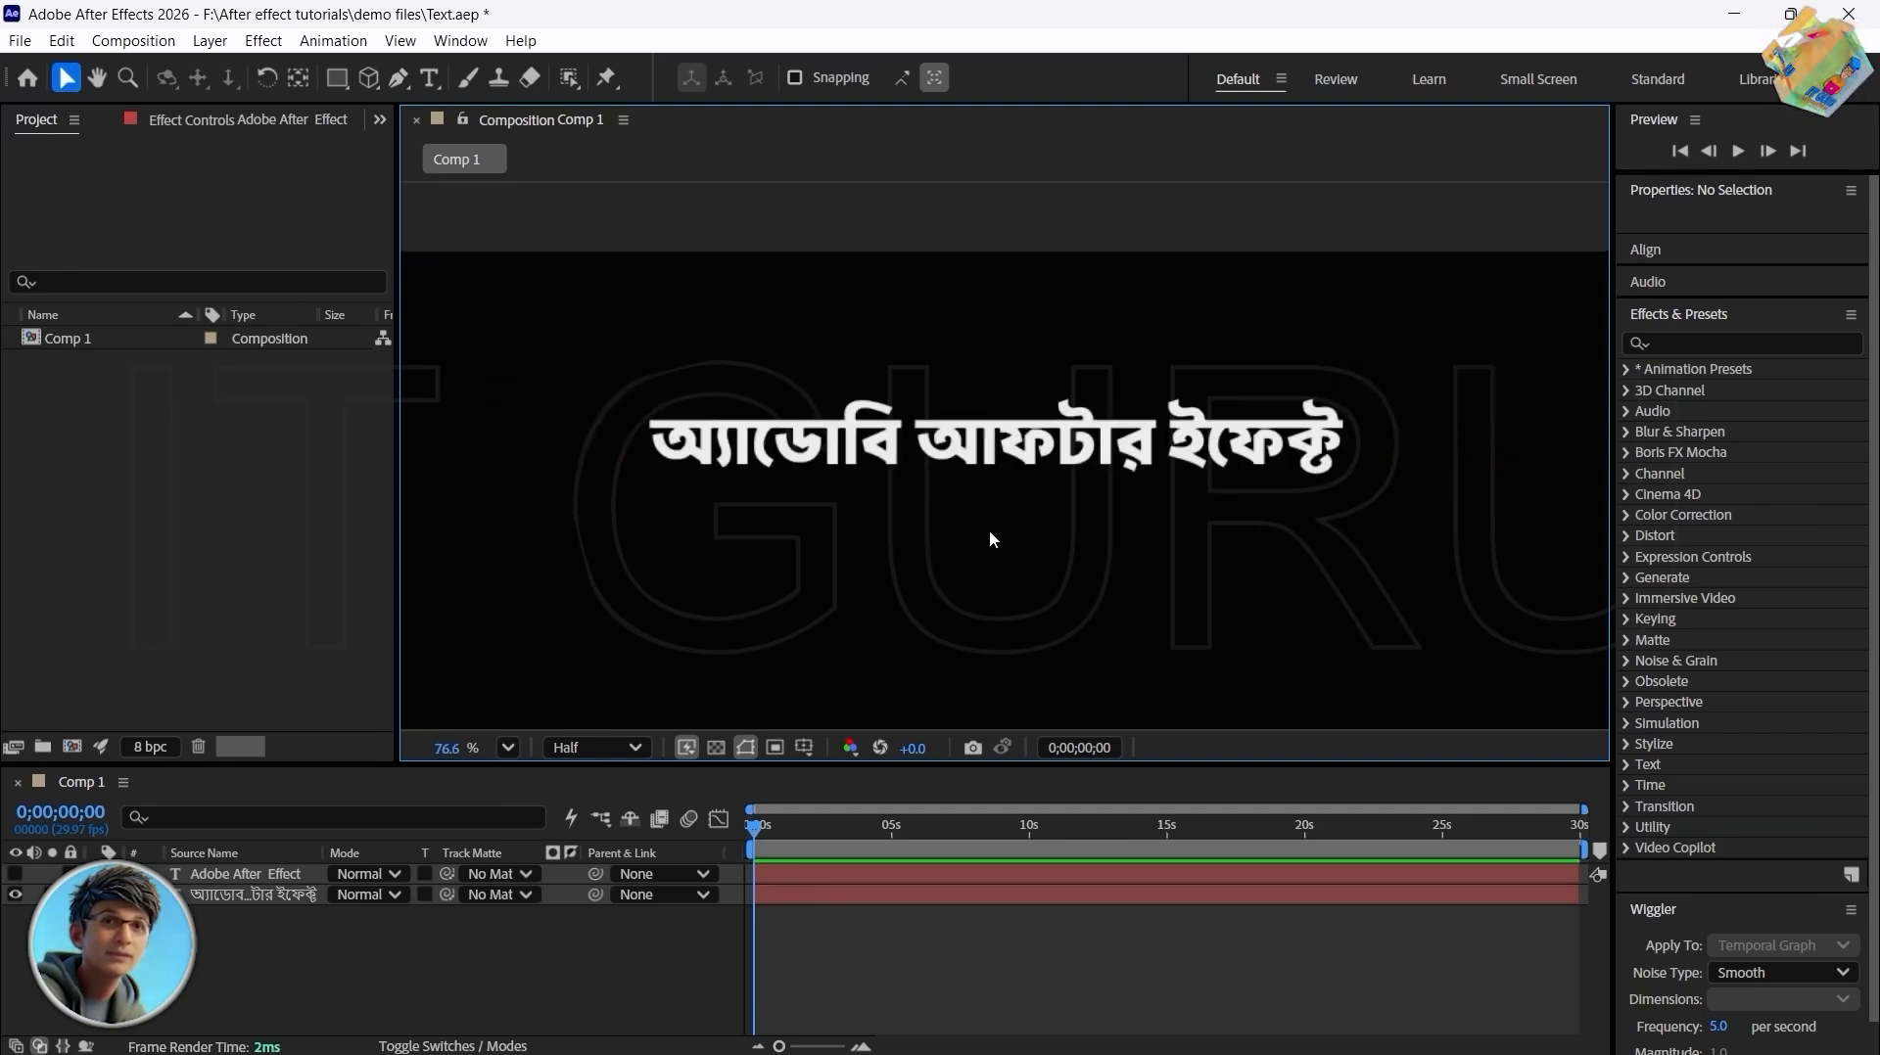
click(1015, 461)
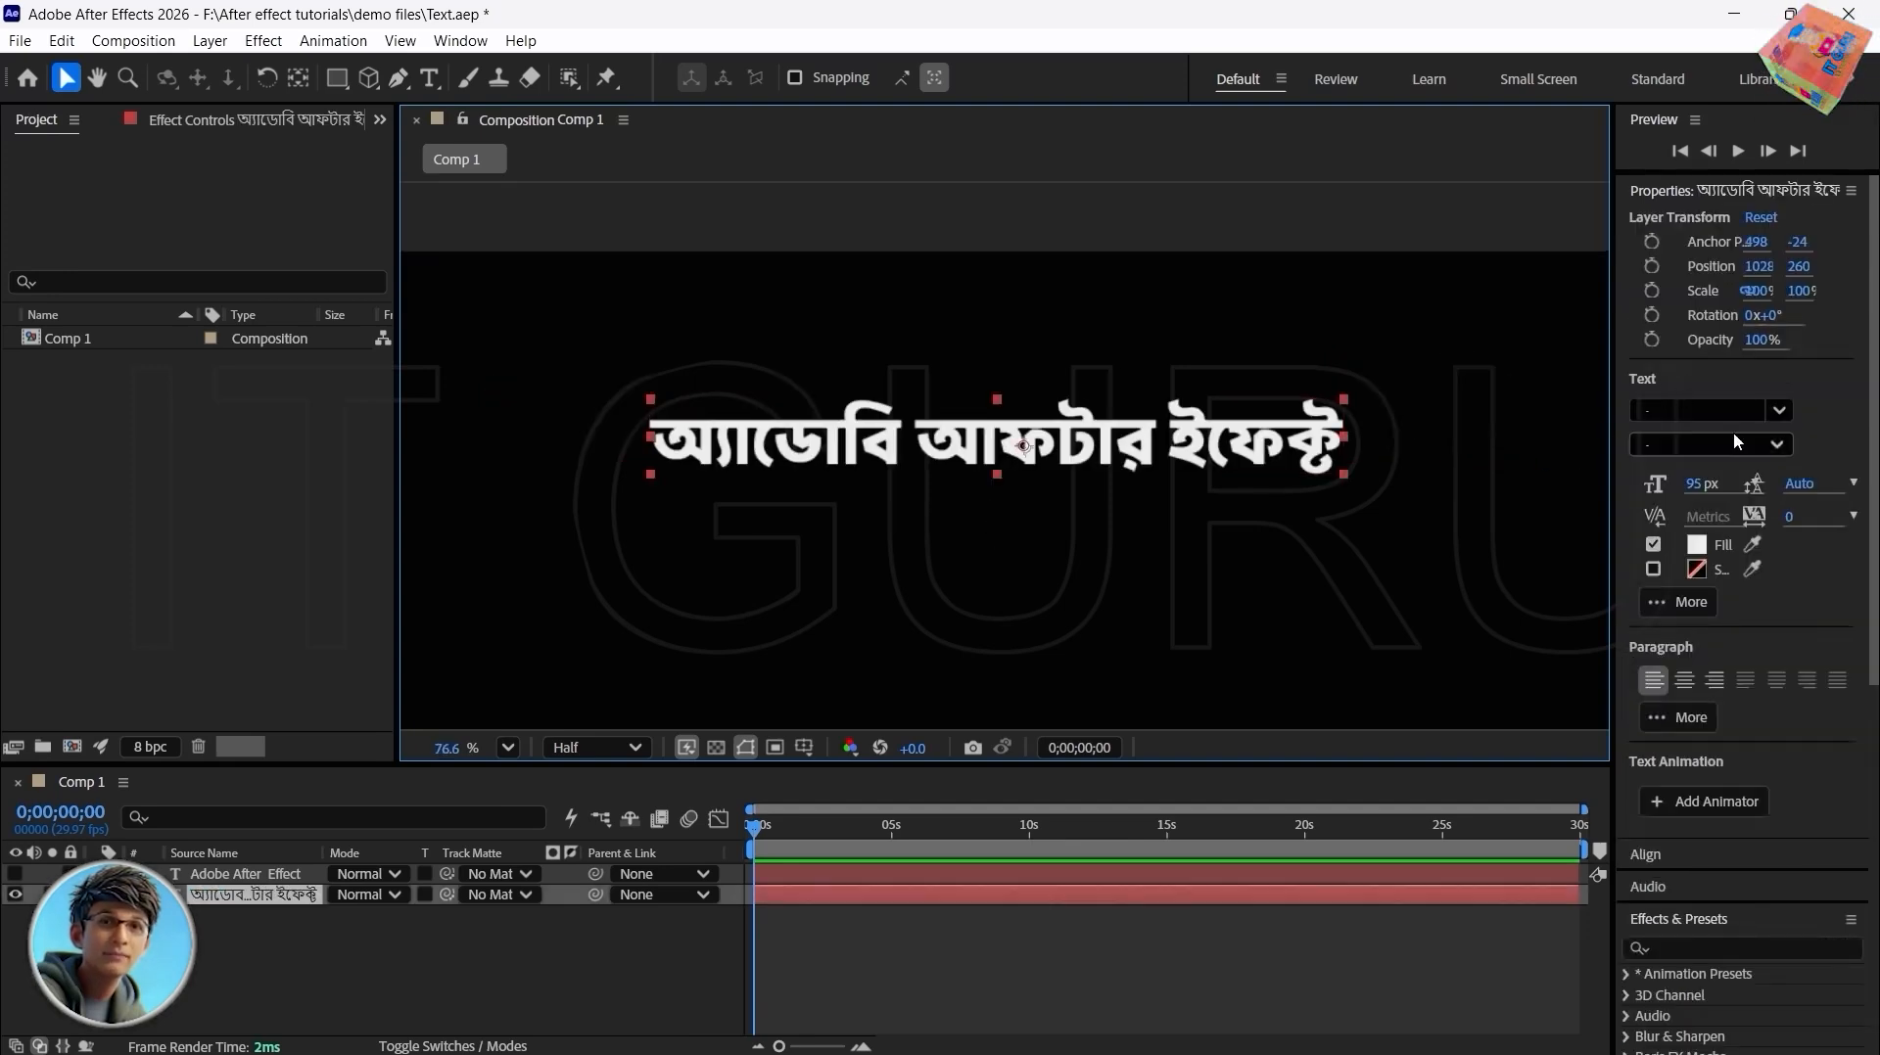
click(1778, 413)
text(uni)
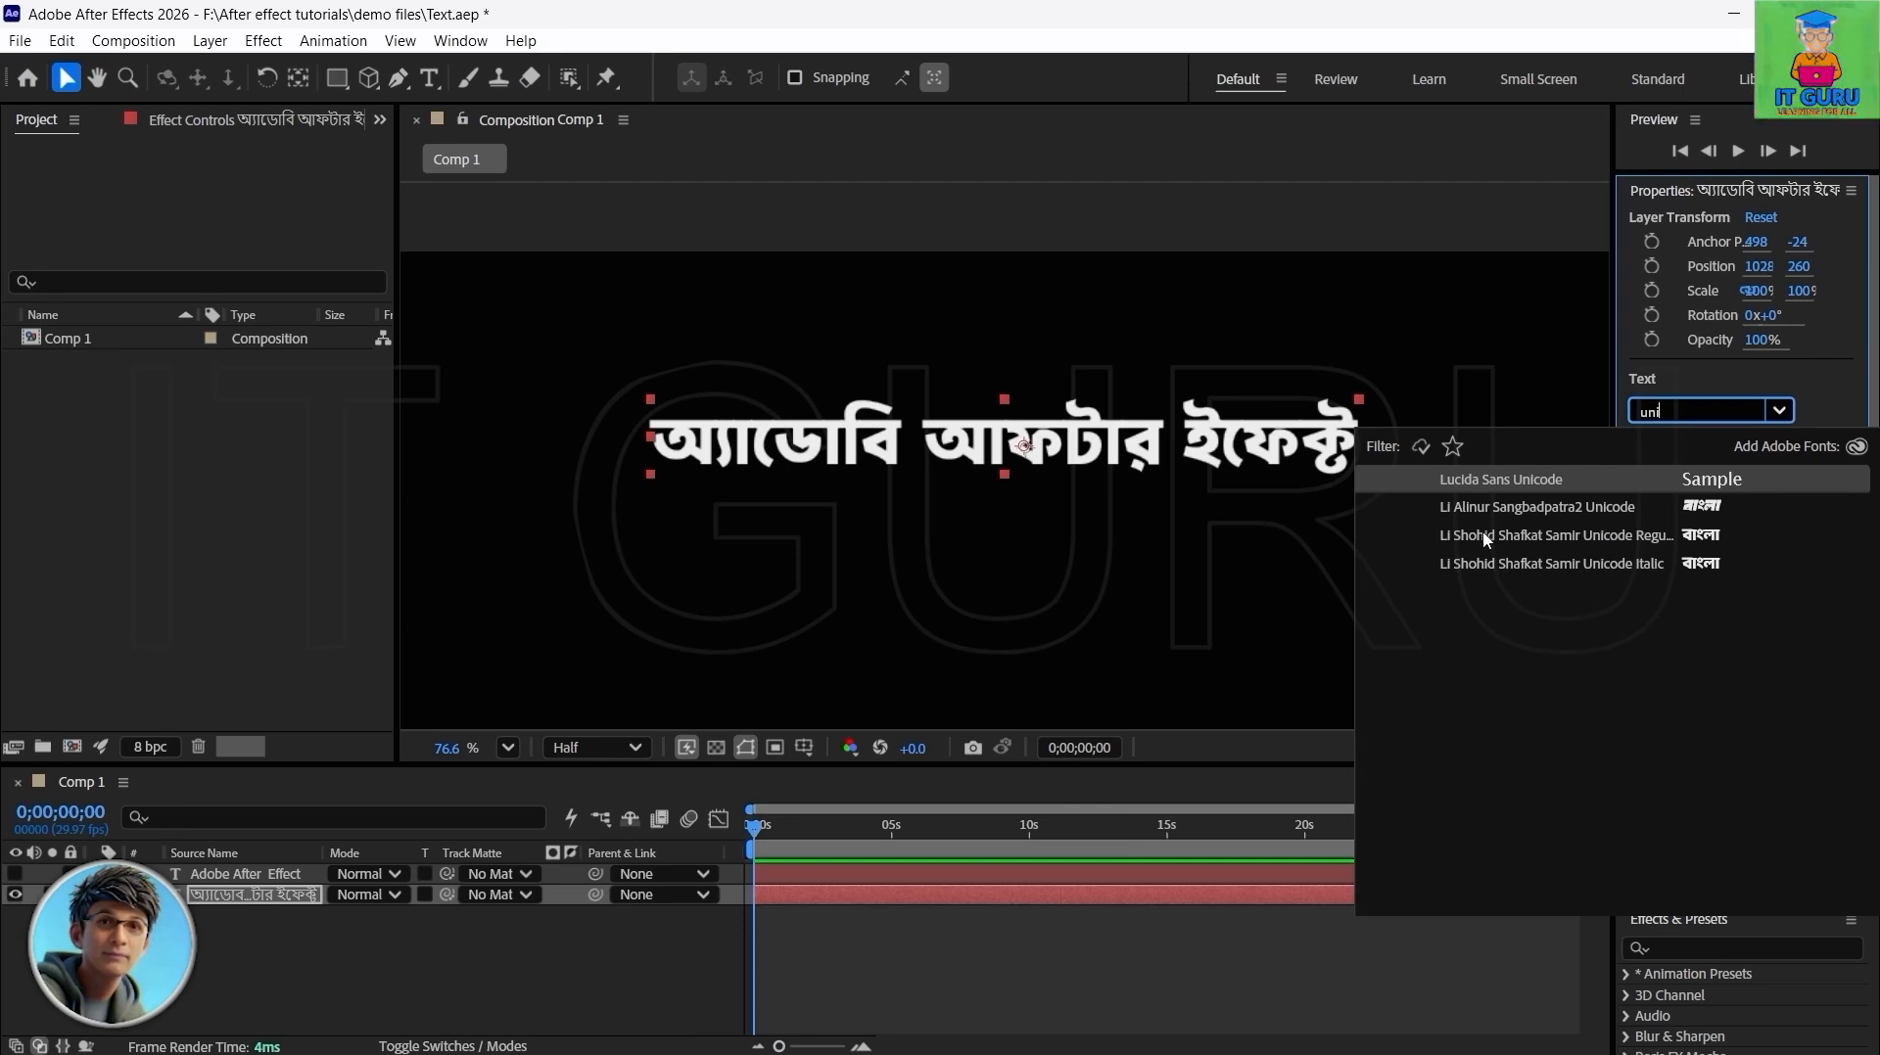
click(1557, 510)
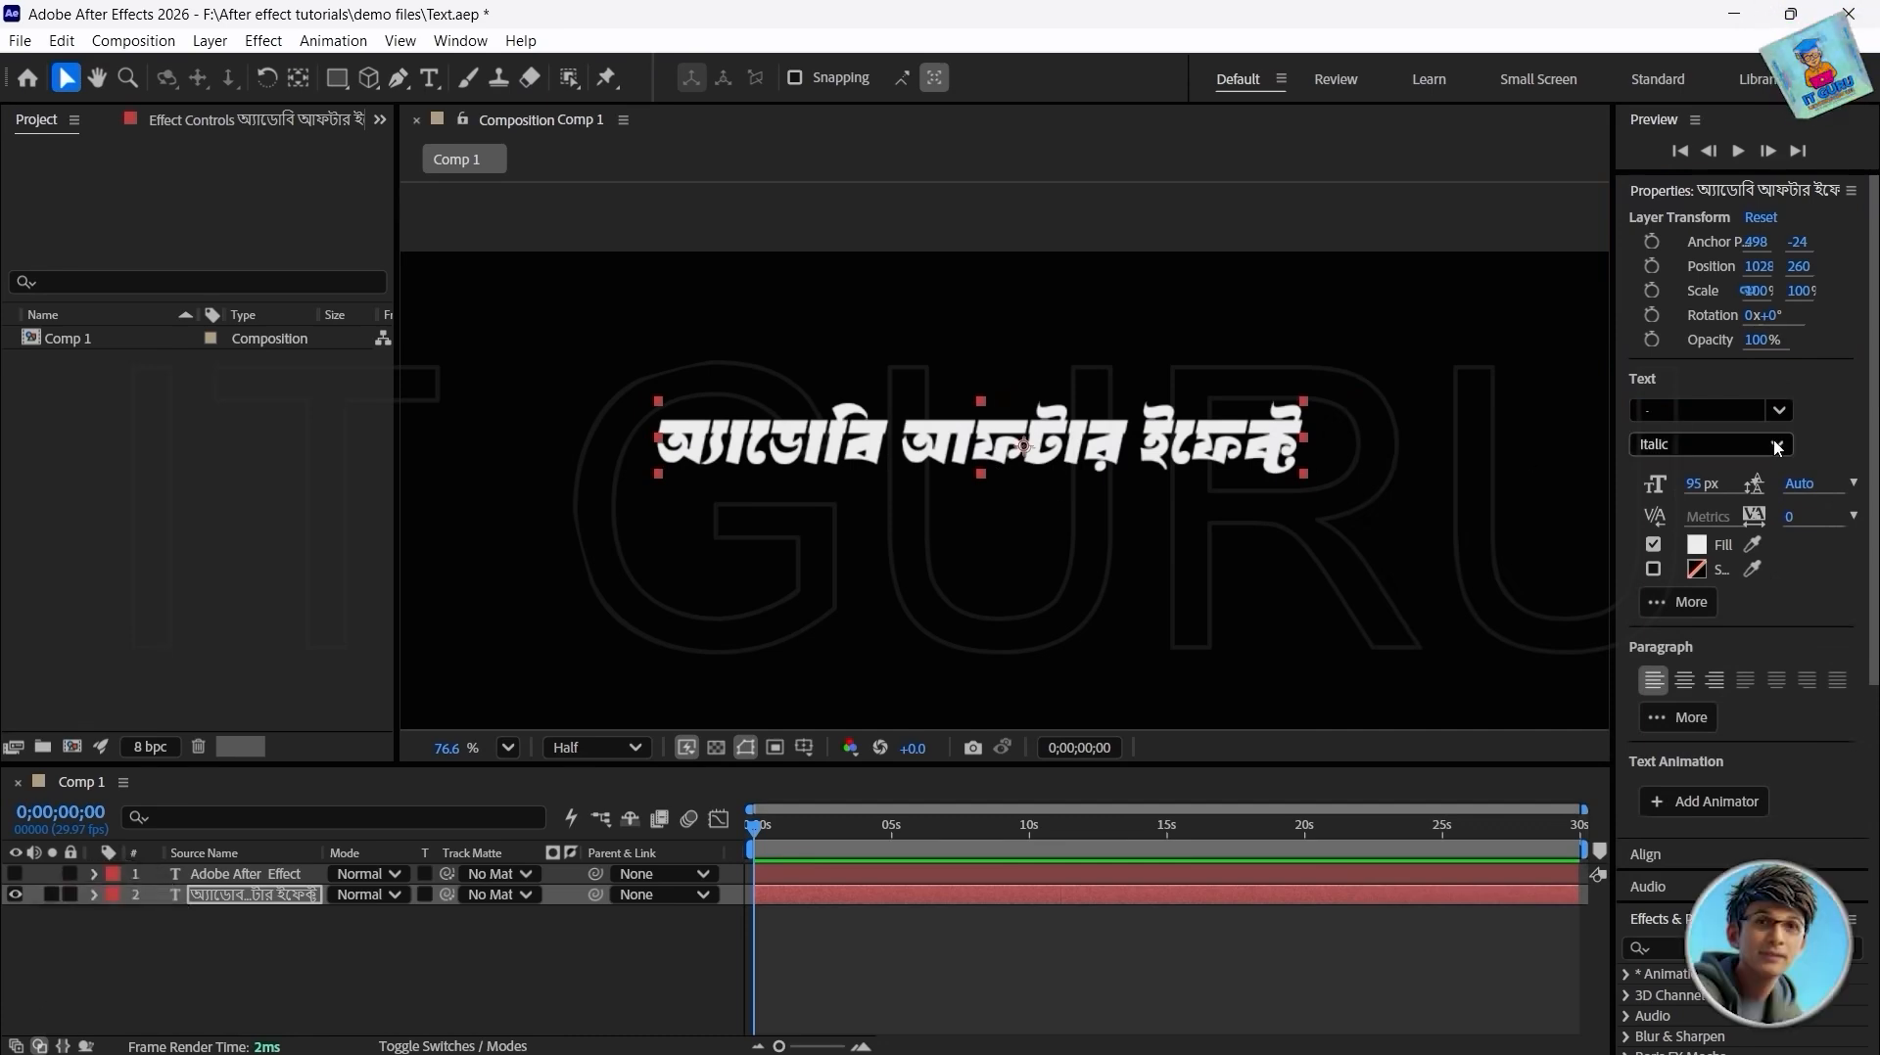
click(1060, 515)
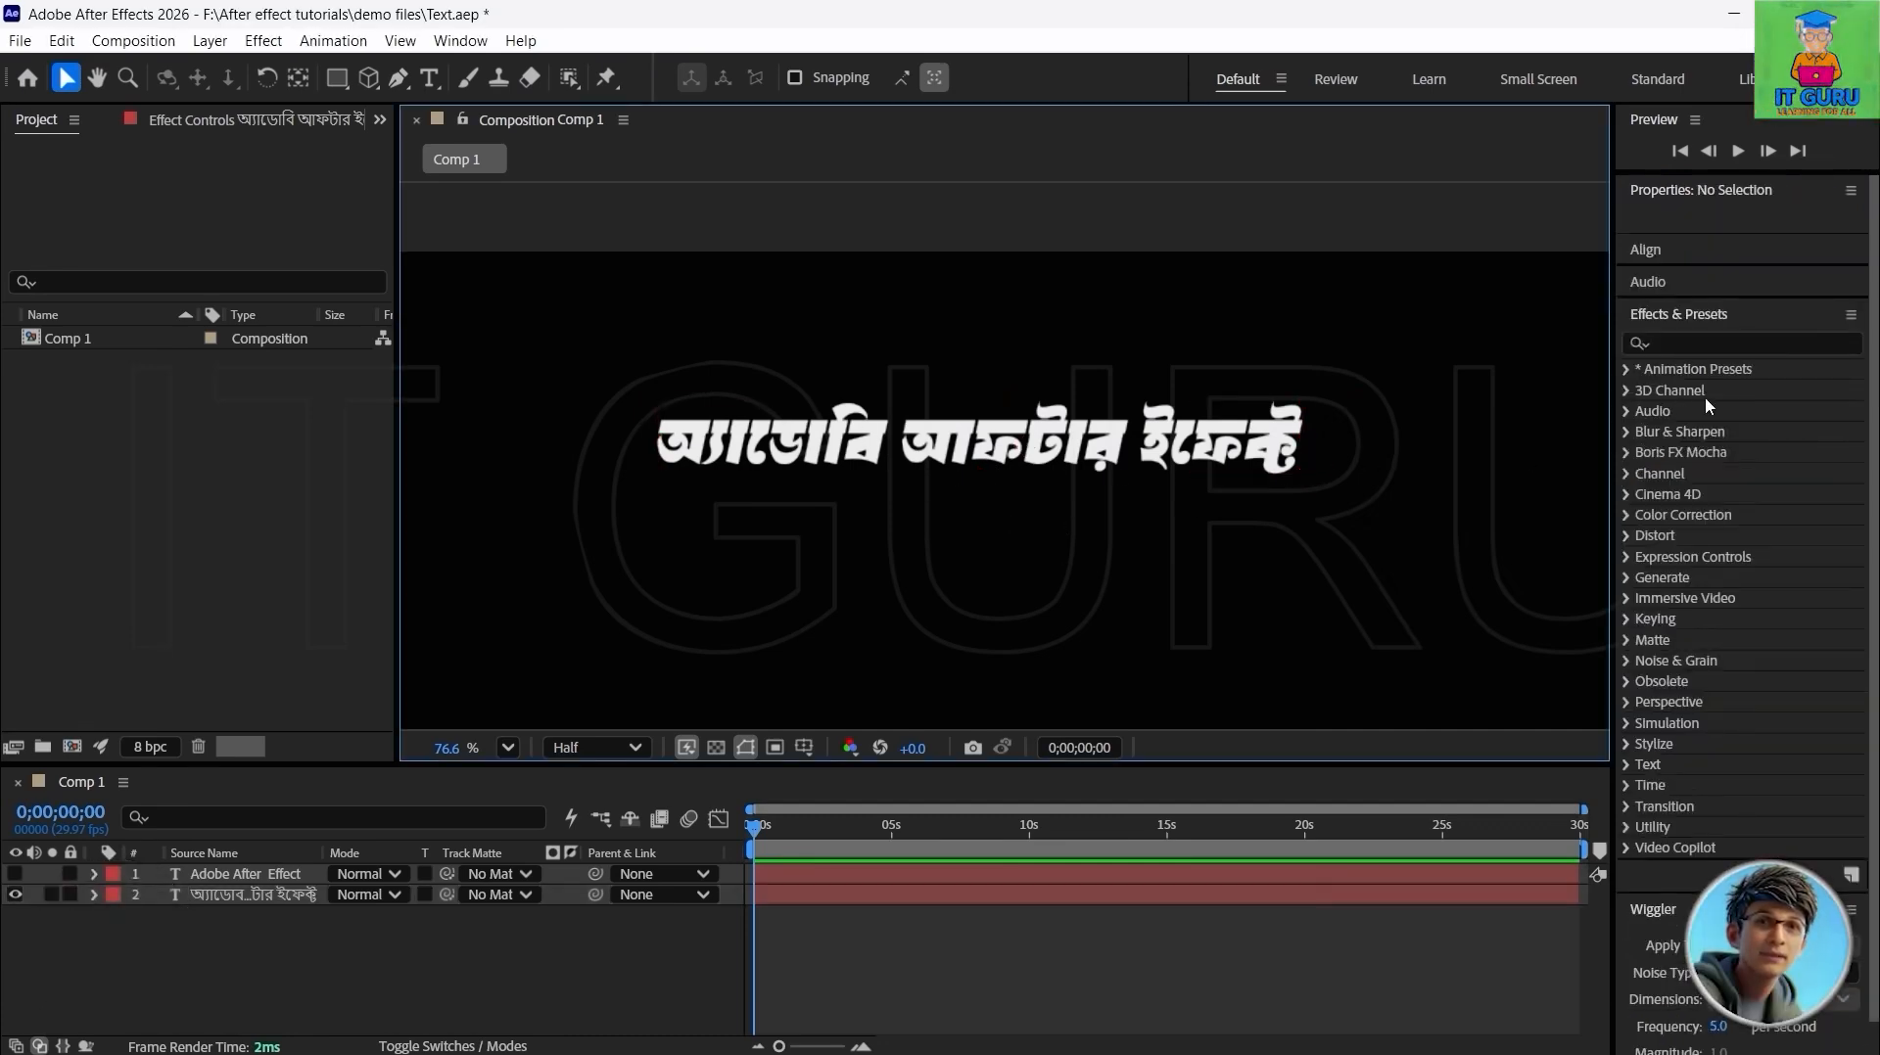
Step: Find the ANSI version of the installed font and apply Li Alinur Sangbadpatra2 ANSI V2 to the Bengali text layer
click(1668, 334)
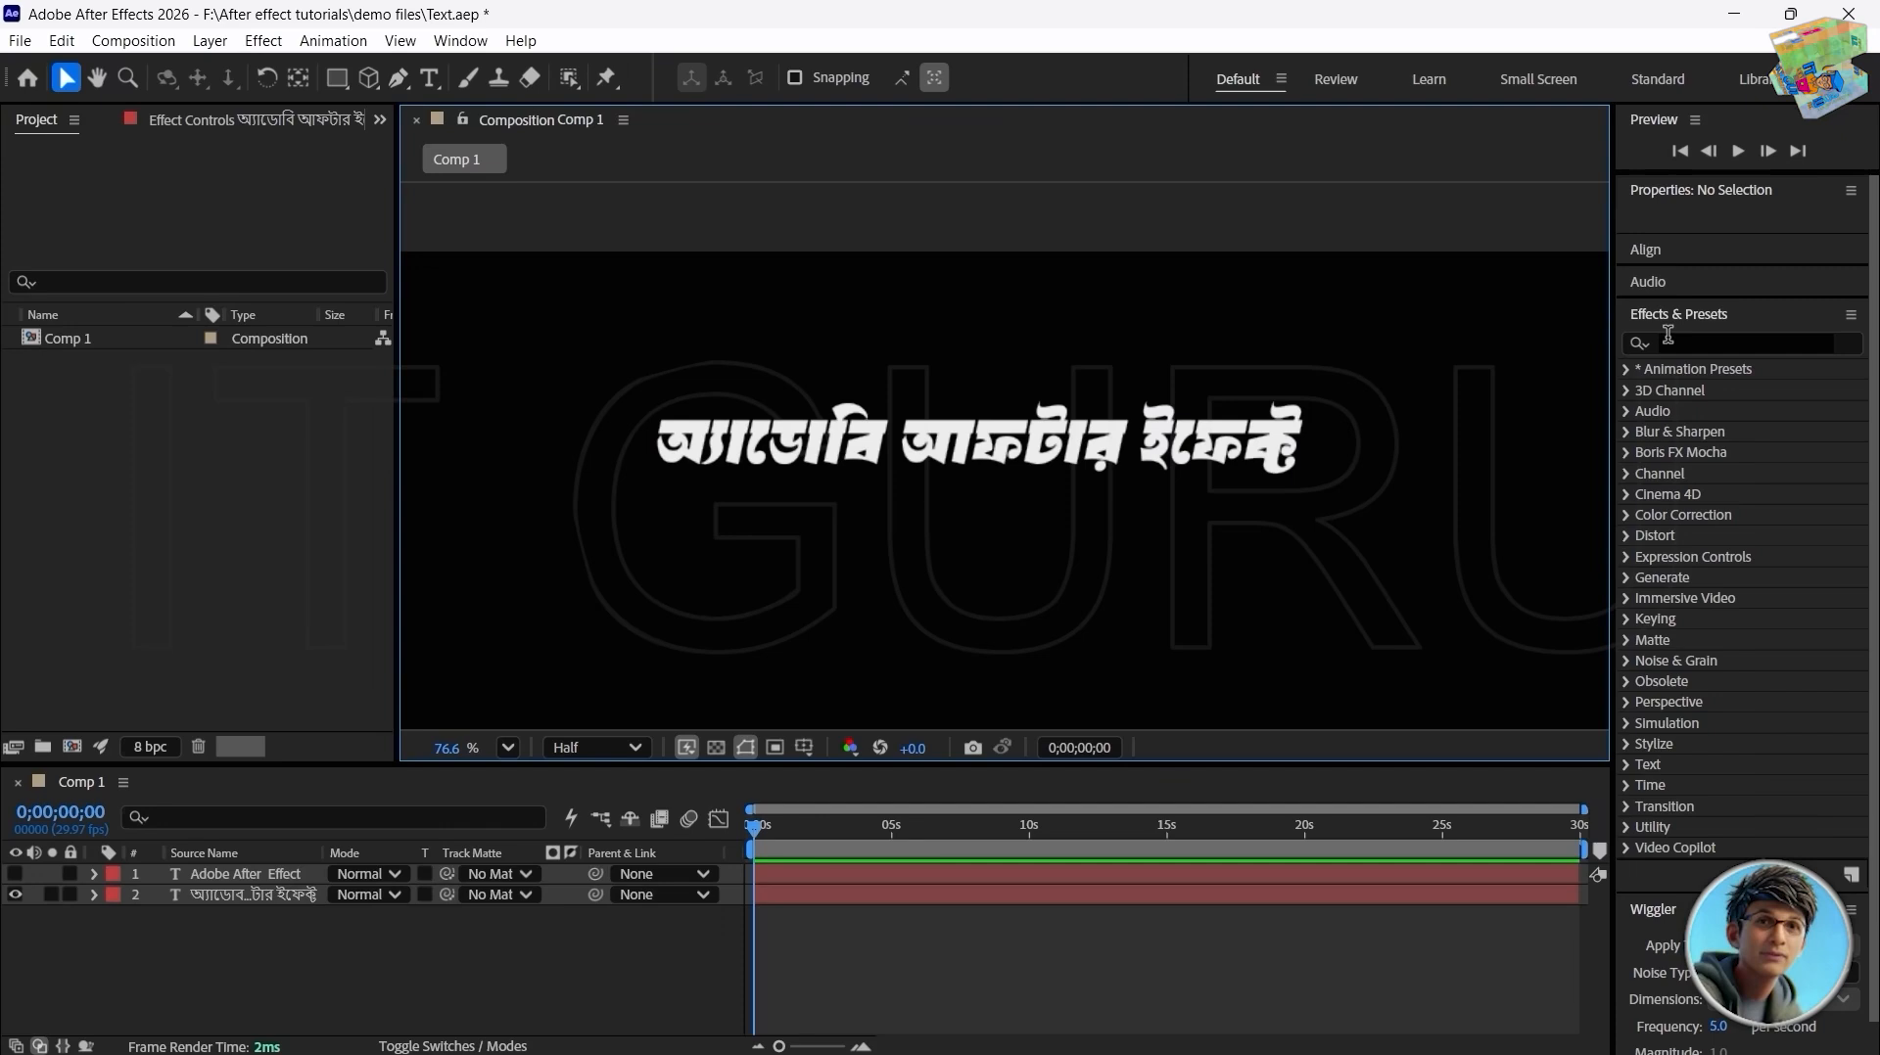
click(975, 441)
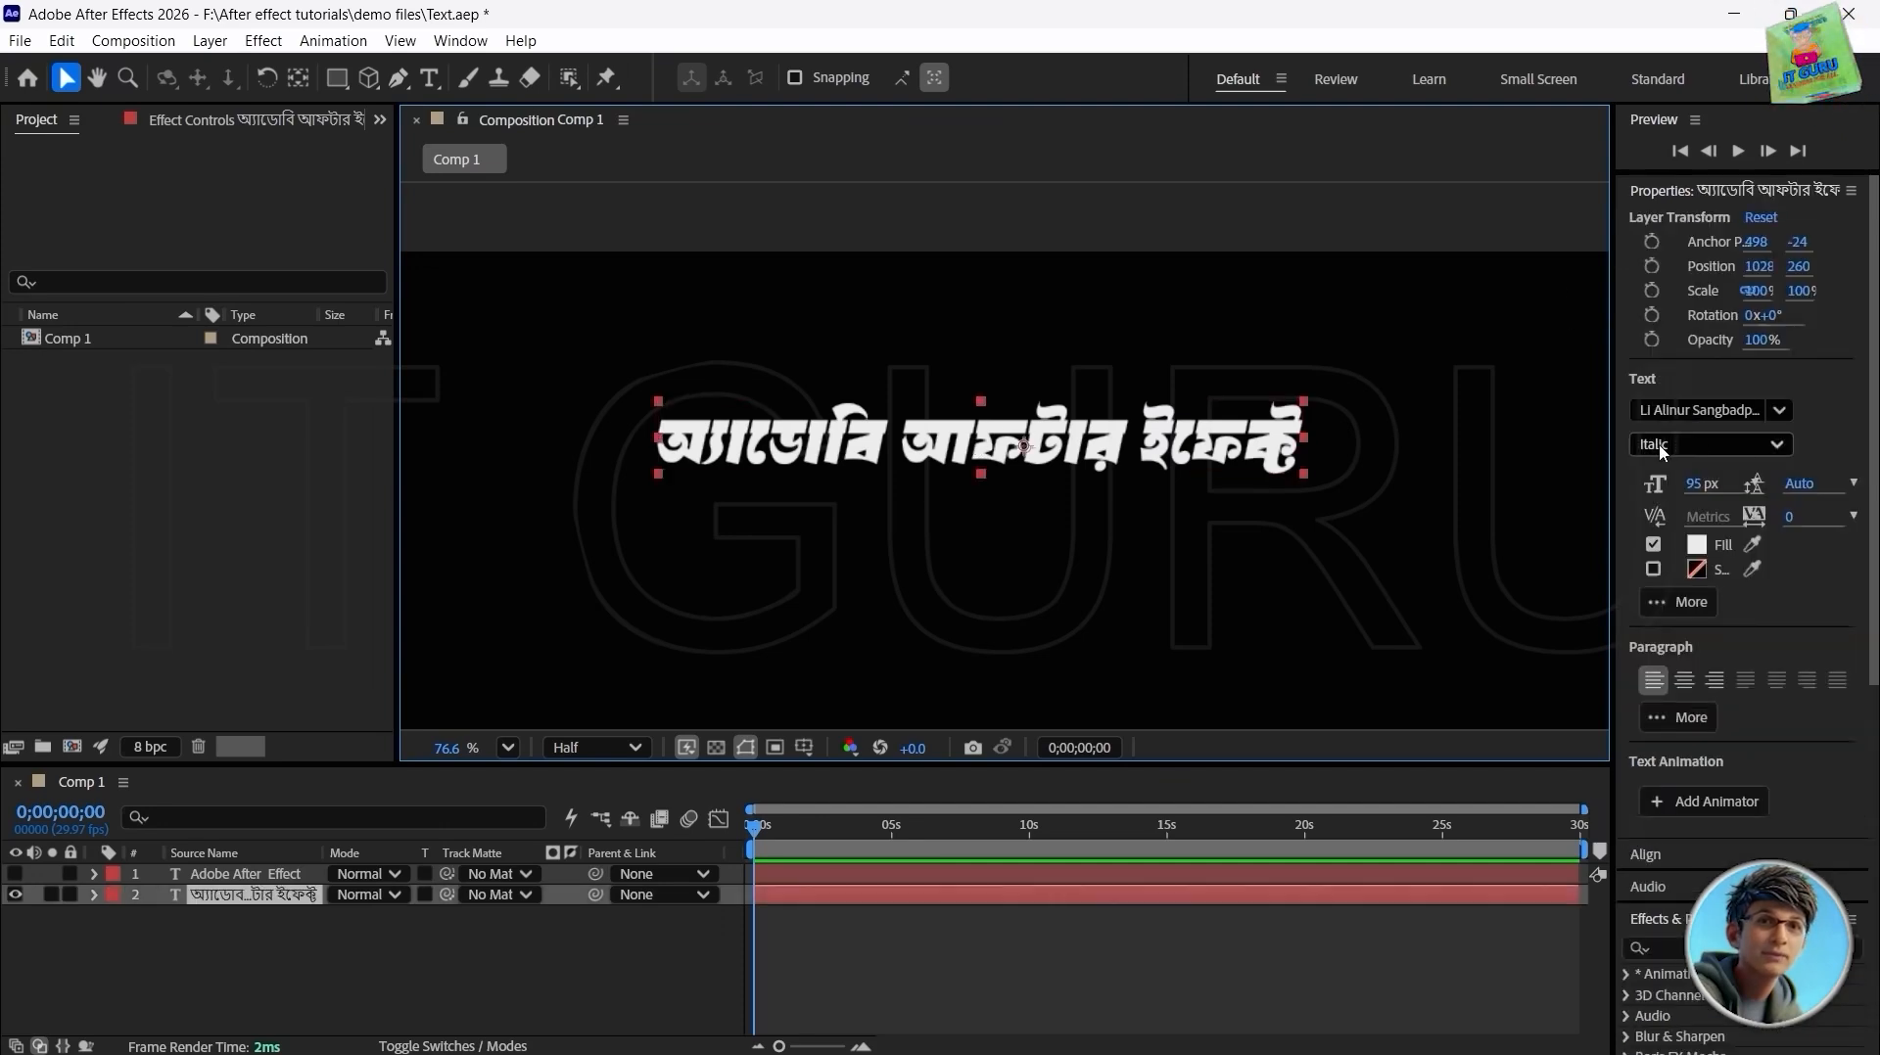
click(1780, 410)
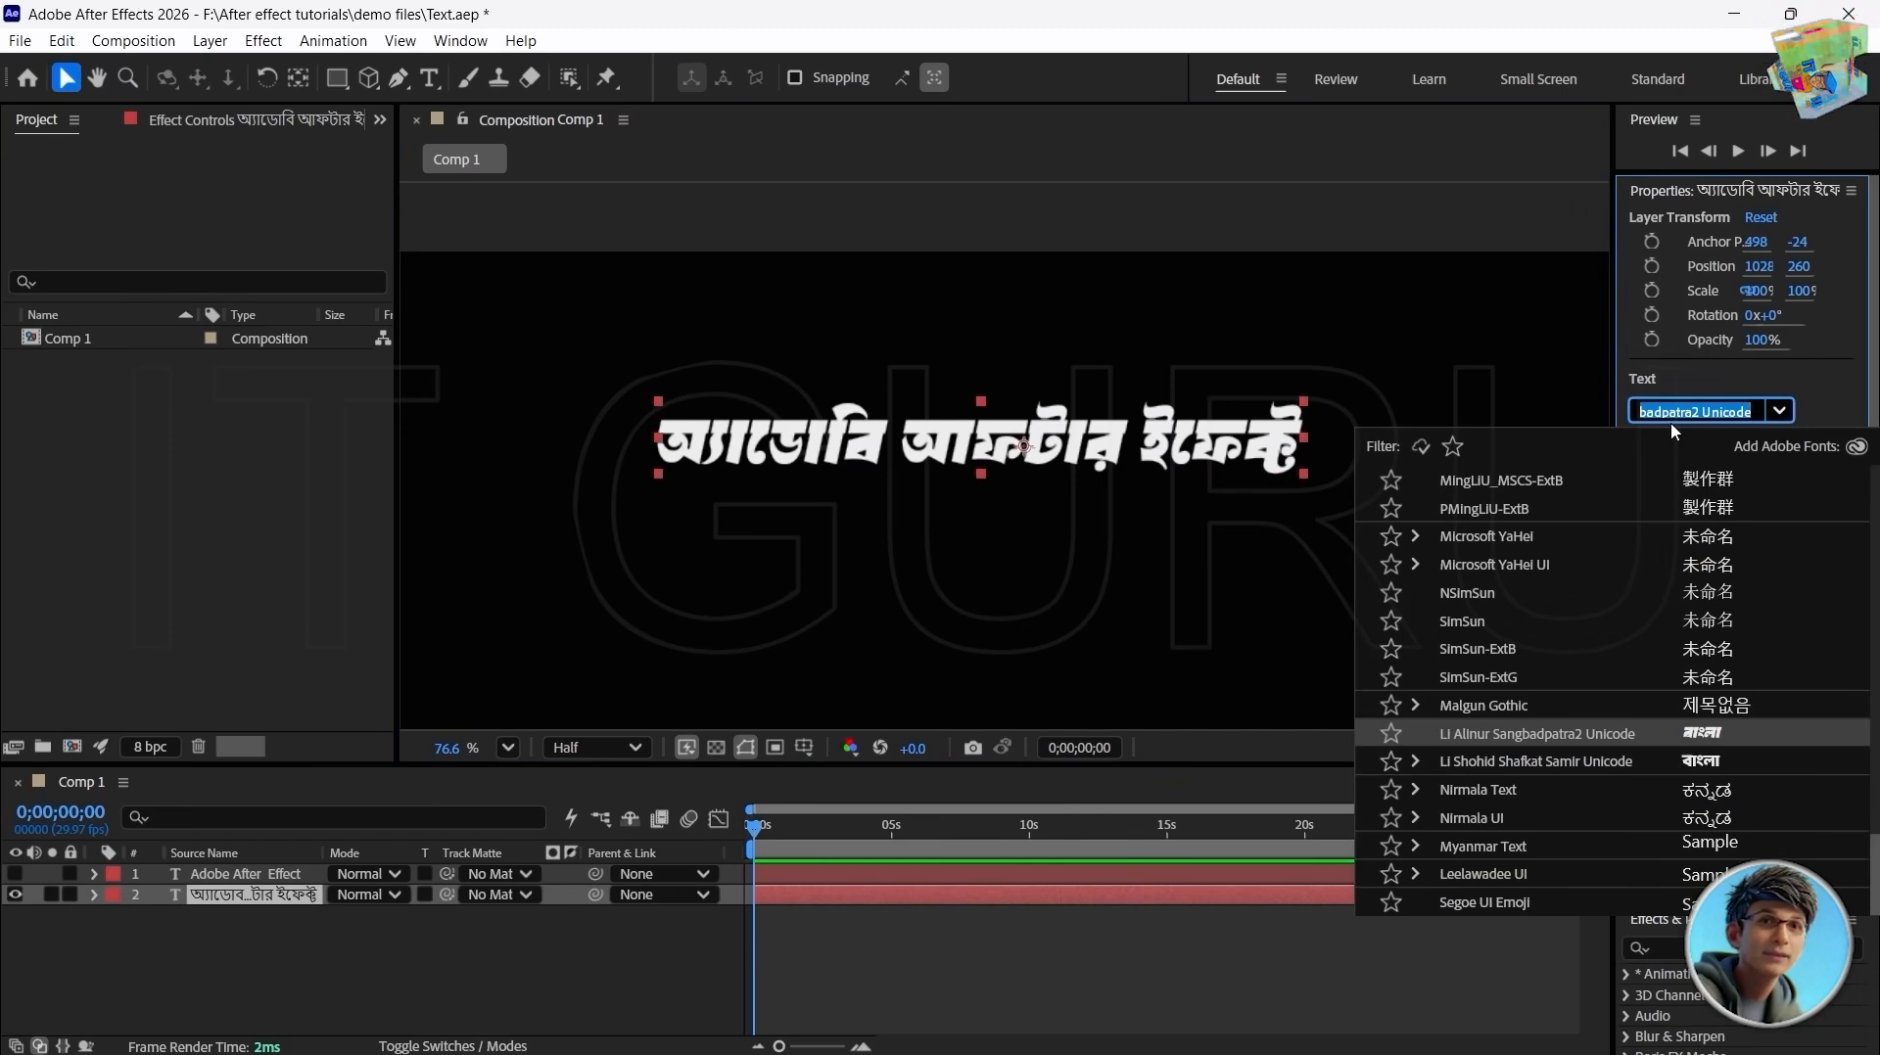
text(ansi)
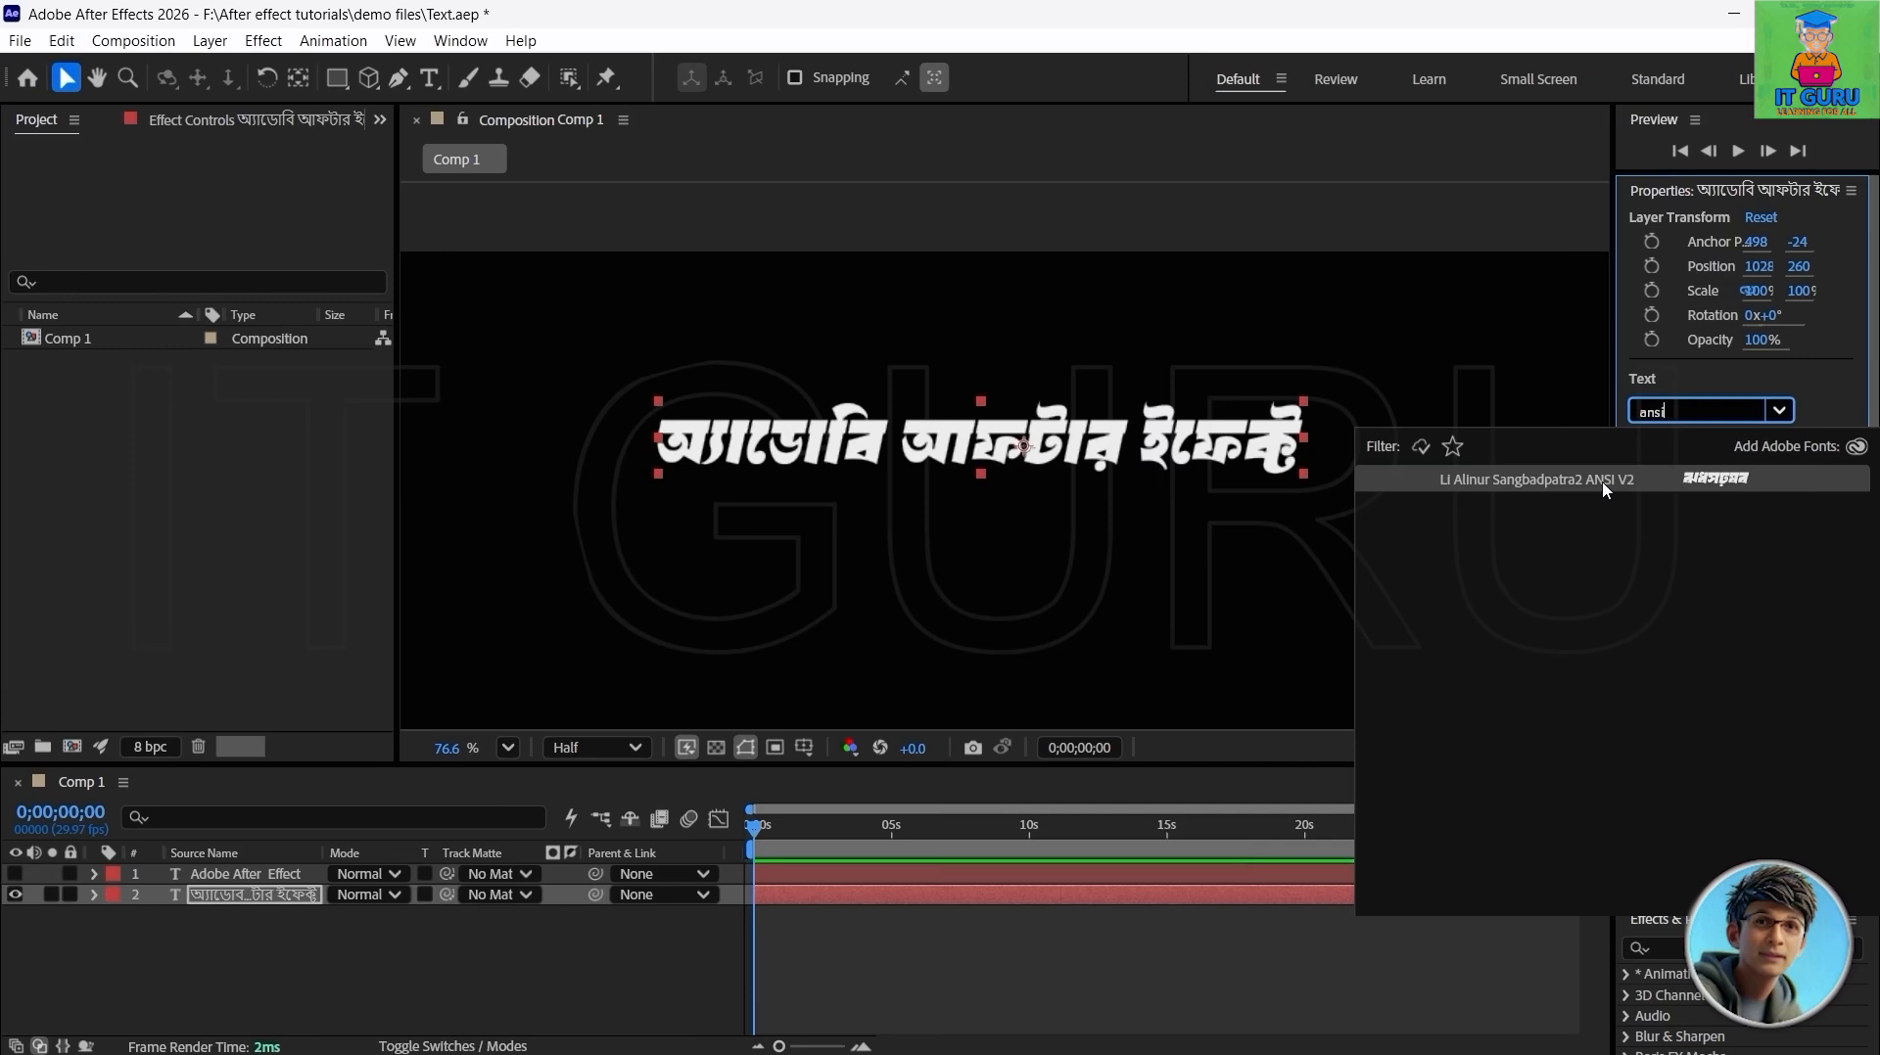
click(1548, 480)
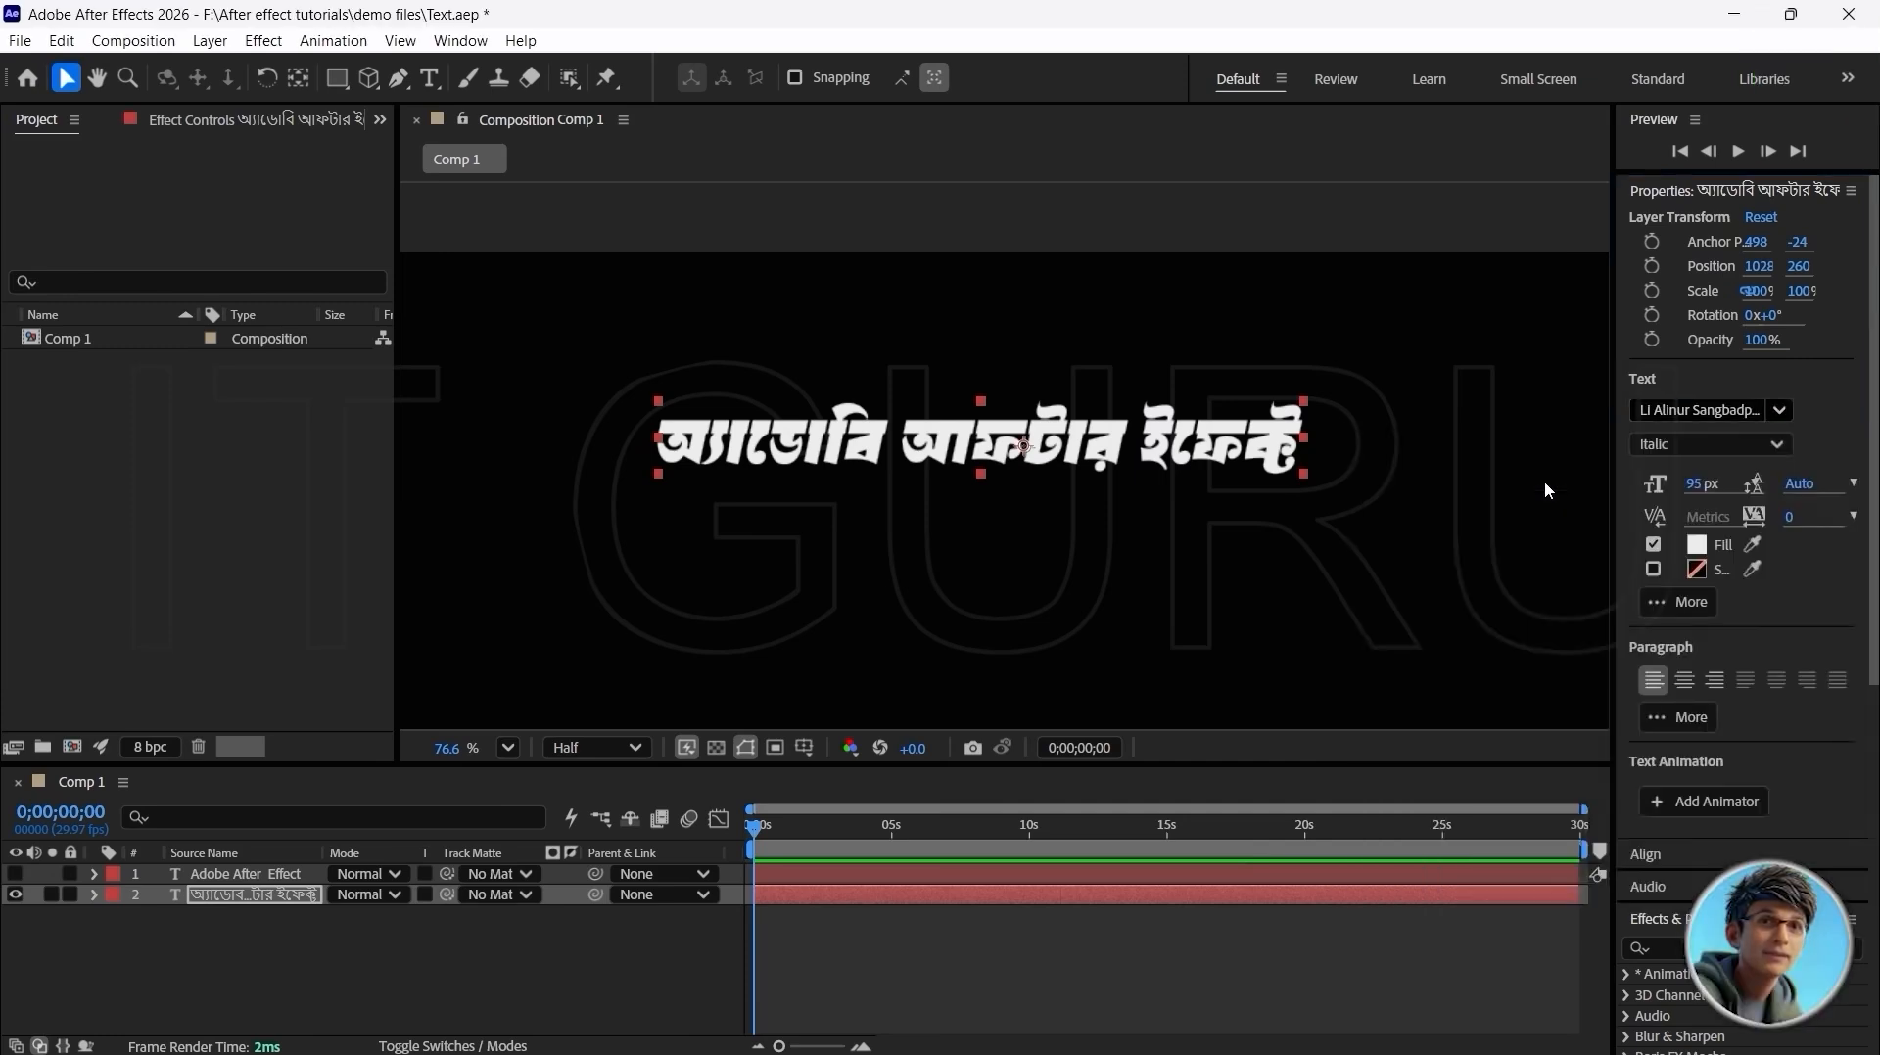
click(1013, 523)
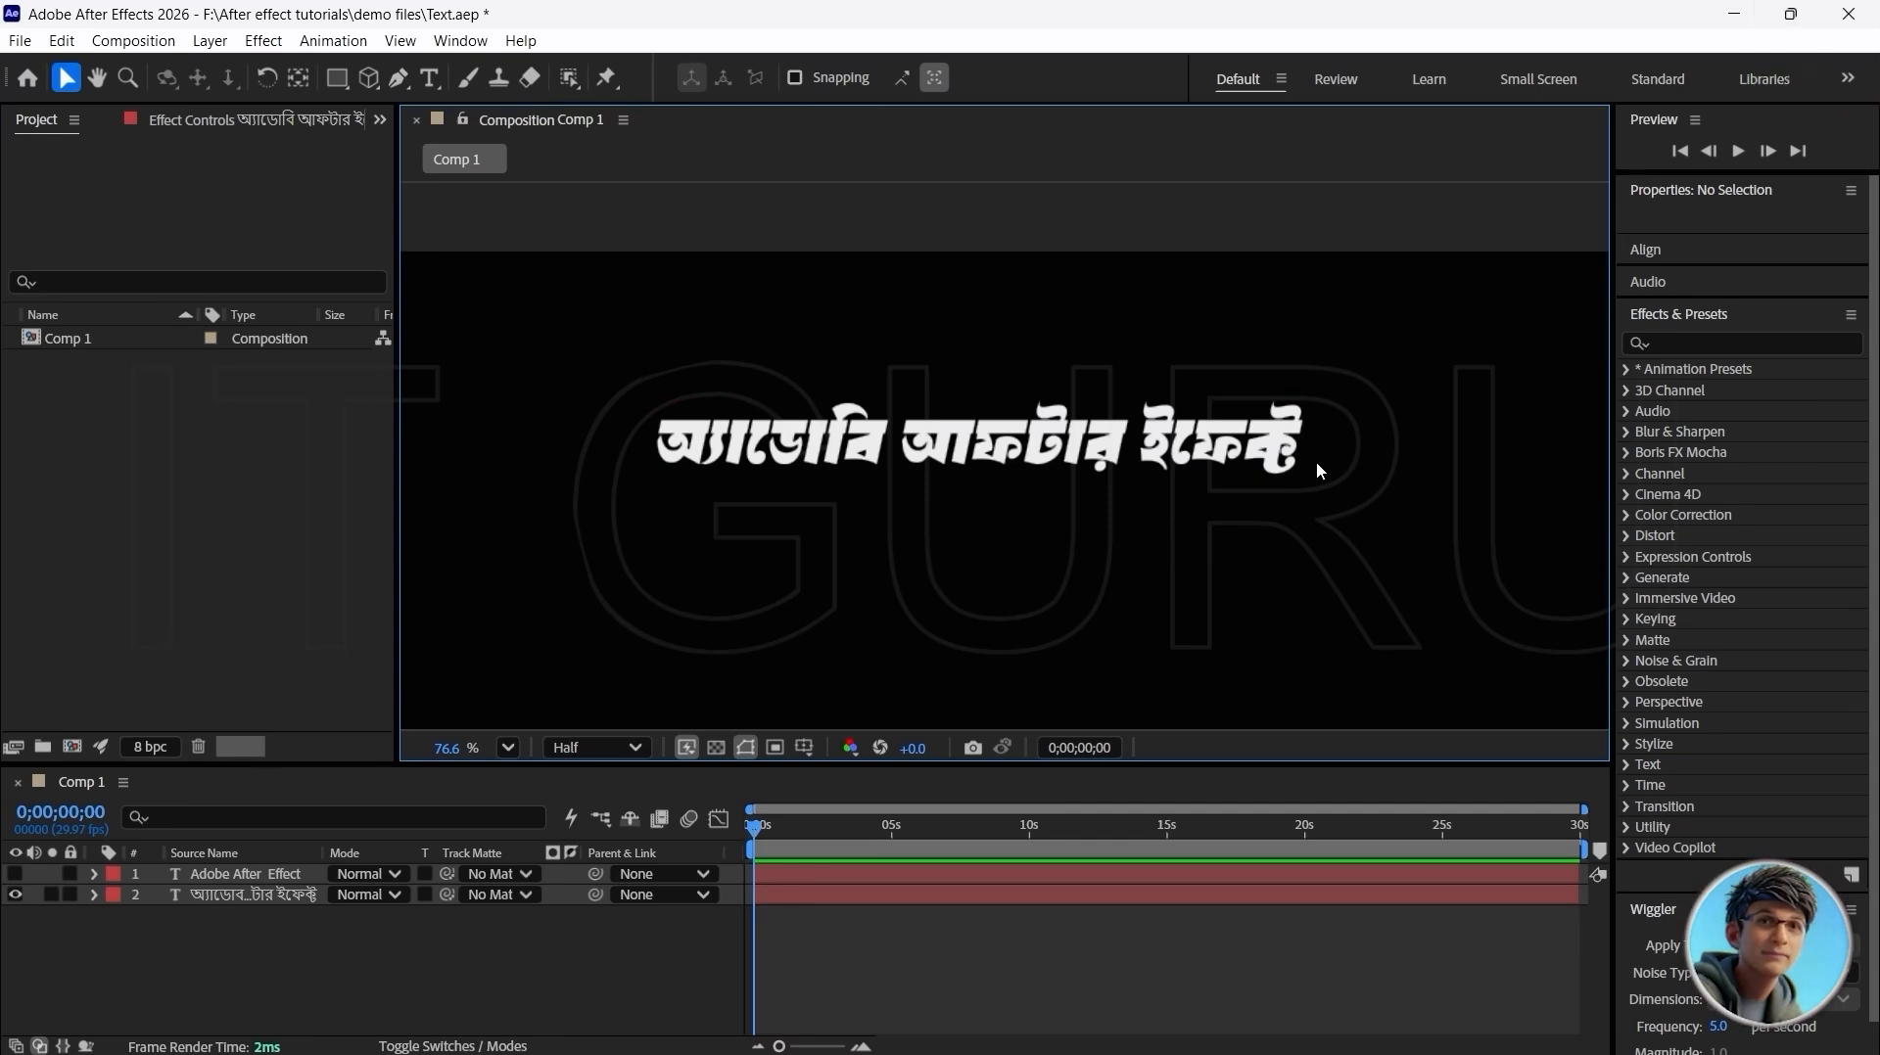
Step: Reposition the Bengali text layer slightly down and to the right, with X at about 1137 and Y at about 329
scroll(949, 529, up, 1)
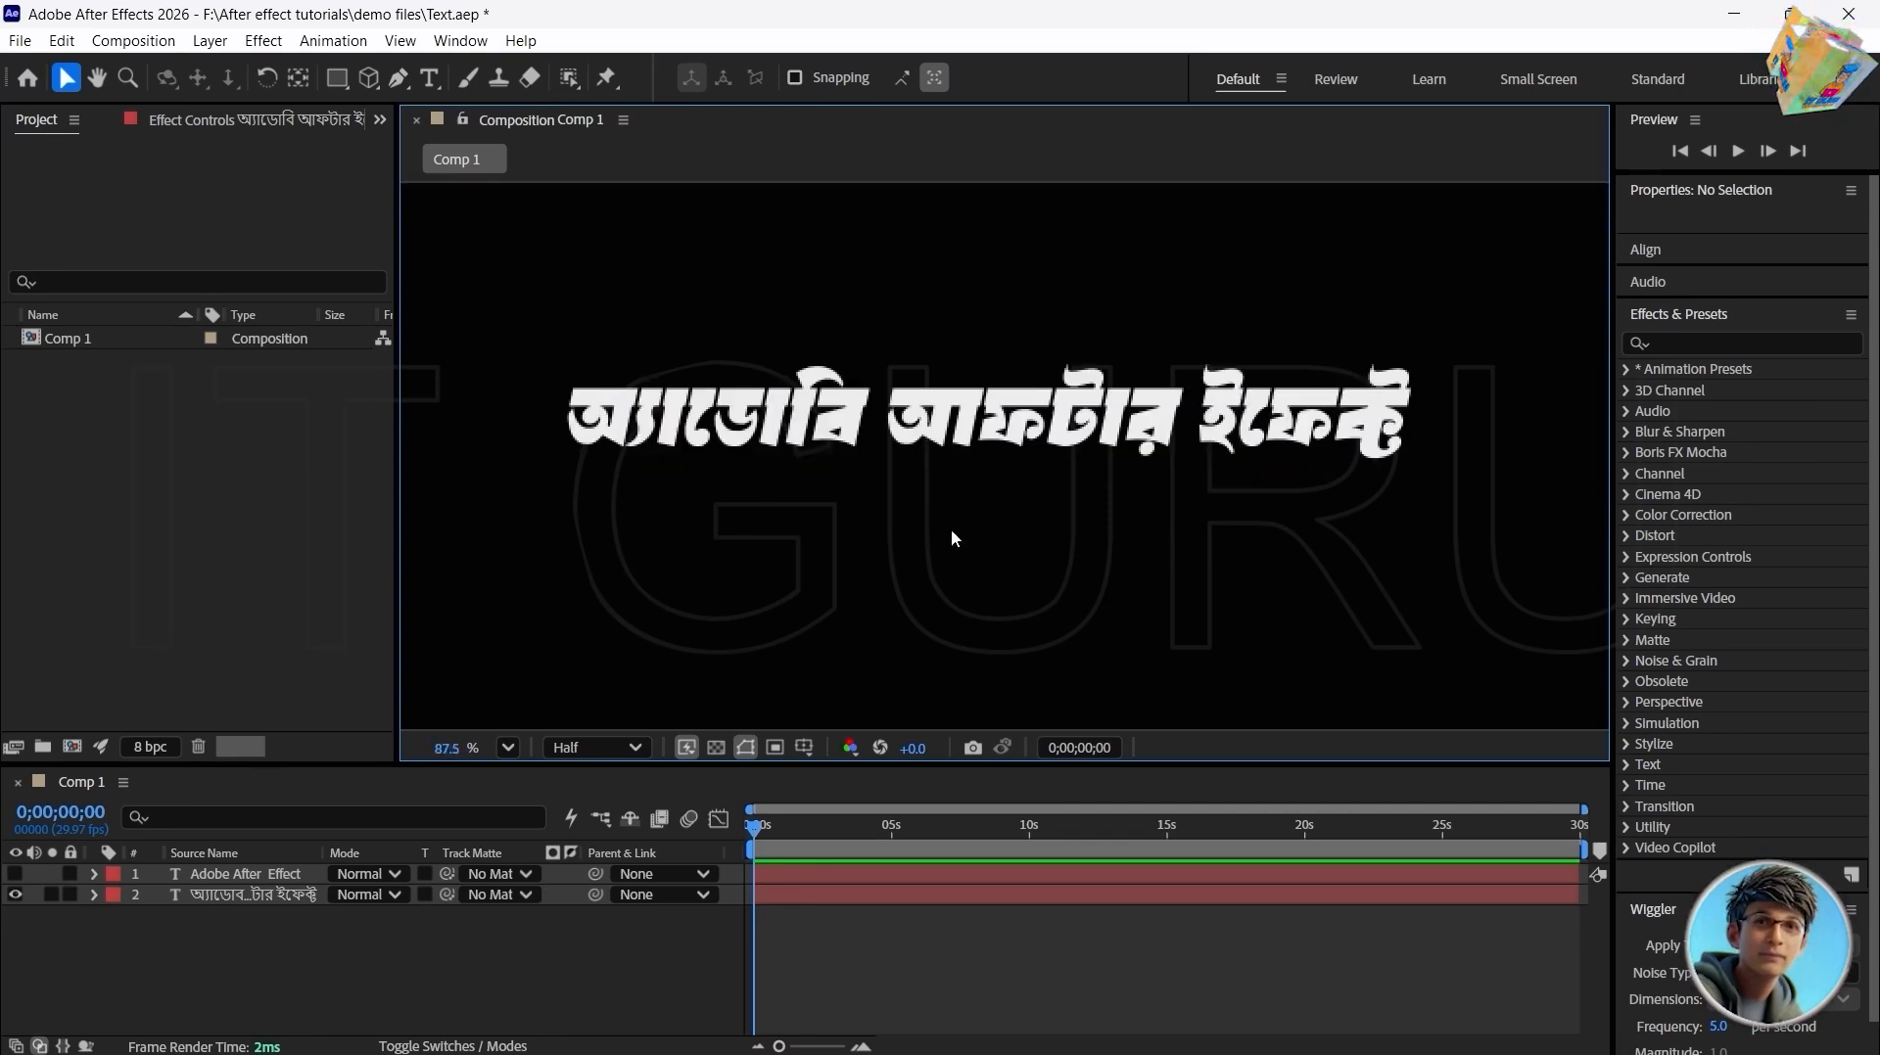
scroll(952, 537, down, 2)
click(979, 478)
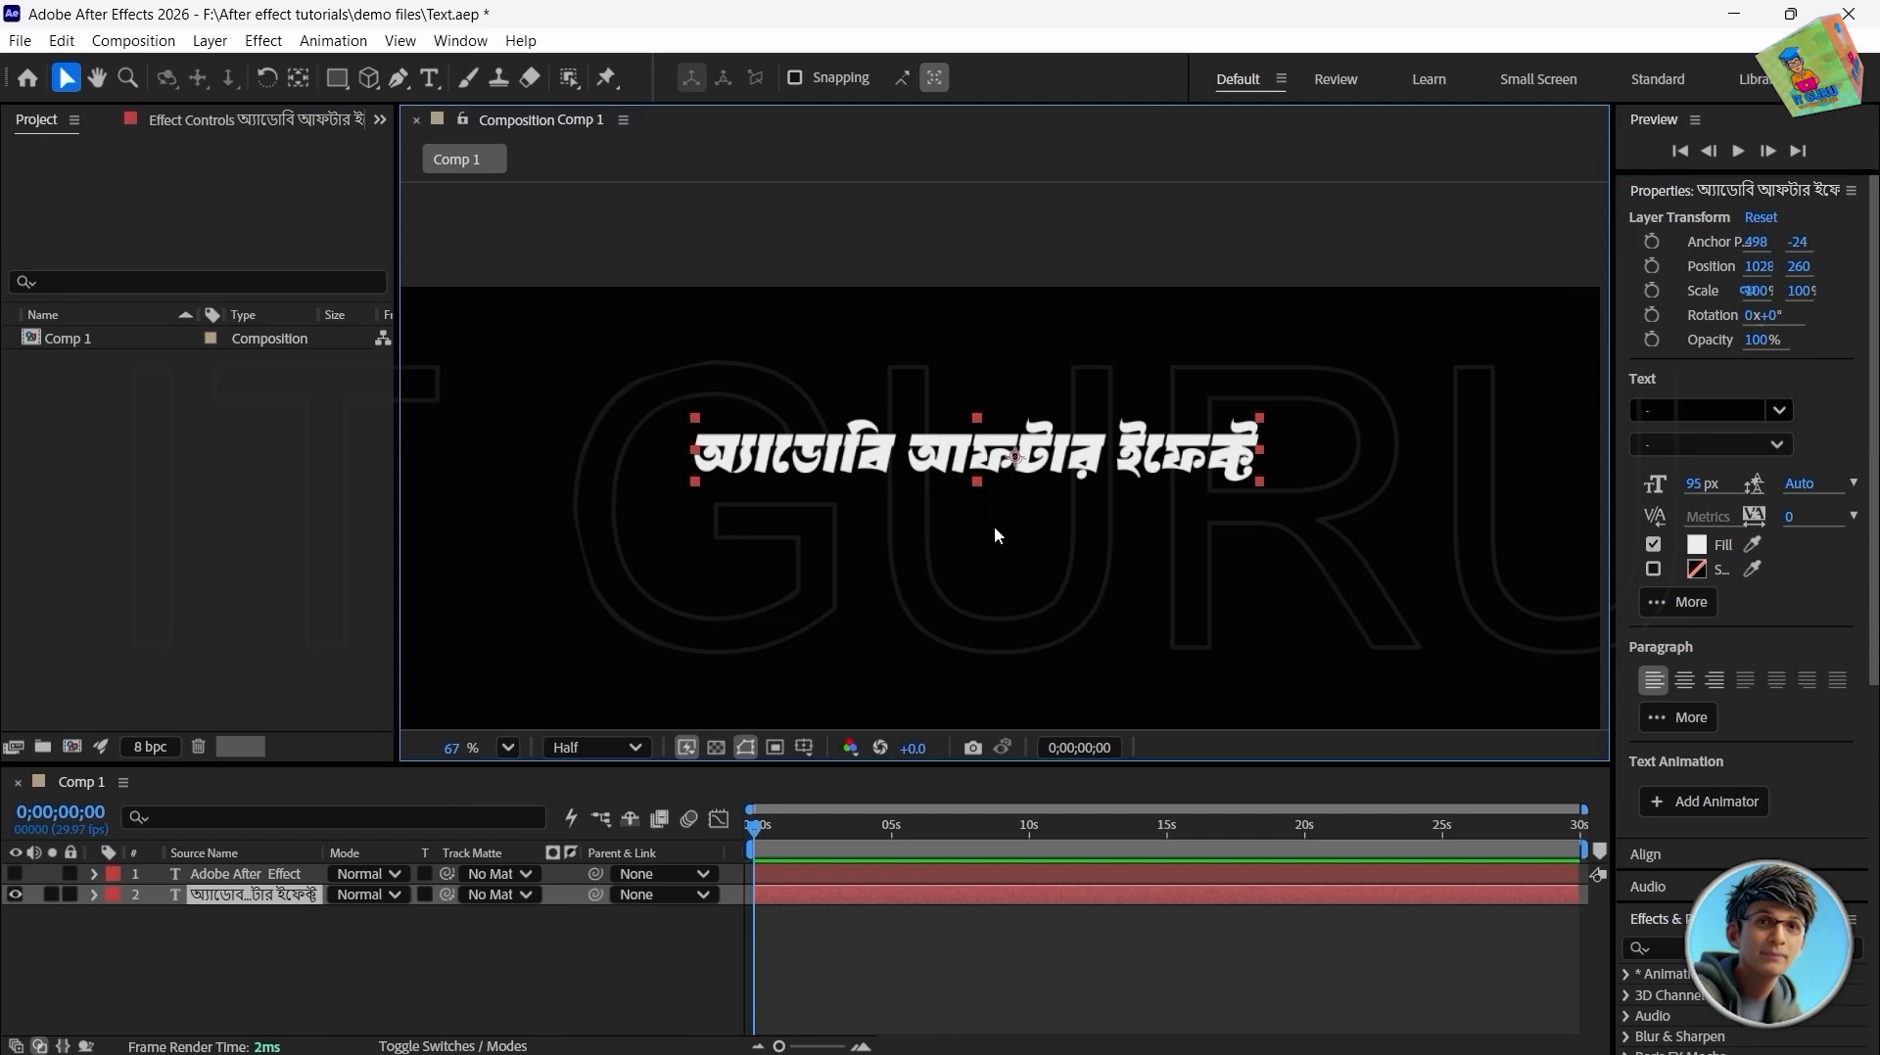
scroll(1018, 529, down, 1)
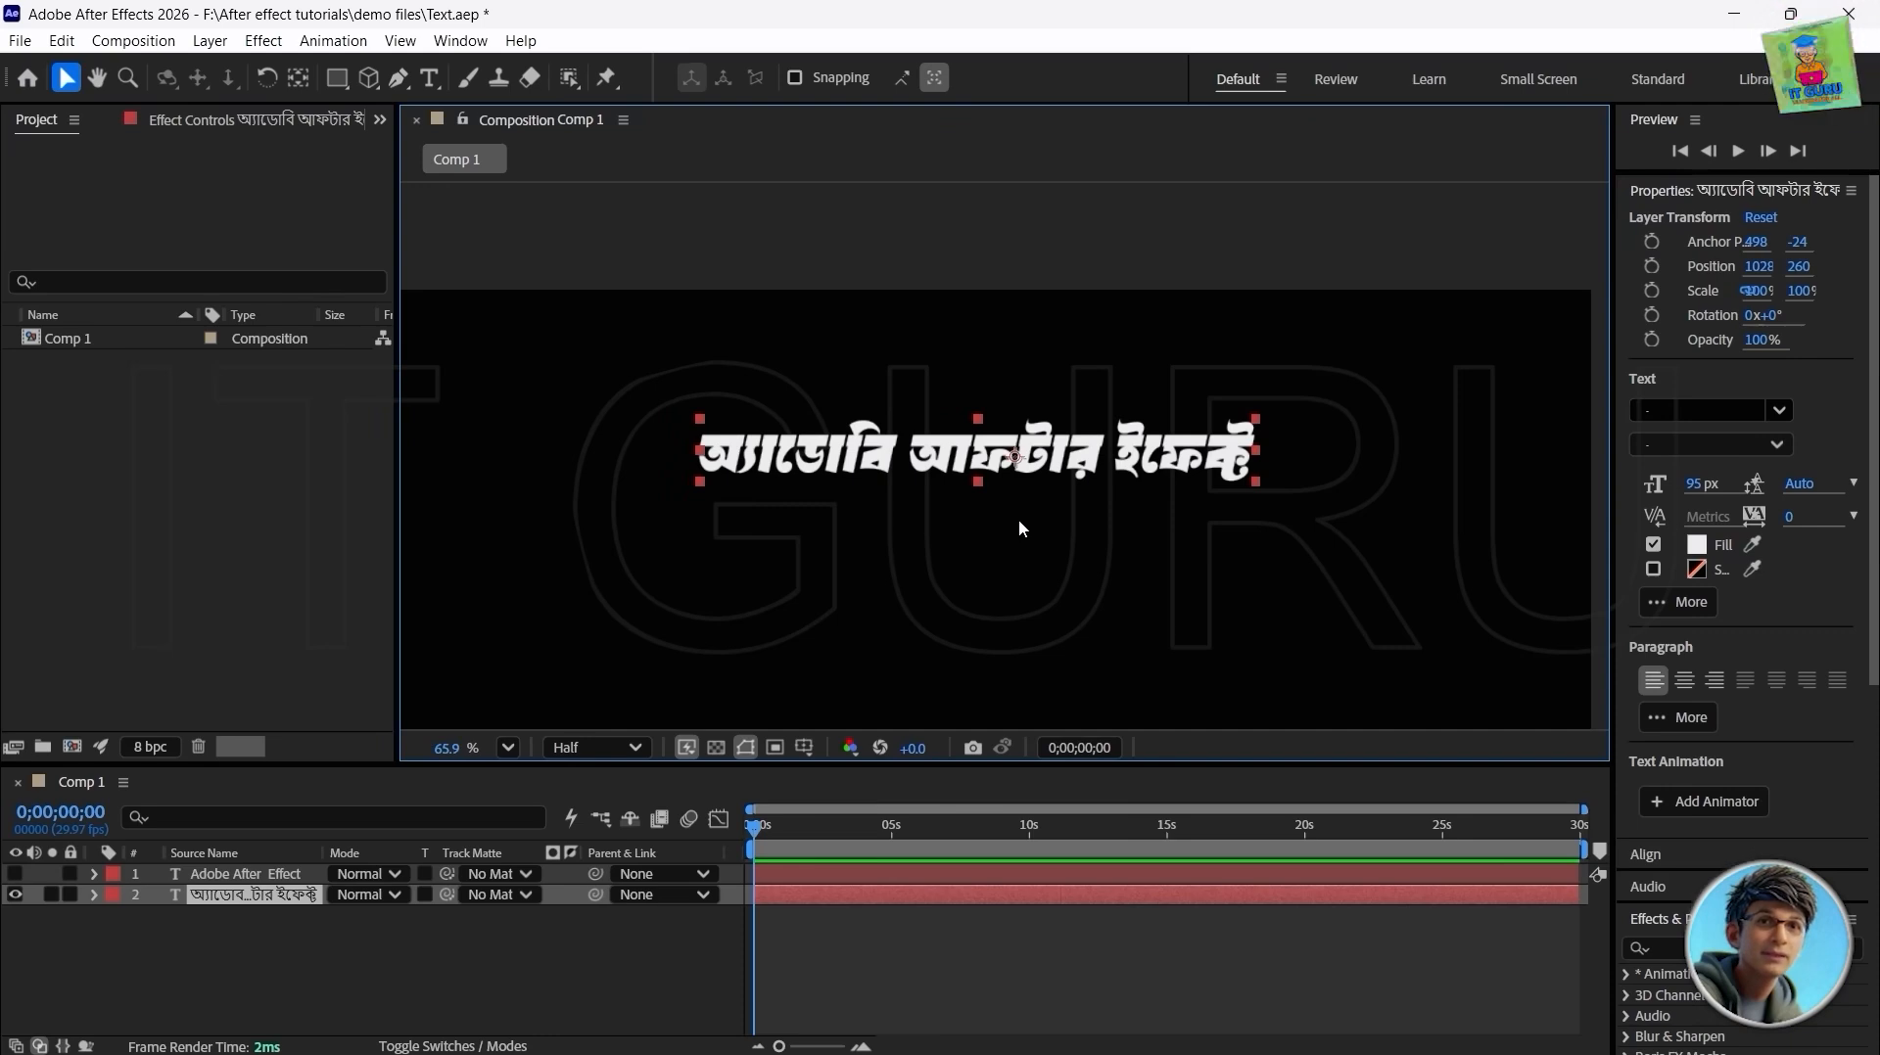
drag(1029, 462, 1077, 513)
click(978, 287)
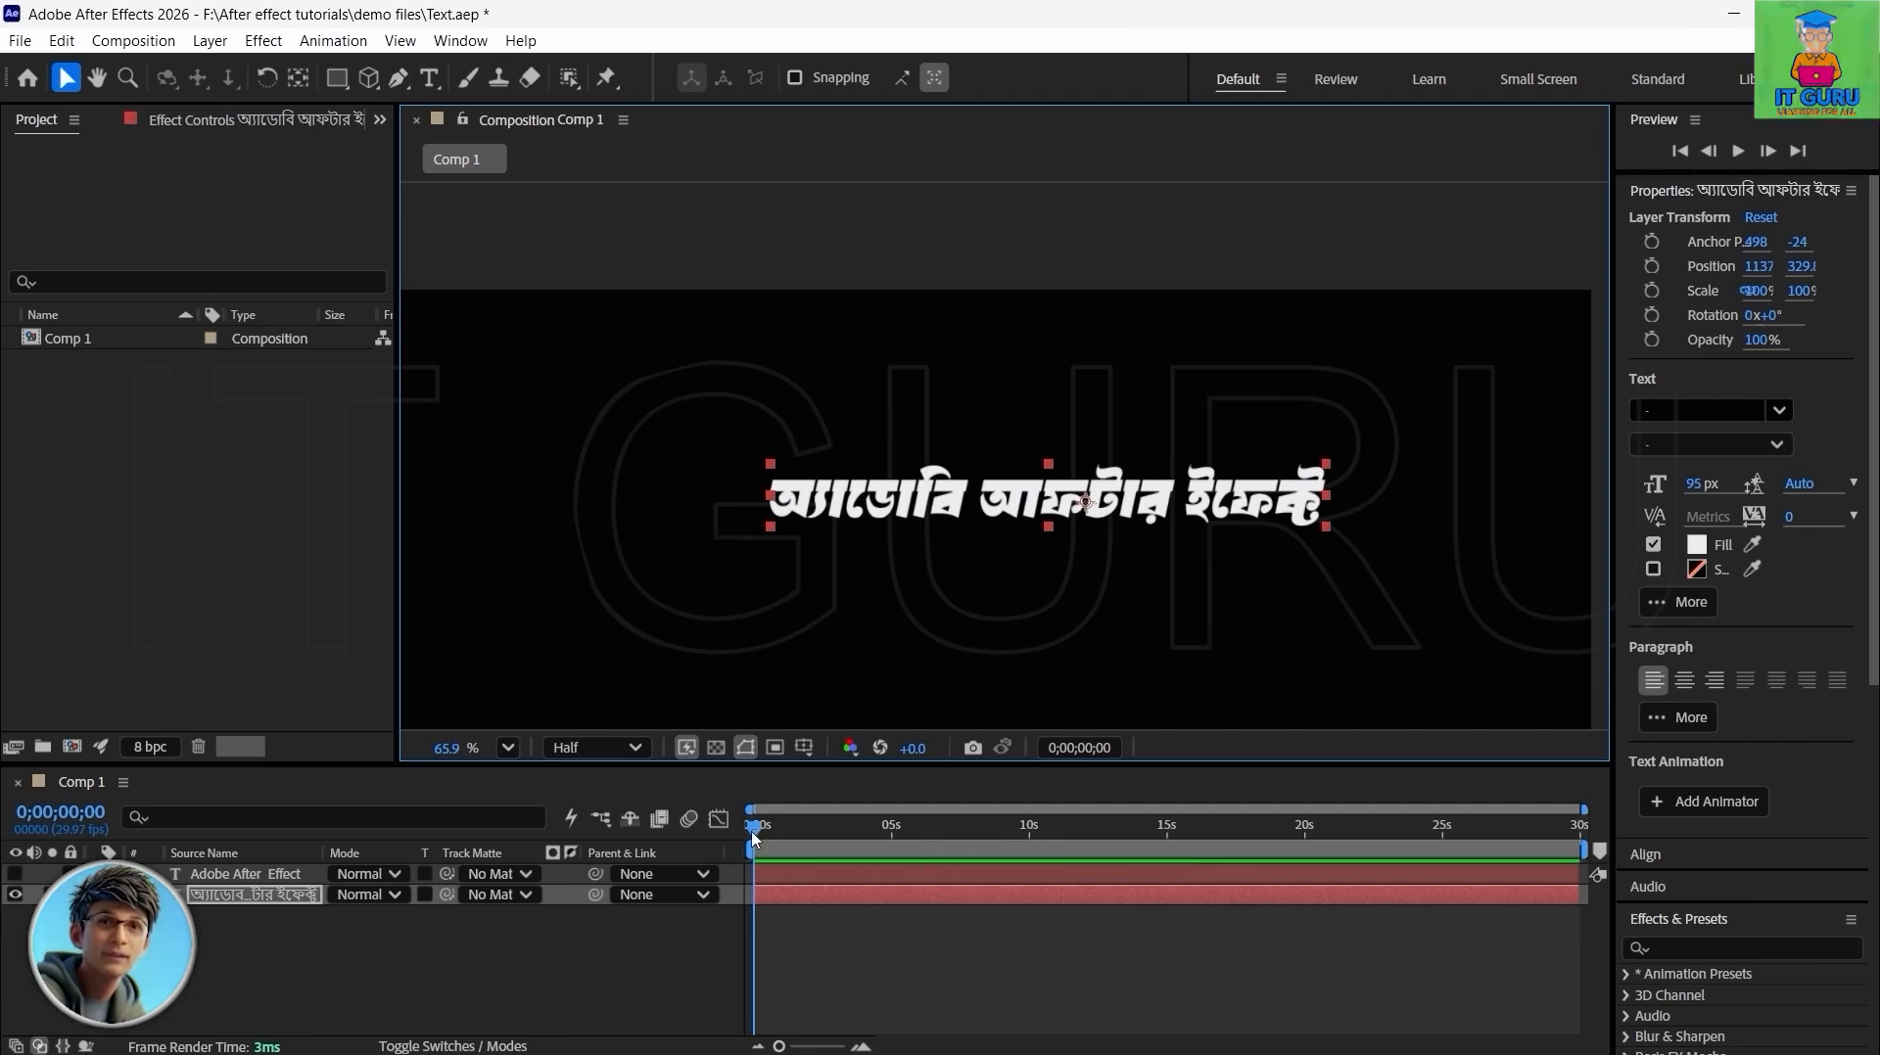
Step: Keyframe the Bengali layer's Opacity at 100% at 0;00;03;03 and at 0% at 0;00;01;13
drag(770, 855, 844, 854)
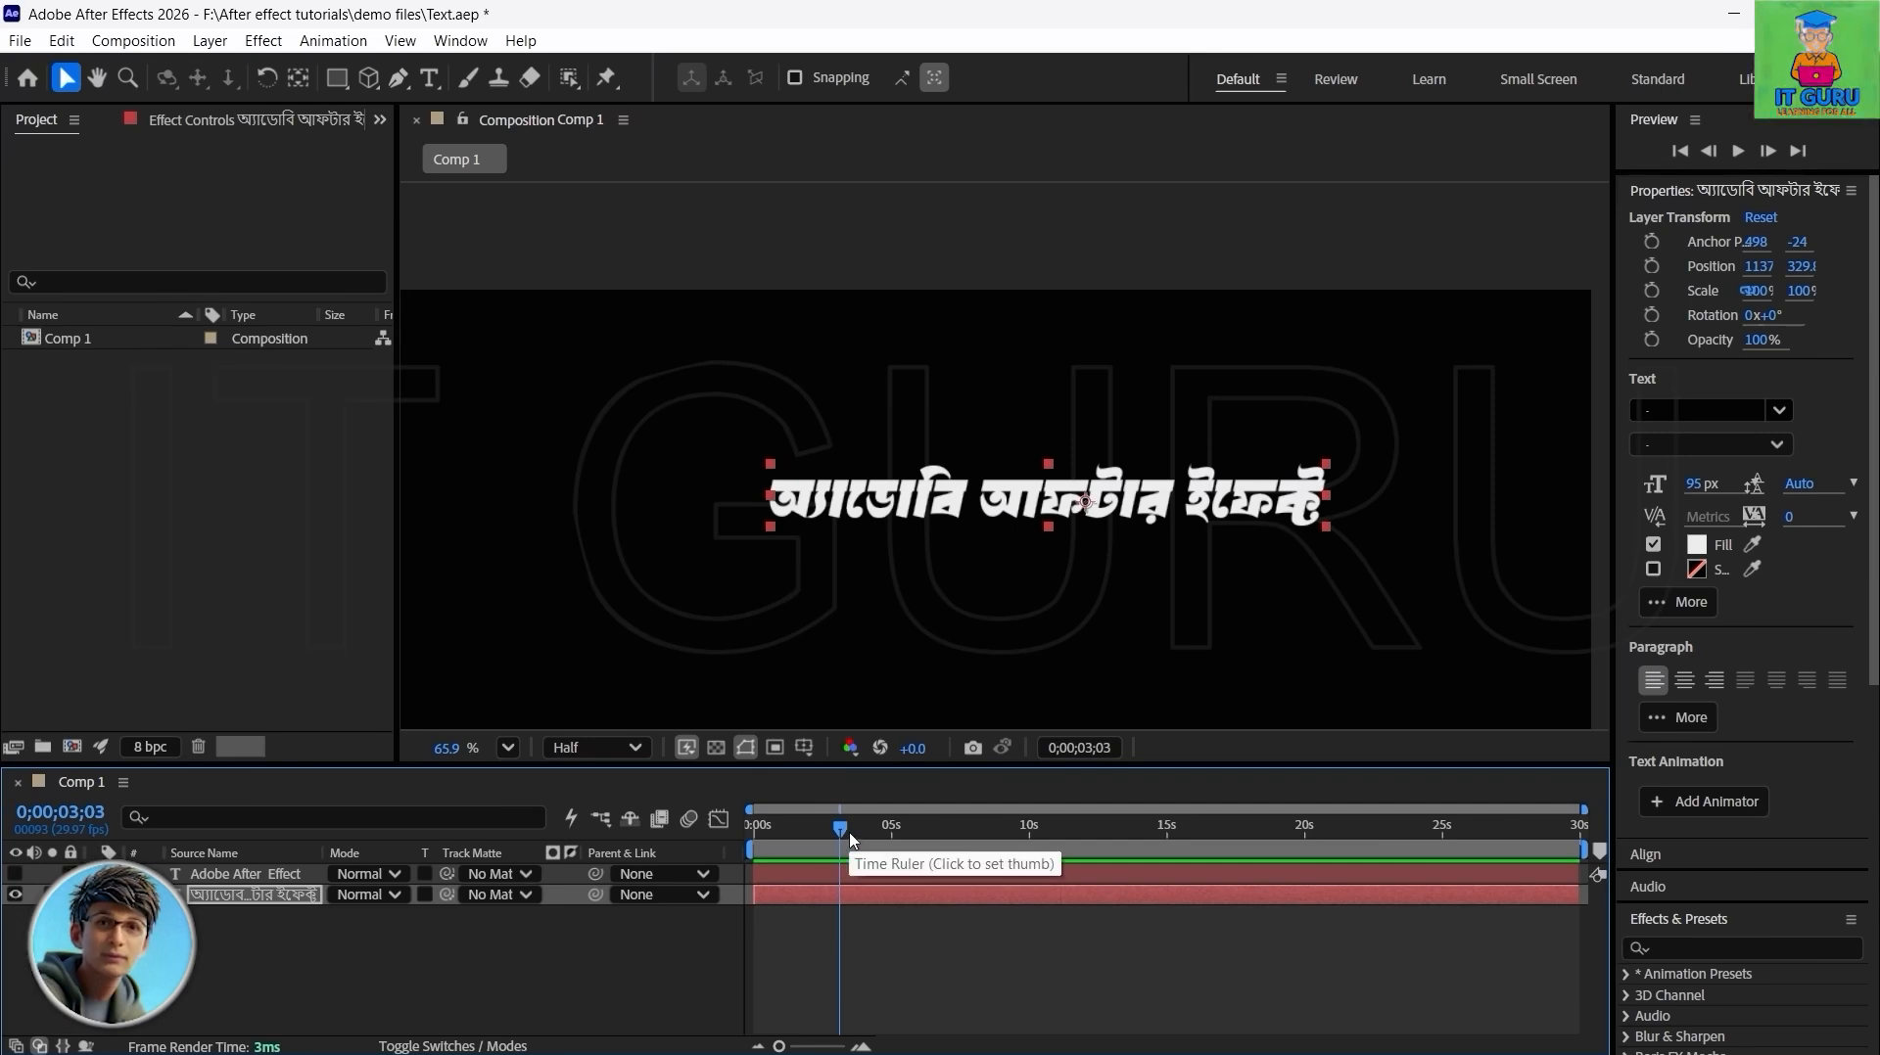
key(t)
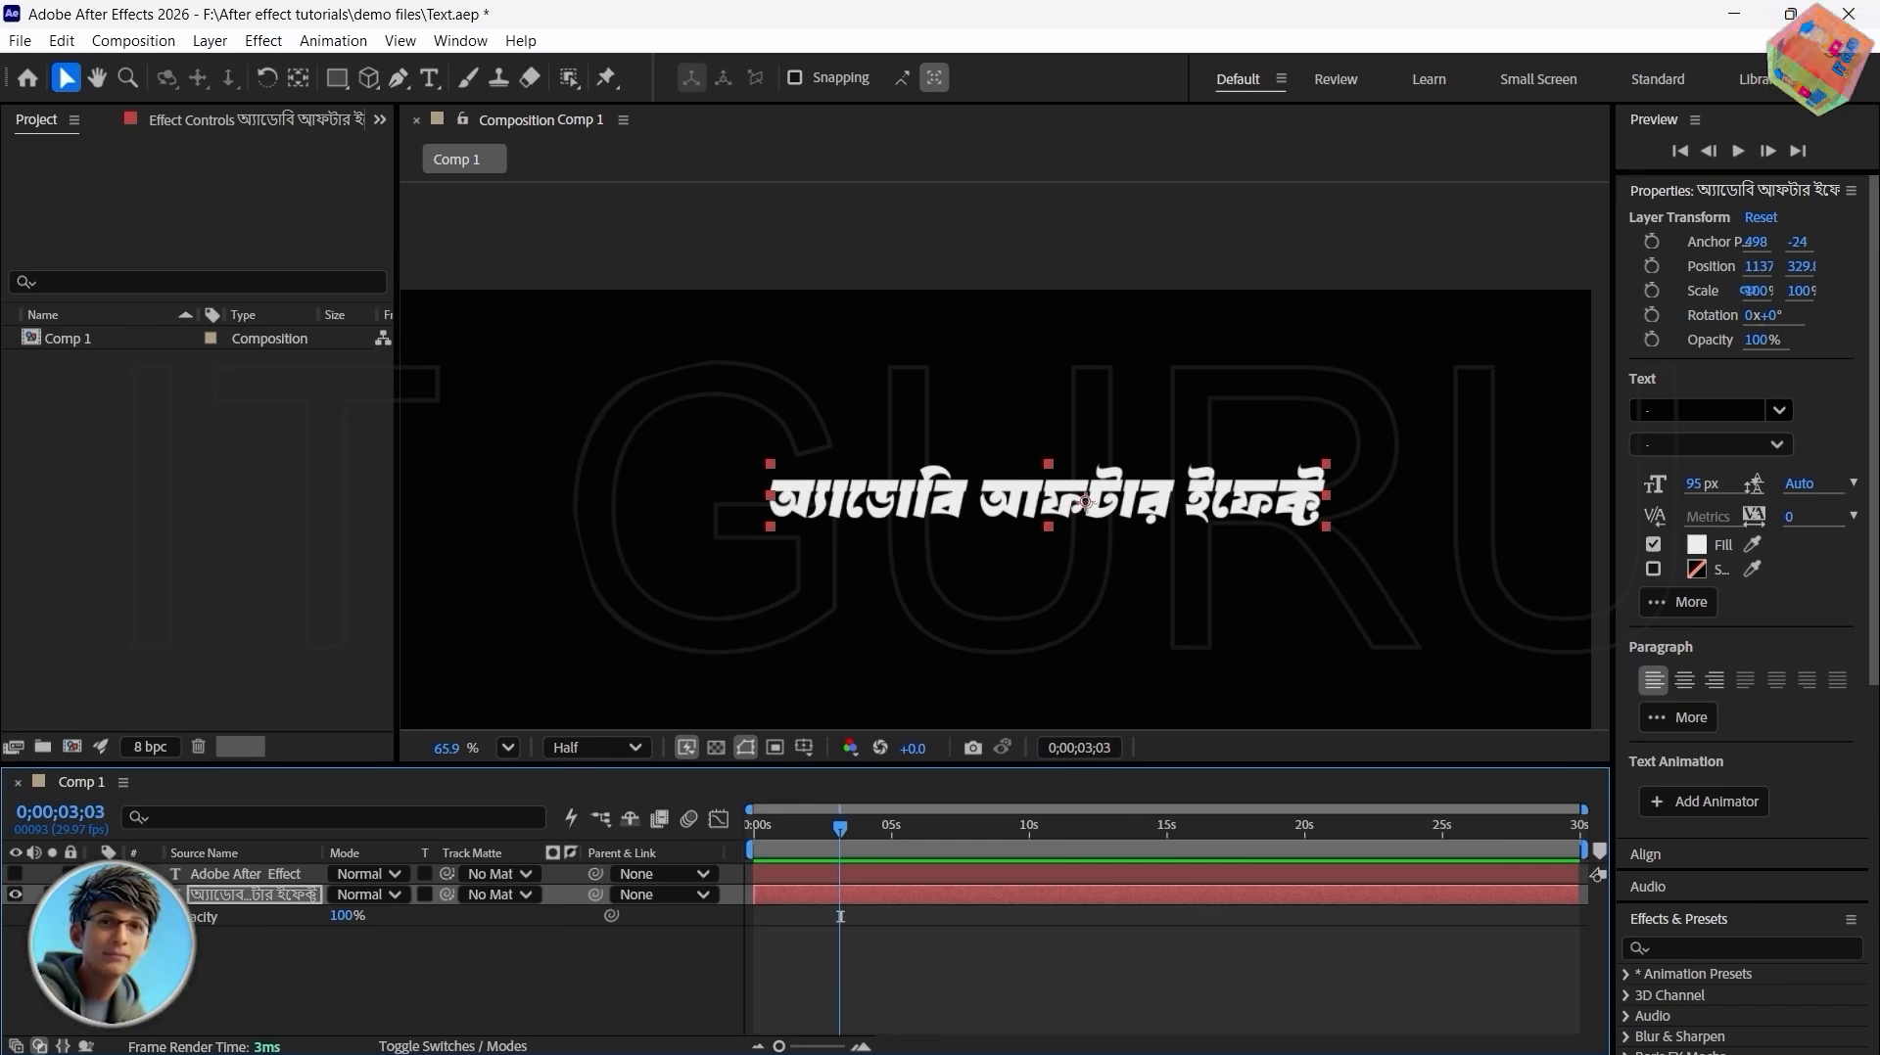
click(181, 917)
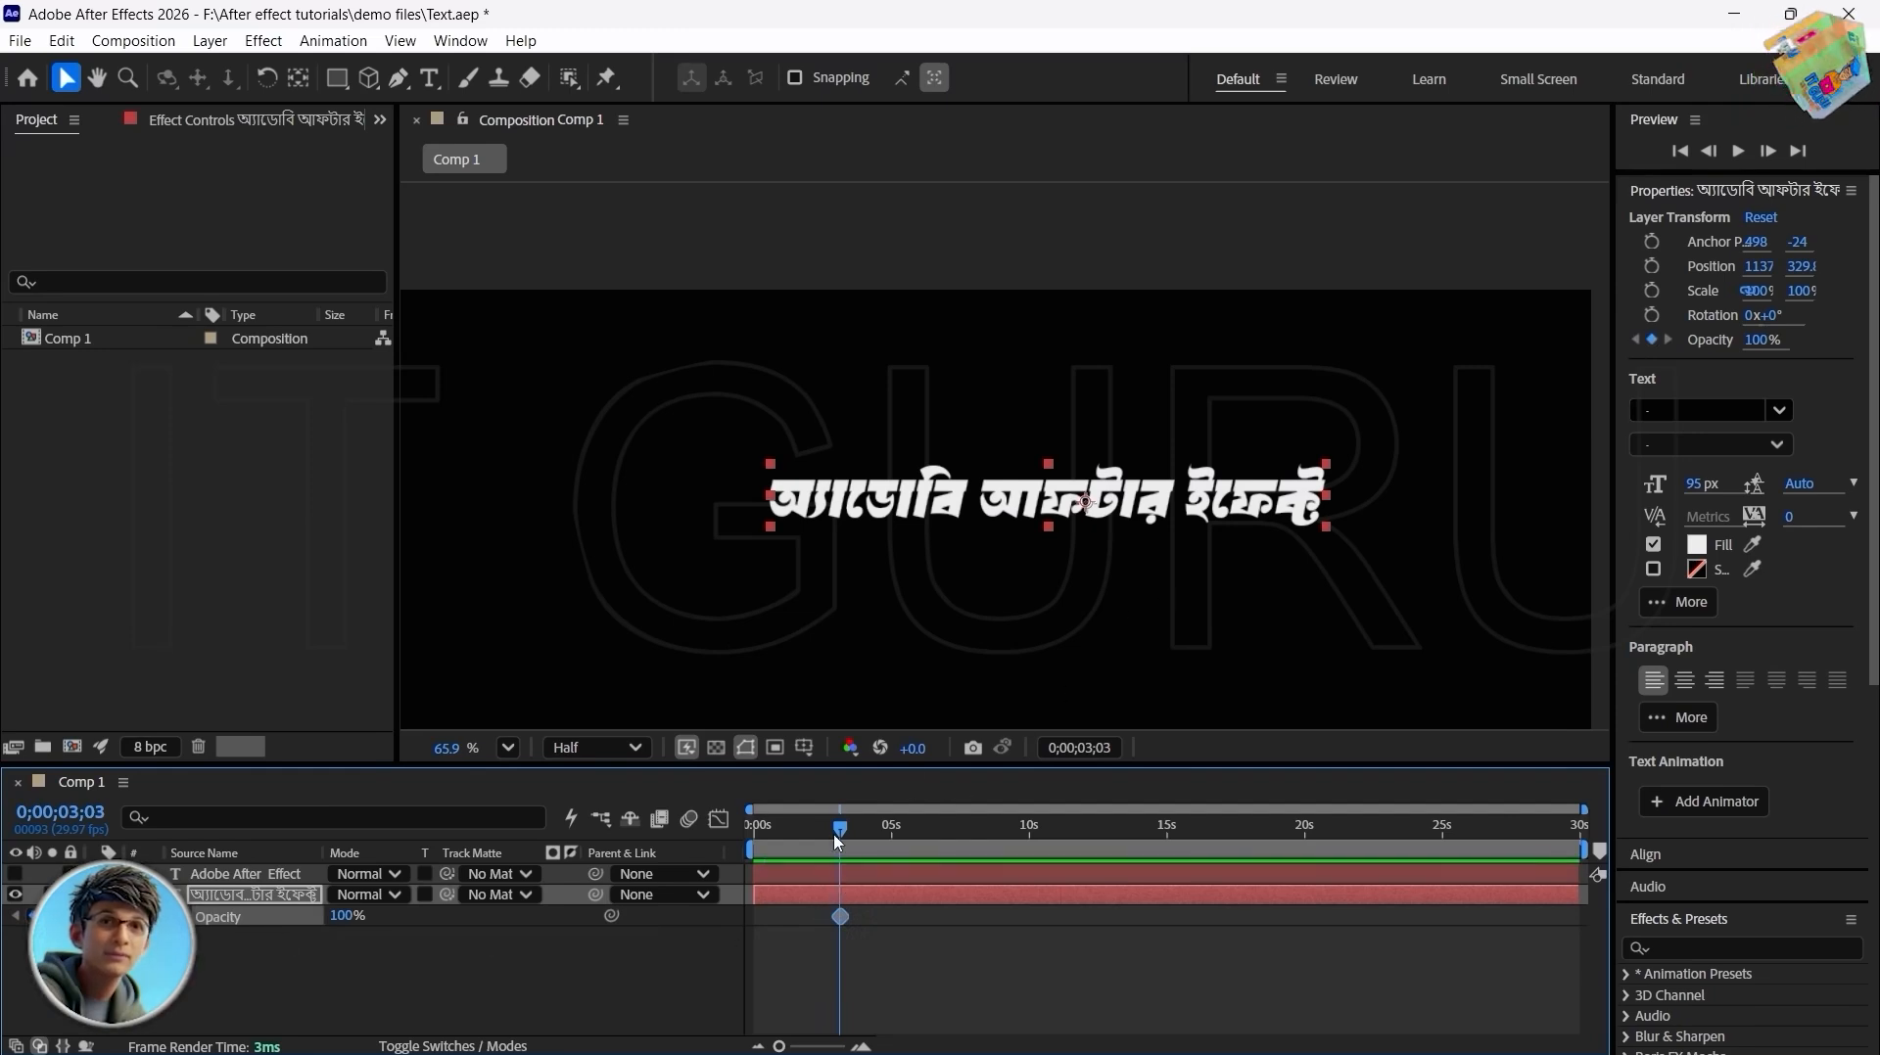
drag(840, 839, 794, 837)
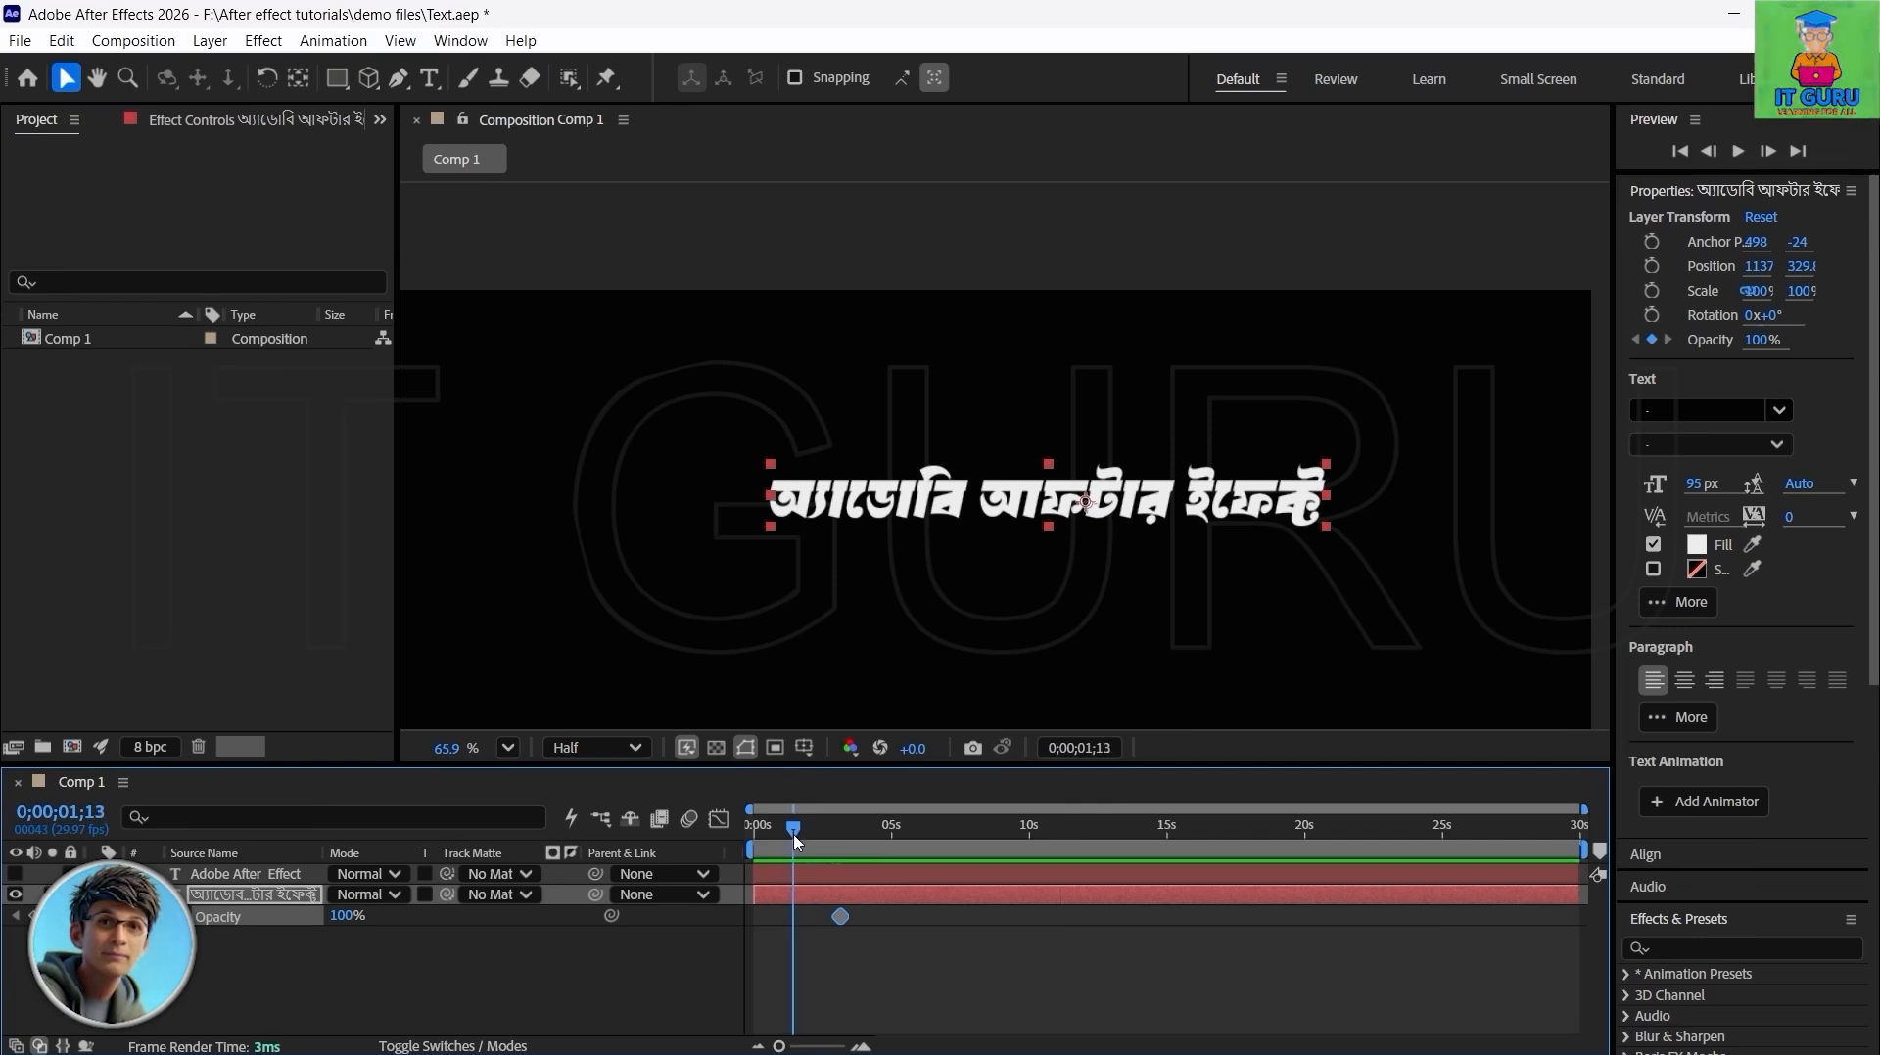
drag(351, 917, 201, 951)
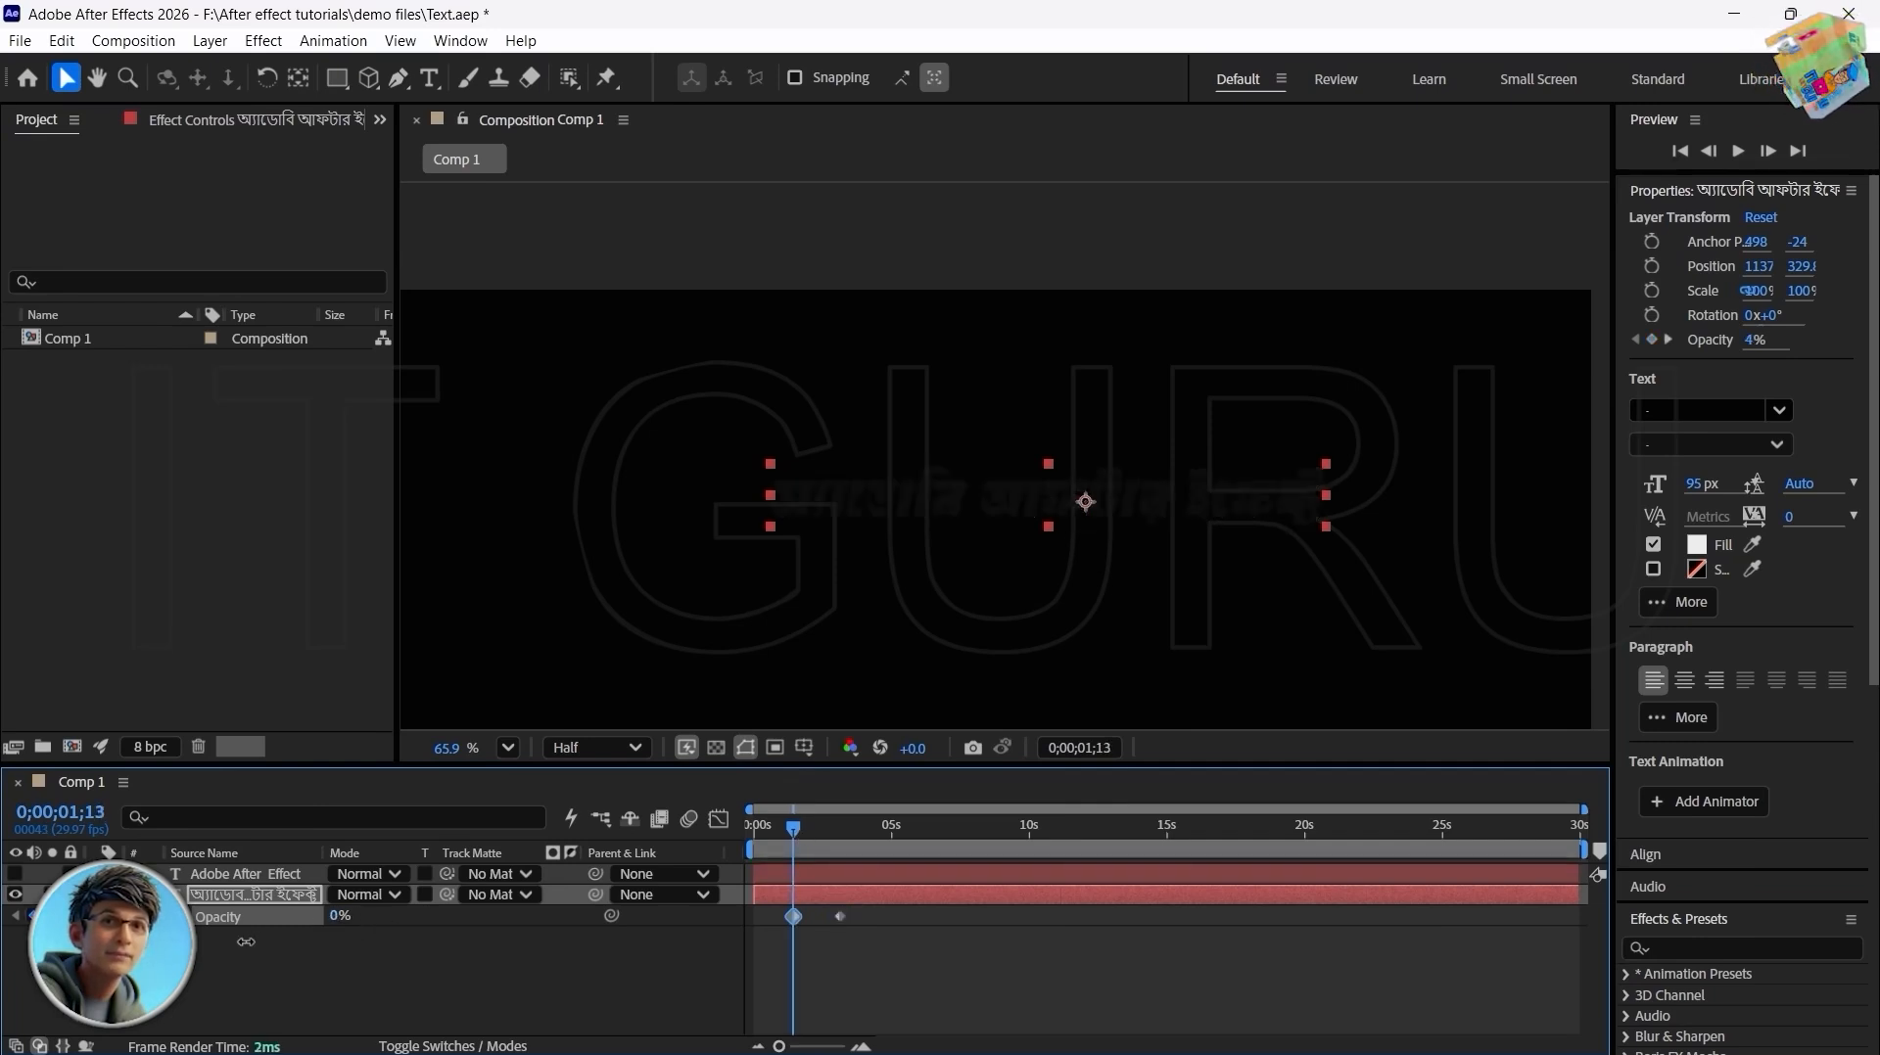
click(916, 955)
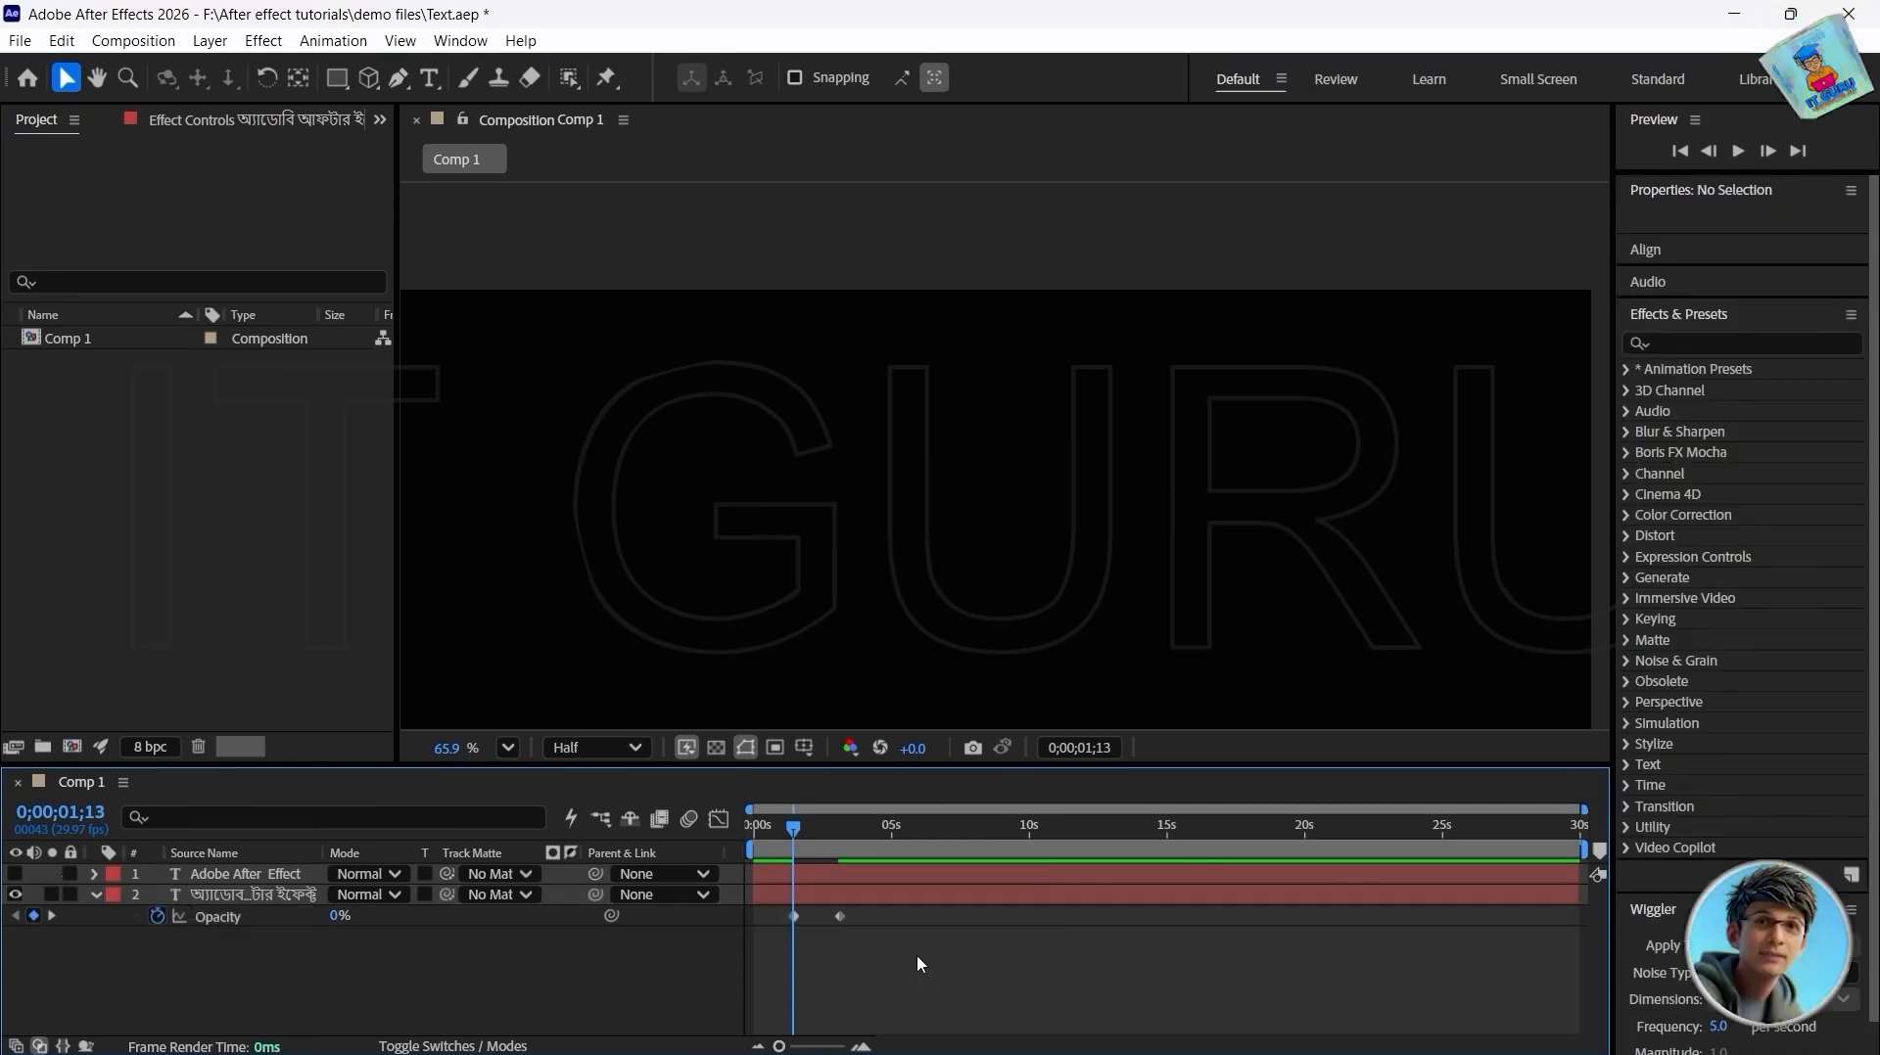
Step: Preview the Bengali text's fade-in from about 0;00;00;24
mouse_move(793, 830)
mouse_down()
mouse_move(708, 831)
mouse_move(898, 831)
mouse_move(779, 842)
mouse_up()
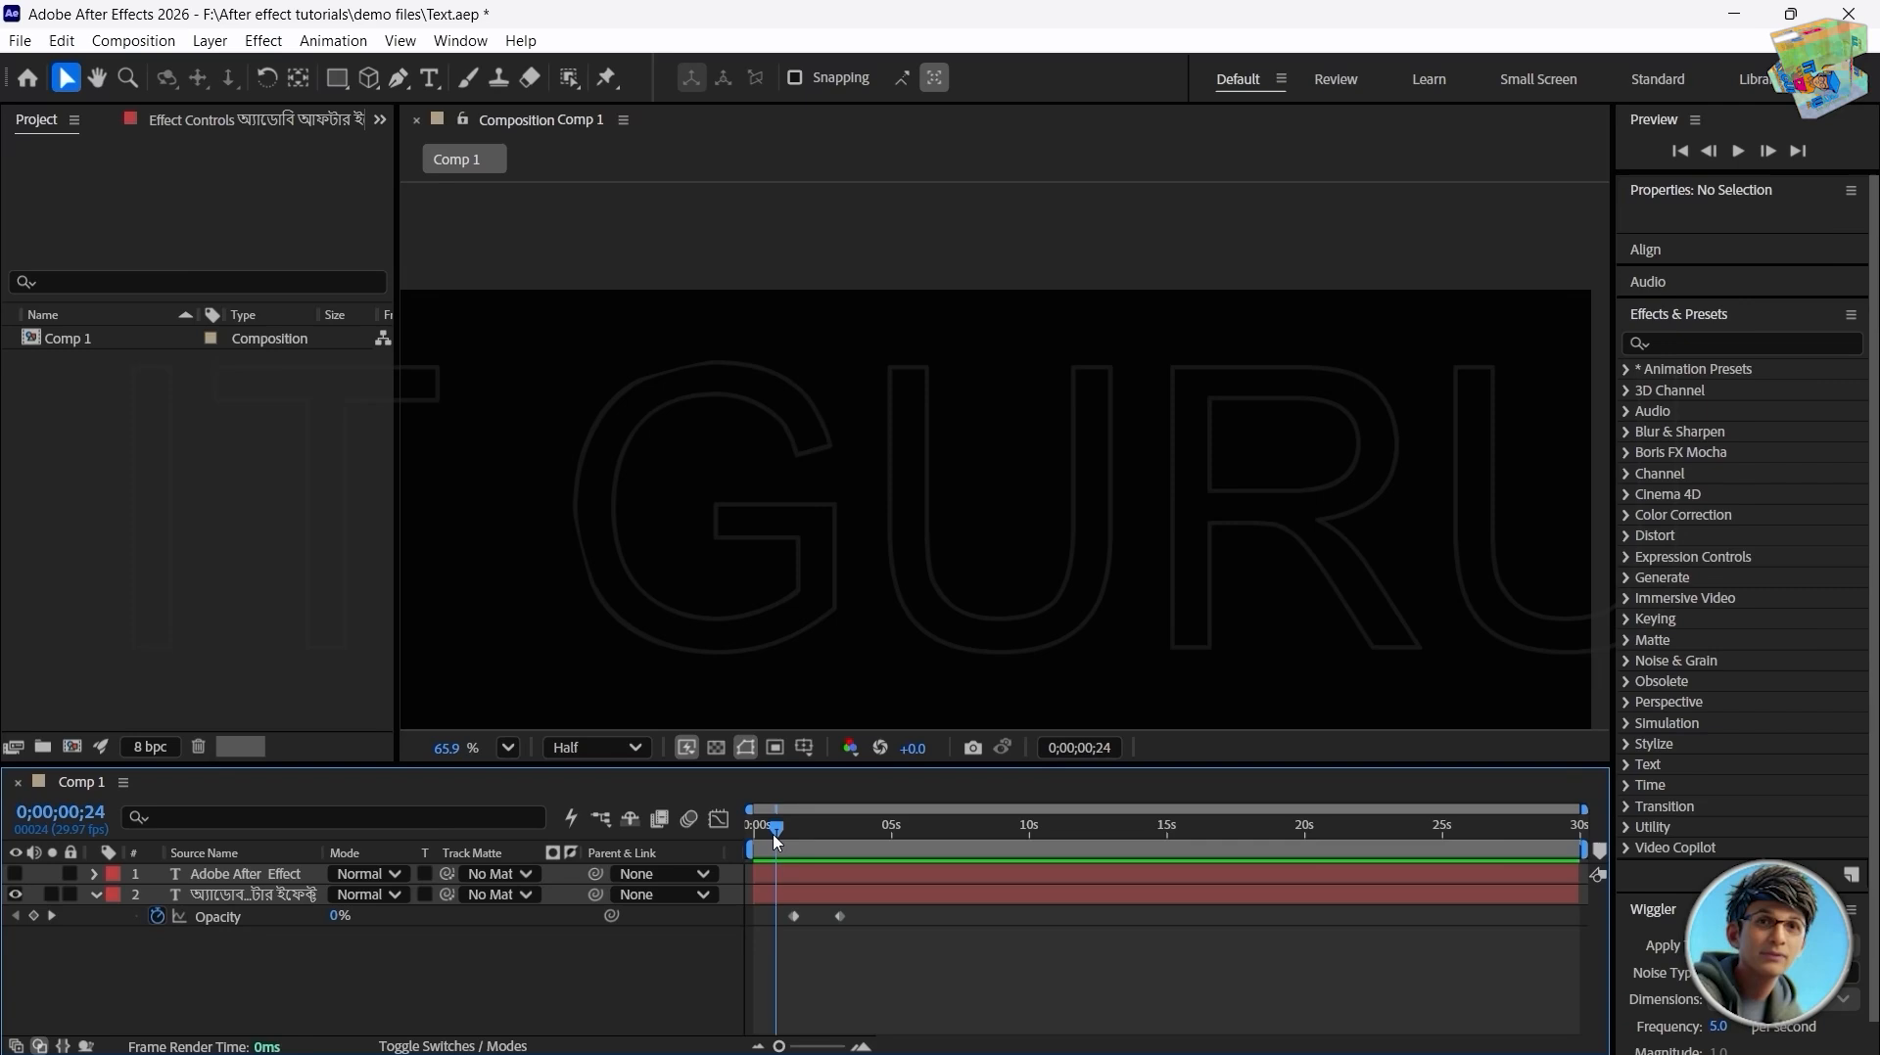
key(space)
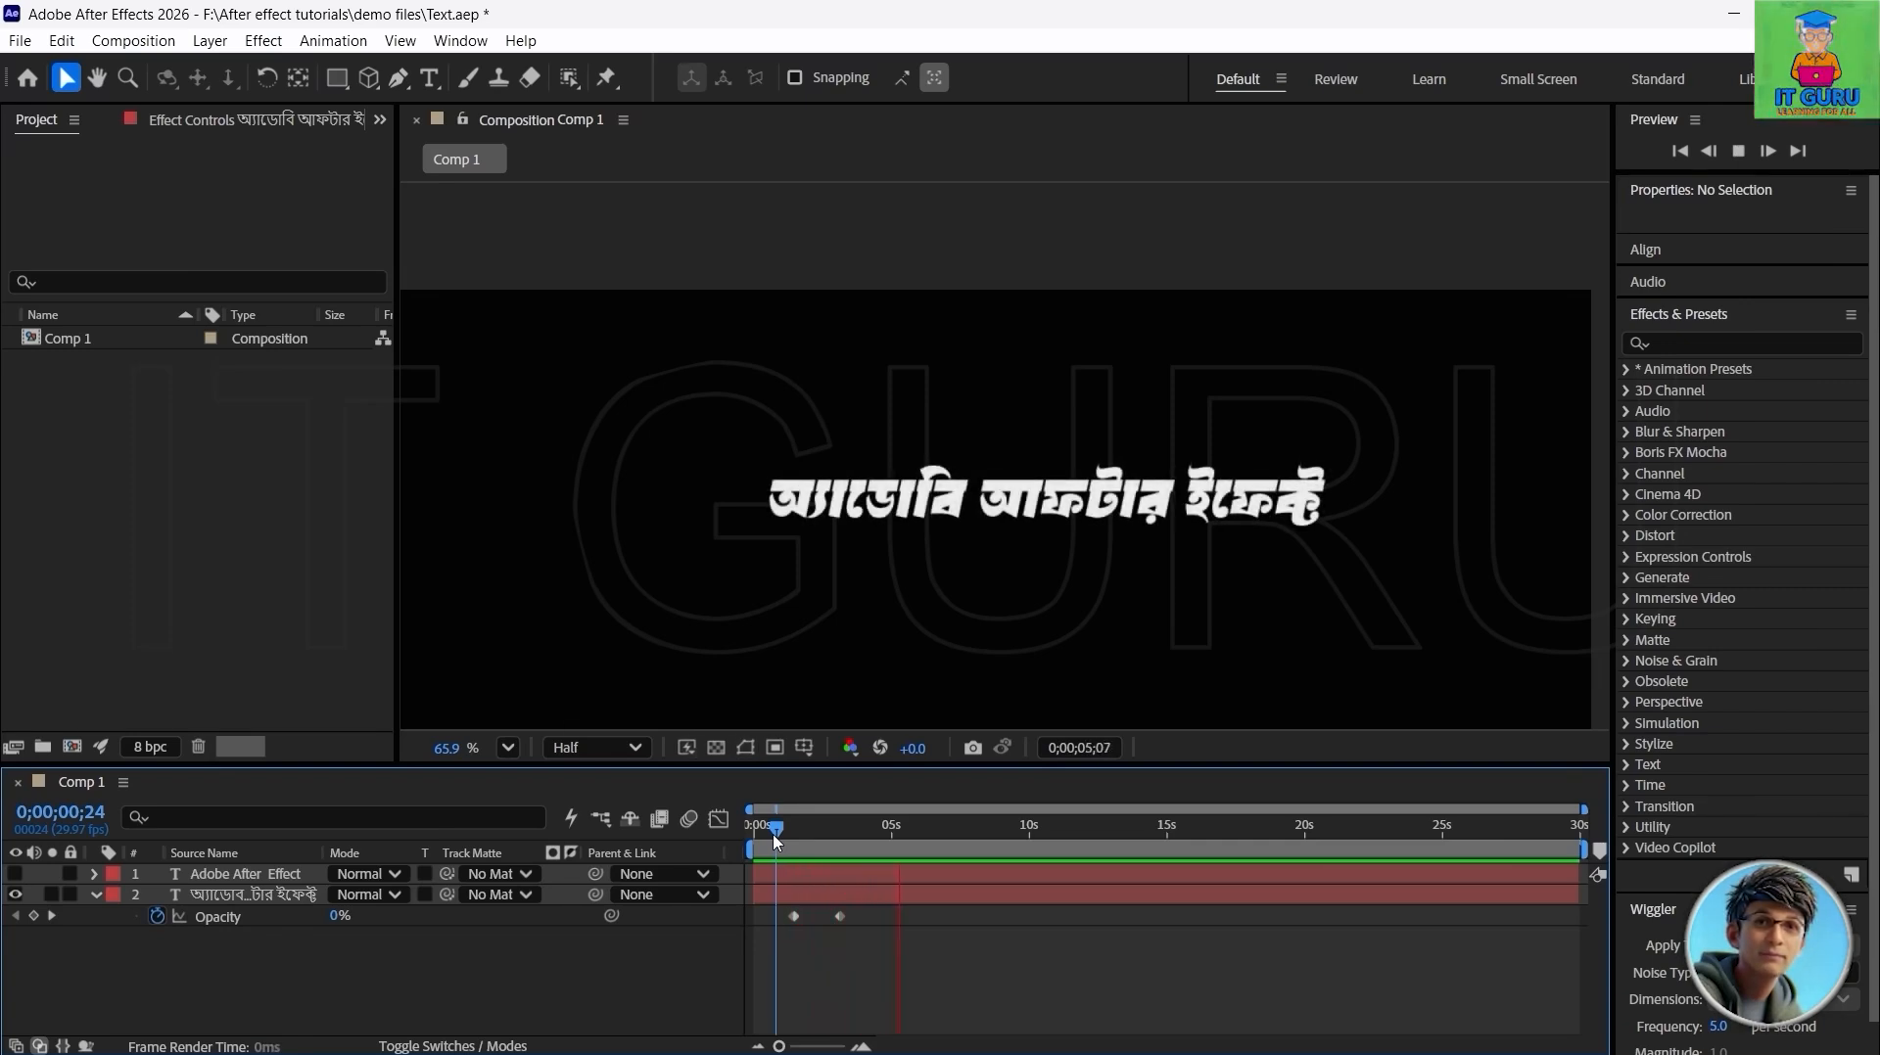
key(space)
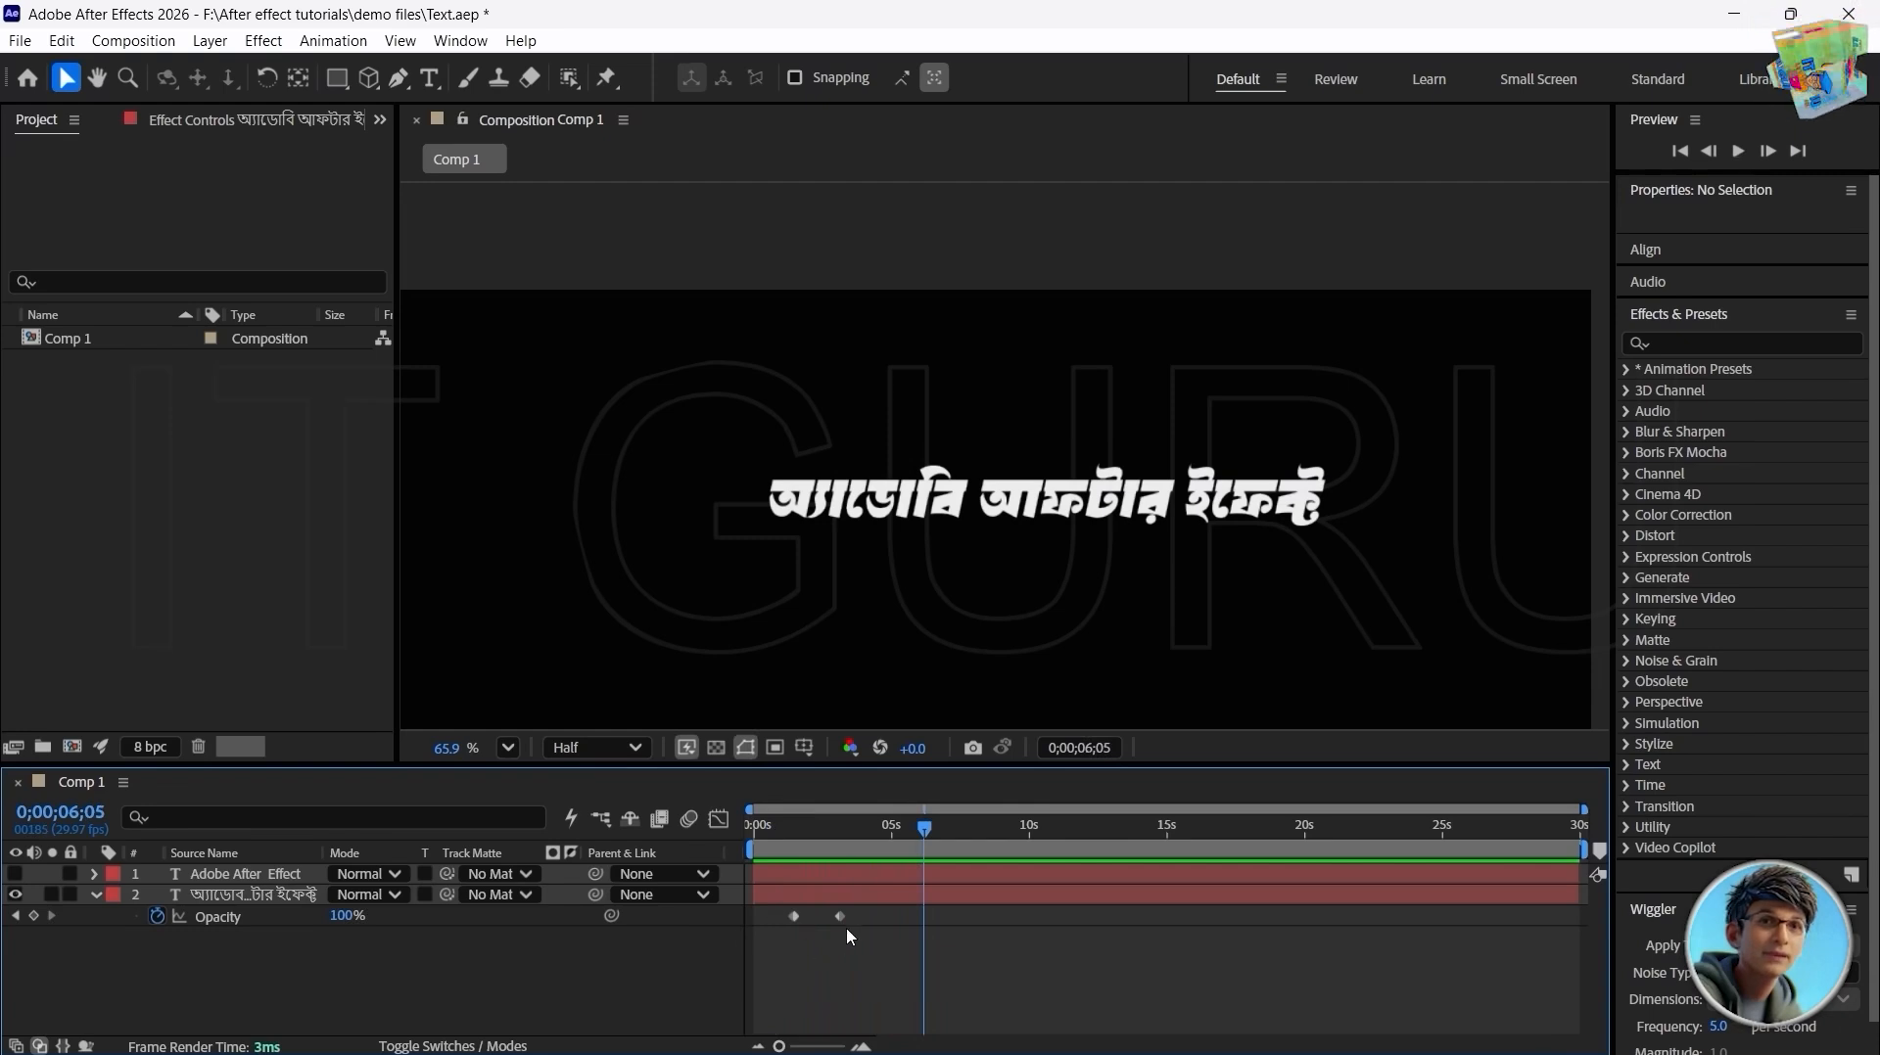
Step: Remove the Opacity keyframes from the Bengali text layer and collapse its properties
click(156, 917)
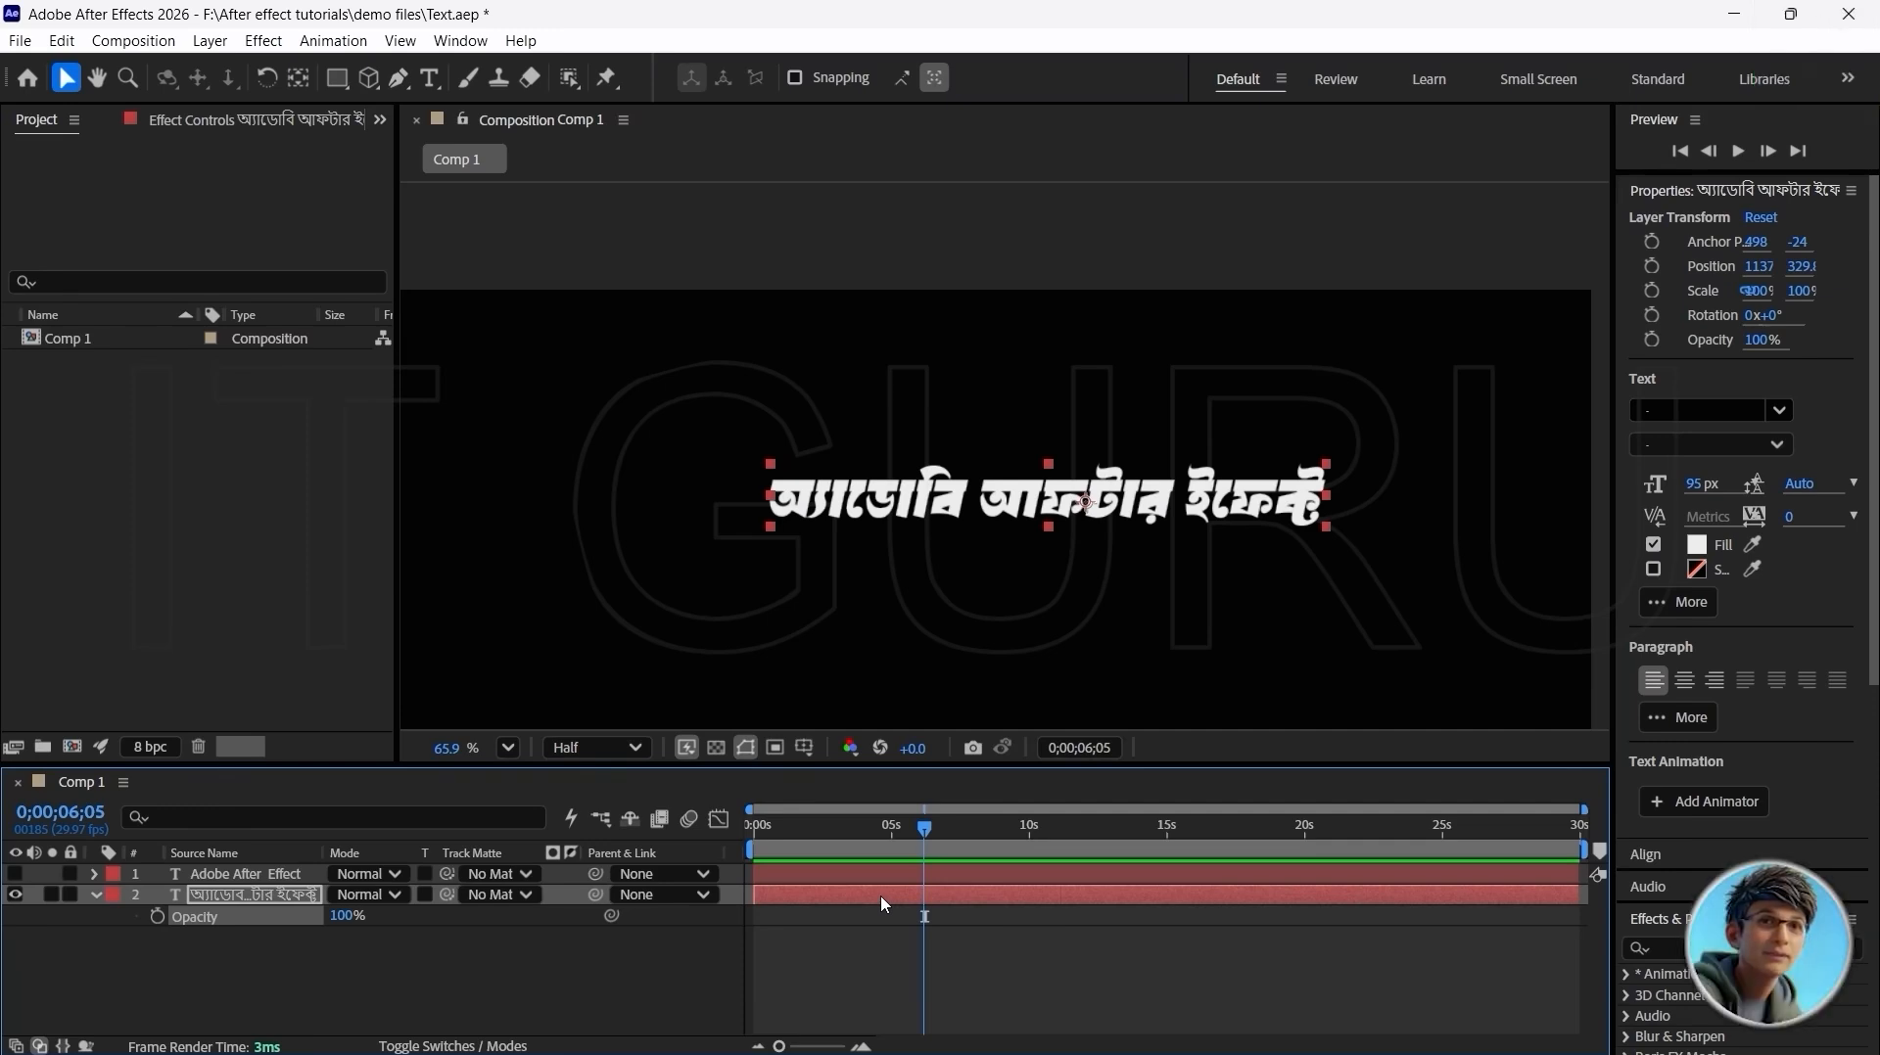
click(96, 896)
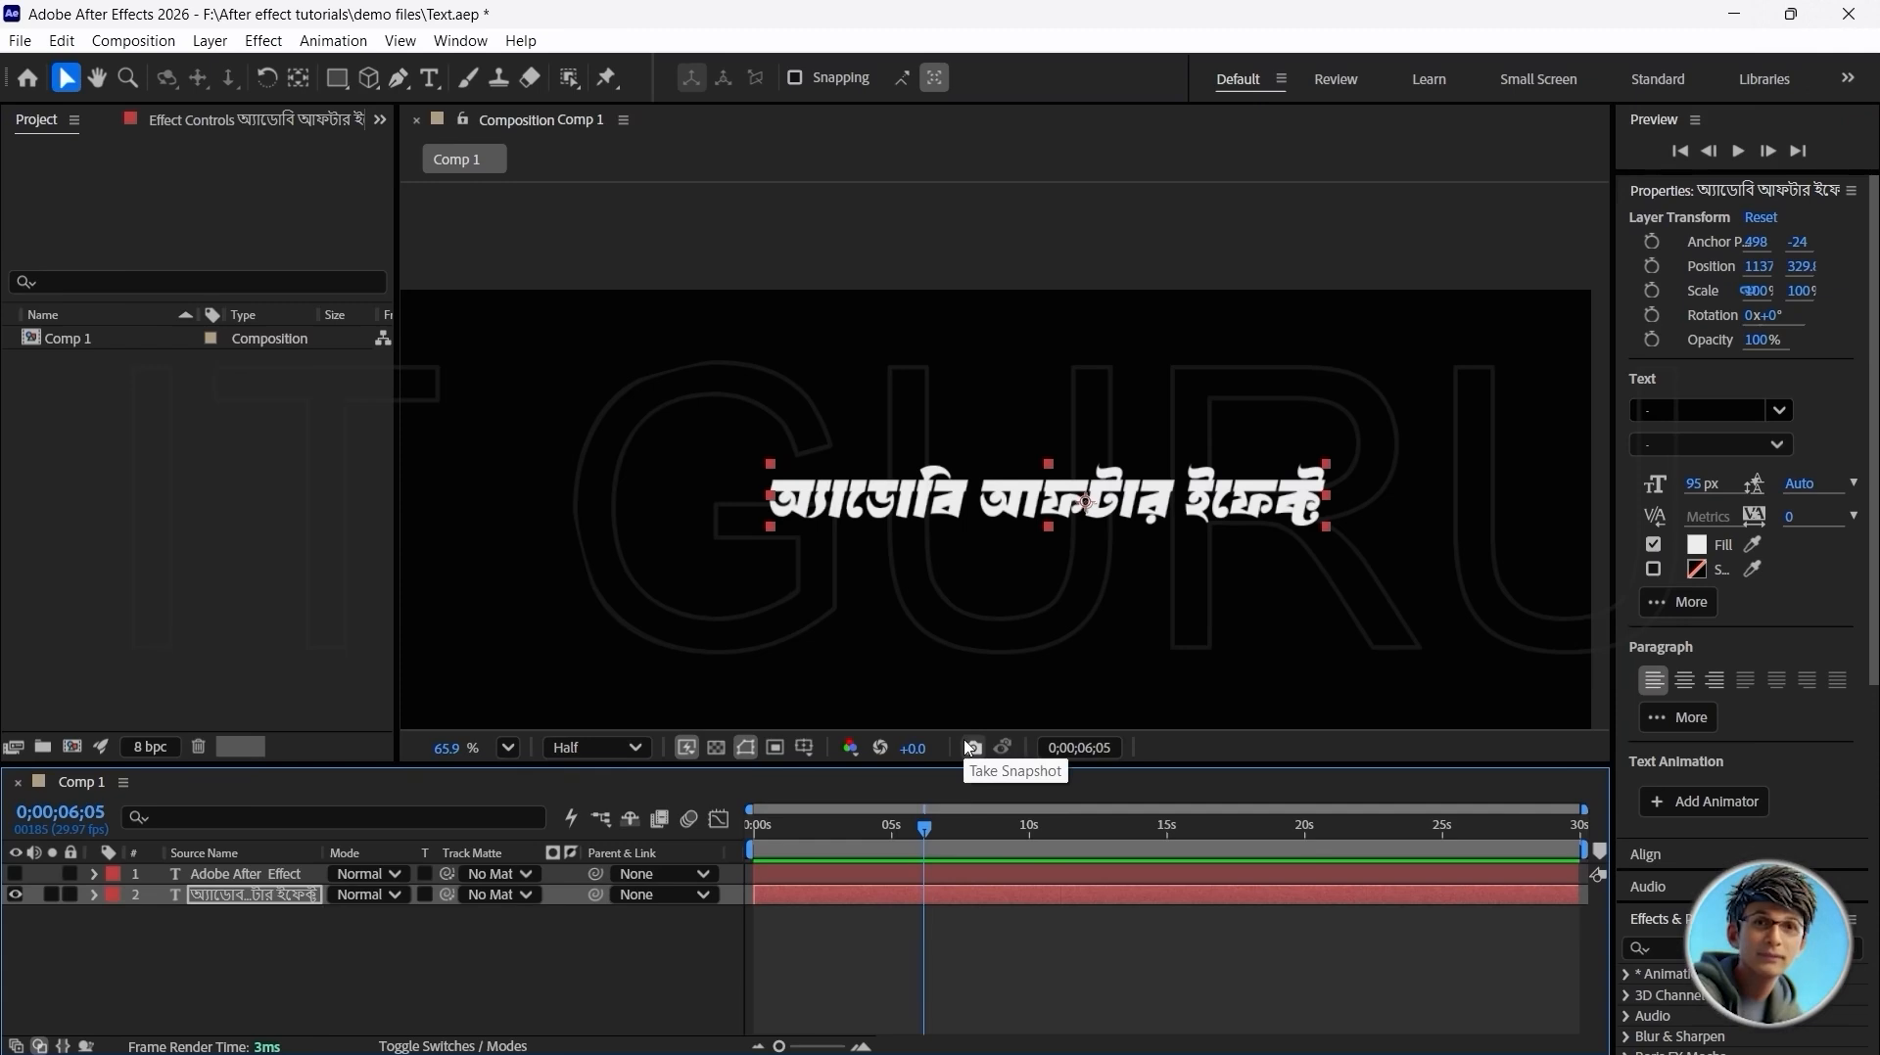
click(970, 748)
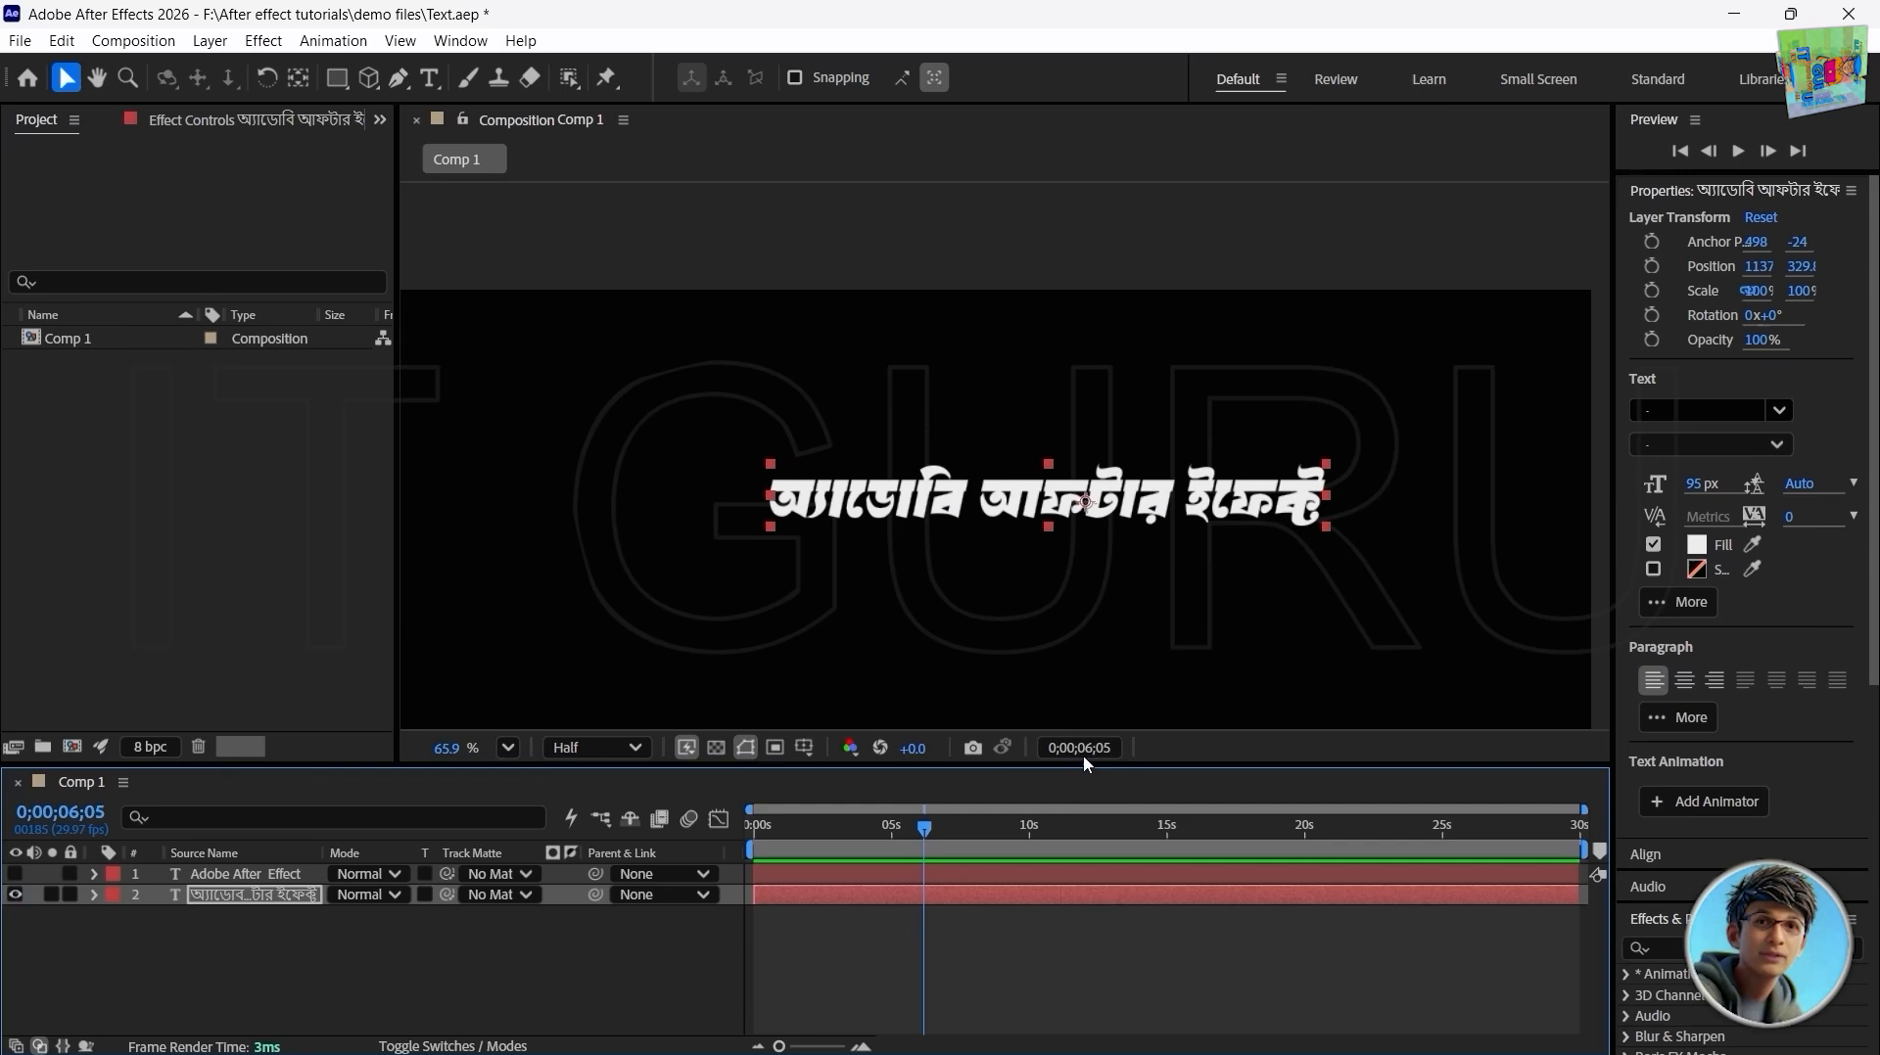
Step: Increase the Bengali text's size to 122 px and move its anchor point near the middle of the text, about 640, -31.6
drag(1695, 485, 1721, 484)
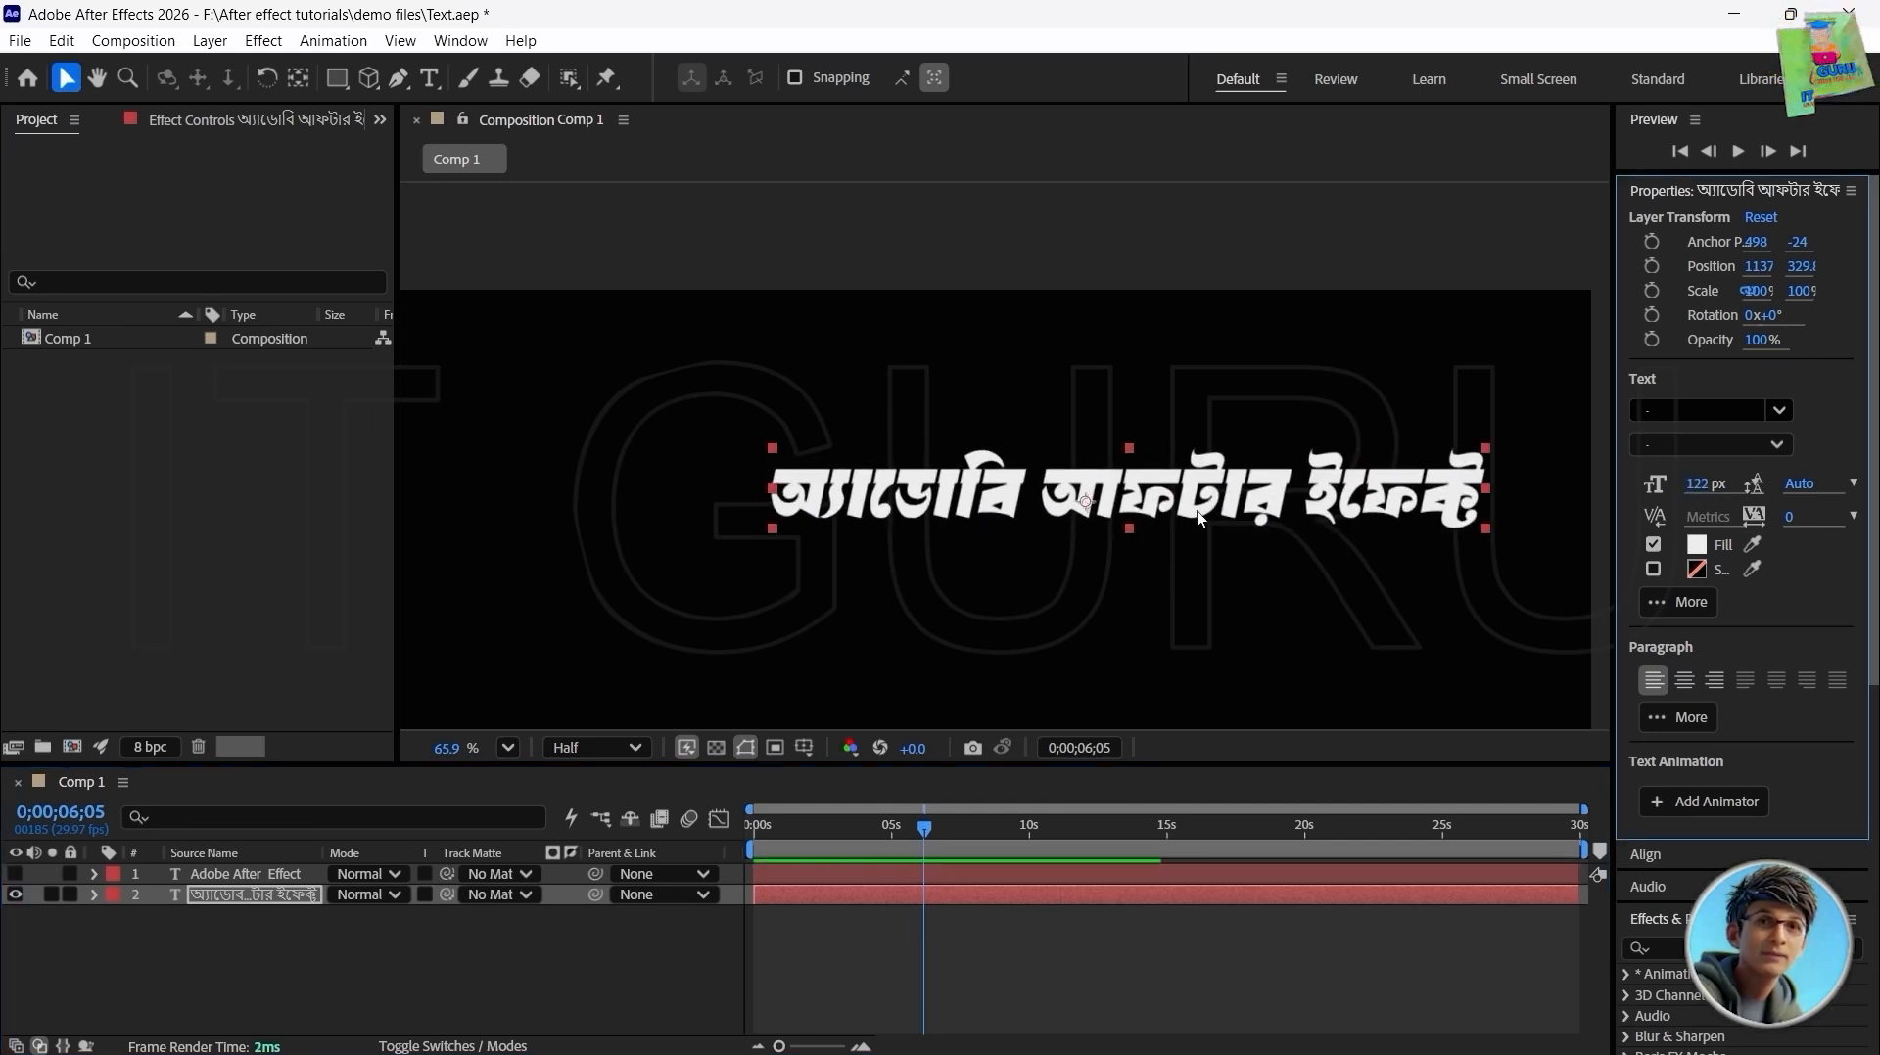
click(1087, 509)
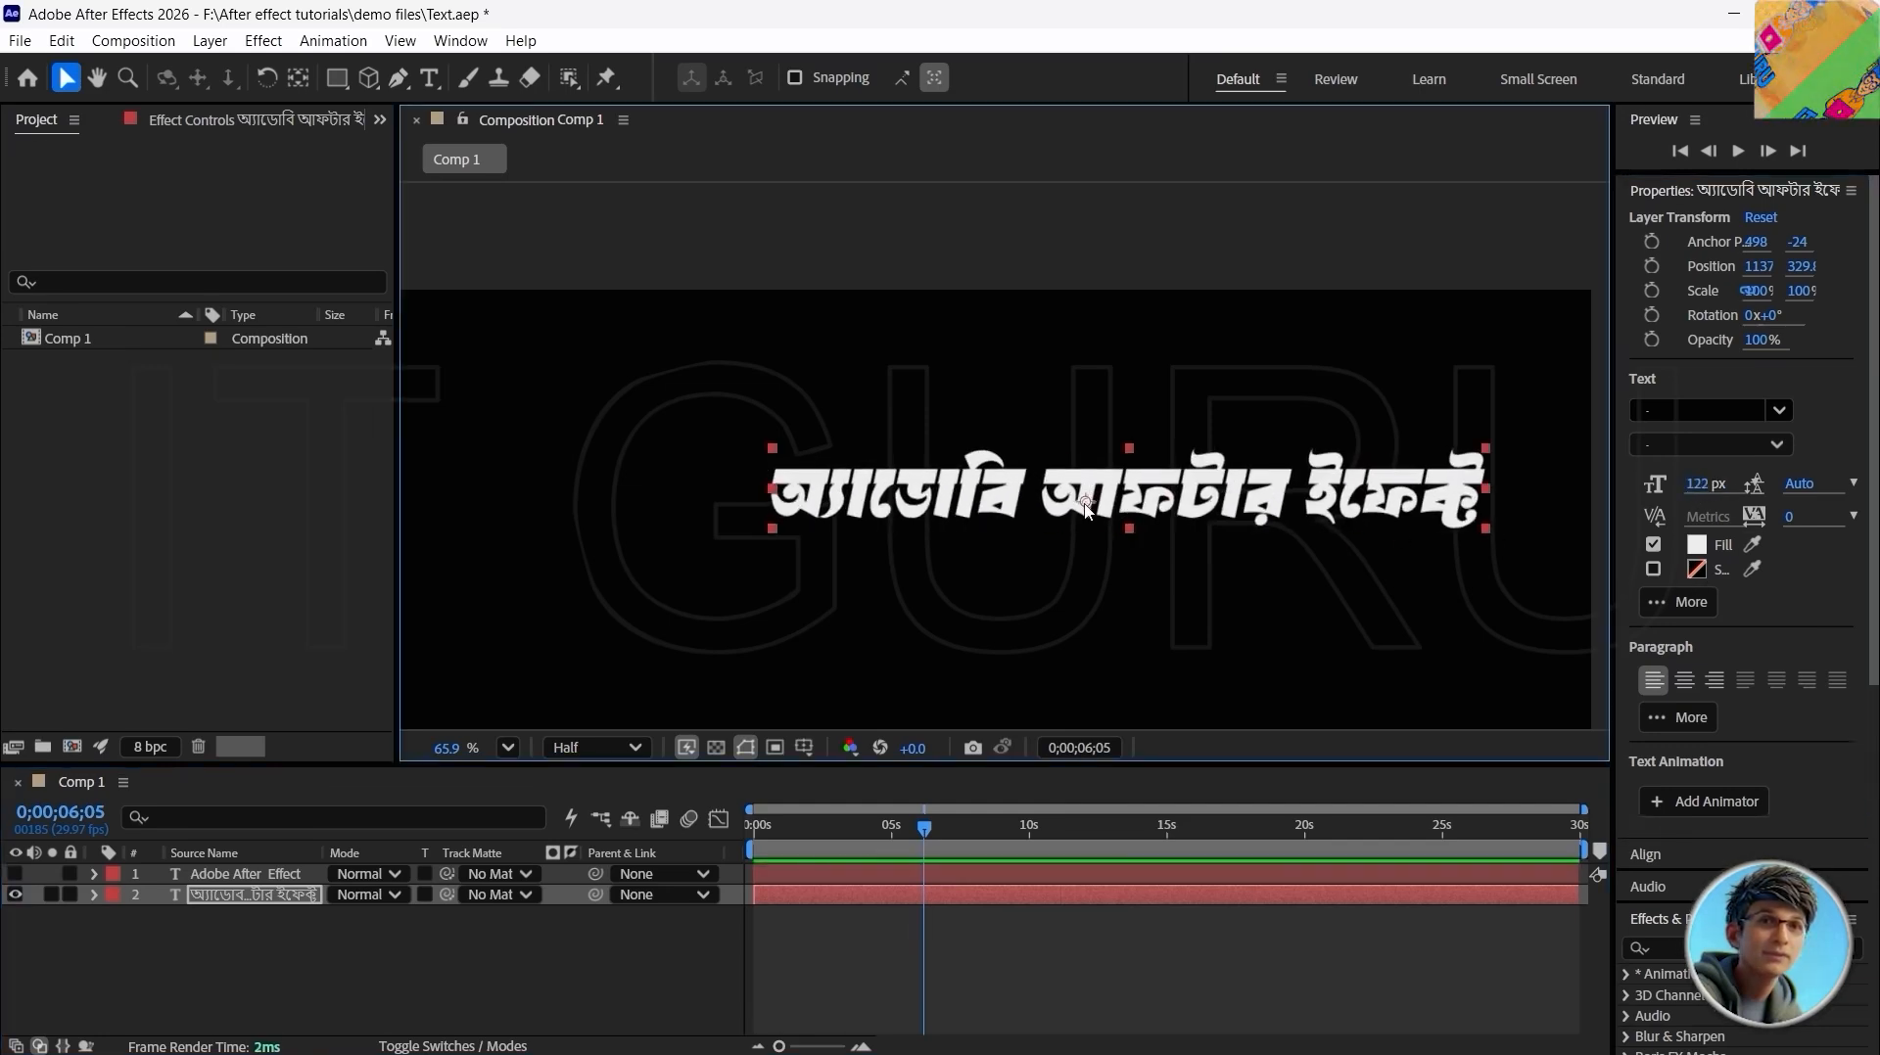
key(y)
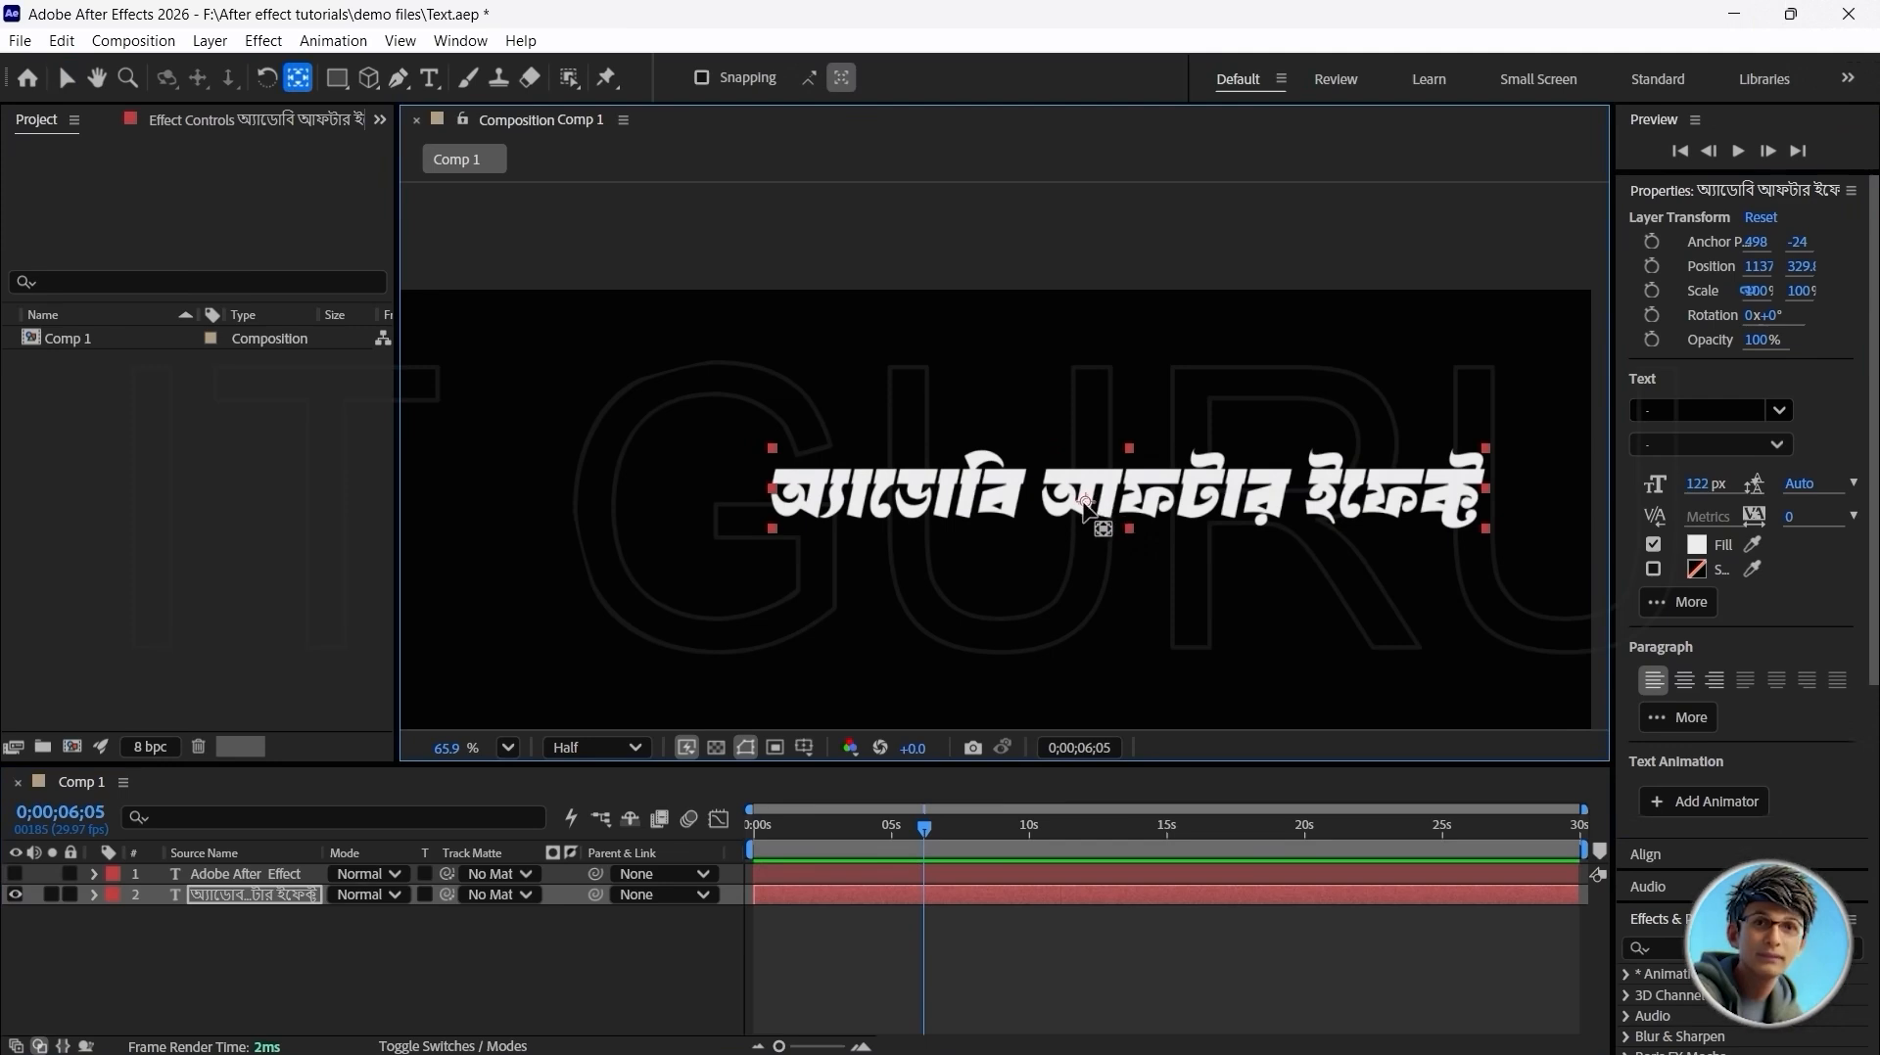
drag(1085, 504, 1178, 496)
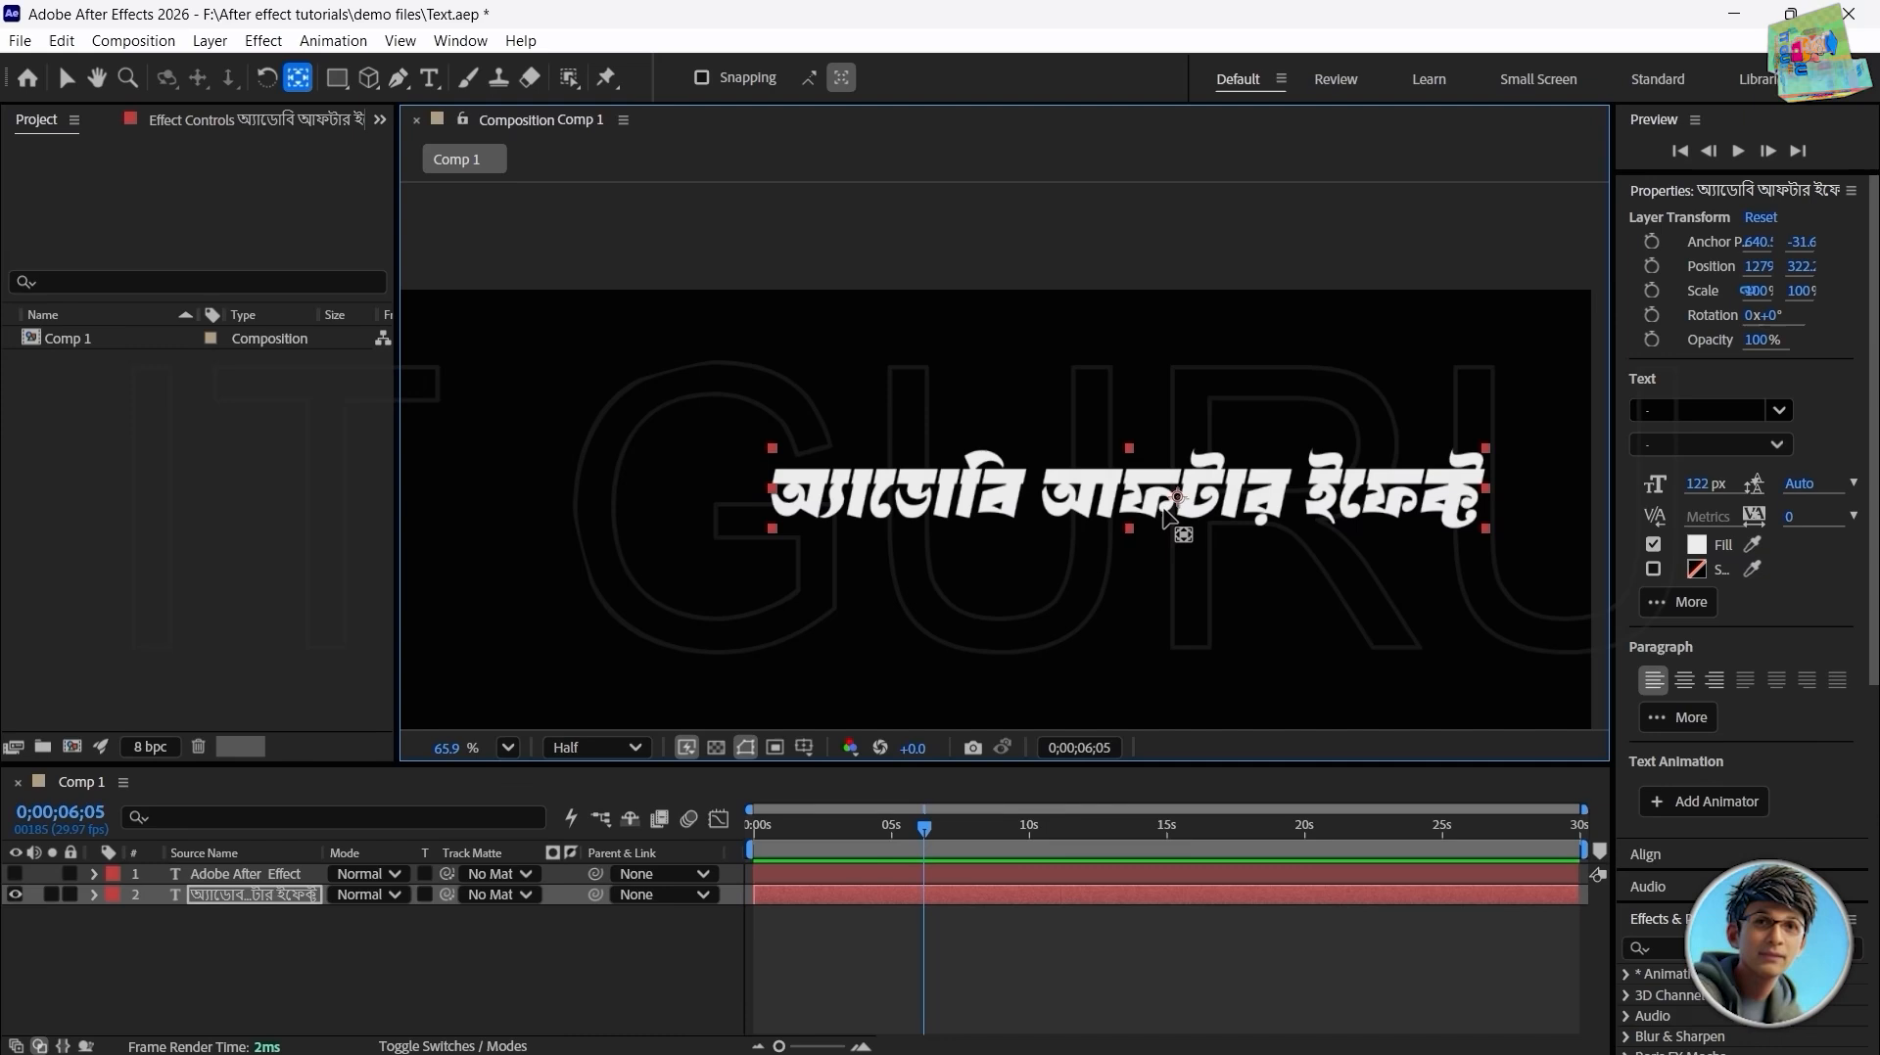
key(v)
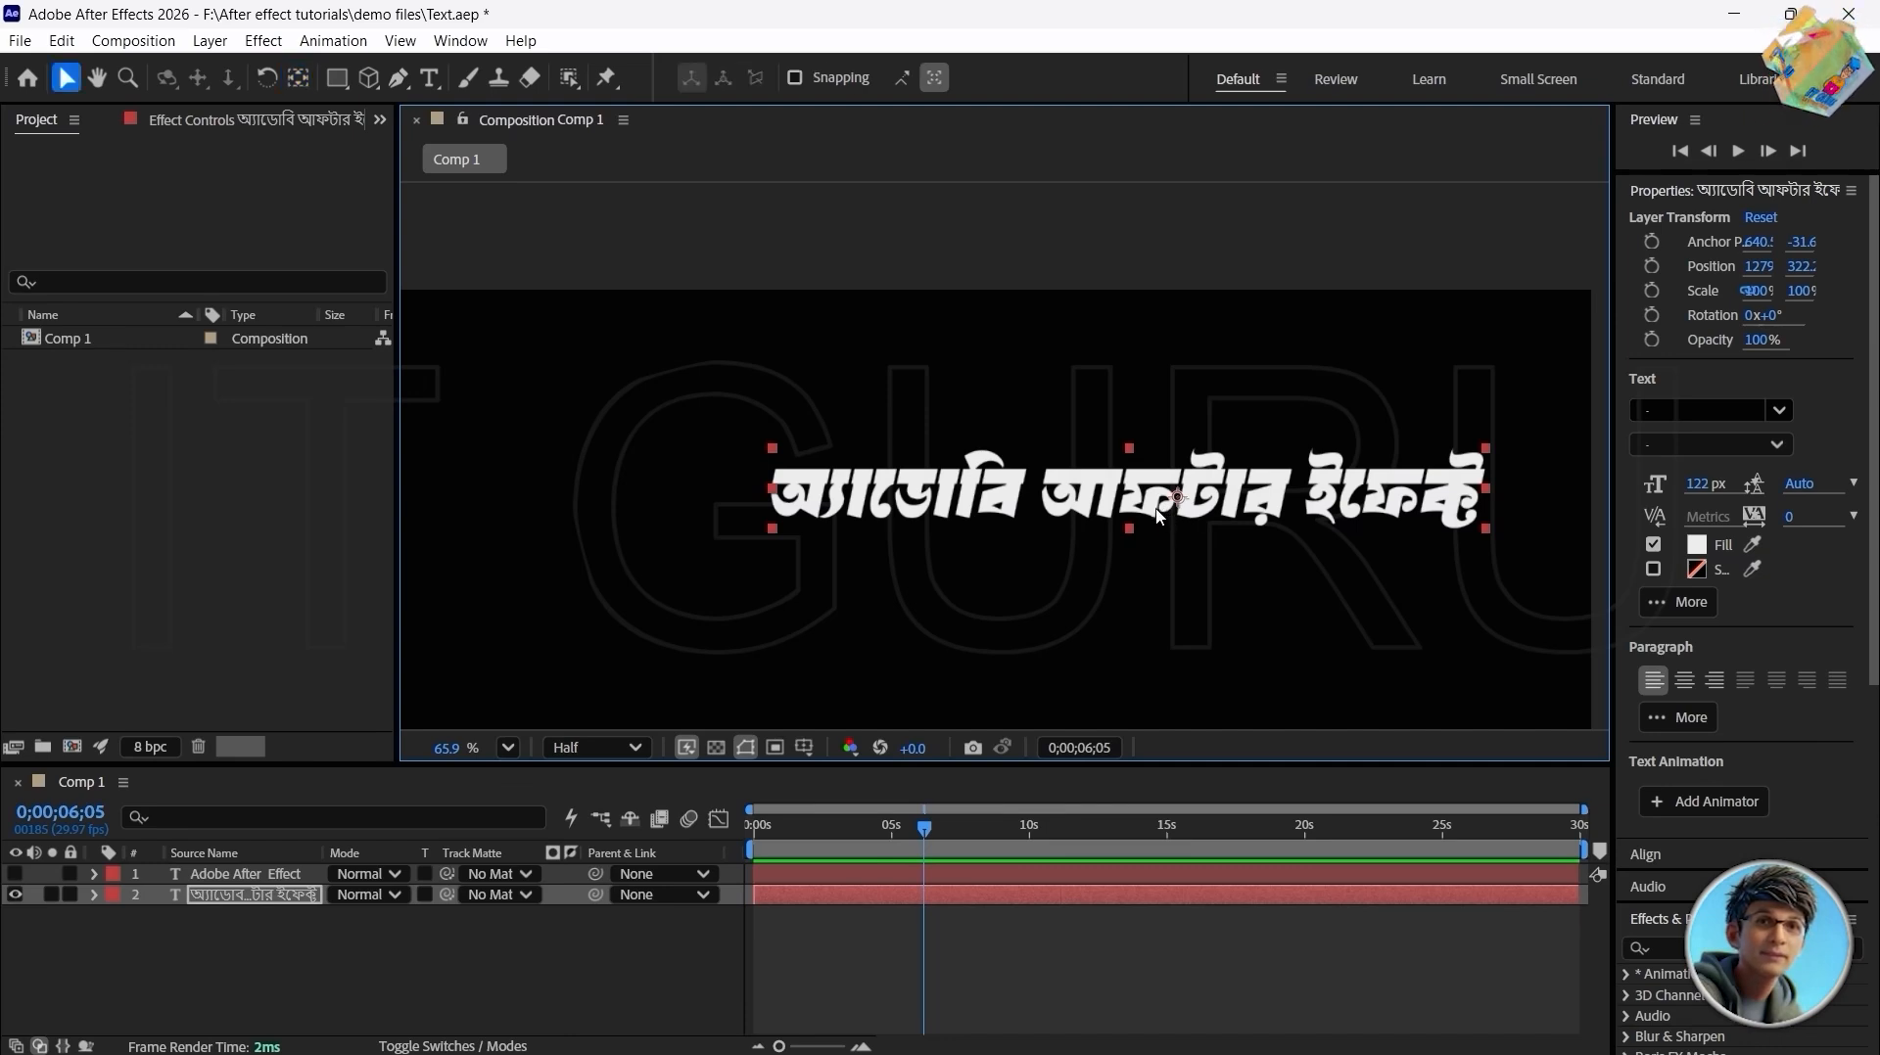
Step: Move the Bengali text layer to the vertical middle of the composition, at about position 1133, 539
drag(1231, 627, 1234, 556)
scroll(1230, 548, down, 3)
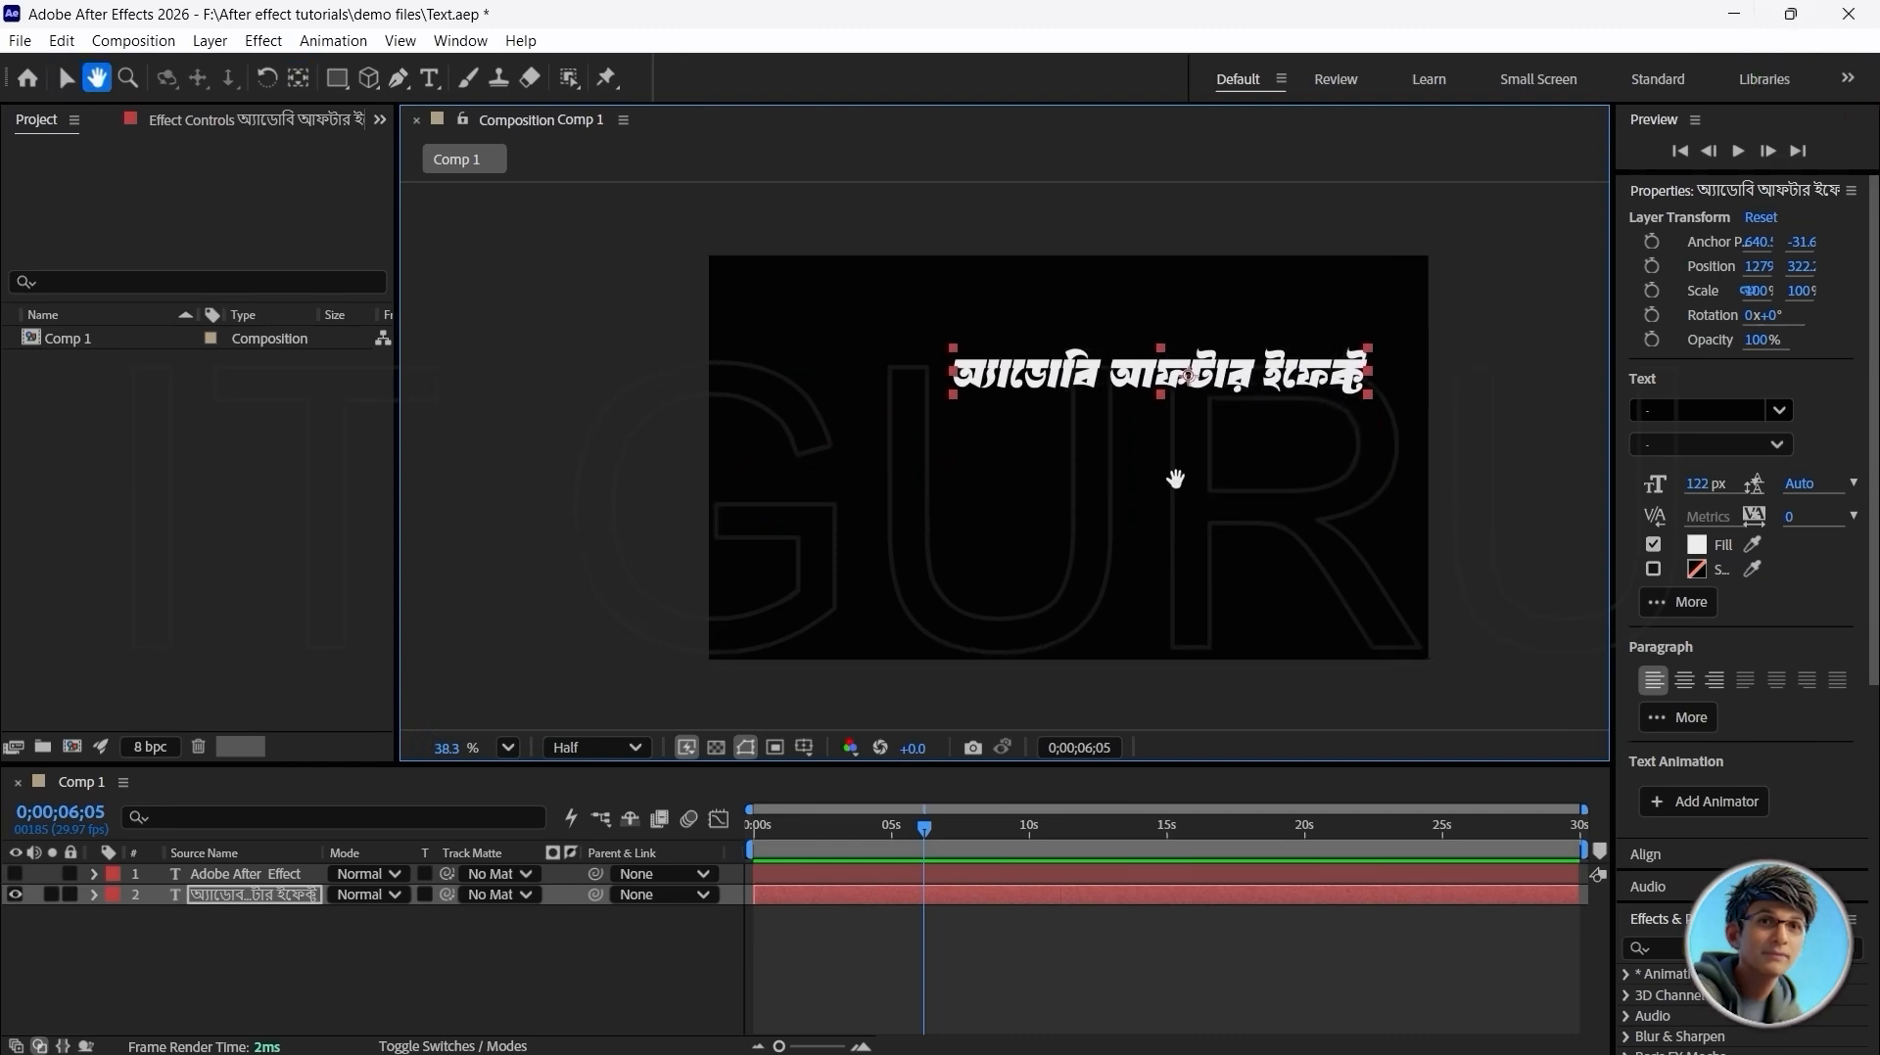
drag(1190, 384, 1136, 465)
scroll(1130, 470, up, 2)
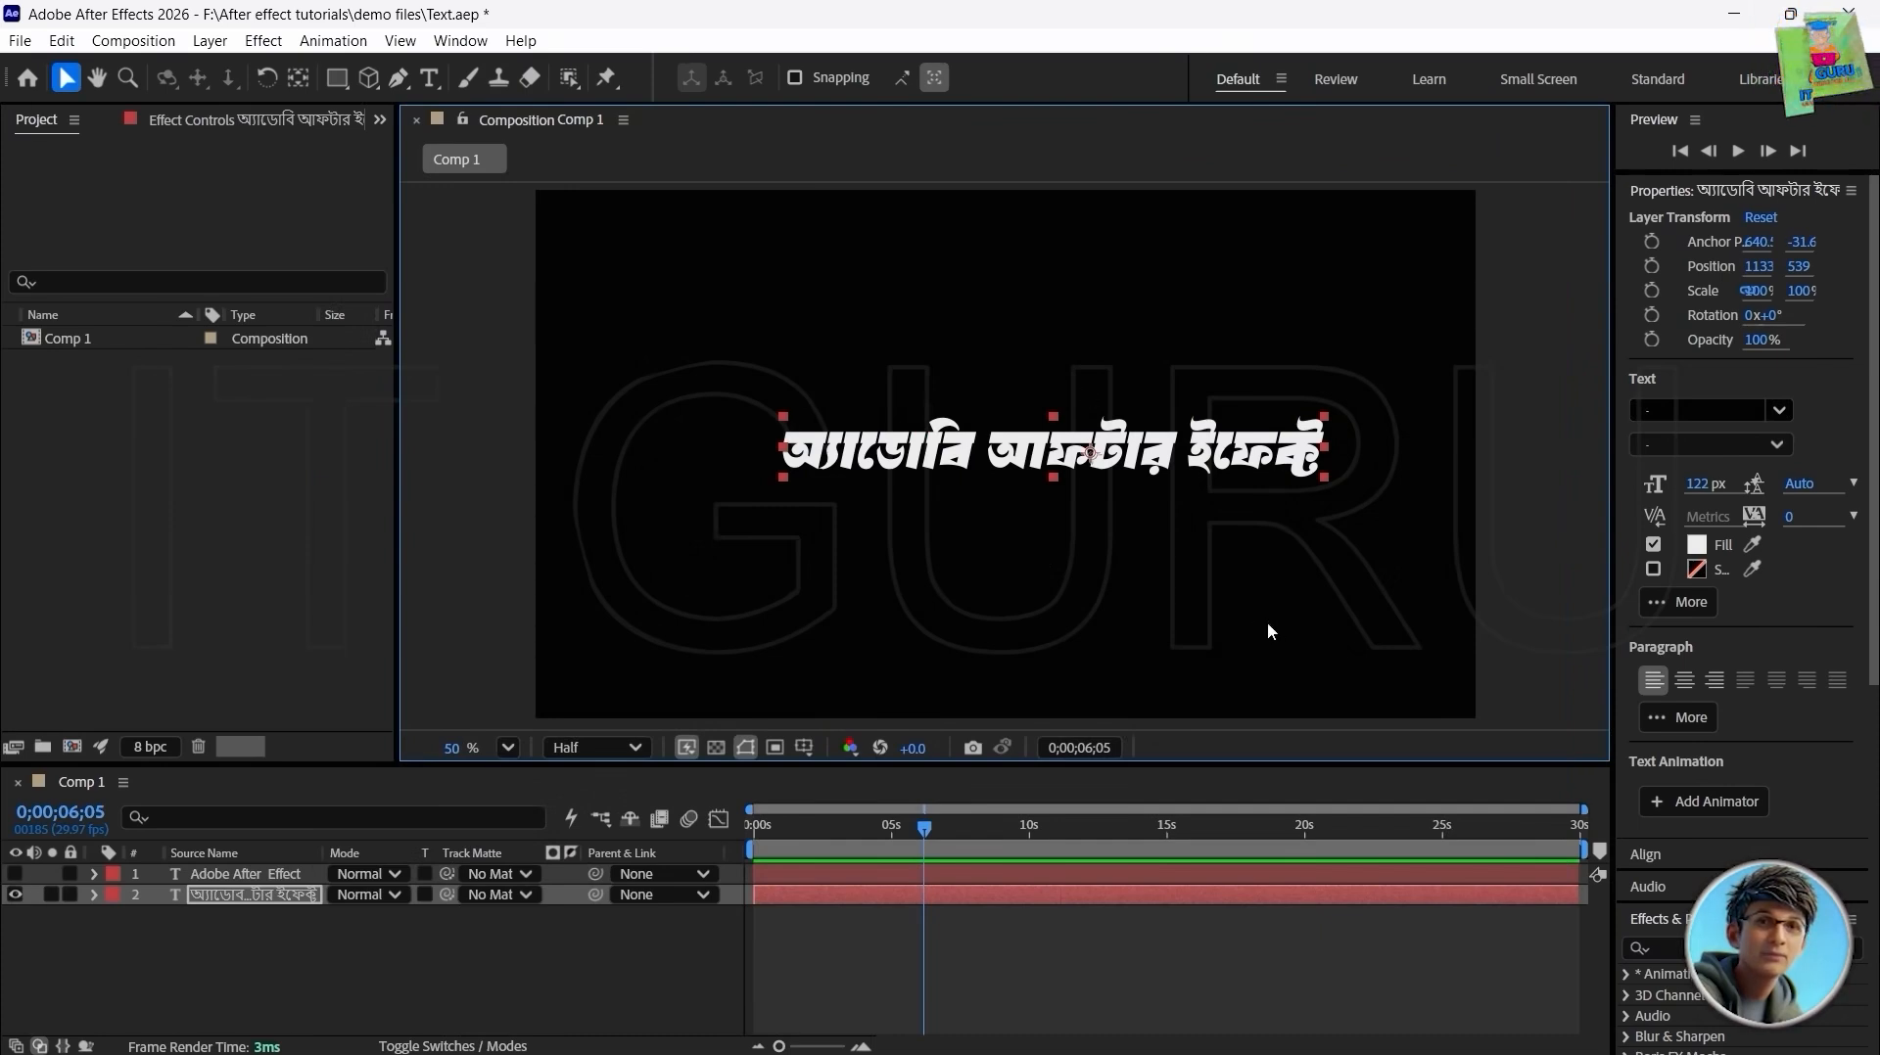
Step: Add a Scale keyframe at 100% to the Bengali text layer at 0;00;05;01
drag(923, 827, 889, 831)
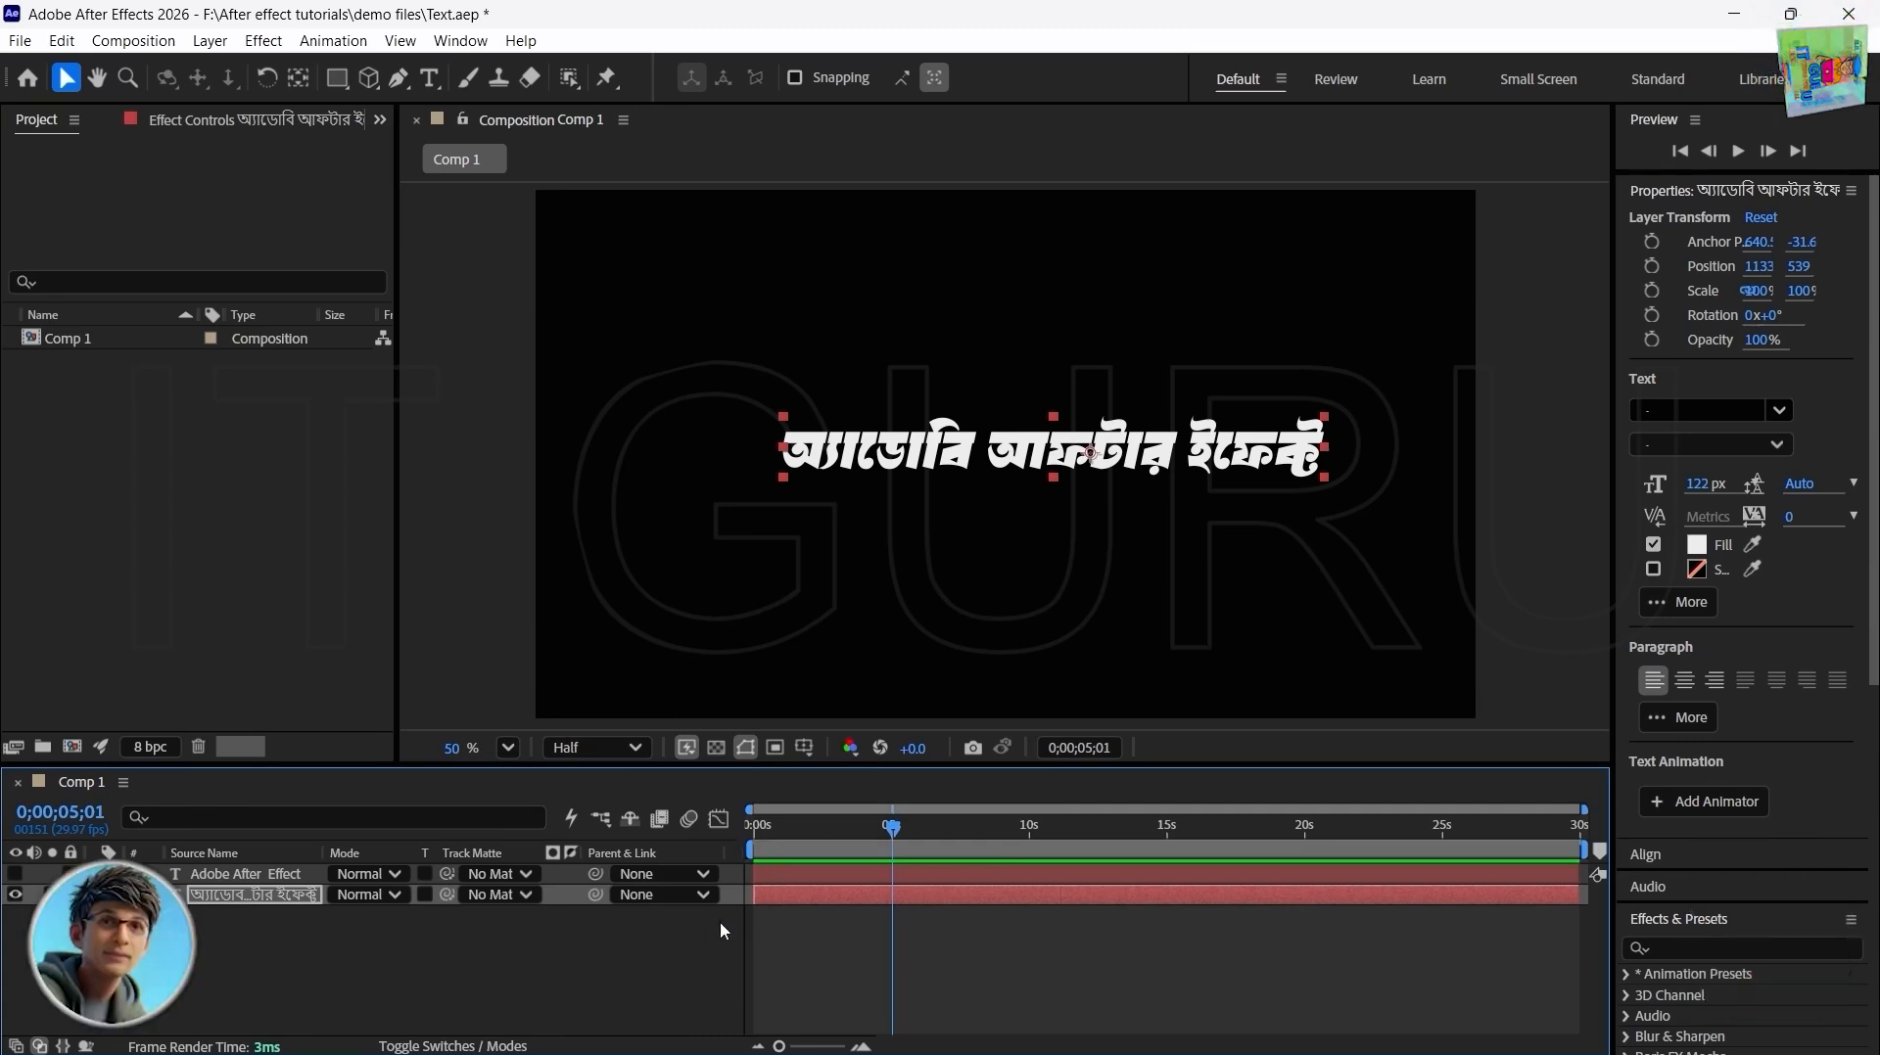
key(s)
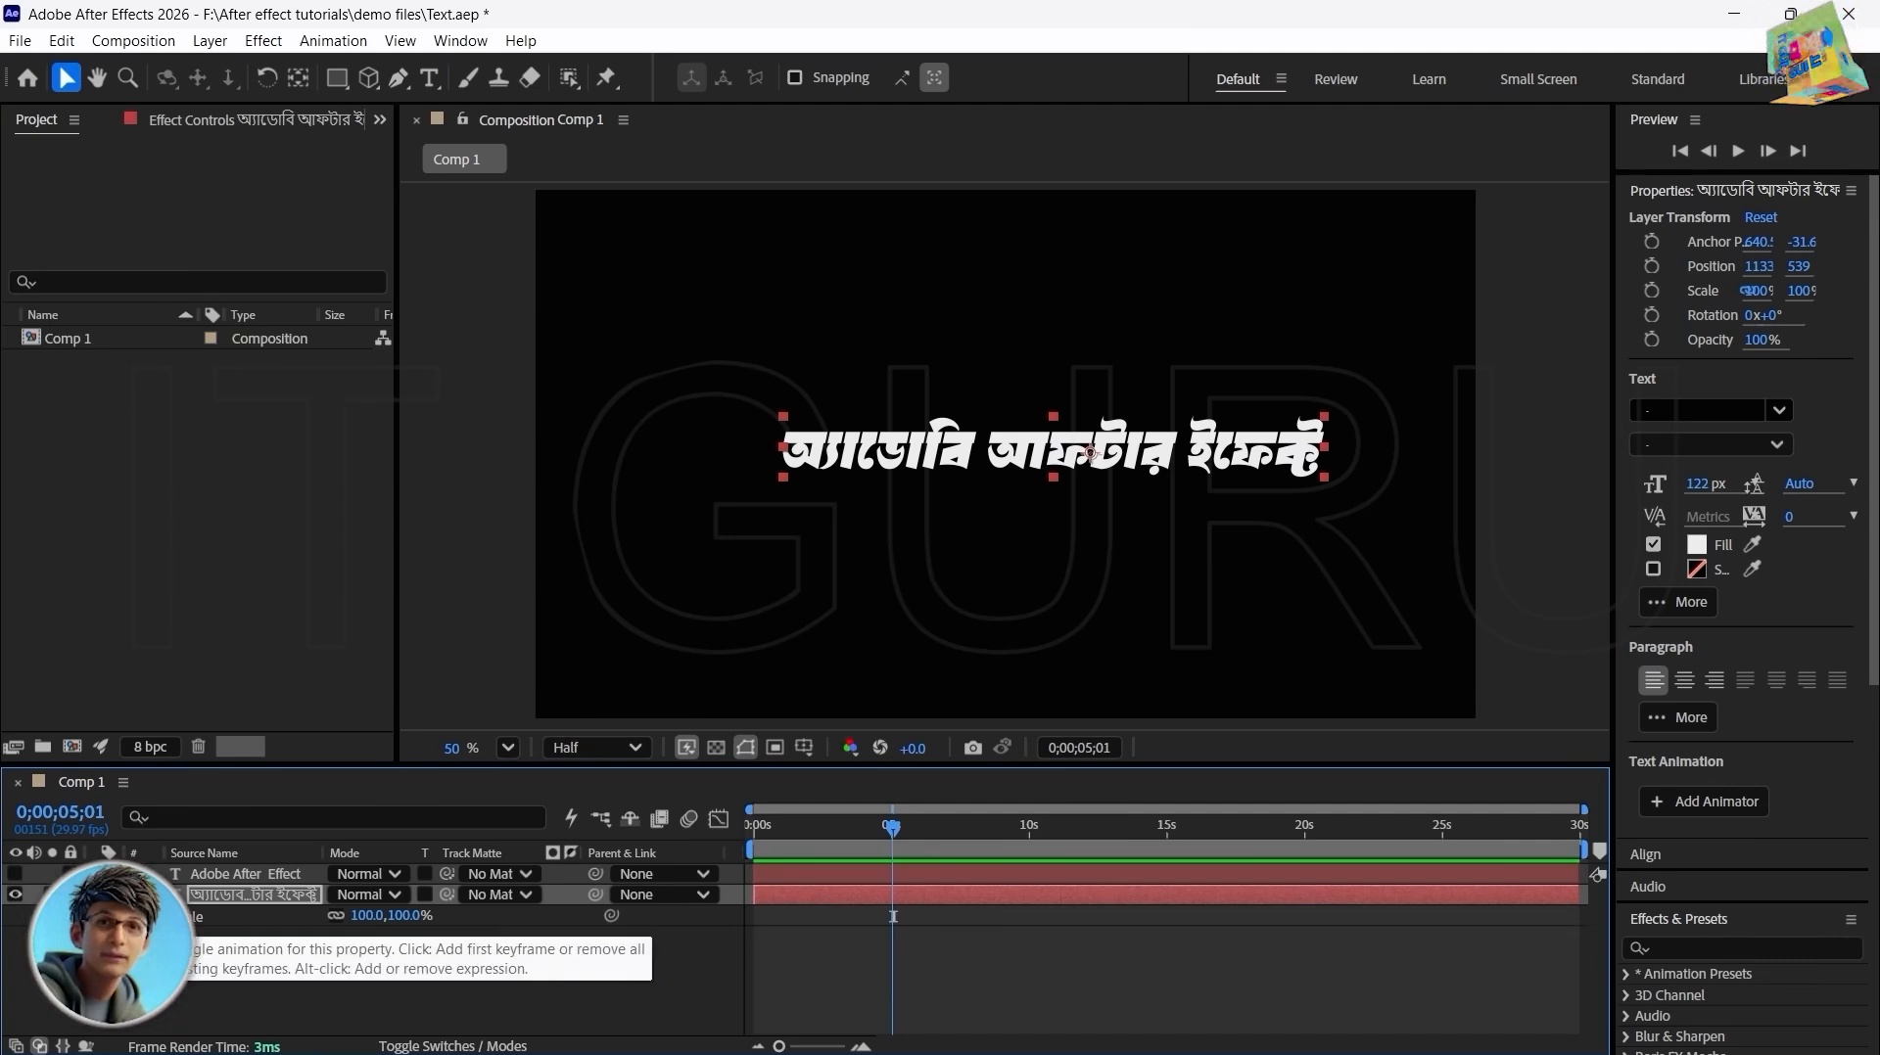
click(182, 917)
Step: Set the Bengali text's Scale to 0% at 0;00;02;08 and preview the scaling animation
click(899, 833)
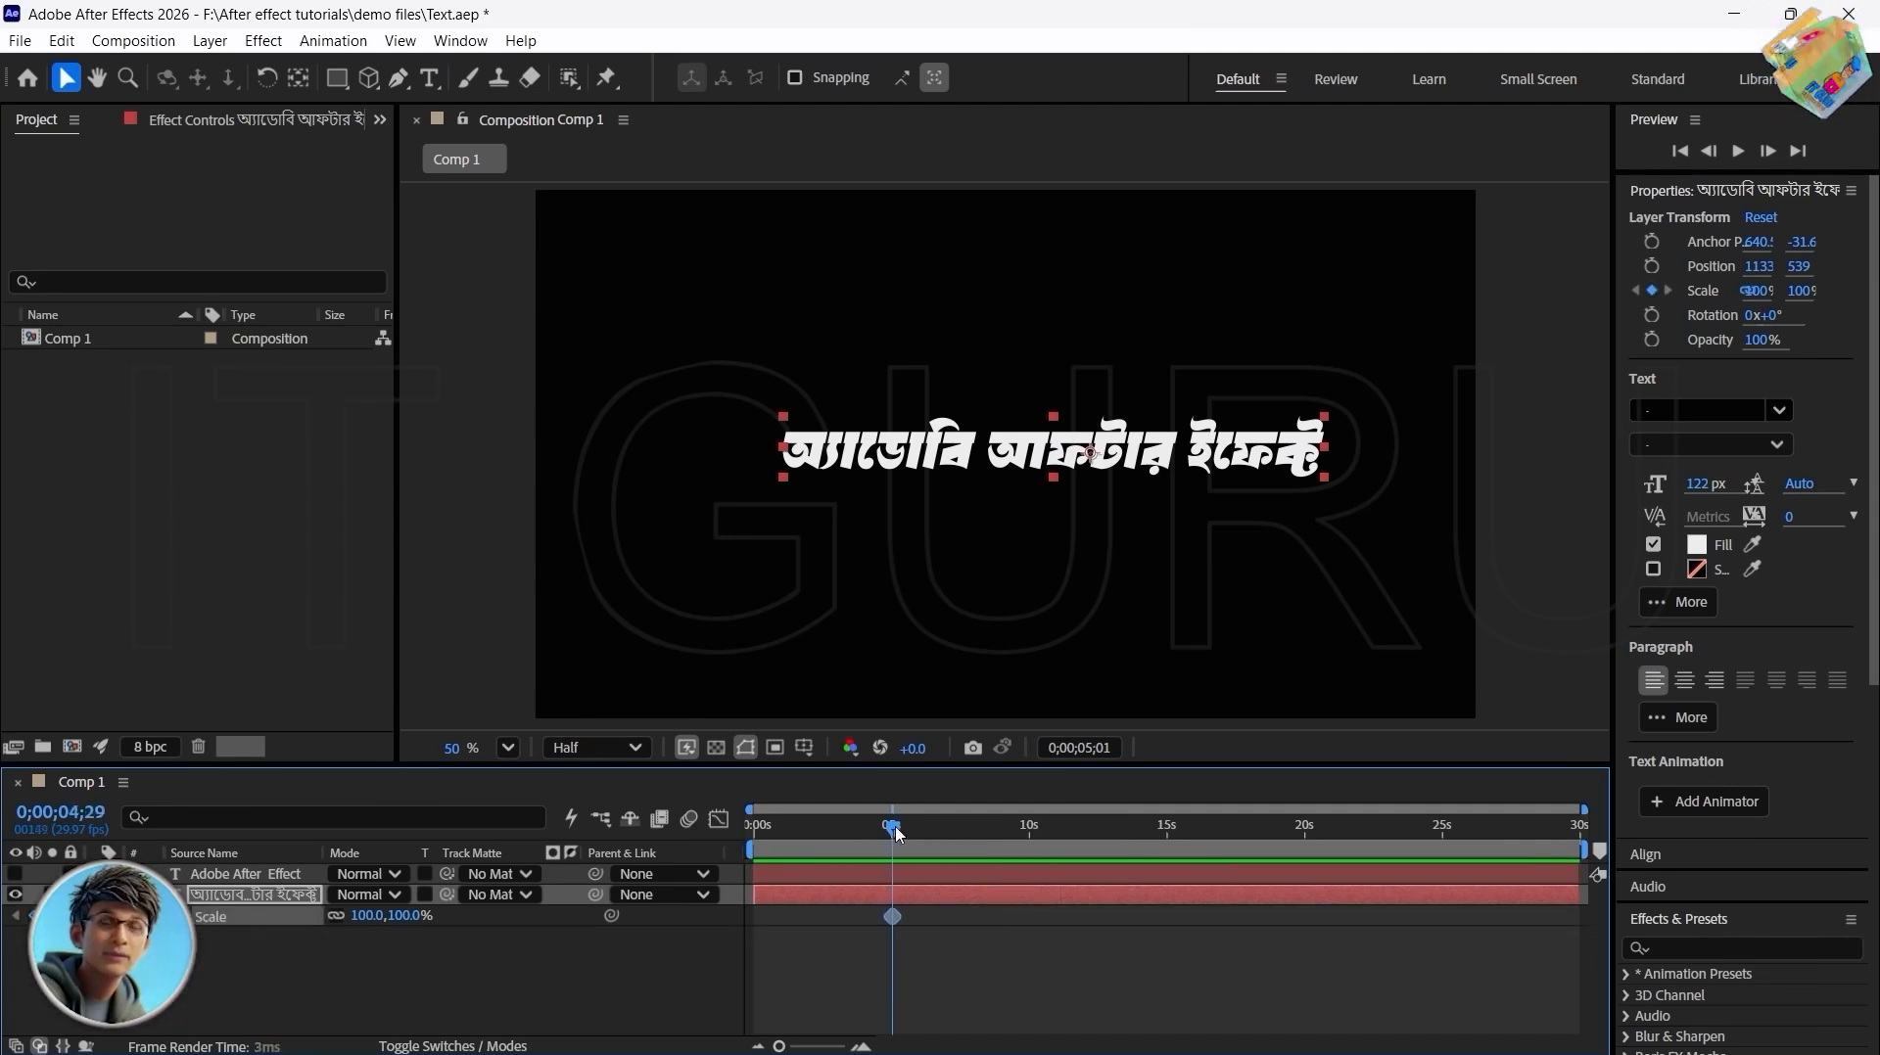
drag(898, 833, 822, 843)
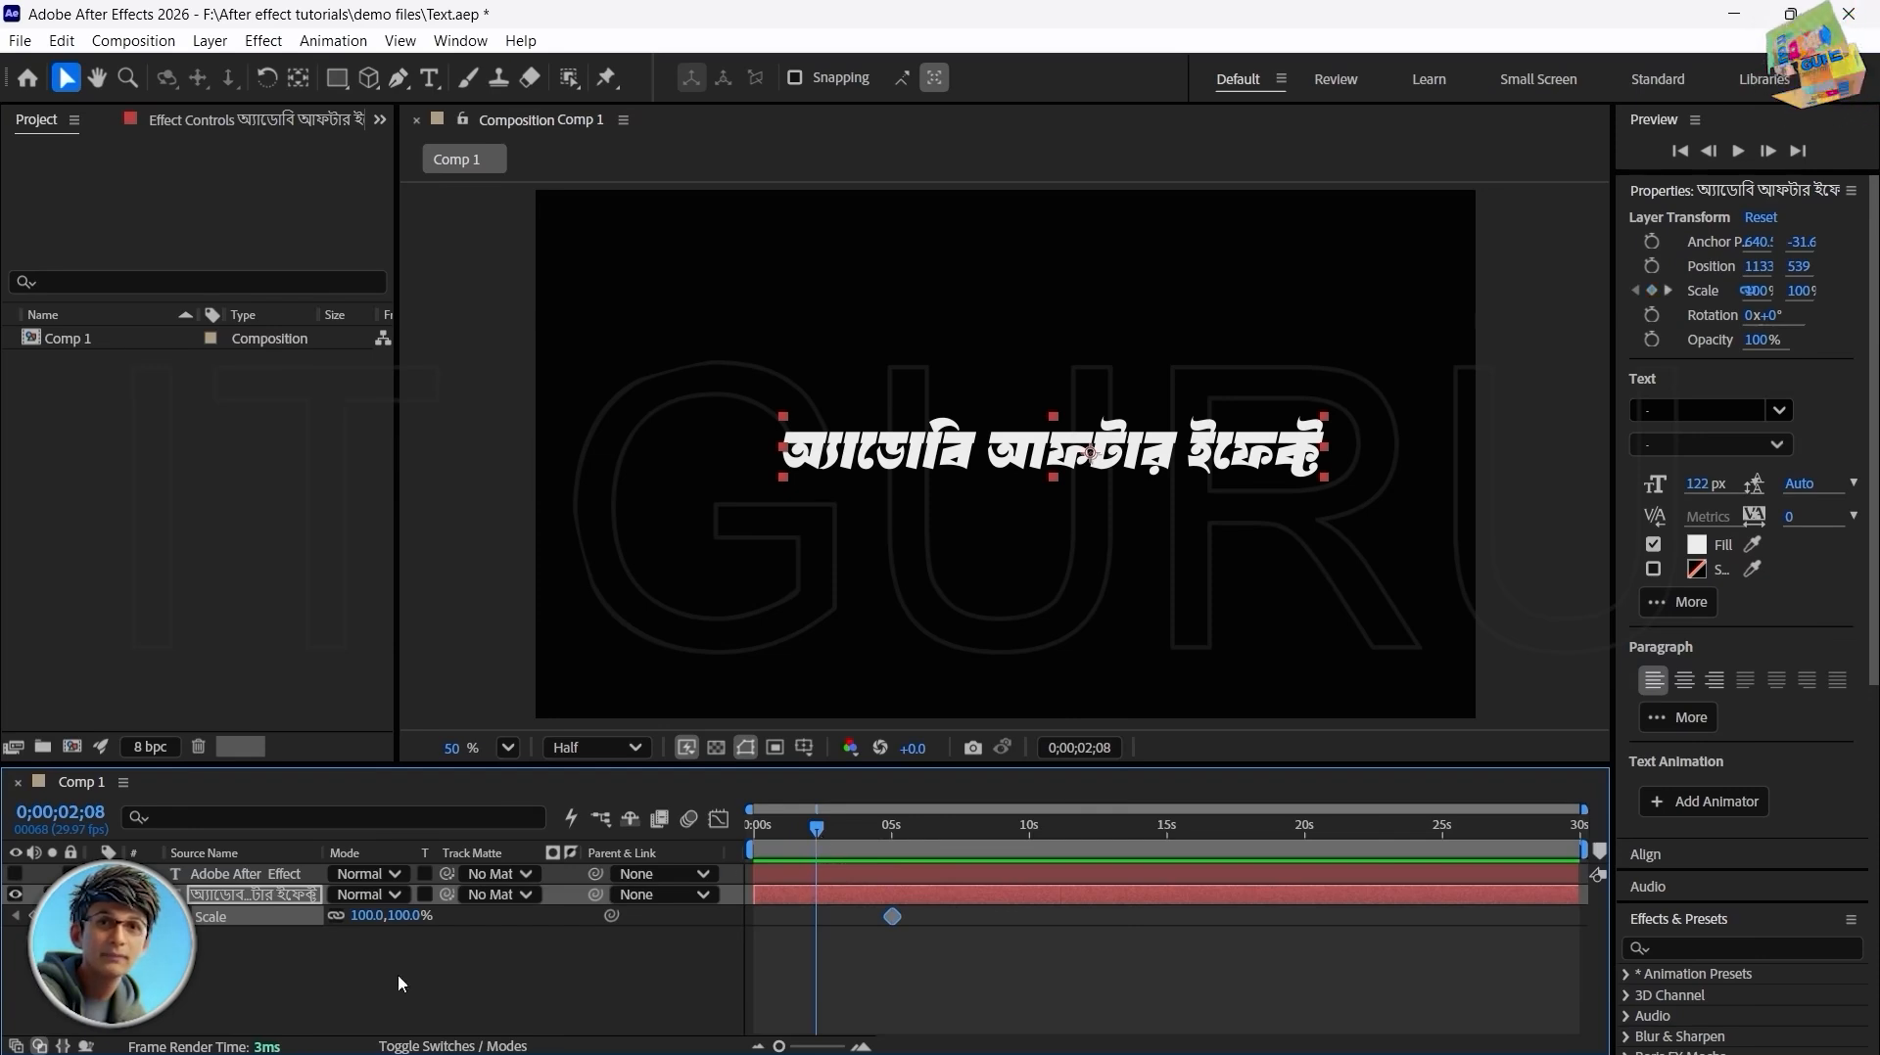
click(359, 918)
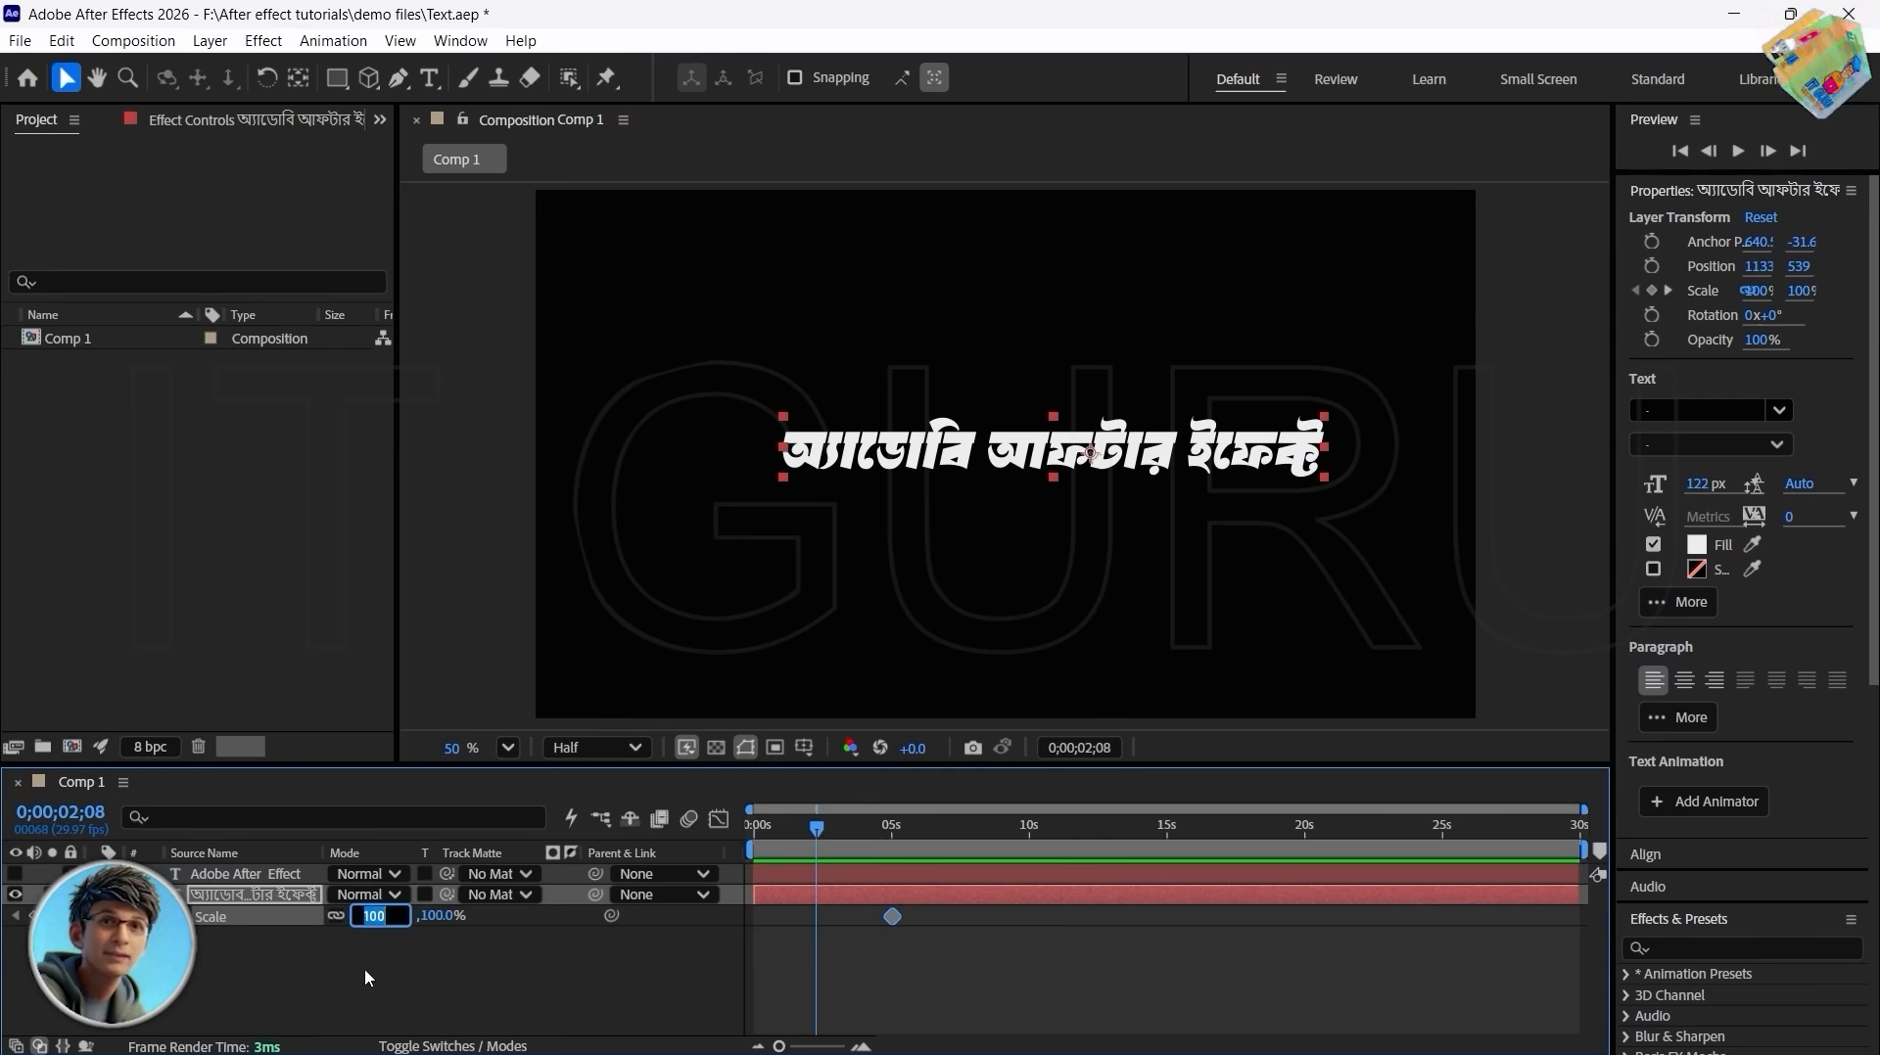
text(0)
key(Return)
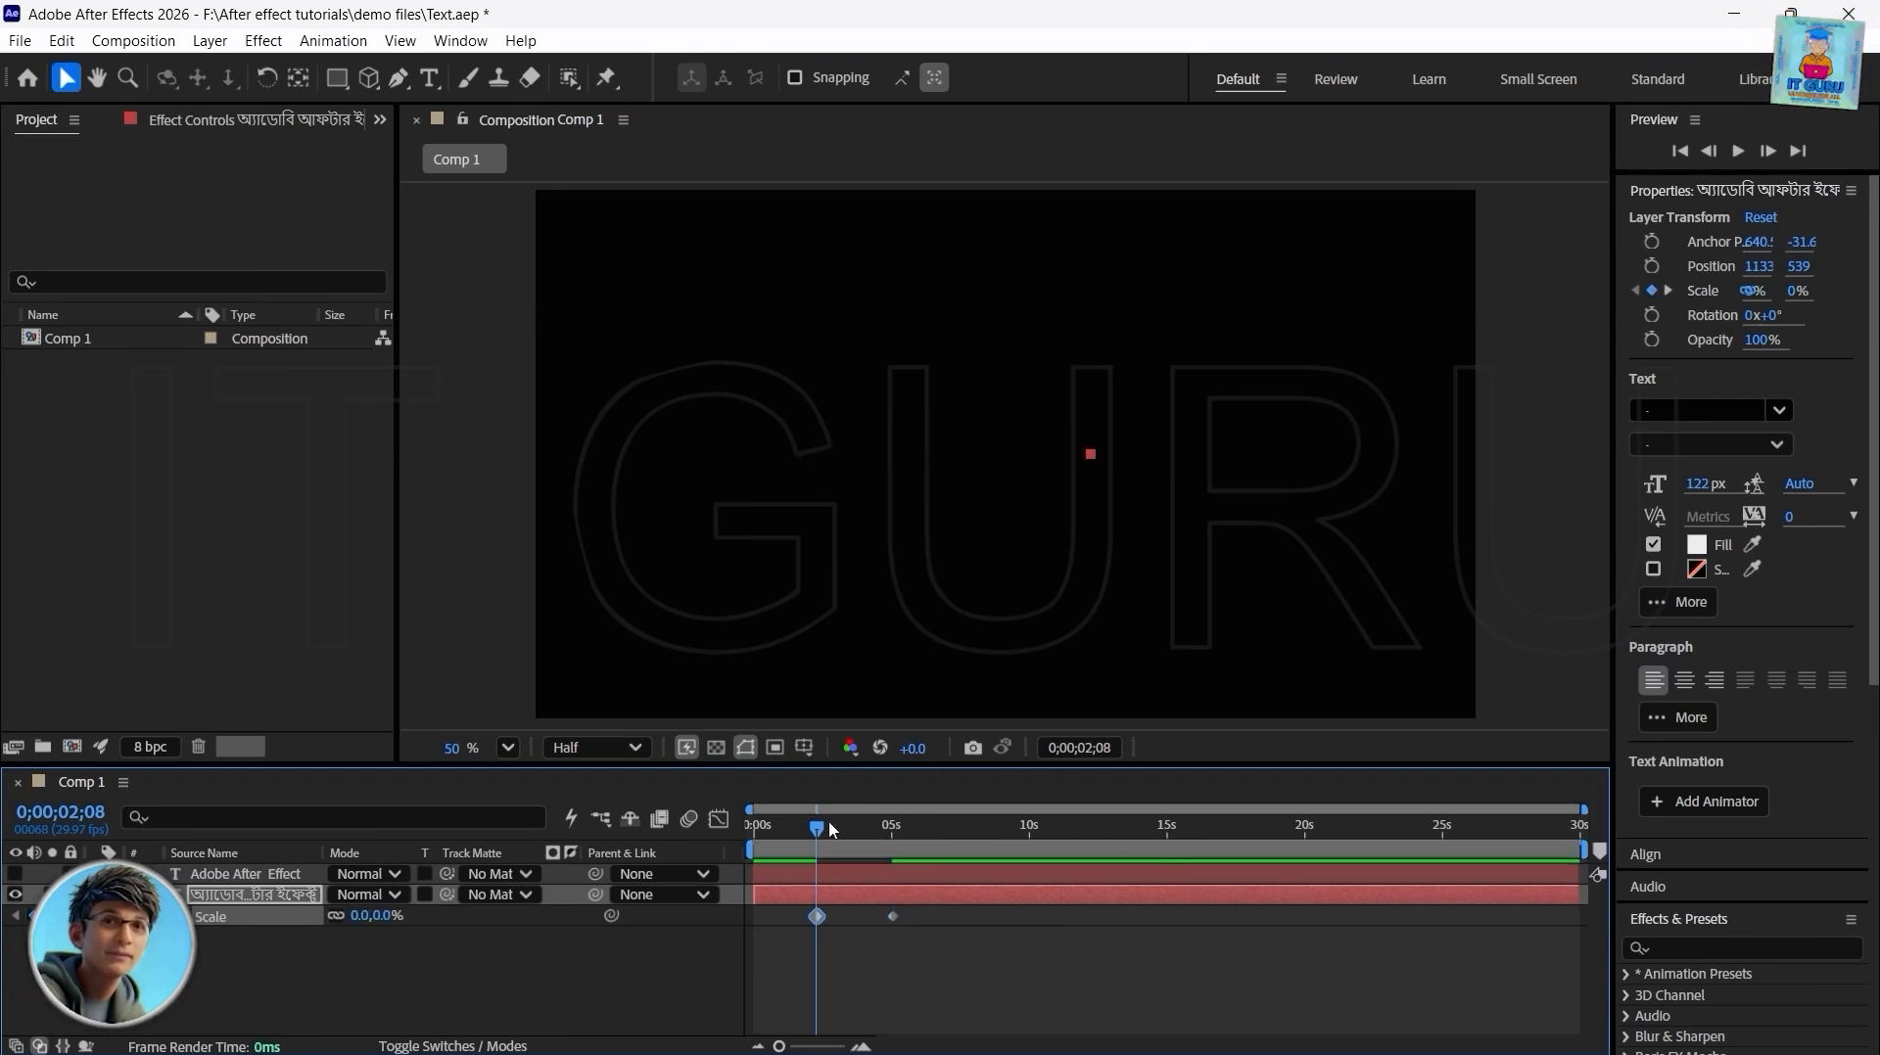
drag(820, 832, 788, 837)
key(space)
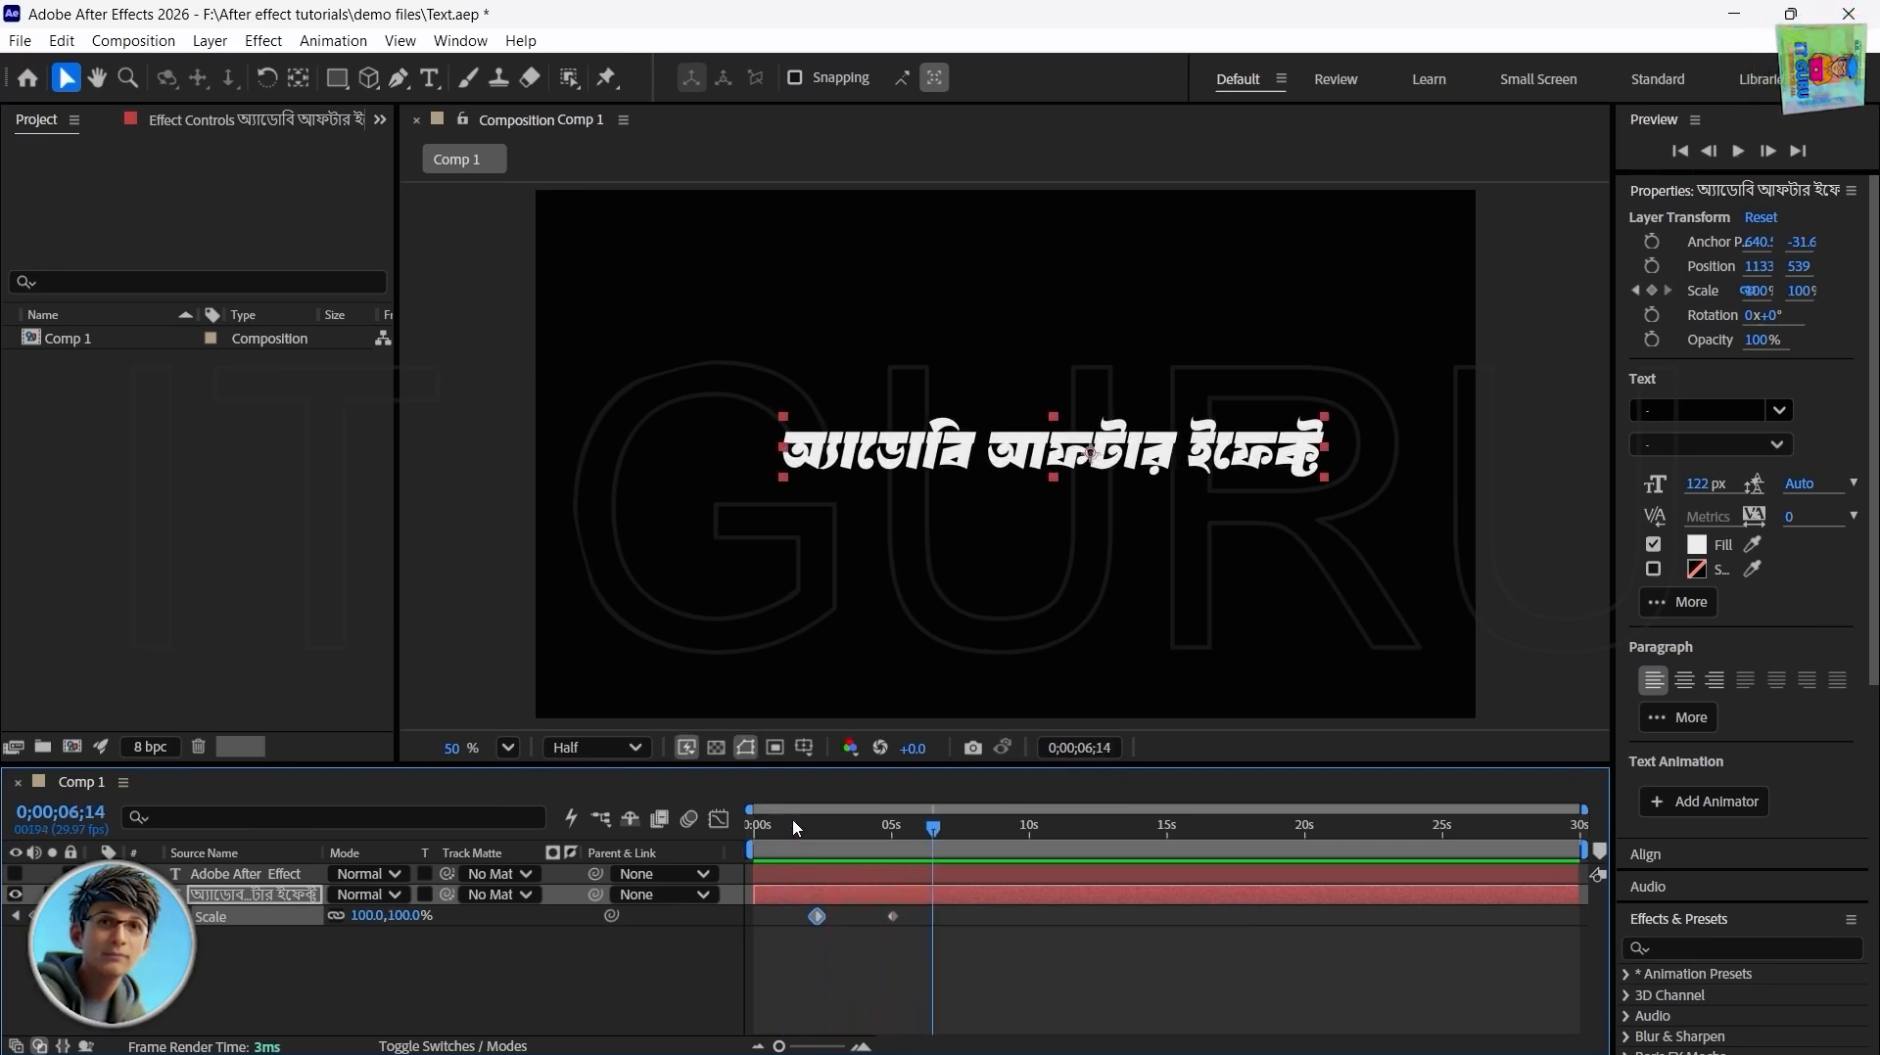
Step: Move the Bengali text's anchor point to the left end of the text, about 28.5, -29.6, and deselect the layer
click(1094, 455)
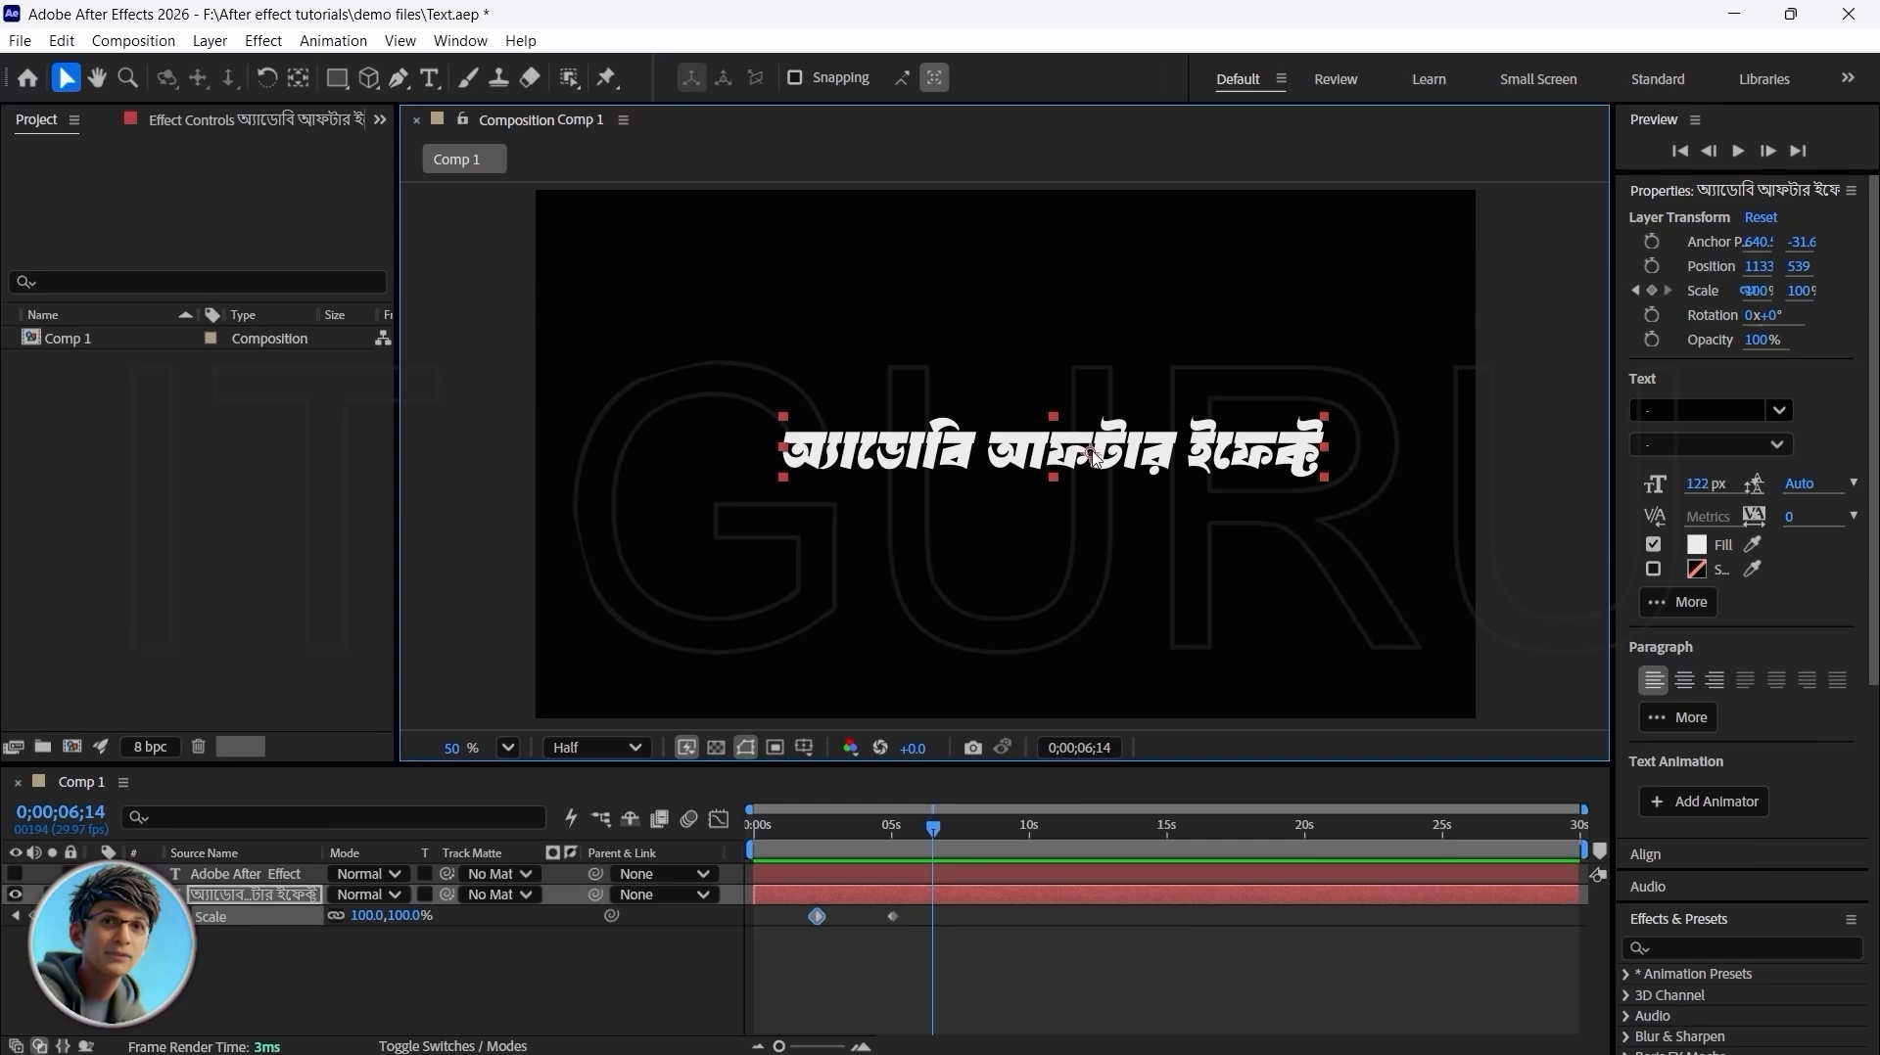
key(y)
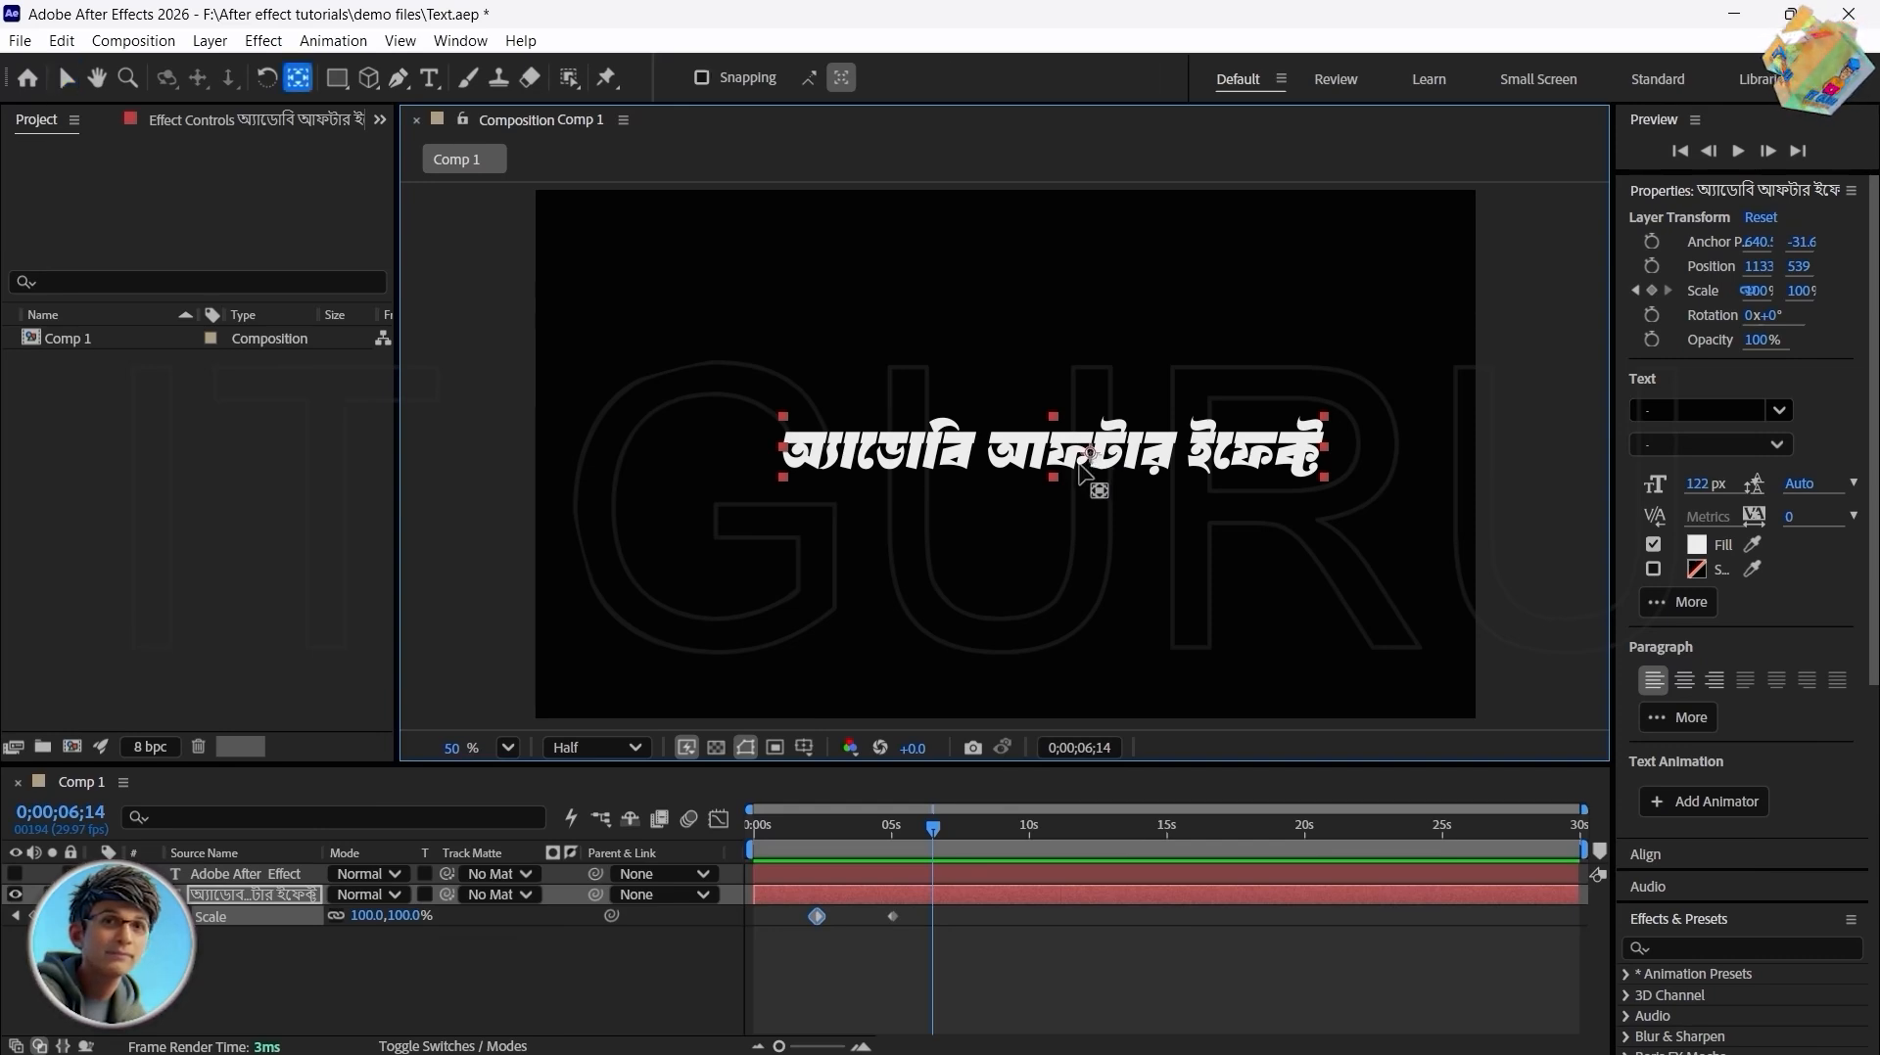
drag(1095, 455, 789, 454)
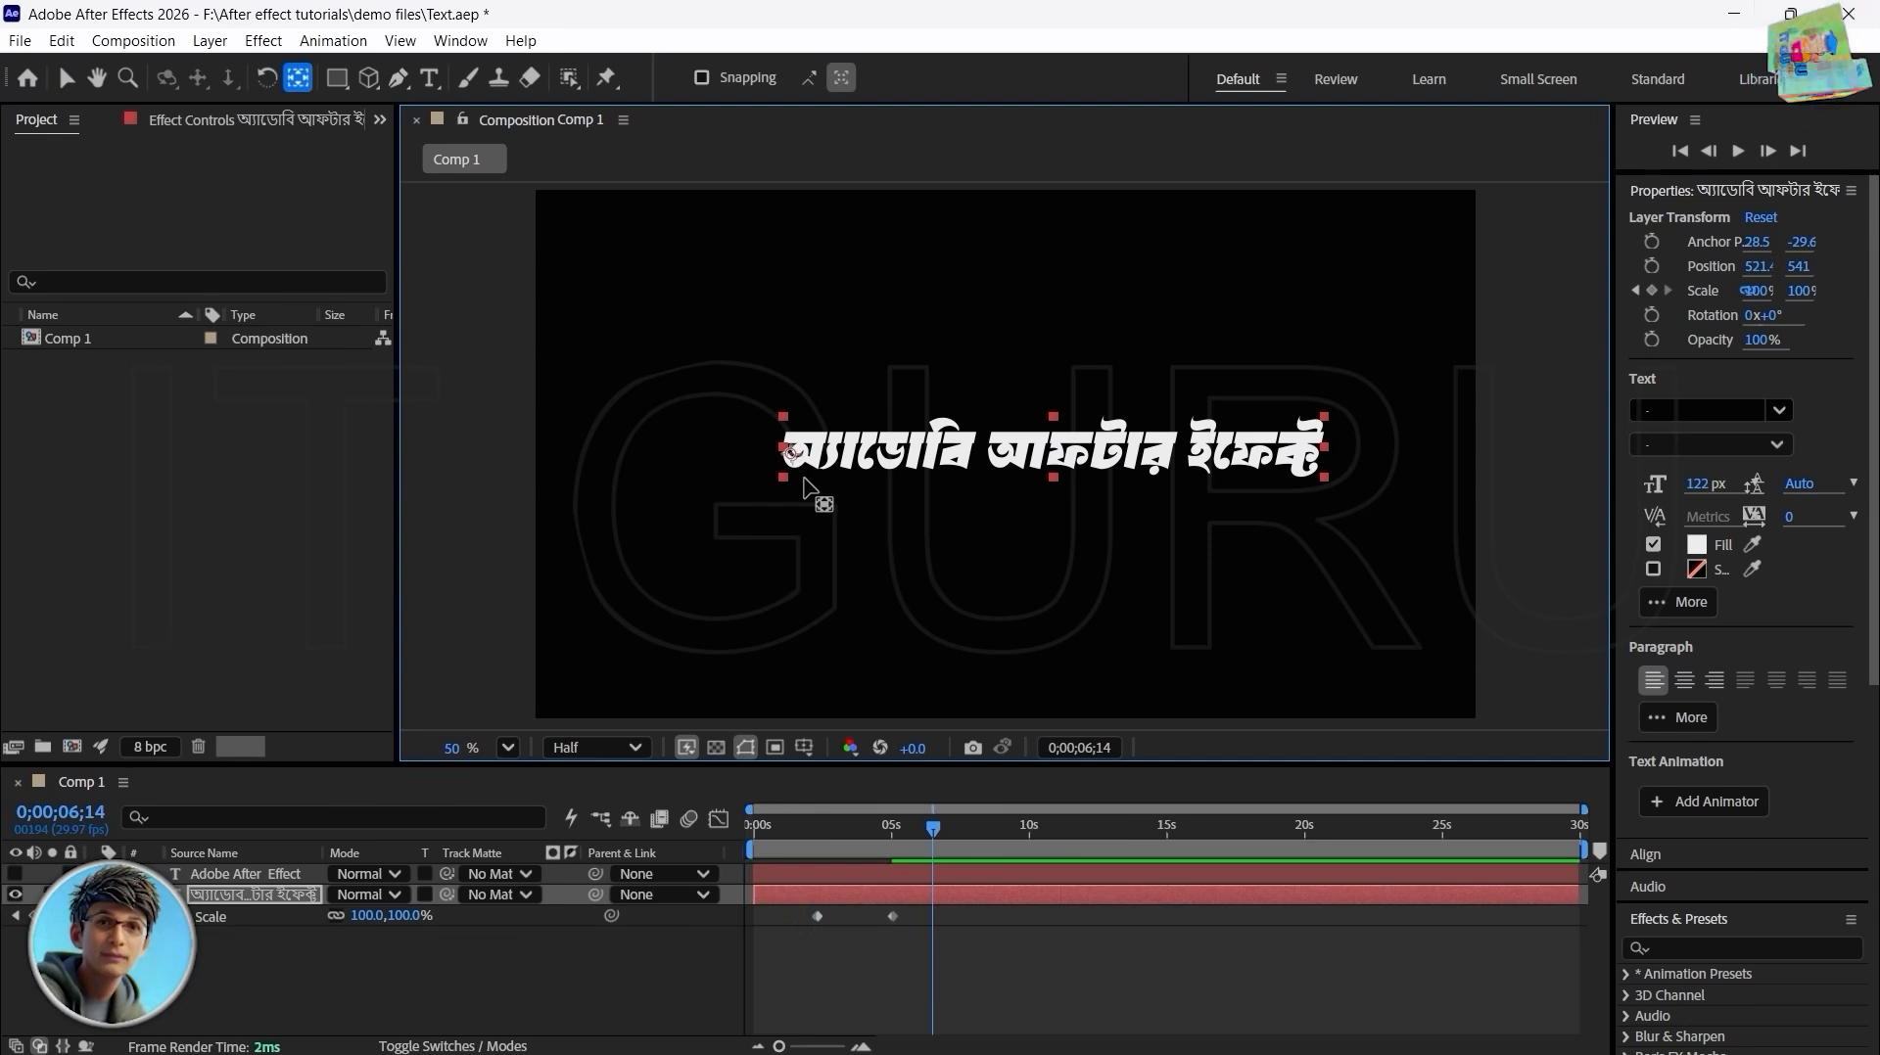
key(v)
click(806, 480)
click(788, 466)
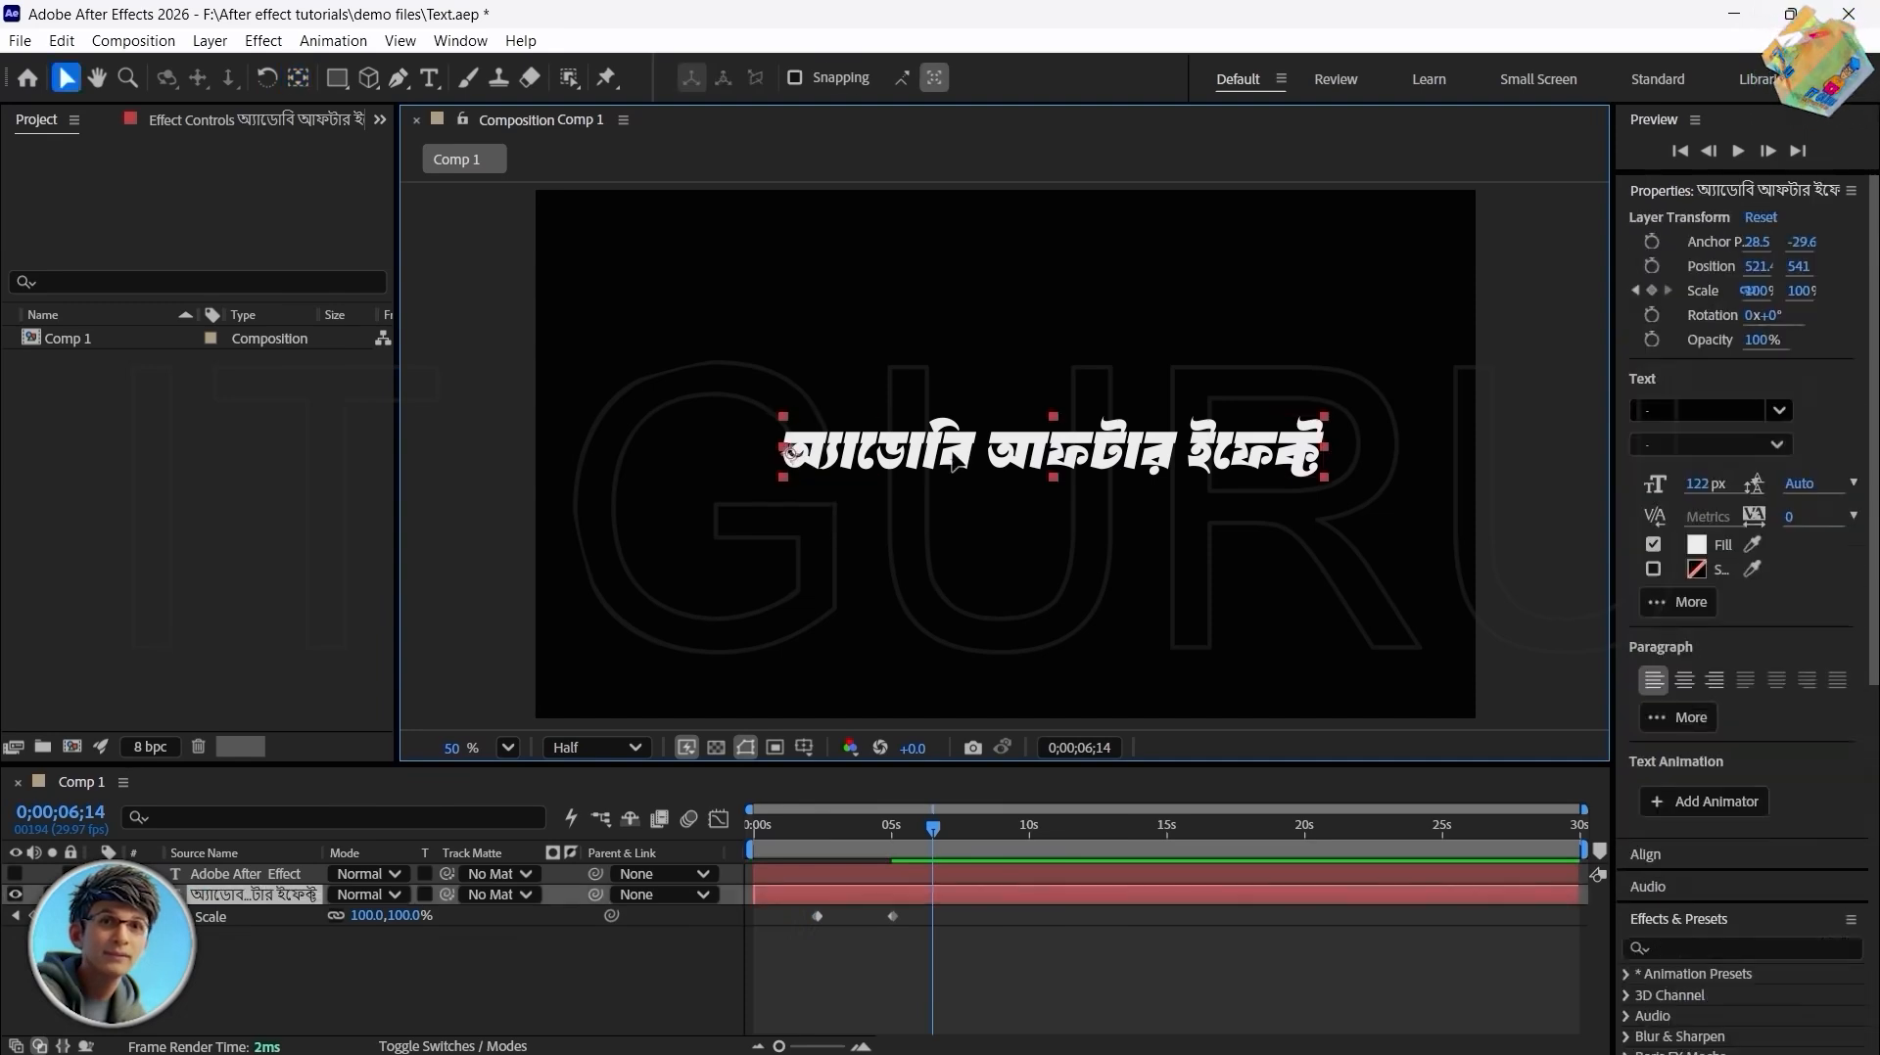
click(915, 566)
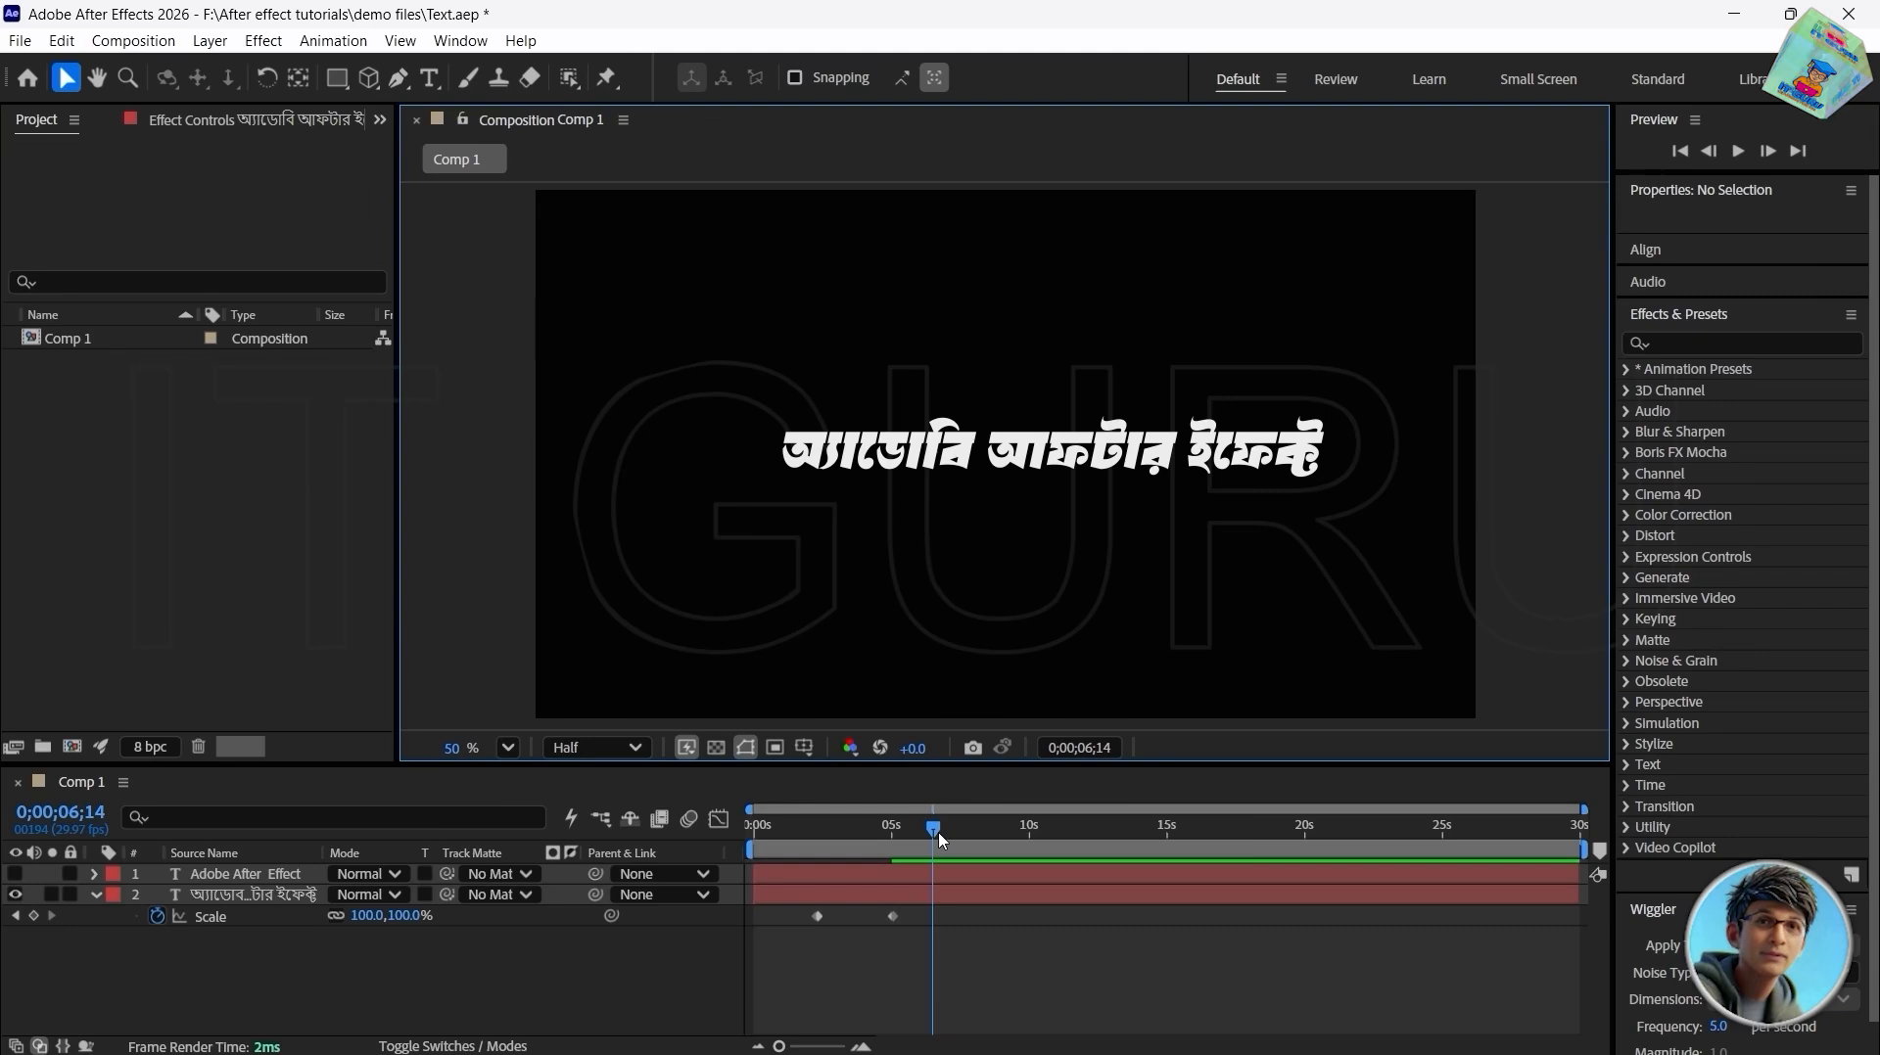
Step: Preview the Bengali text scaling from its left end, starting at 0;00;00;00
click(847, 828)
drag(831, 833, 757, 833)
key(space)
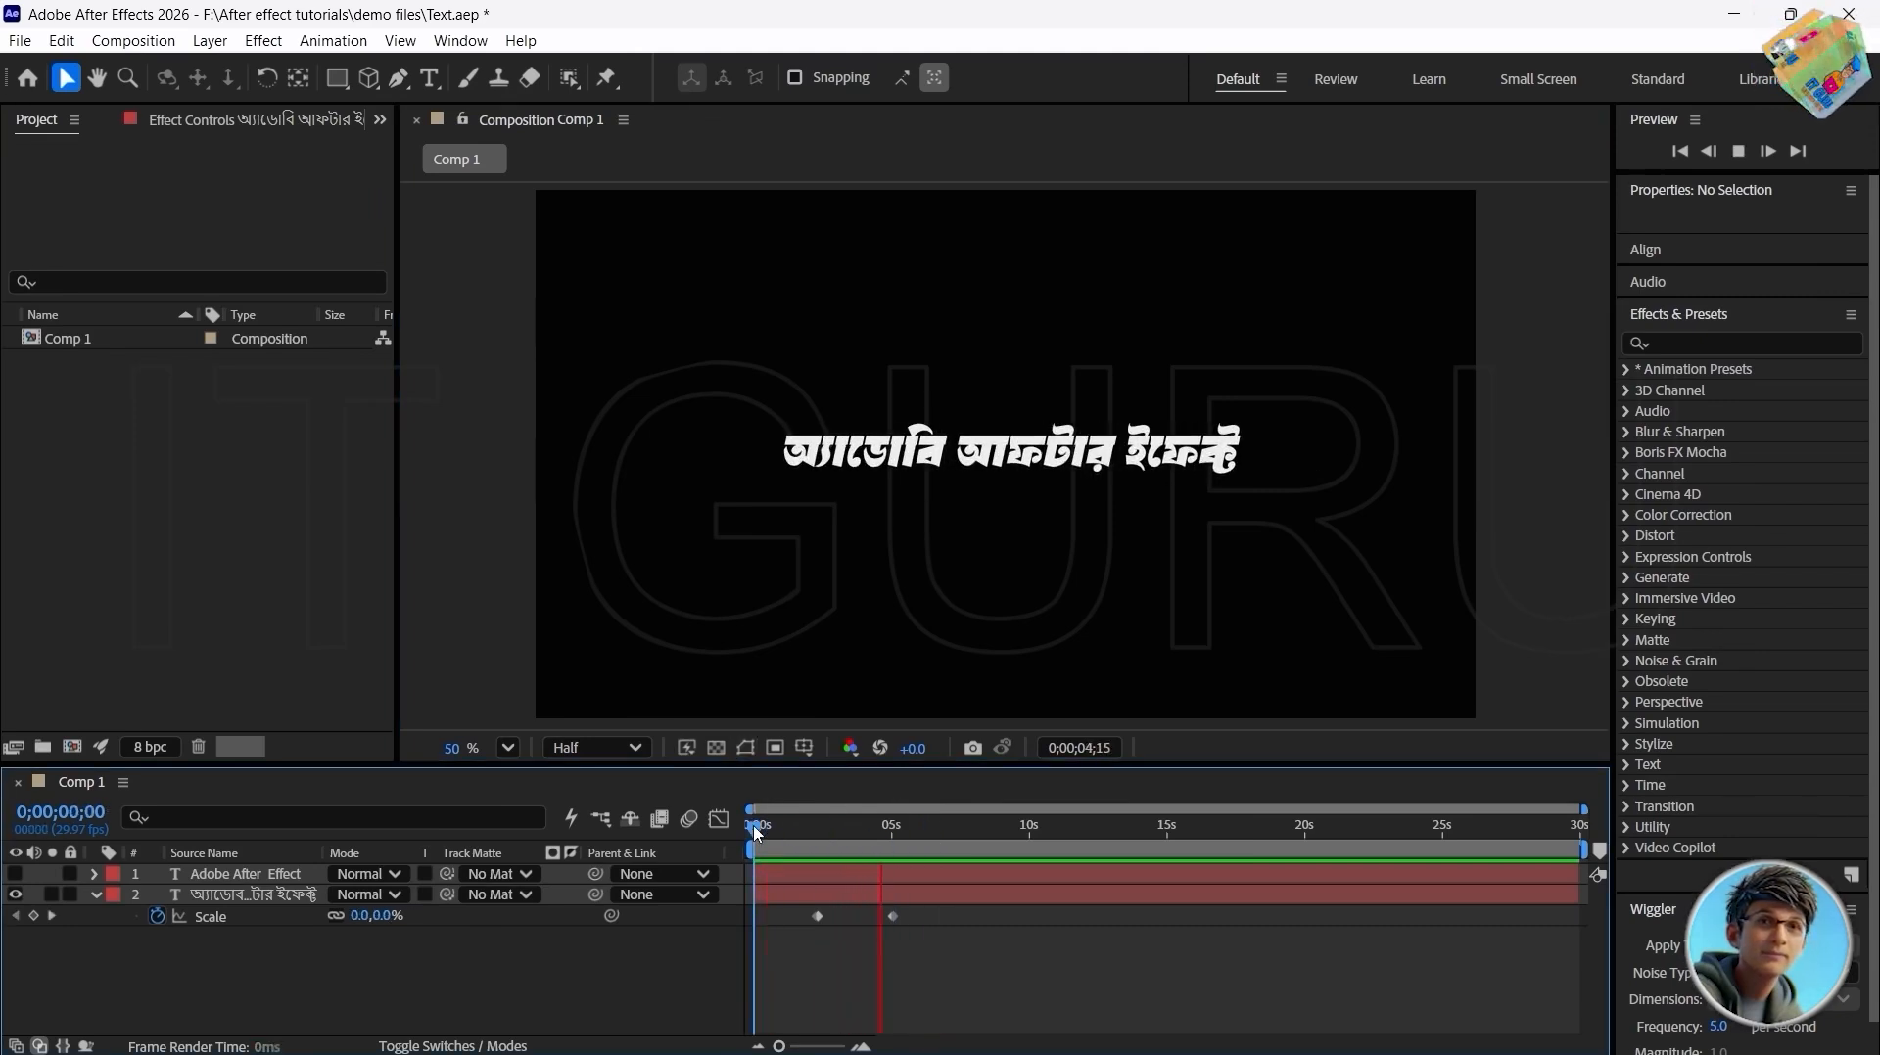
key(space)
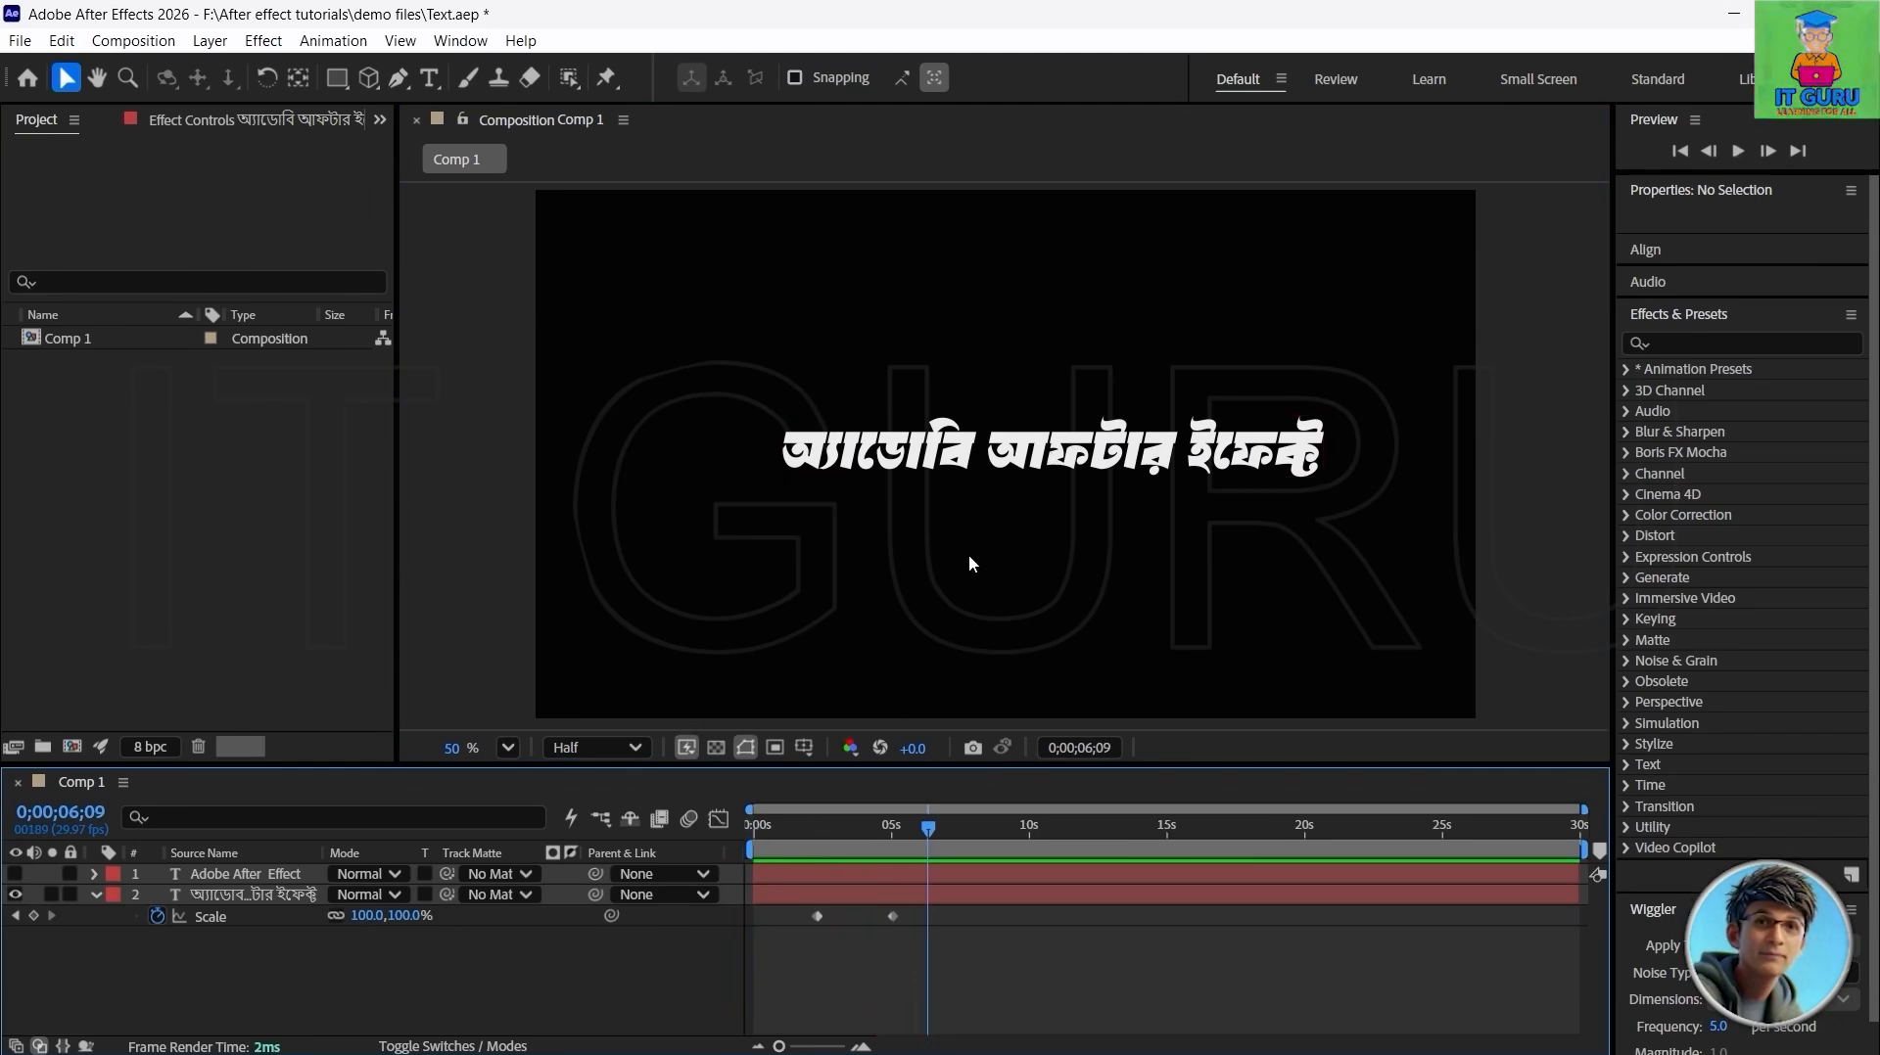
Step: Return the Bengali text's anchor point to near the middle of the text, about 644, -33.6, and deselect the layer
drag(932, 839, 902, 834)
key(y)
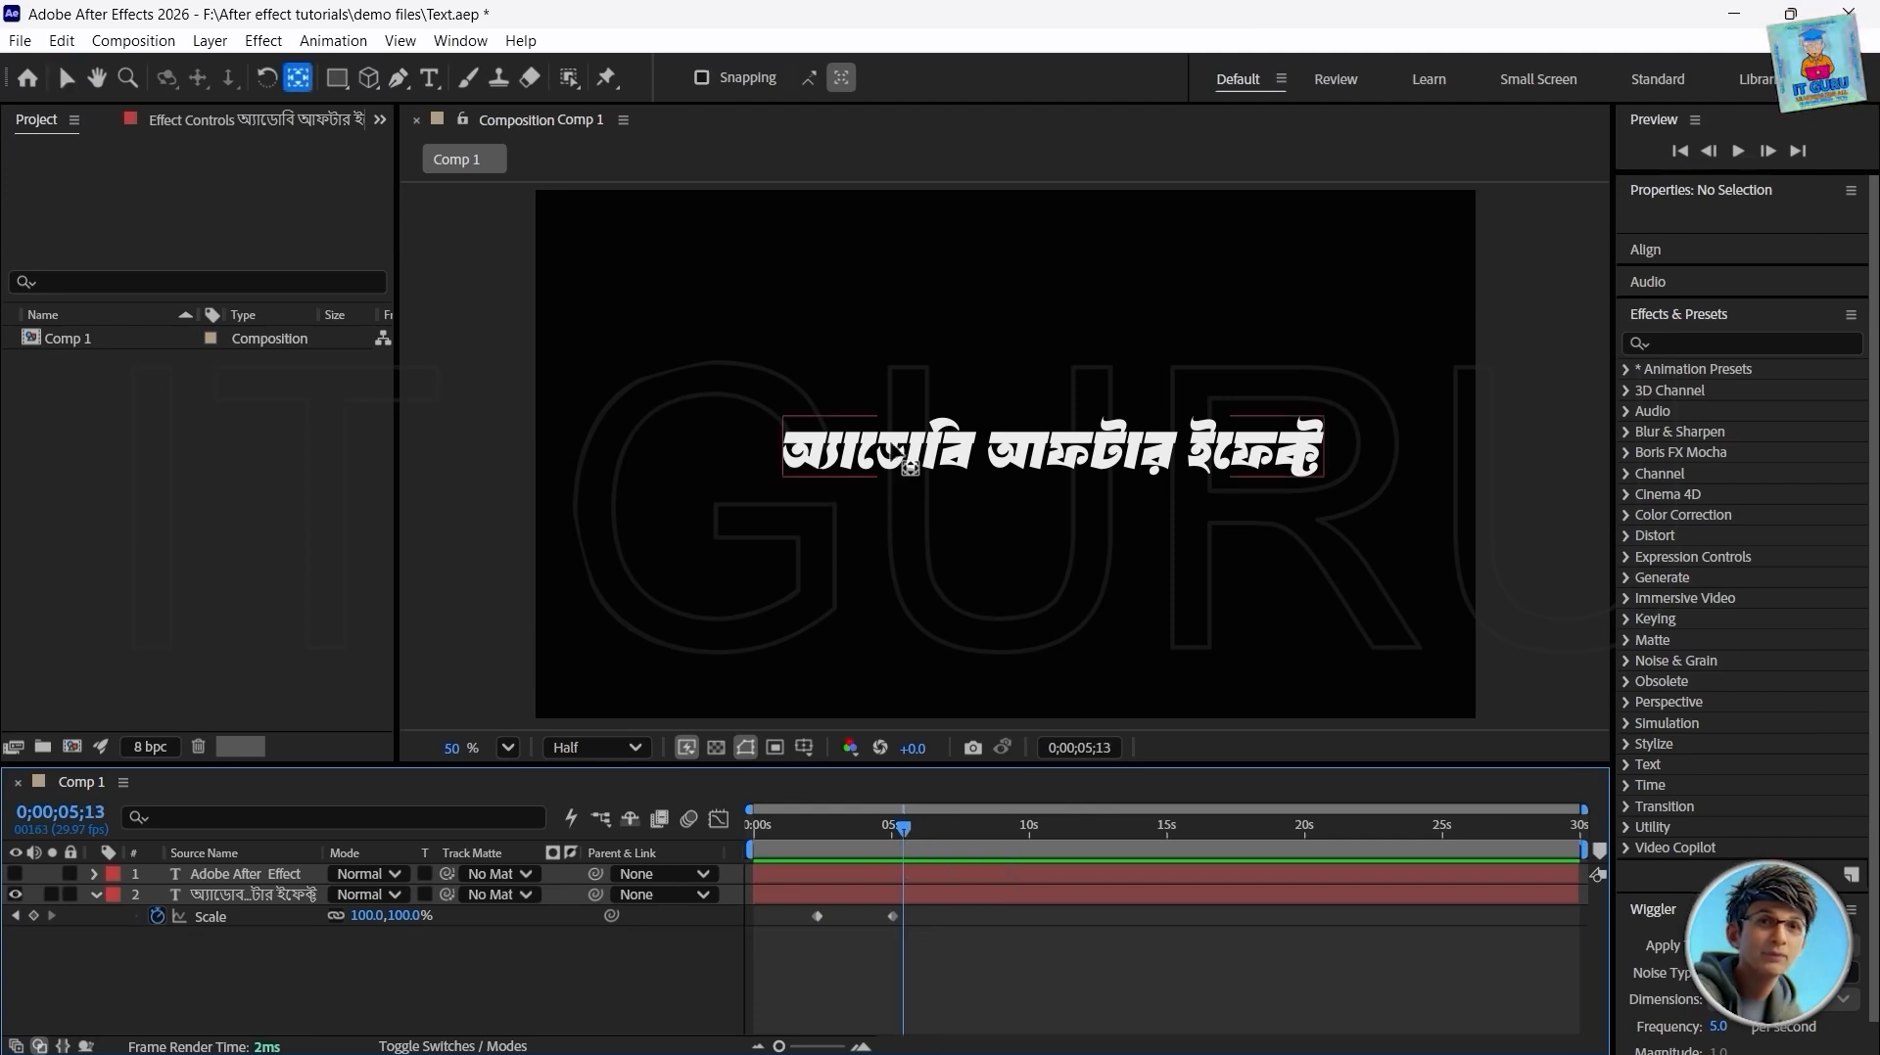
click(900, 455)
drag(791, 460, 1097, 459)
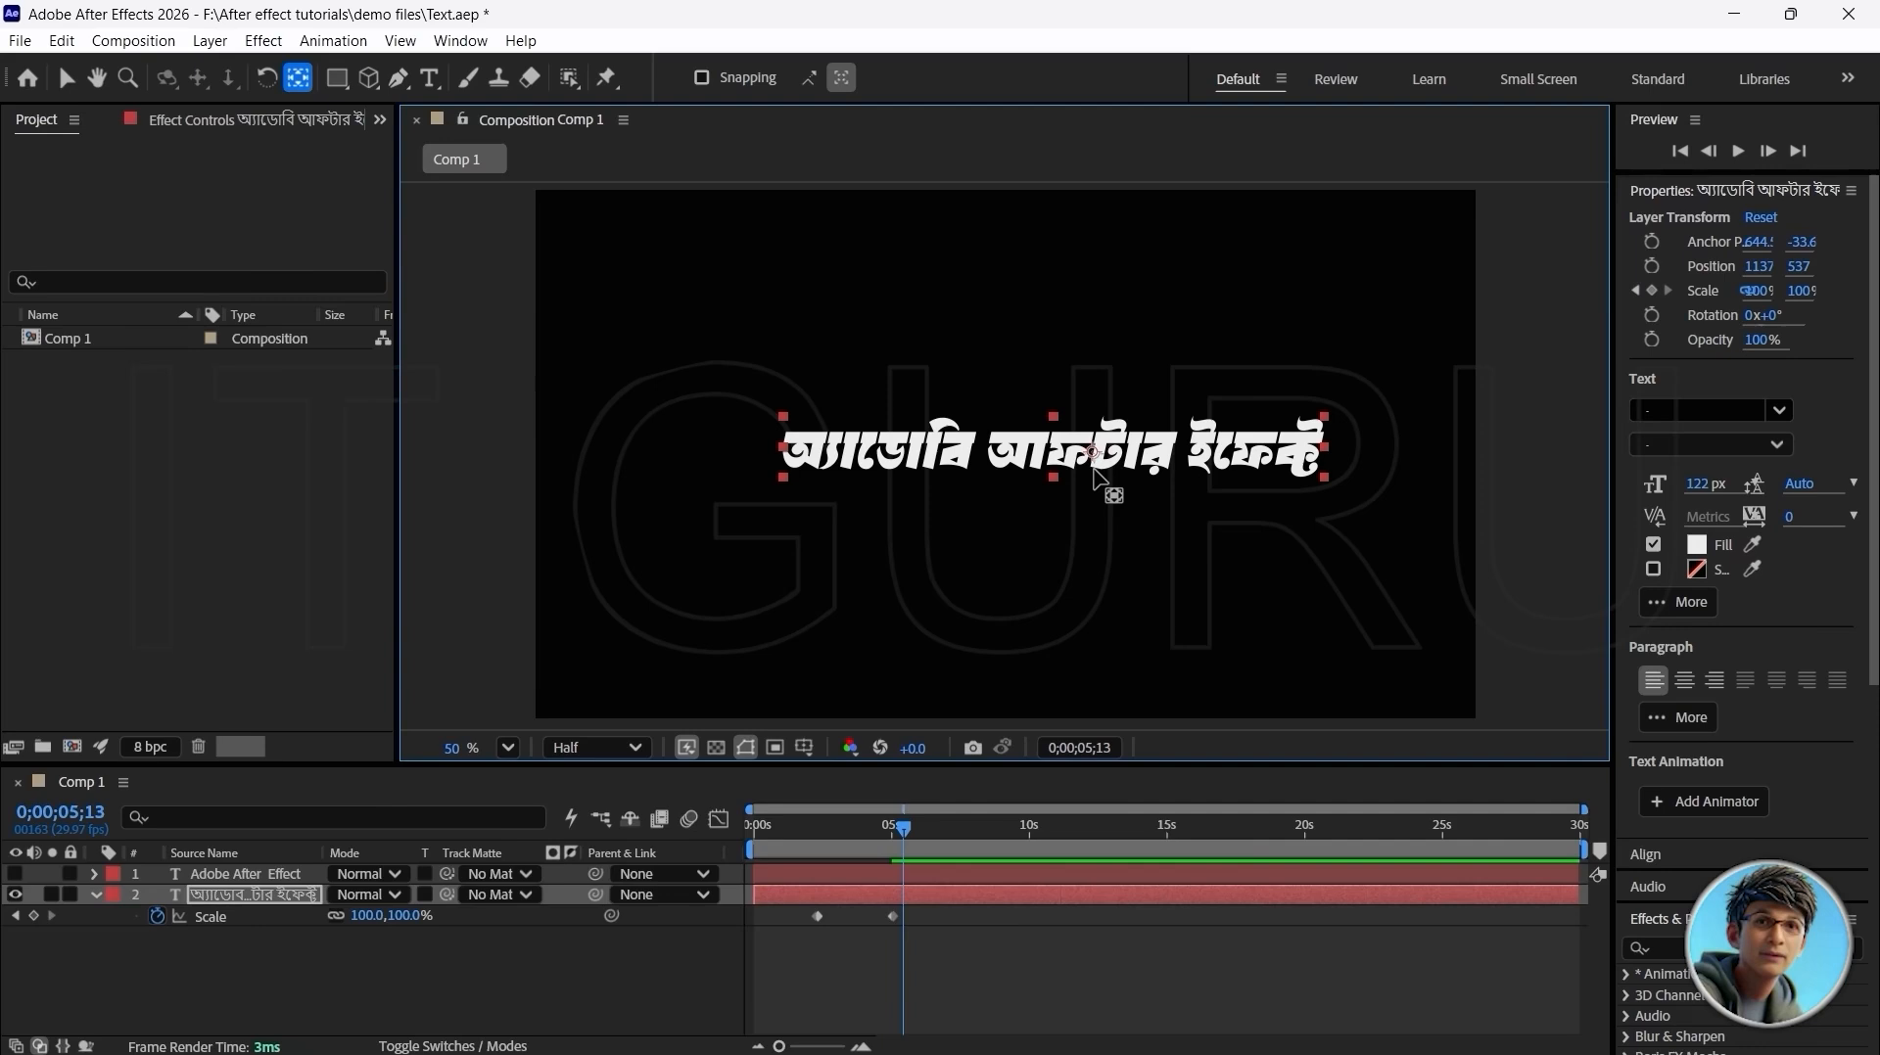
key(v)
click(1051, 520)
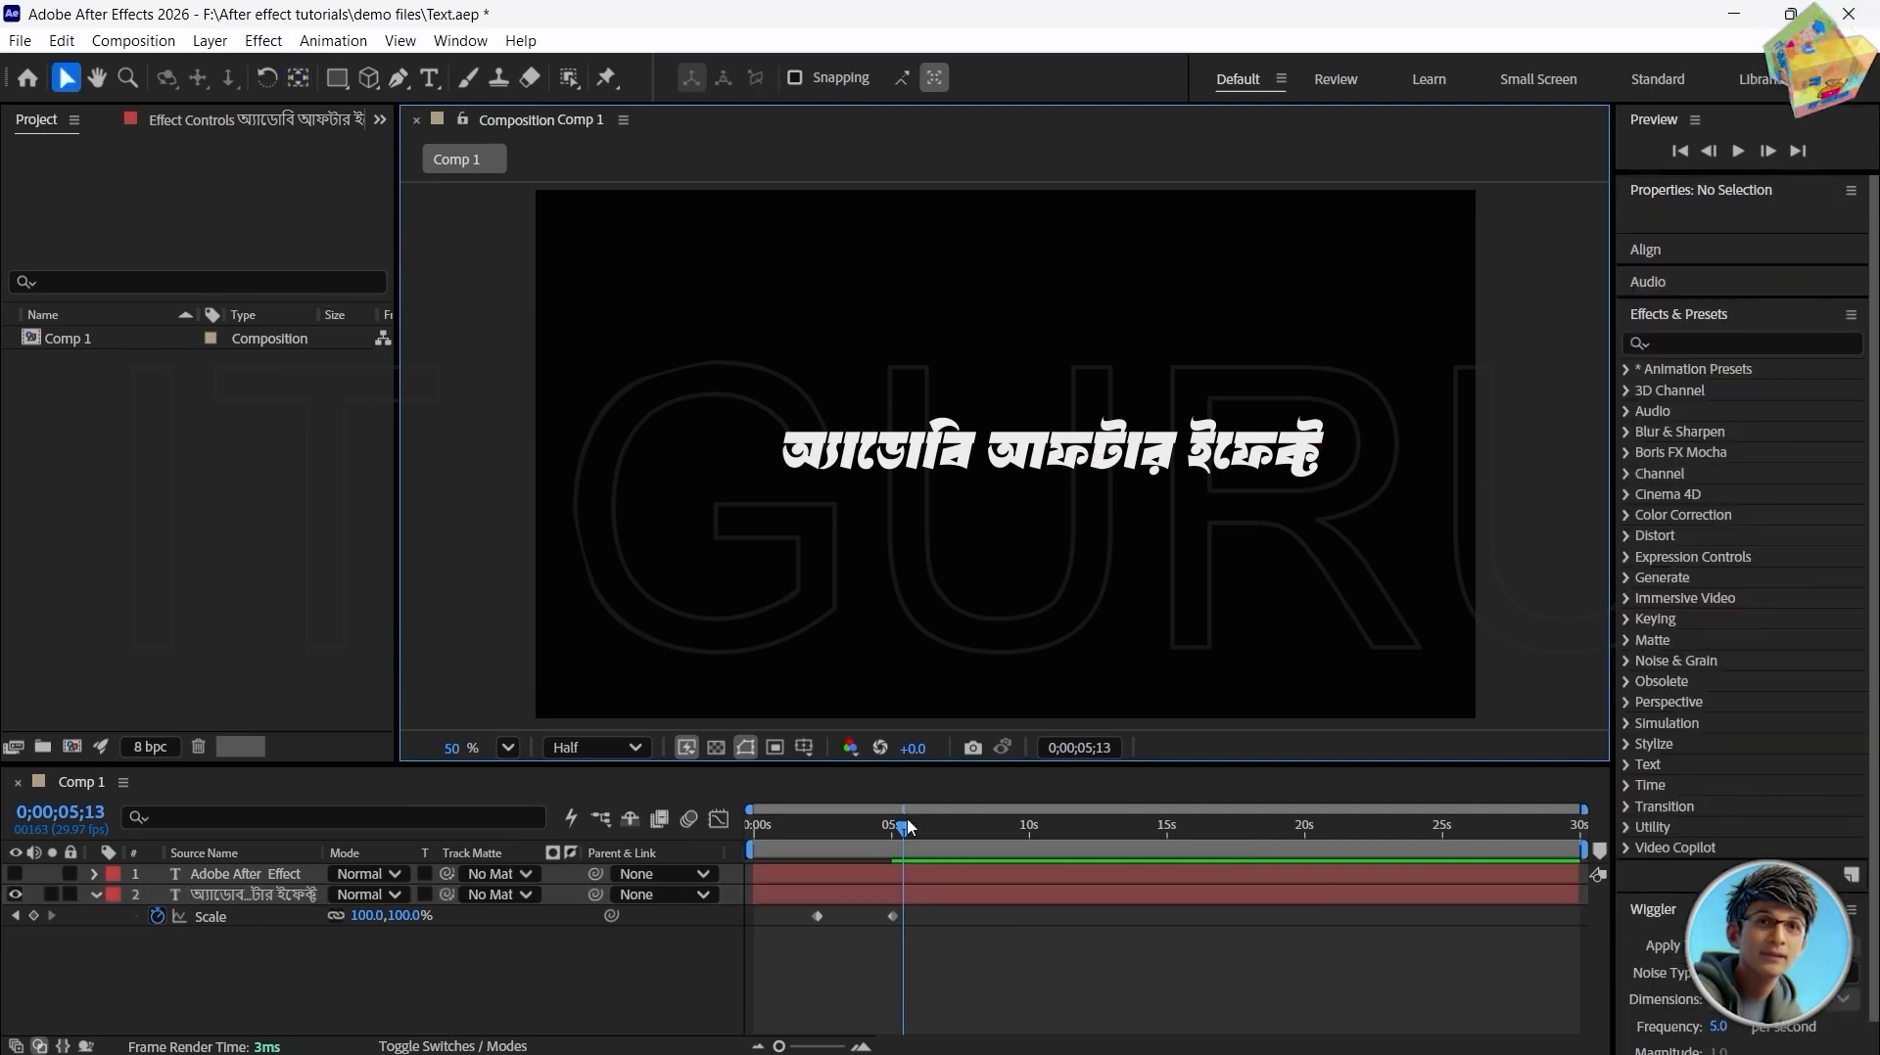
Step: Scrub through the centred scaling animation and remove the Scale keyframes from the Bengali text layer
drag(908, 828, 921, 920)
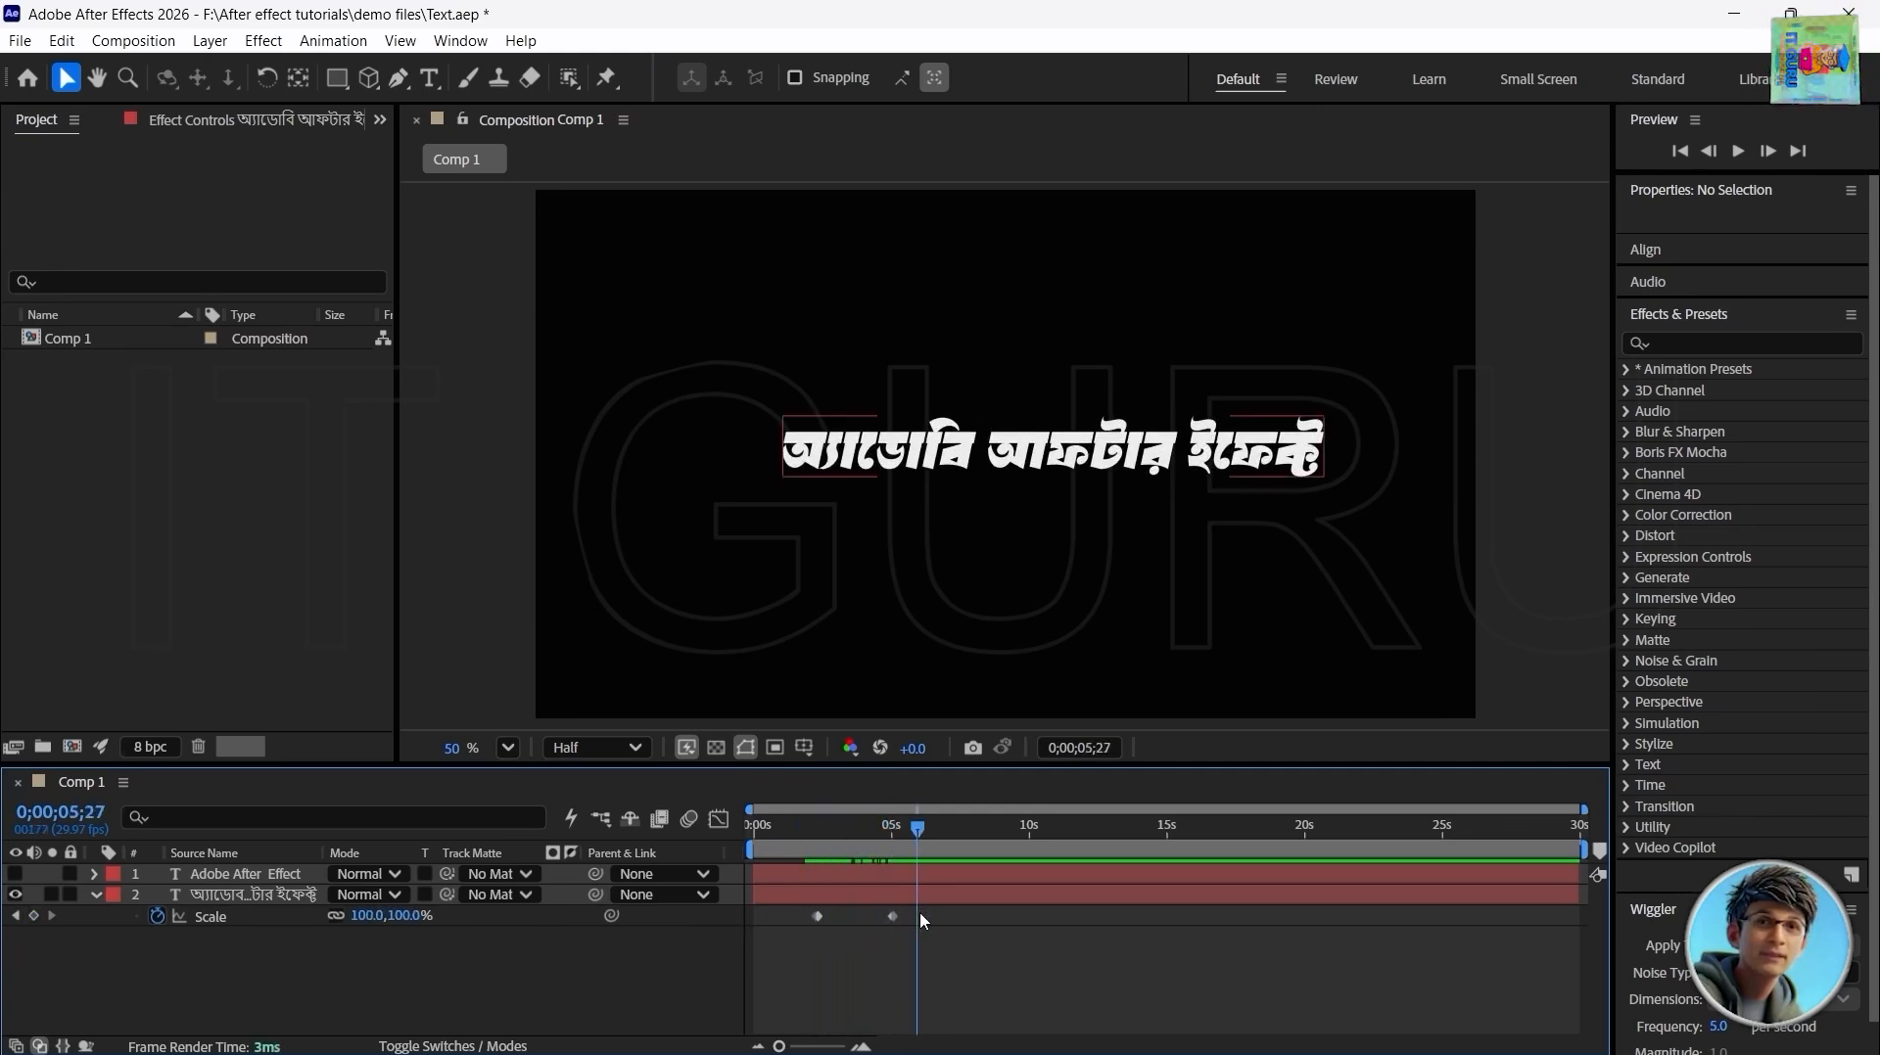
click(157, 916)
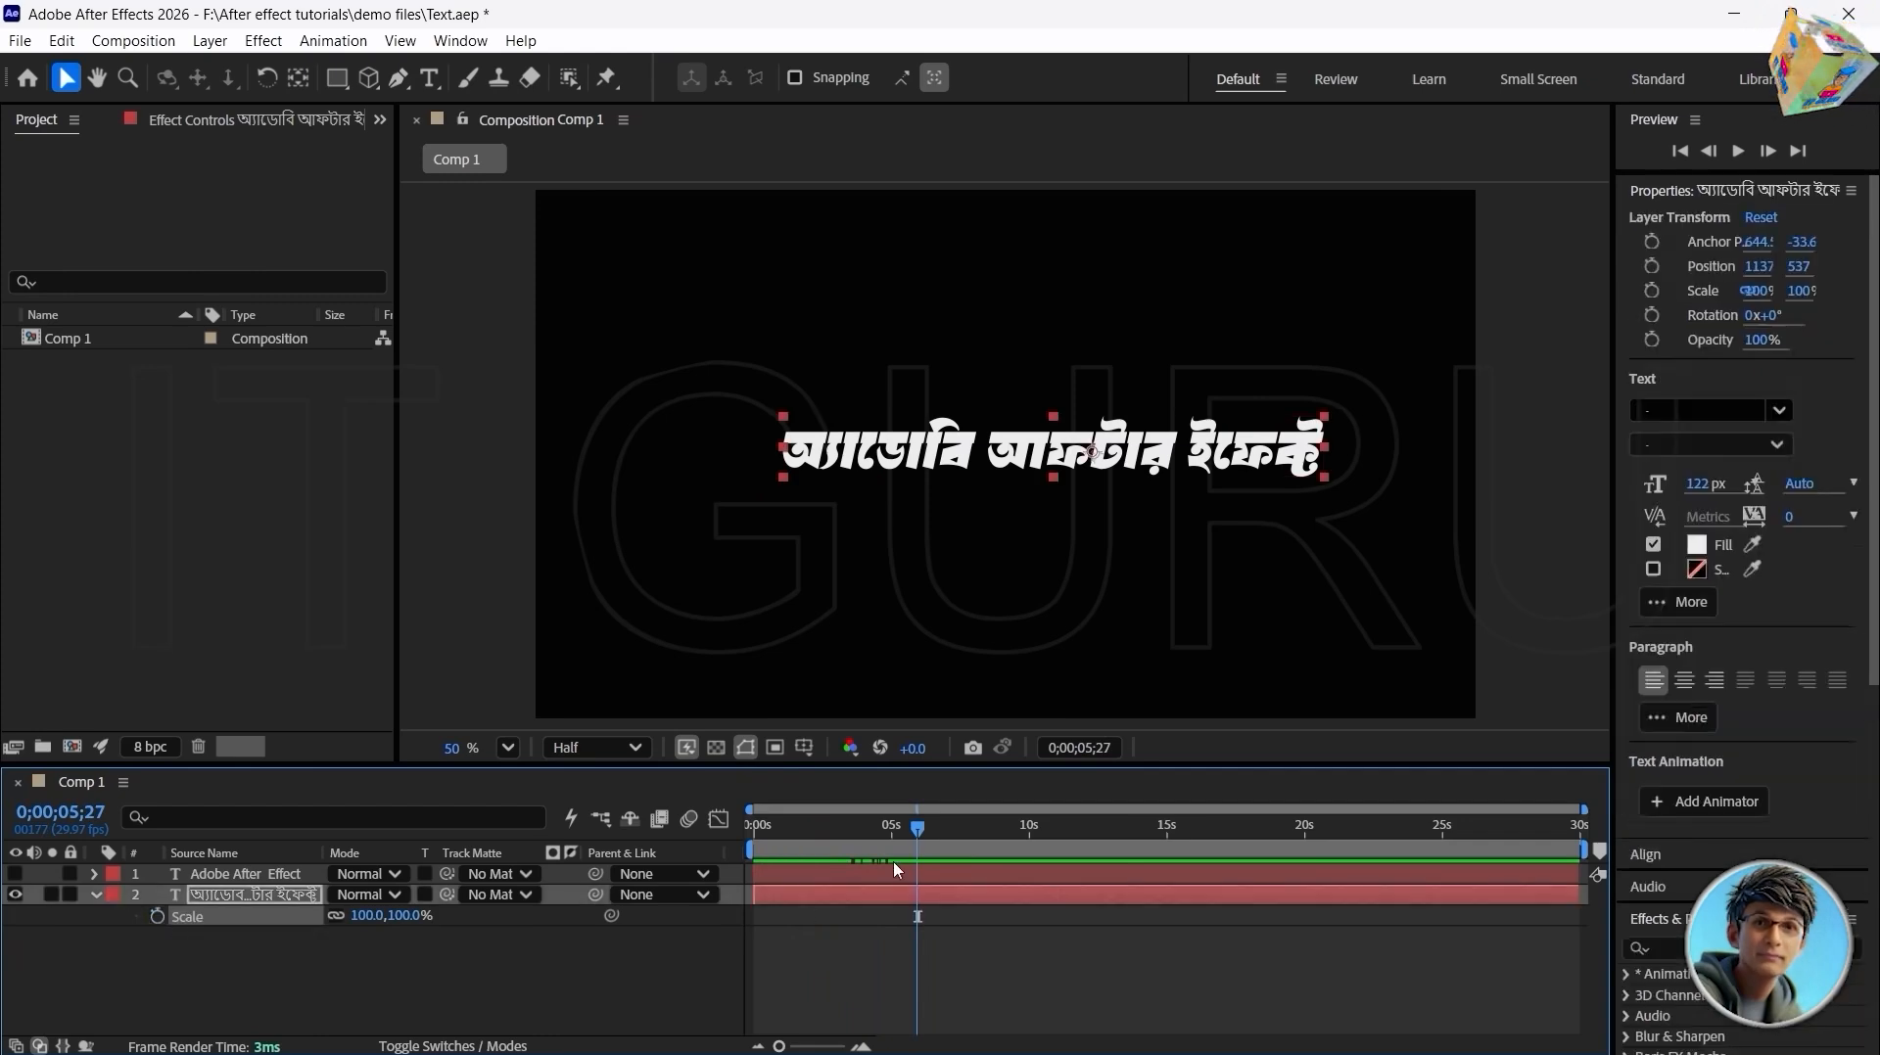
Step: Add a Position keyframe to the Bengali text layer at 0;00;04;29, keeping the text at 1137.4, 537
drag(919, 831, 865, 830)
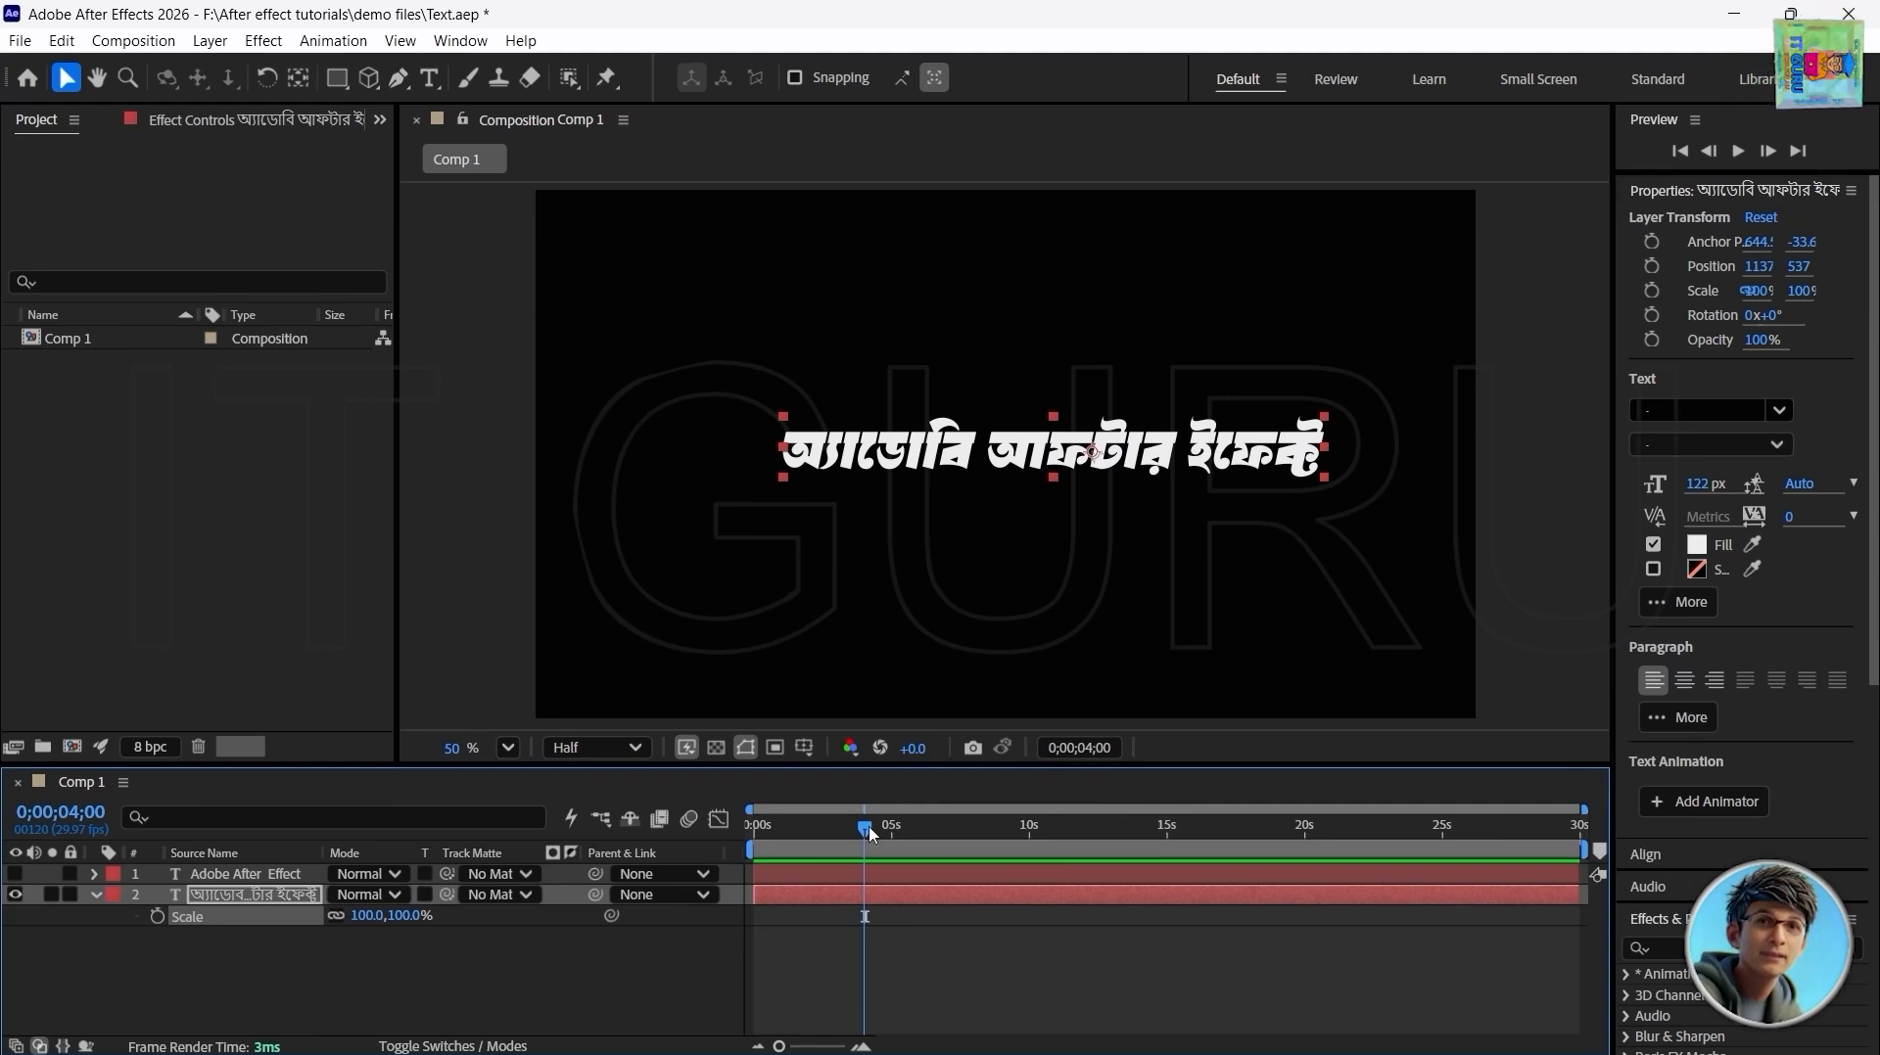
drag(867, 827, 896, 832)
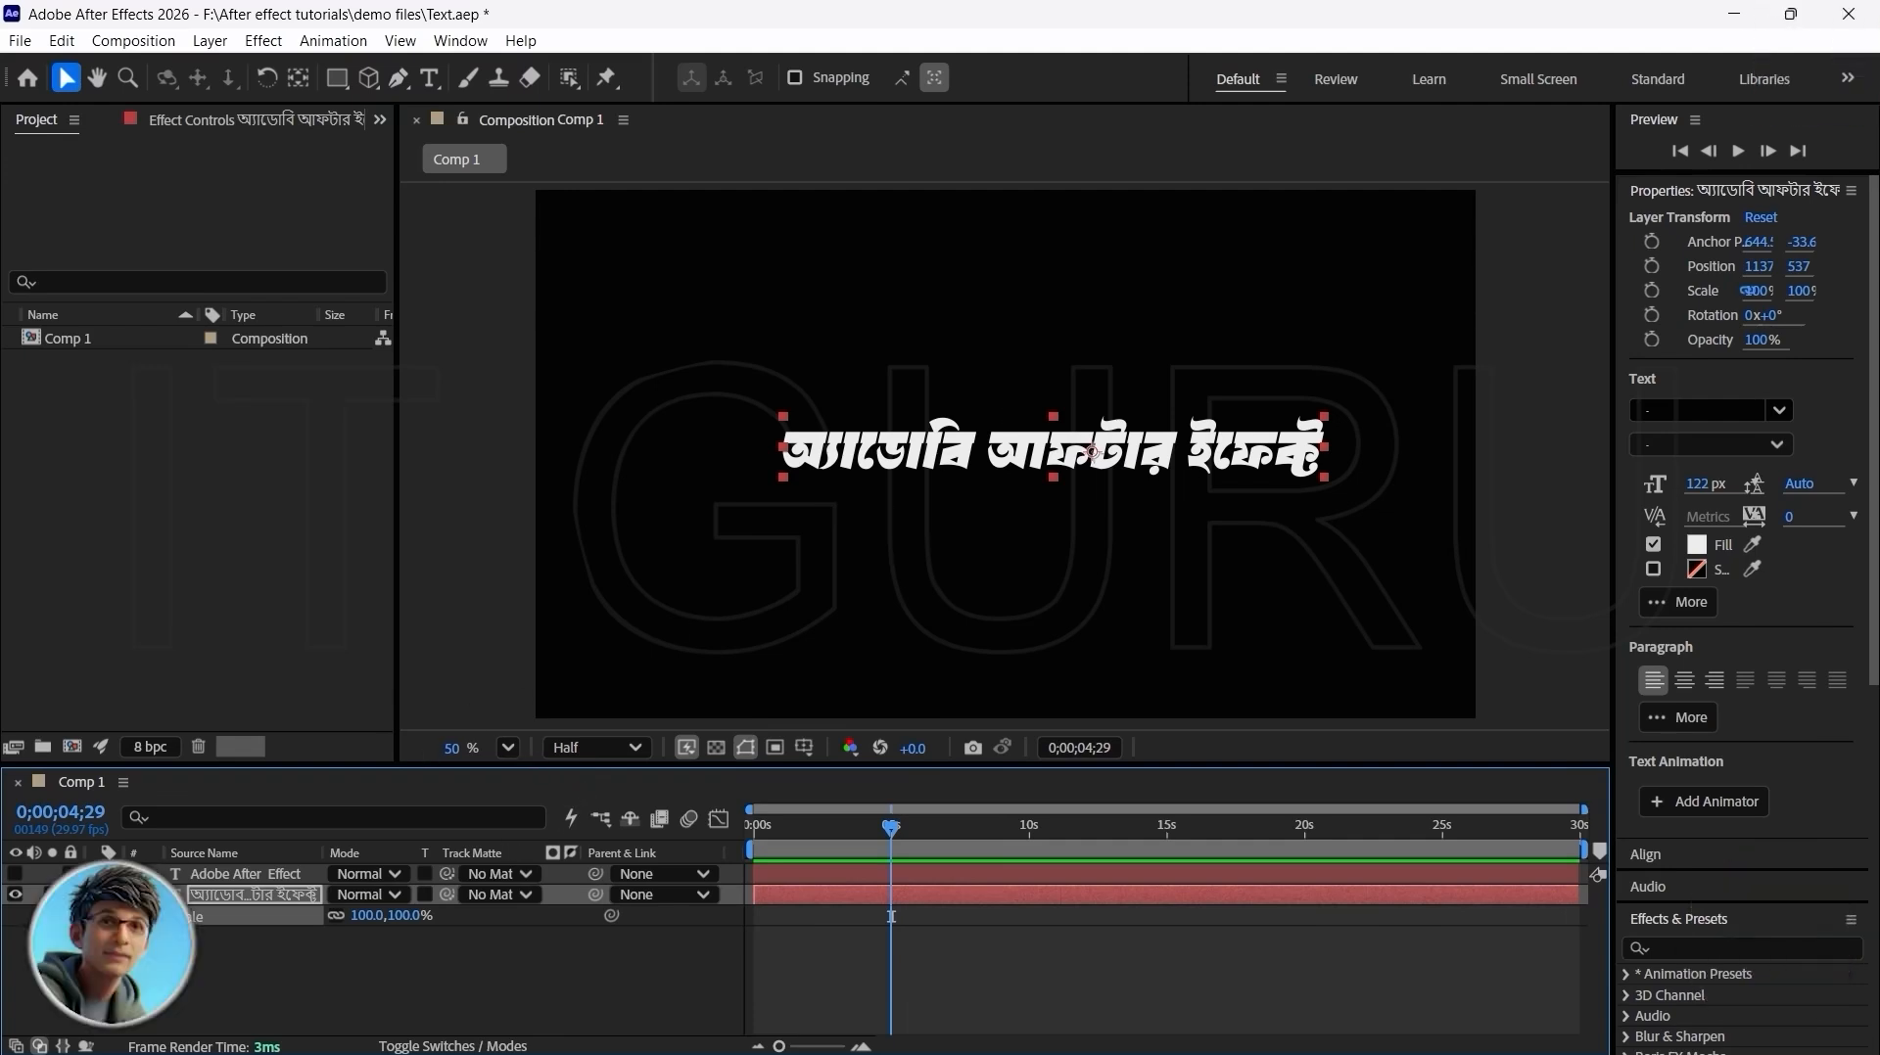
click(96, 895)
key(p)
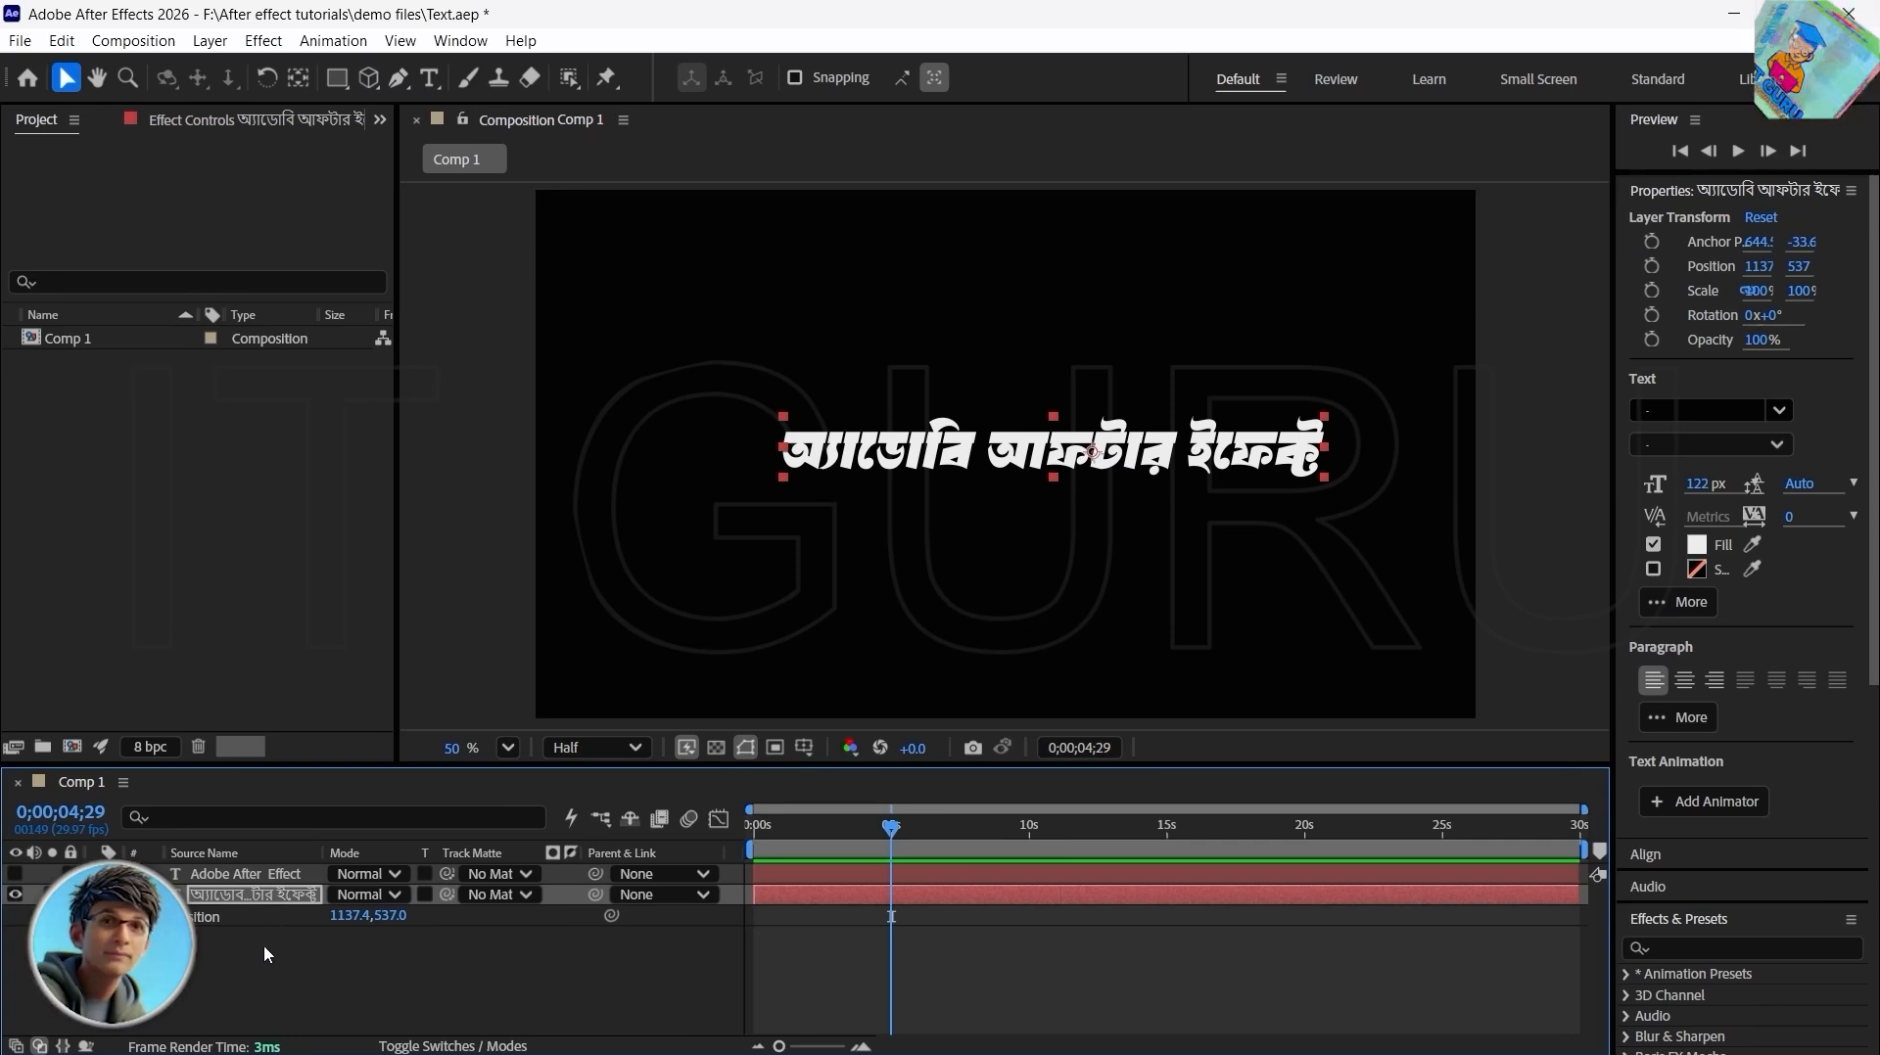
key(alt+shift+p)
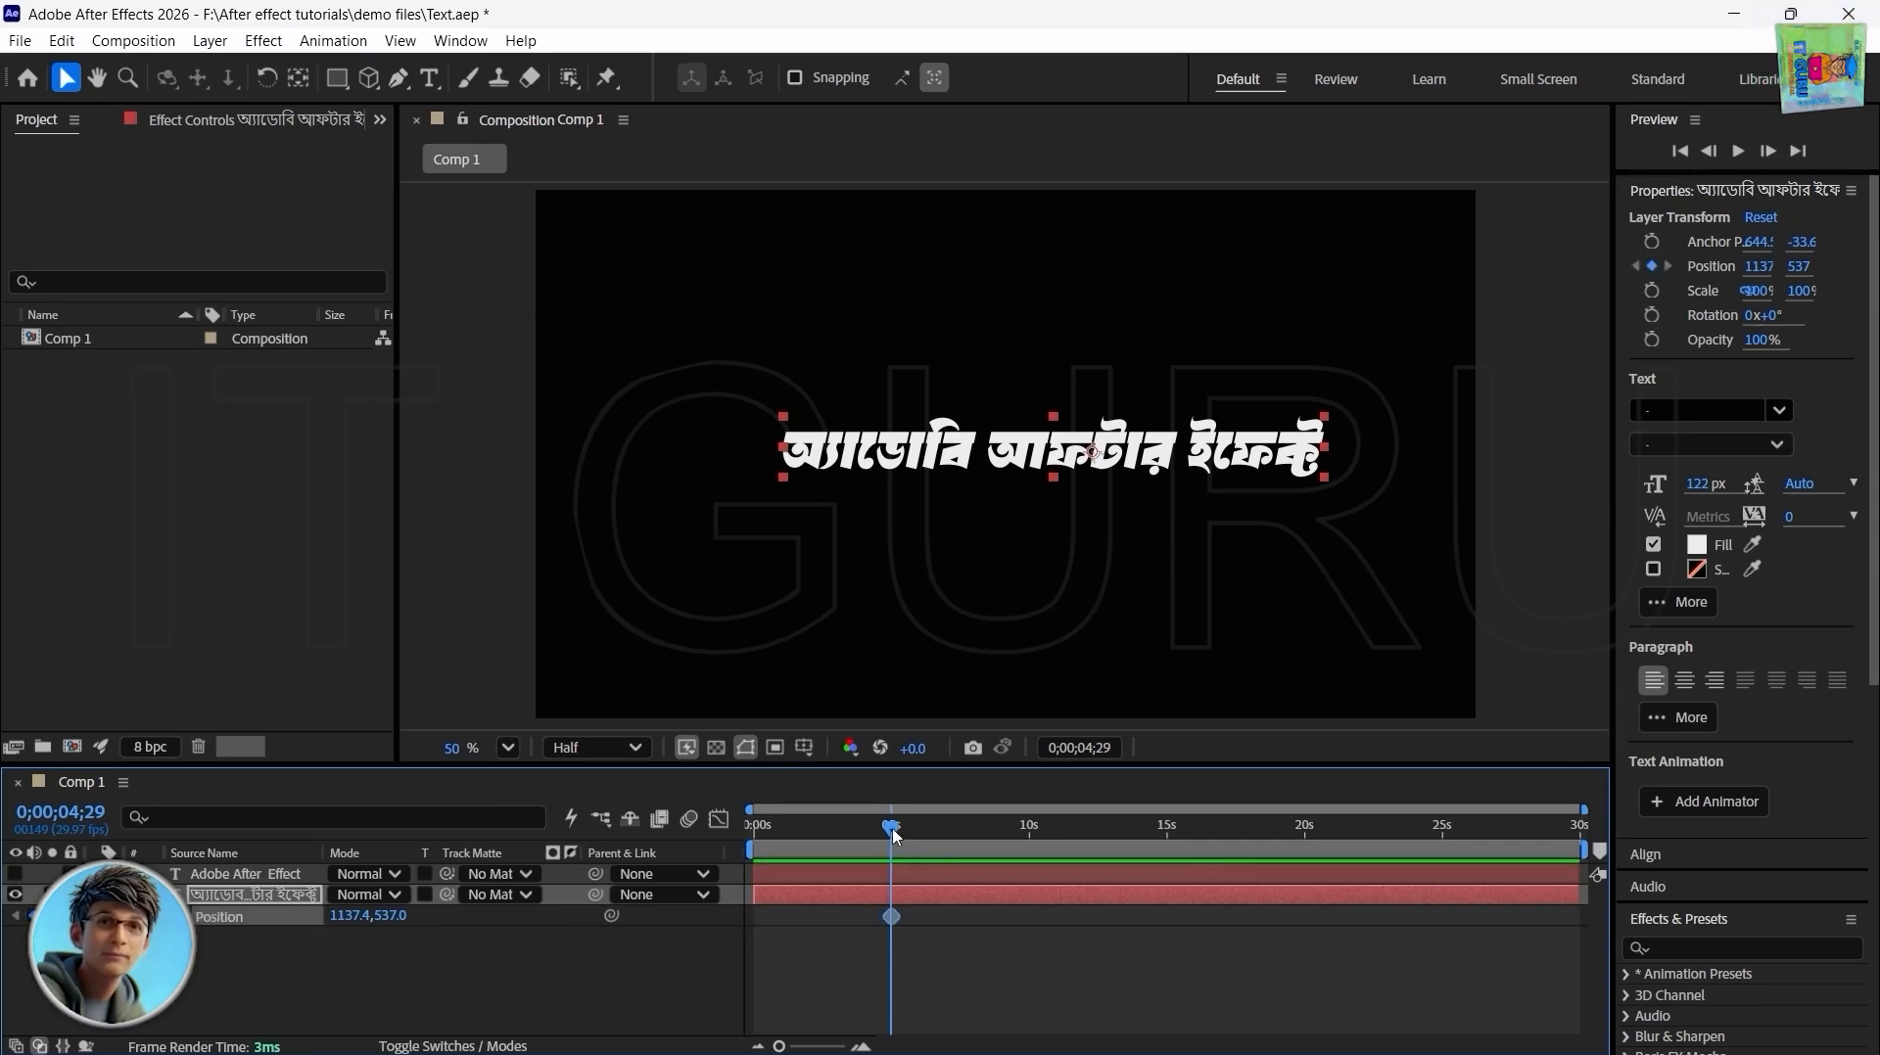
Step: Move the Bengali text straight down below the frame at 0;00;02;00, to about position 1137.4, 1196
drag(886, 830, 807, 840)
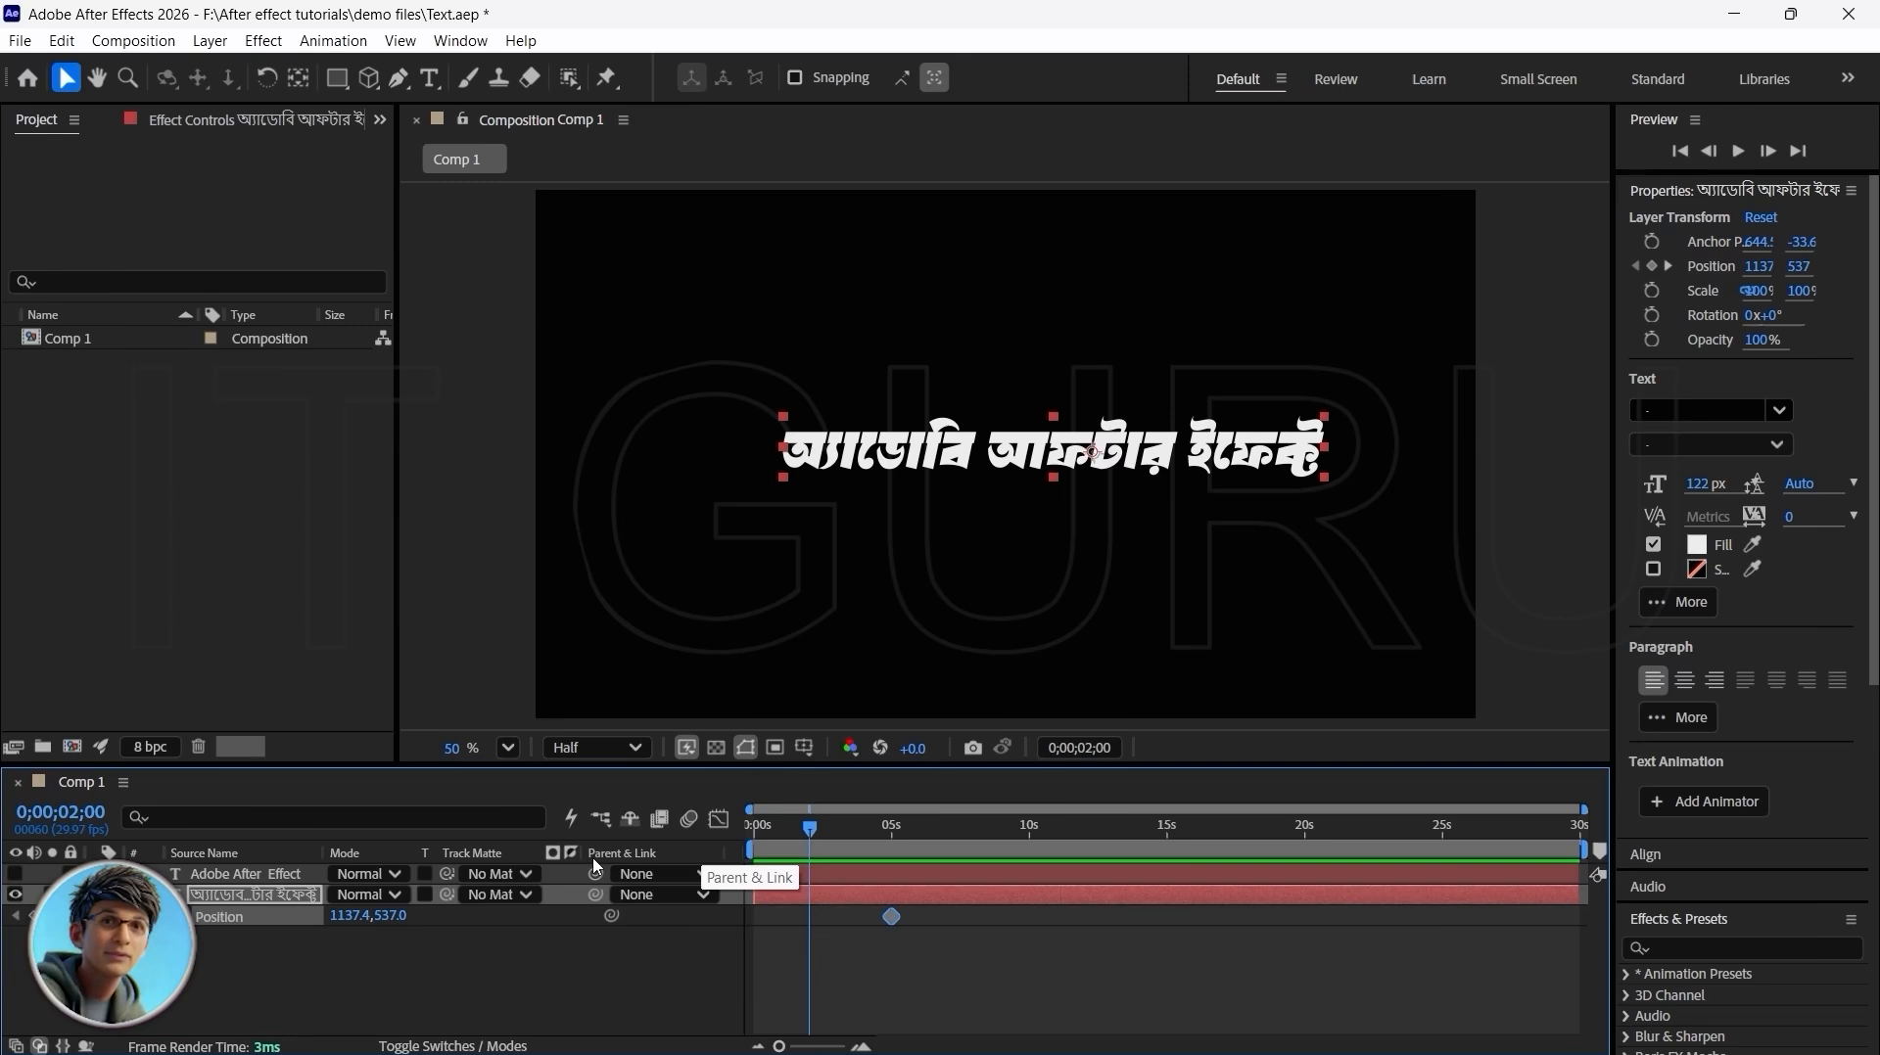
drag(388, 919, 449, 918)
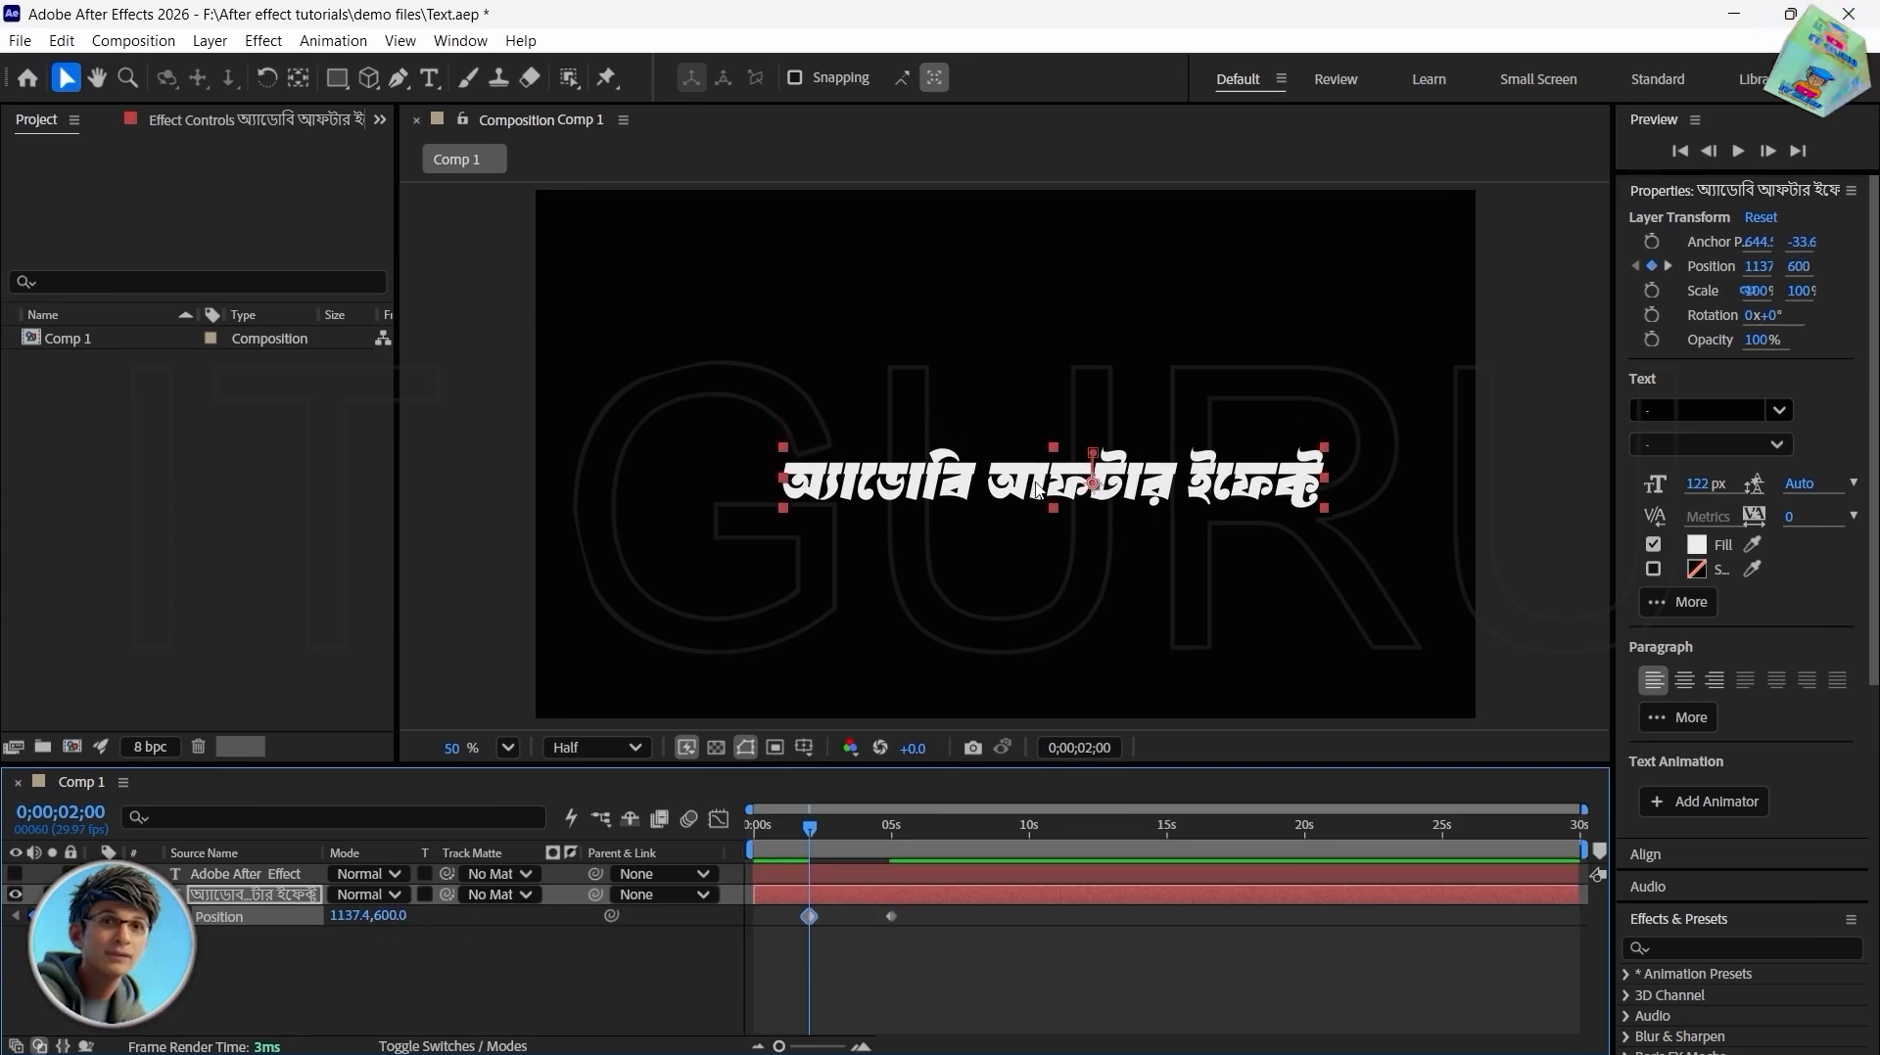
drag(1039, 494, 1057, 787)
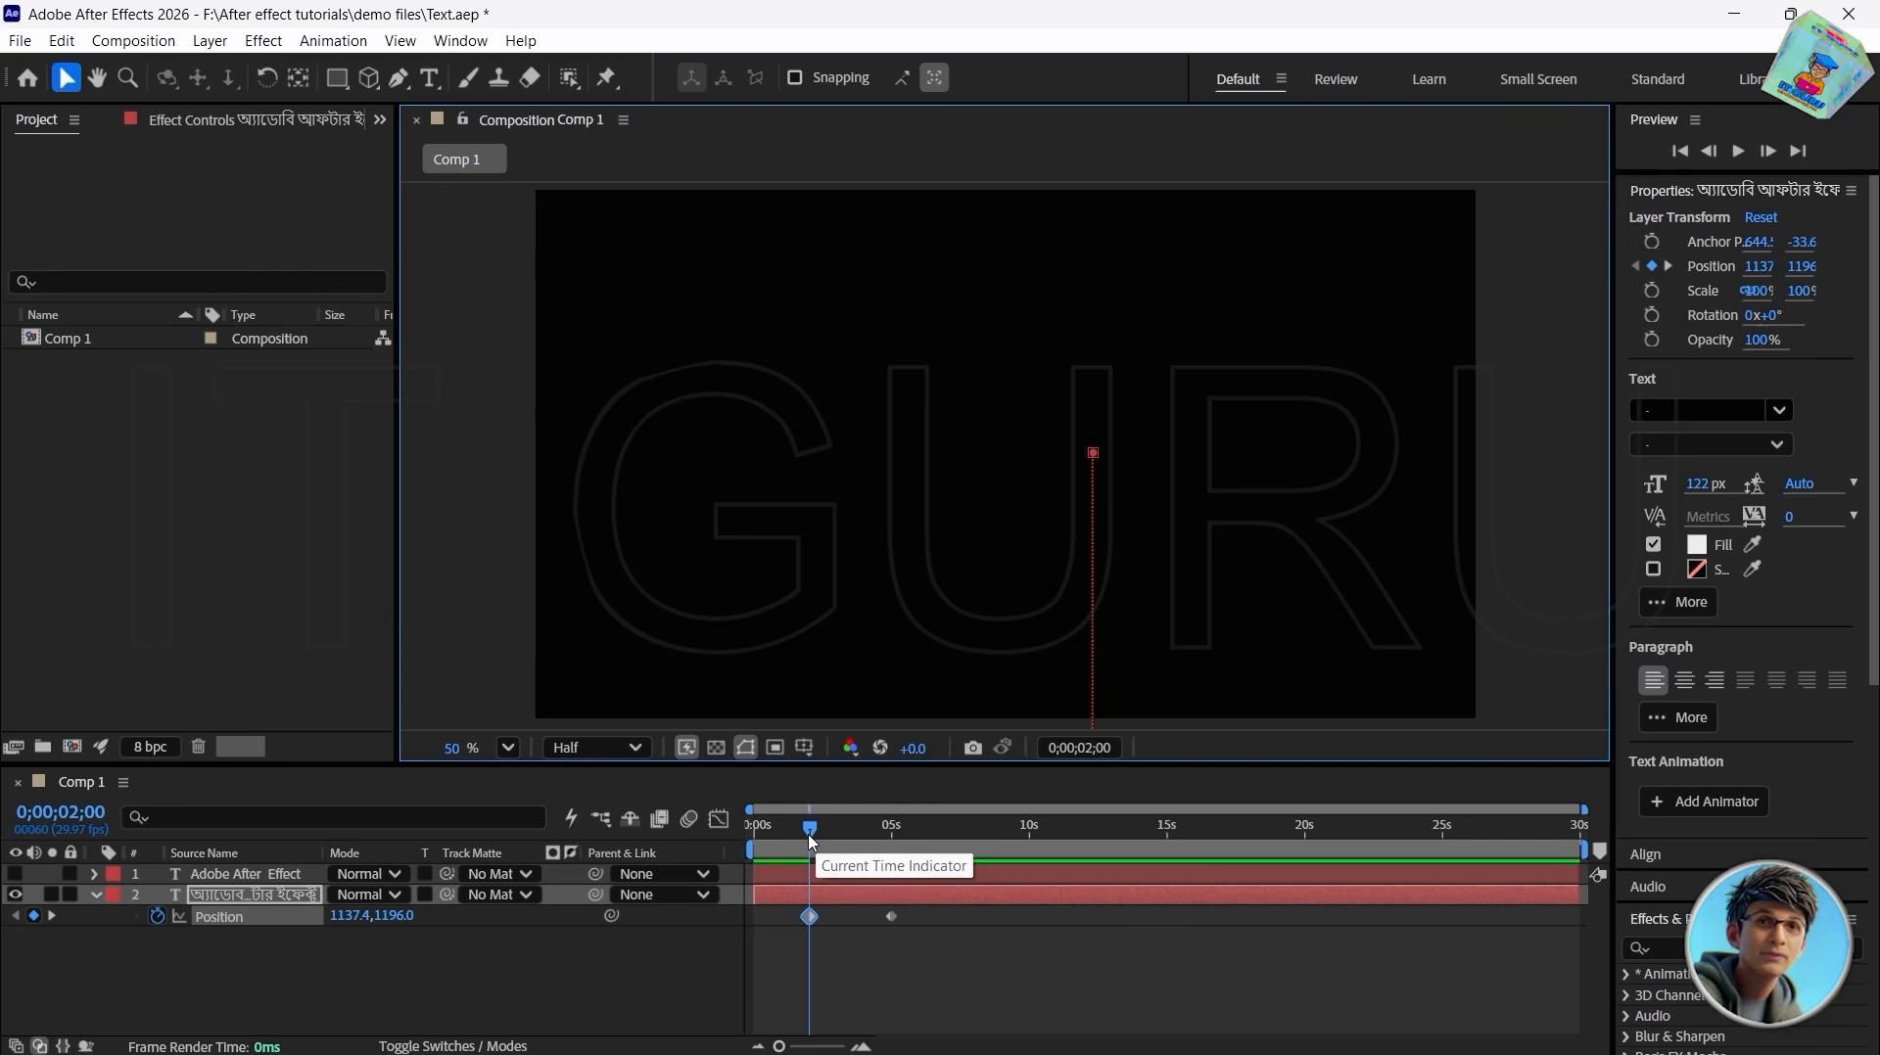
Step: Preview the Bengali text sliding up into the frame from 0;00;00;00
drag(810, 828, 720, 842)
key(space)
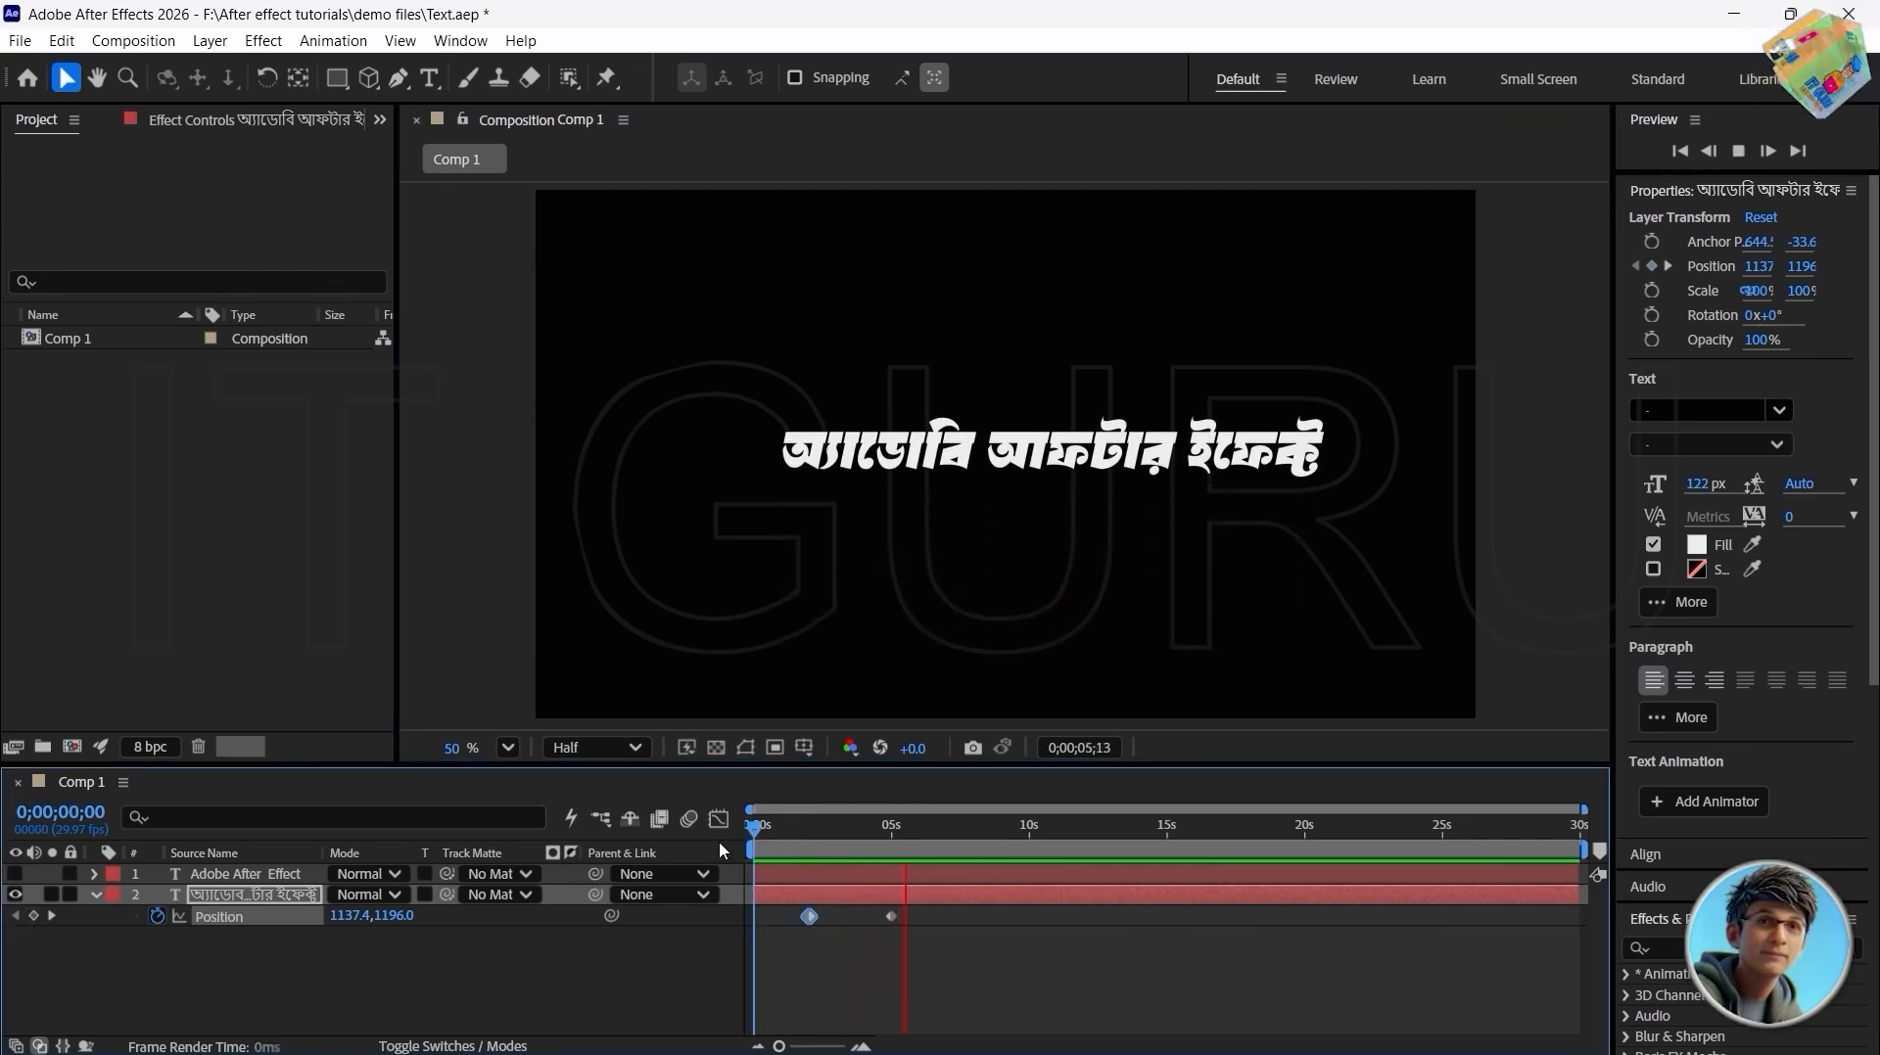
key(space)
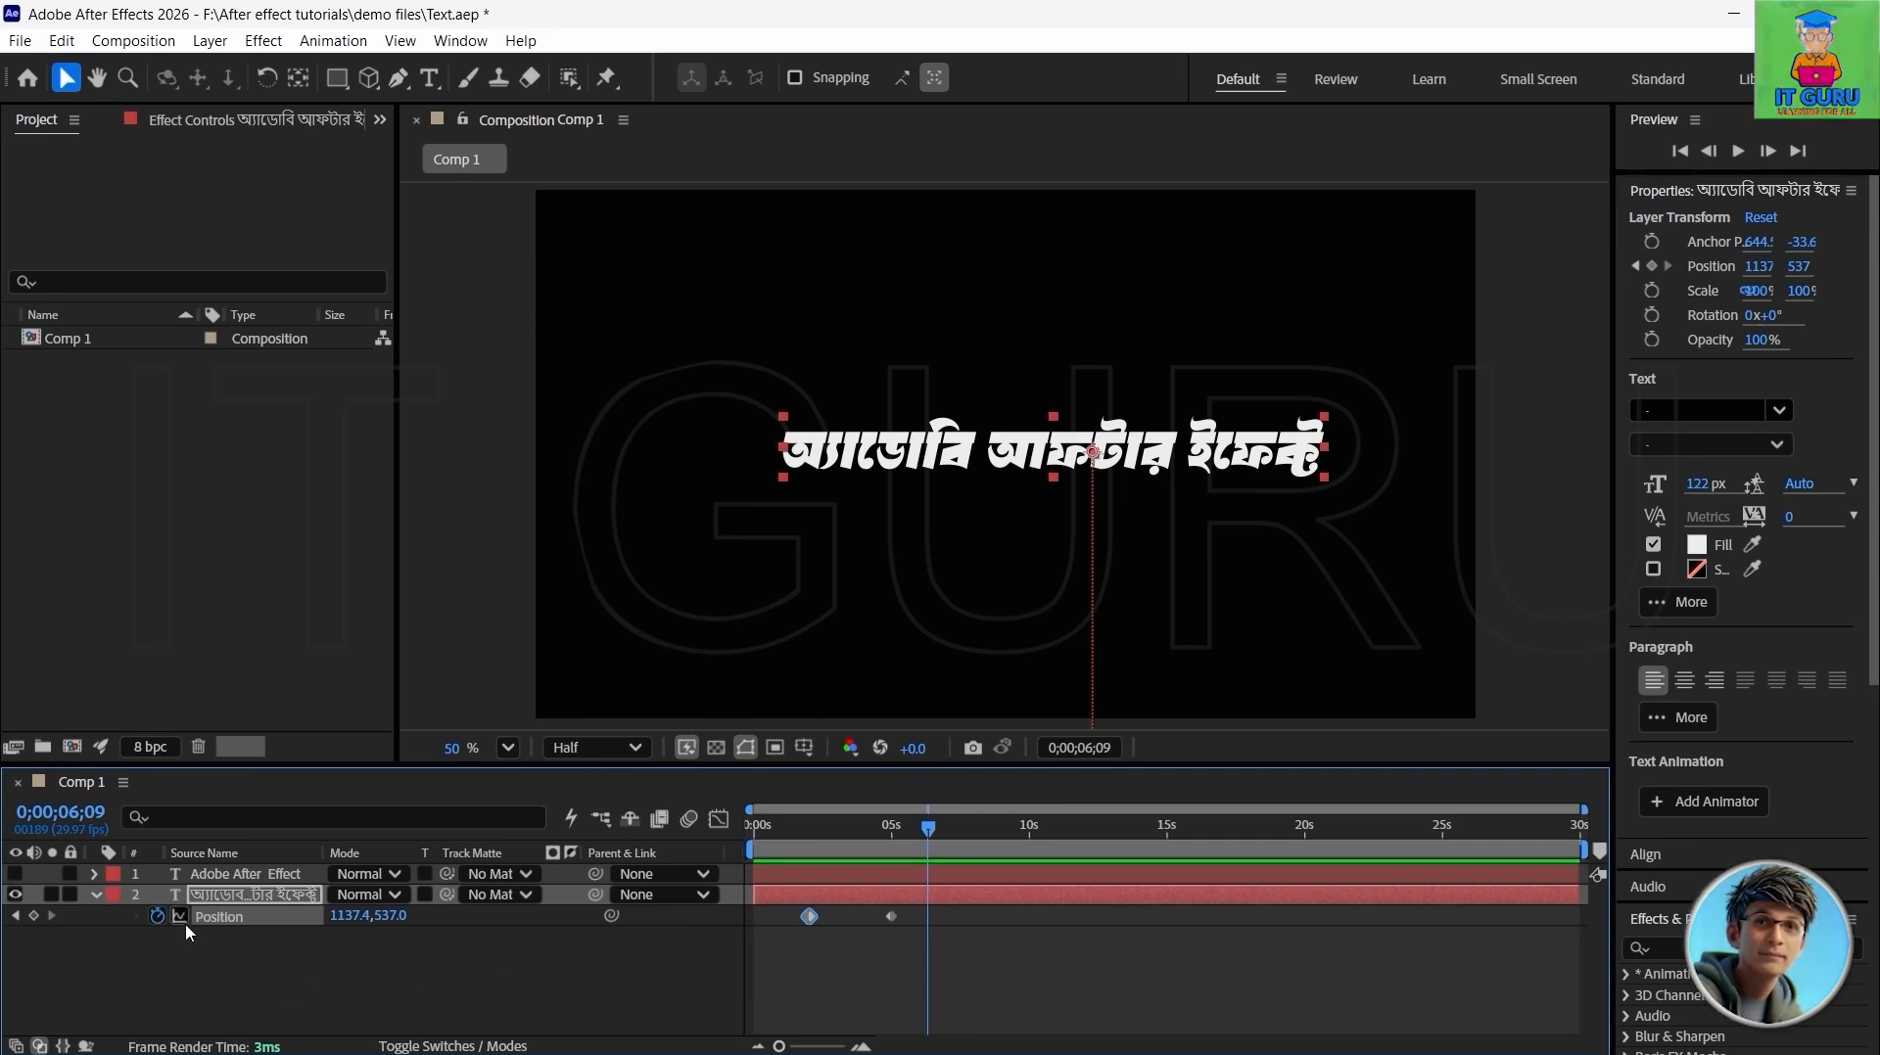
Step: Remove the Position keyframes from the Bengali text layer and add a Rotation keyframe of 0° at 0;00;04;29
click(156, 917)
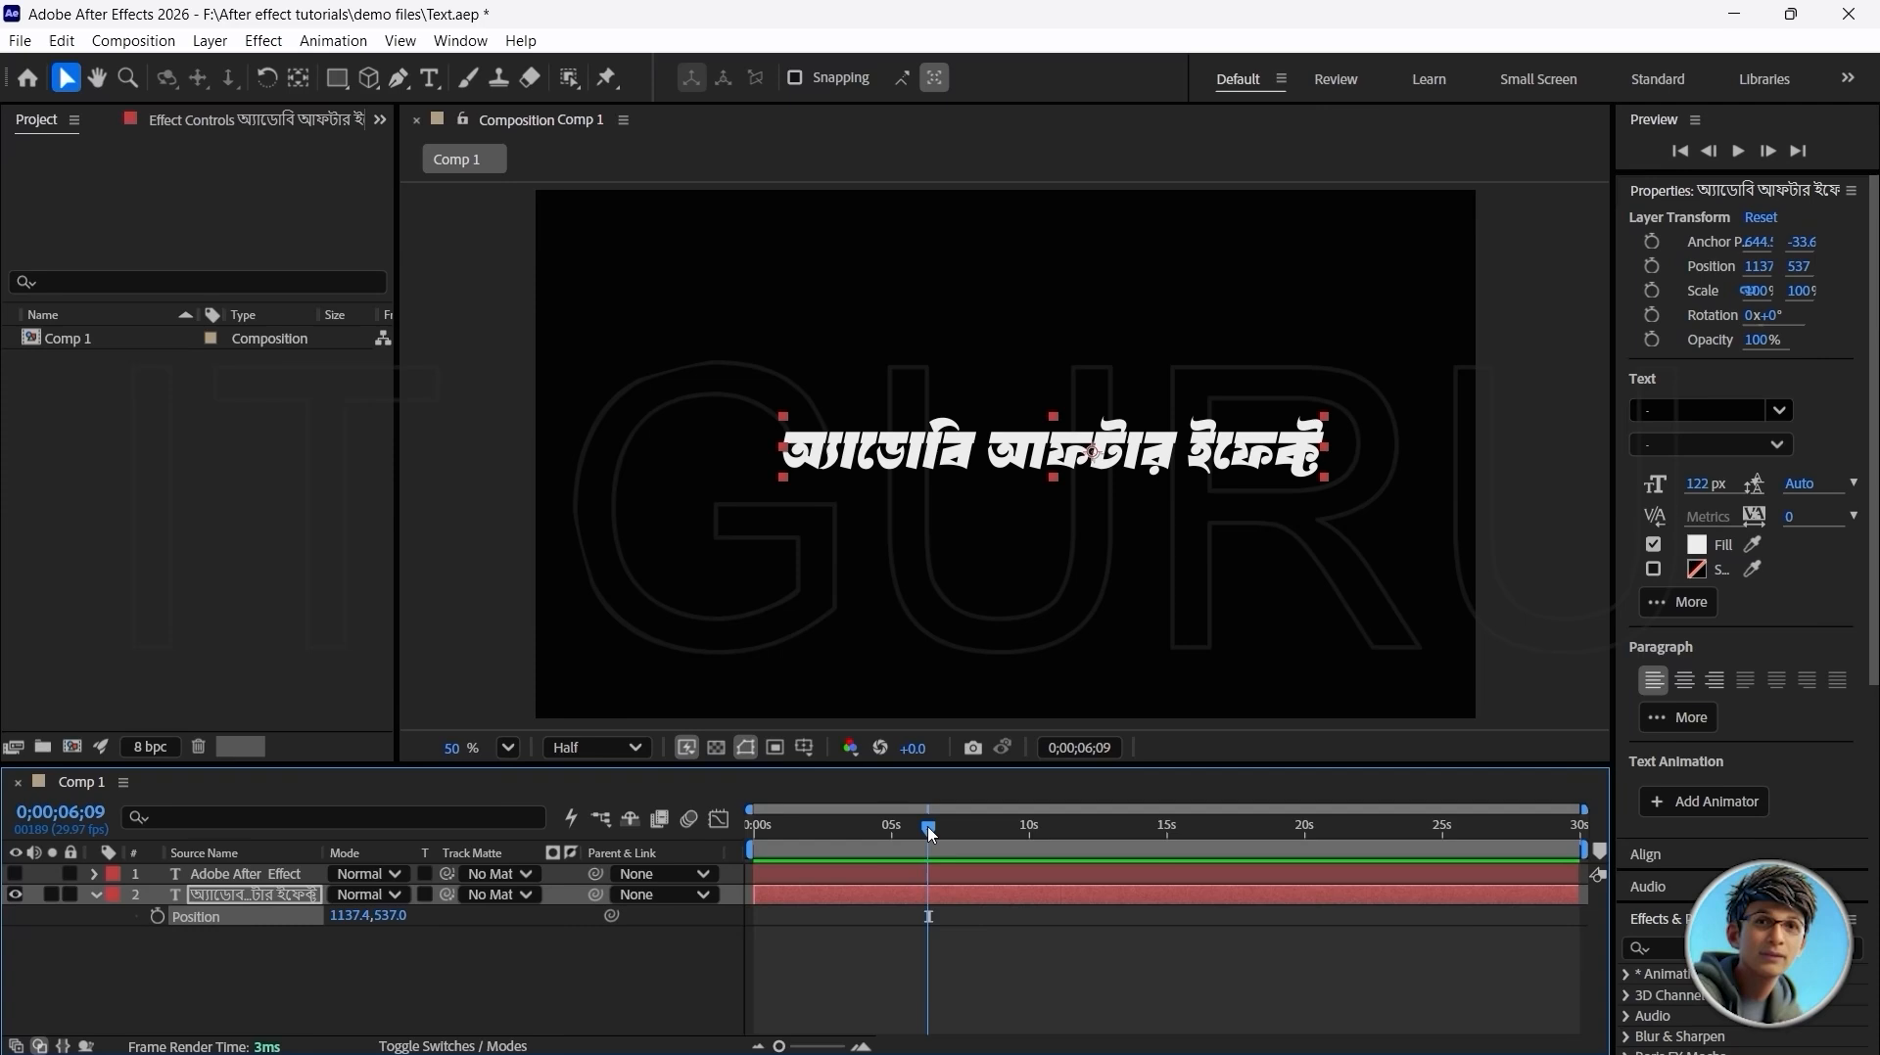
drag(930, 830, 892, 834)
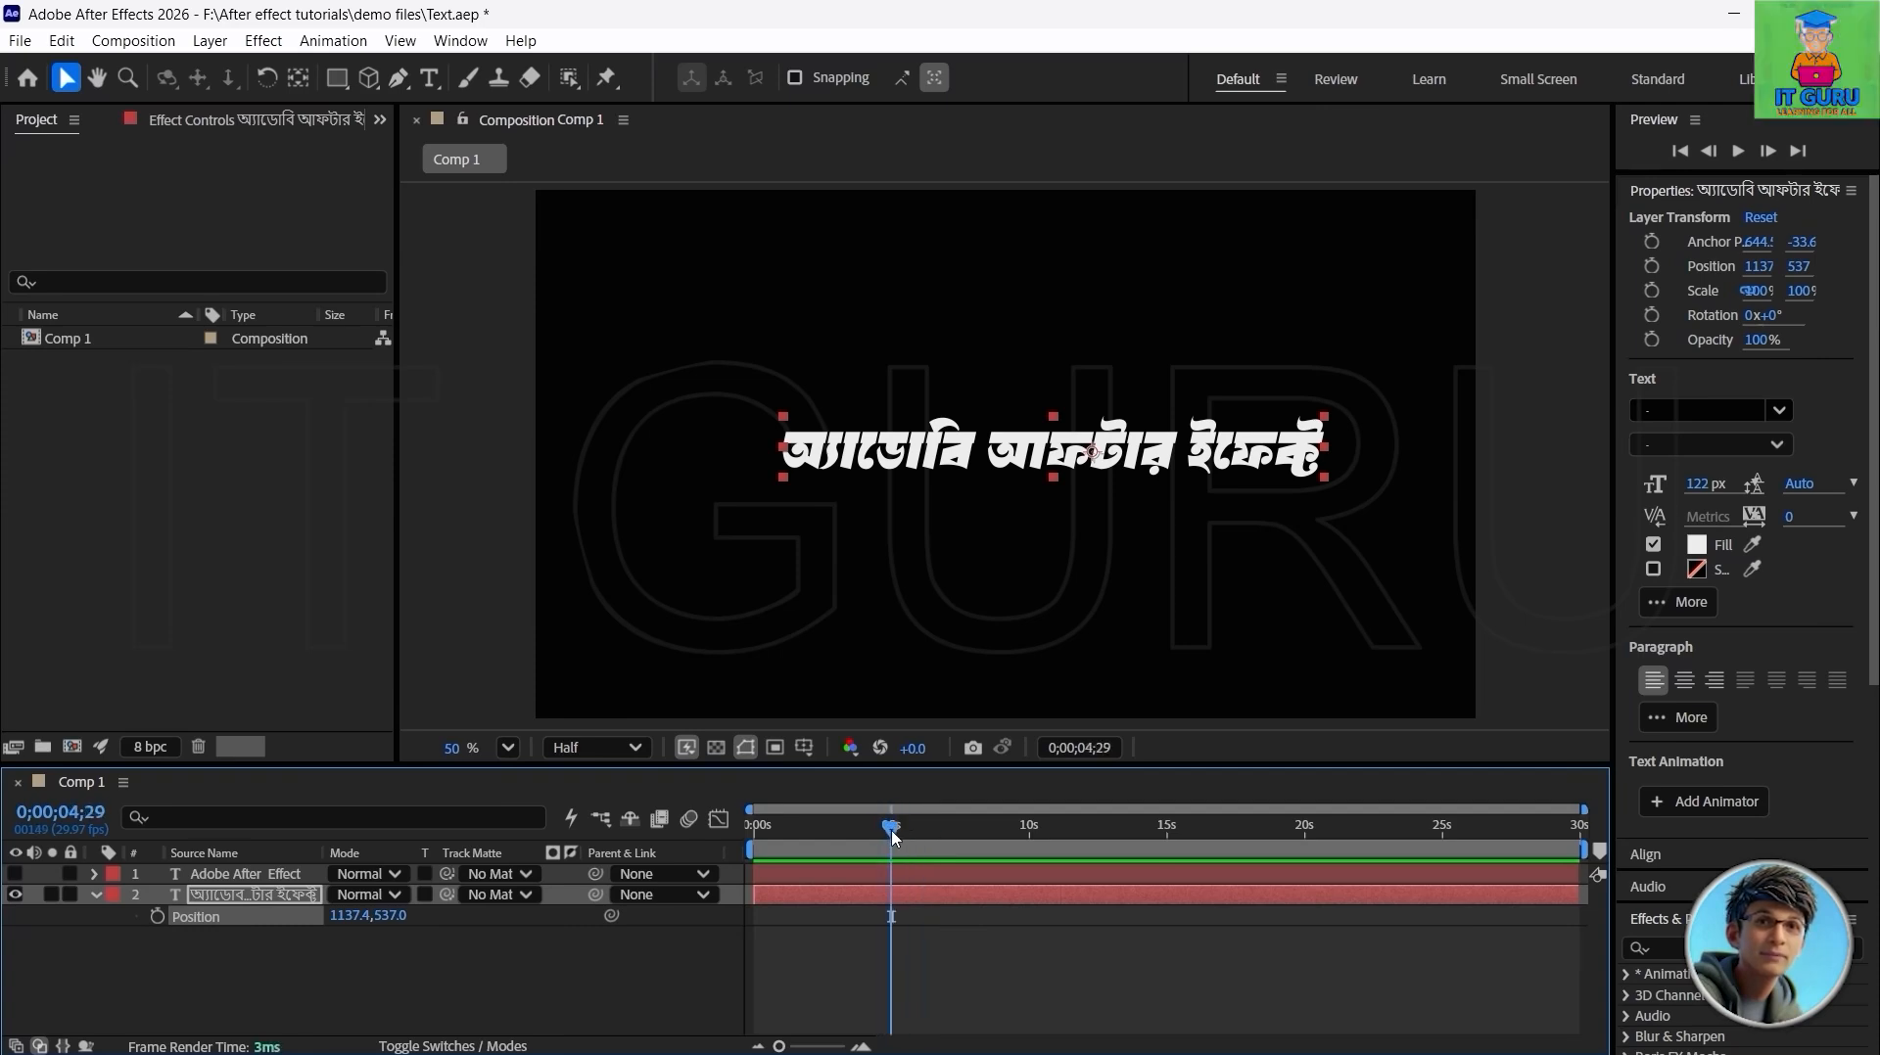
key(r)
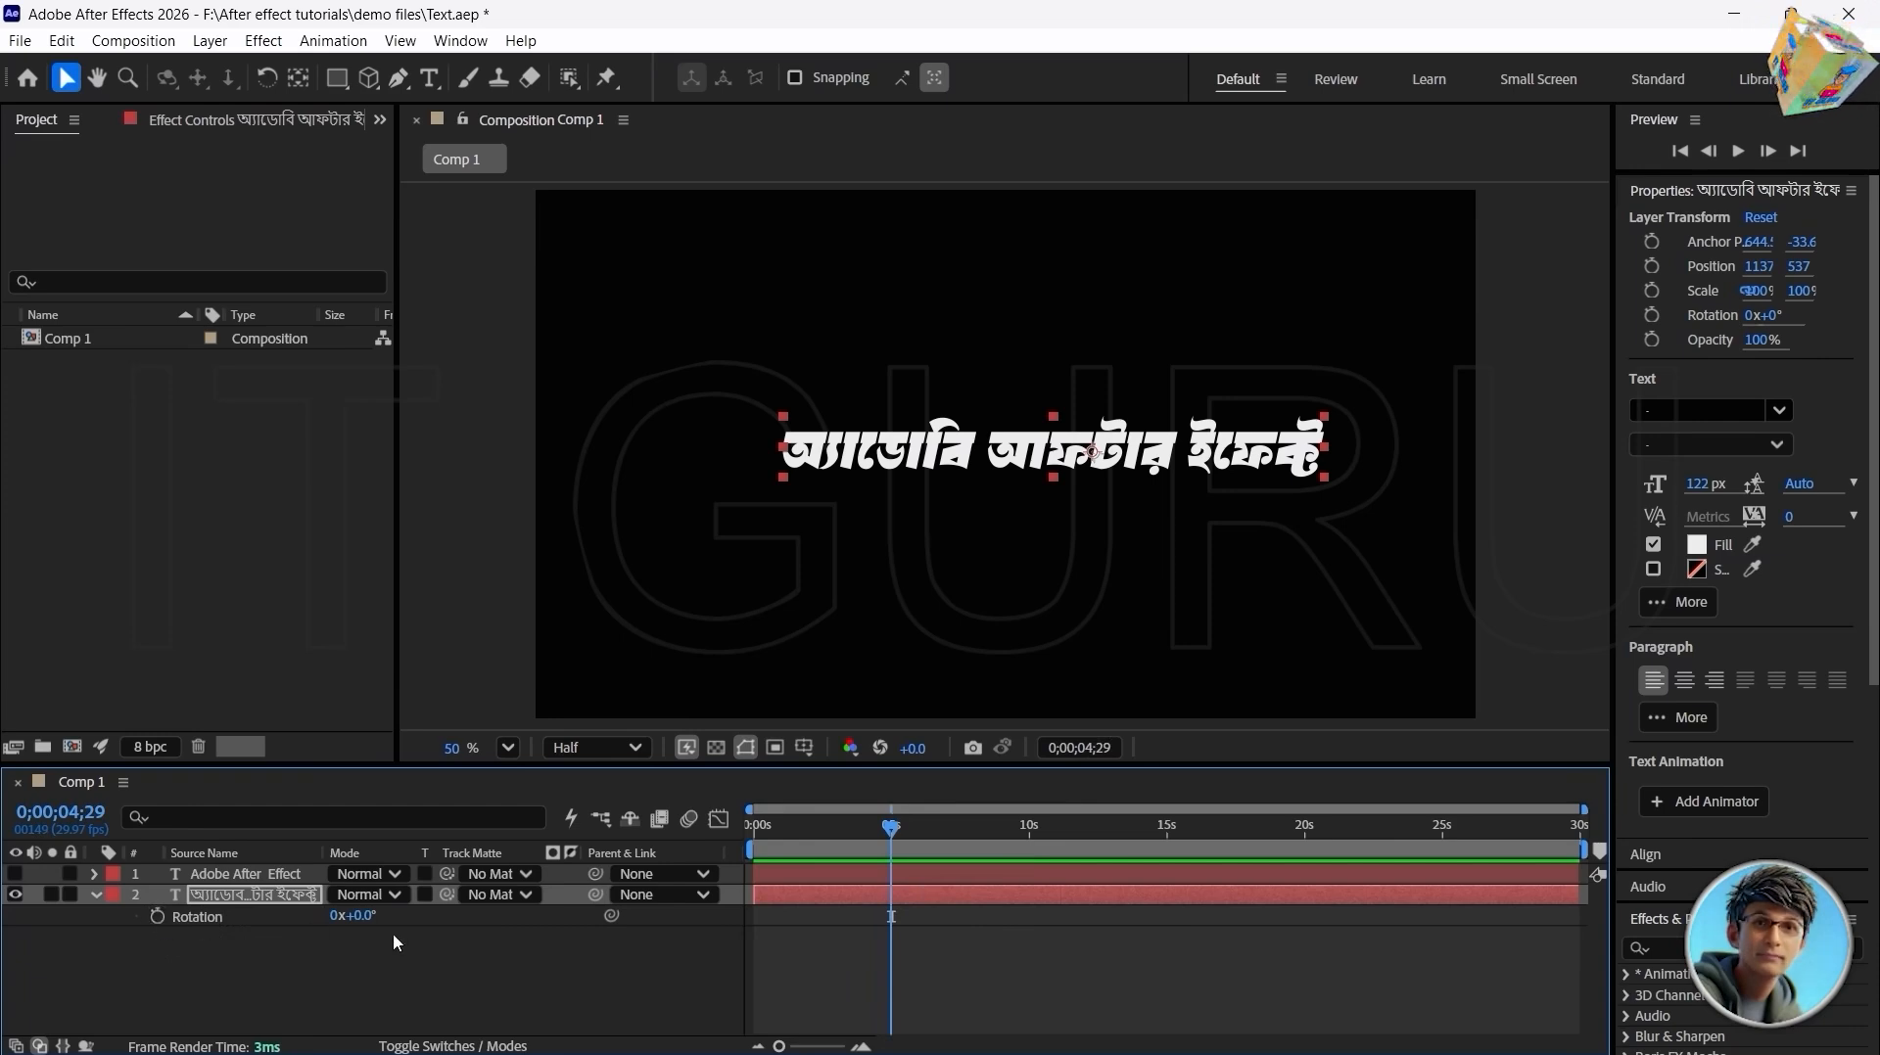
click(156, 916)
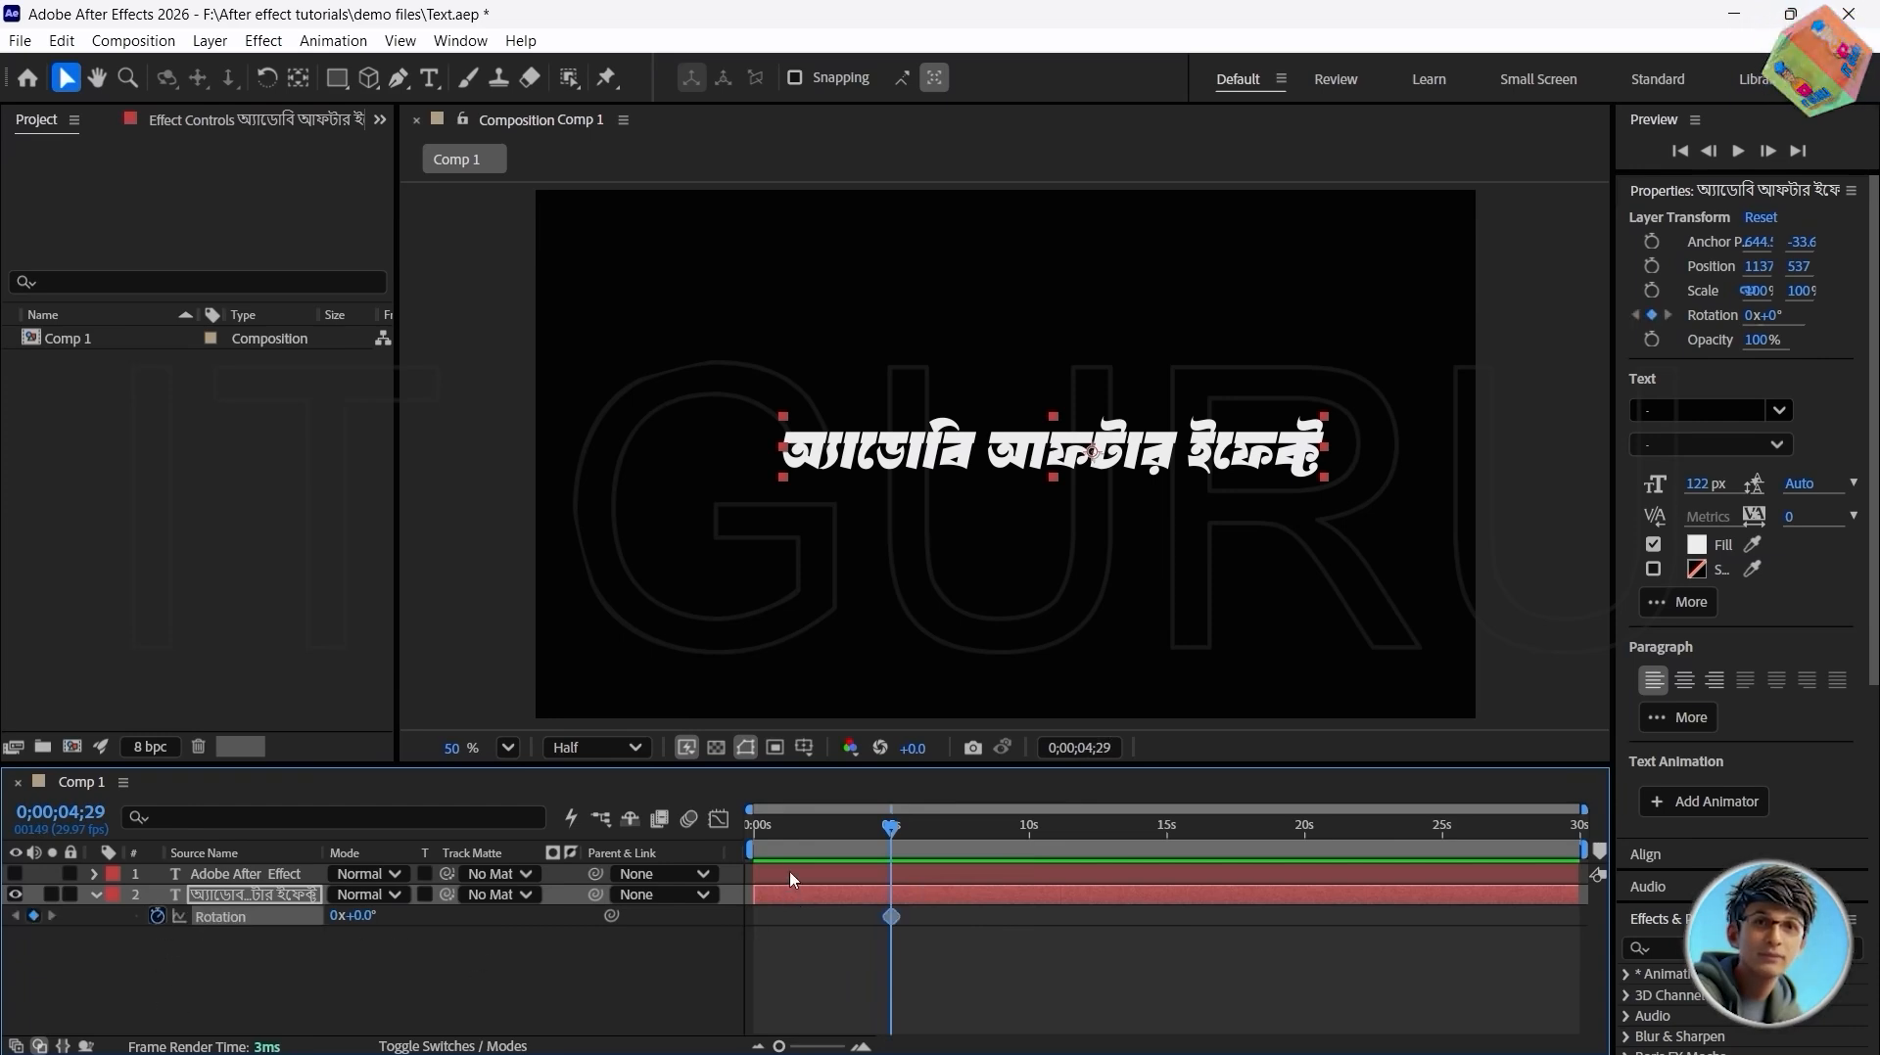
Step: Set the Bengali text's Rotation to 360° at 0;00;01;22
drag(891, 827, 802, 827)
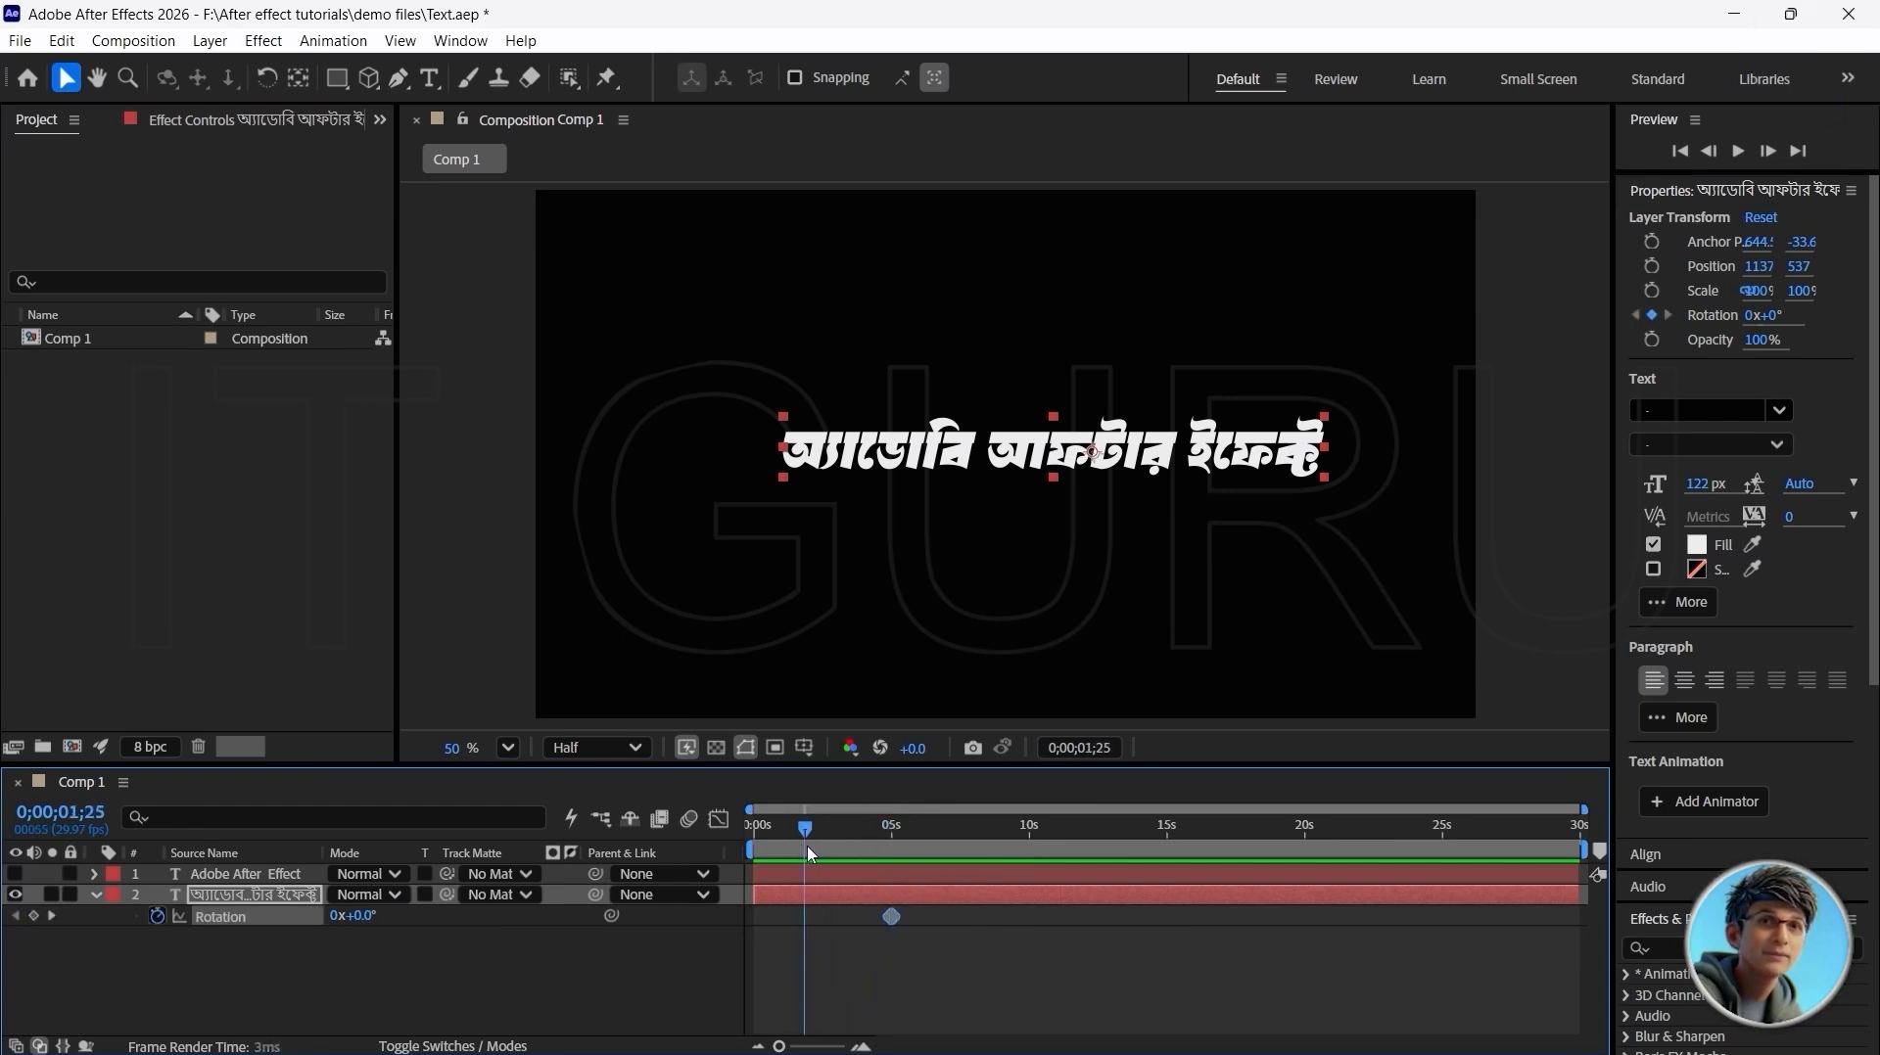
mouse_move(358, 928)
mouse_down()
mouse_move(494, 924)
mouse_move(369, 924)
mouse_up()
click(369, 917)
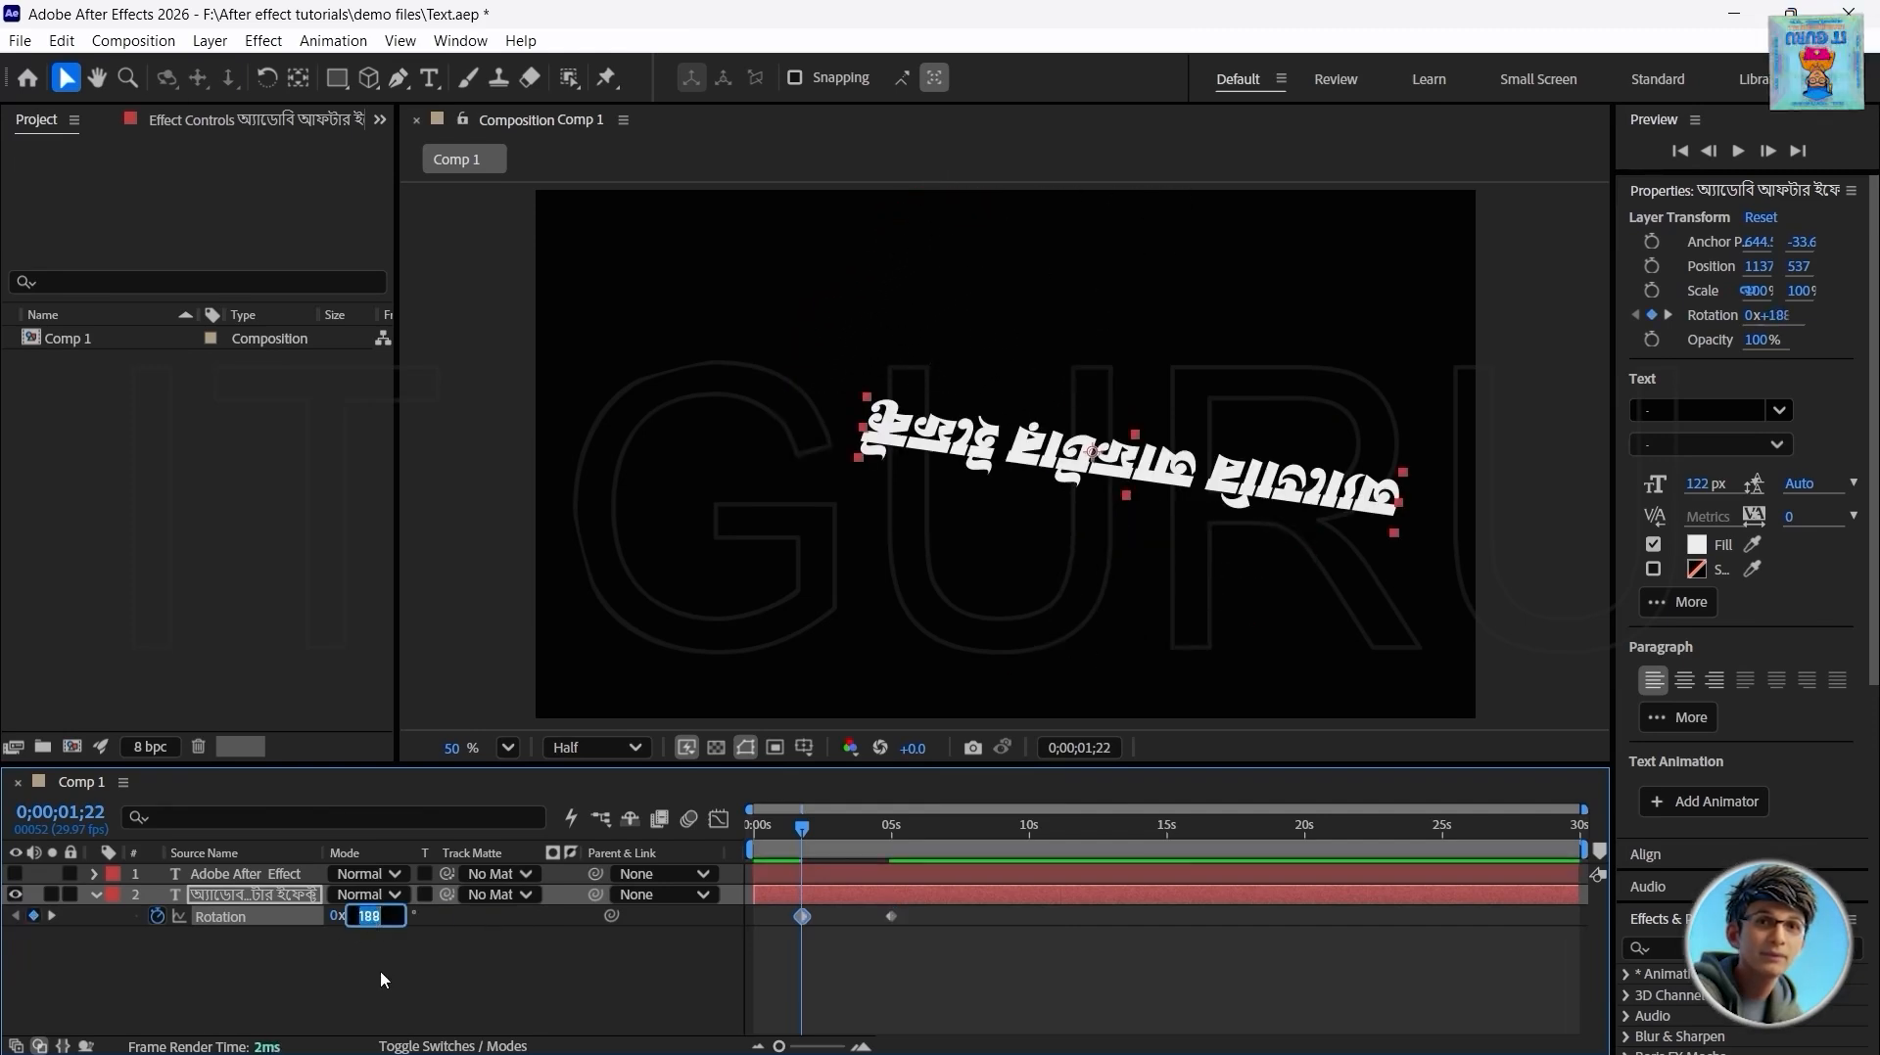
text(360)
key(Return)
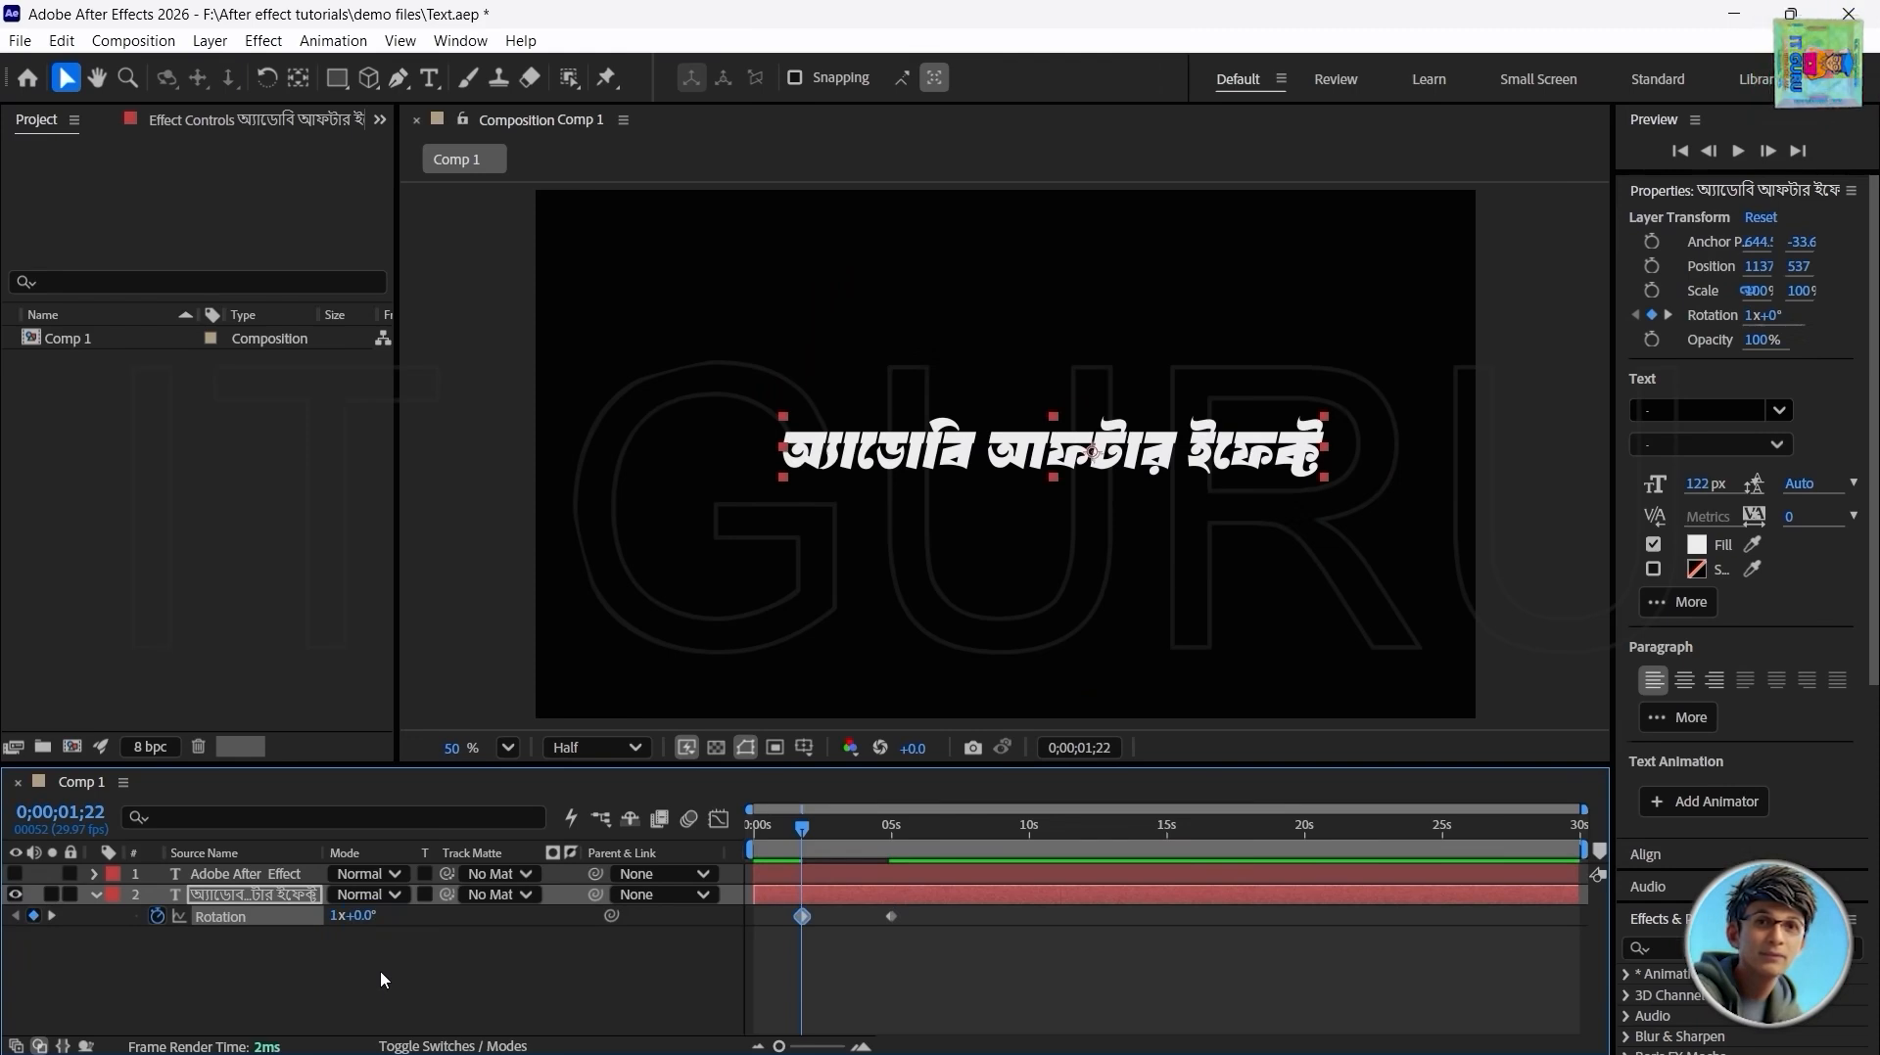
Step: Preview the Bengali text's rotation animation from 0;00;00;00
drag(801, 828, 746, 830)
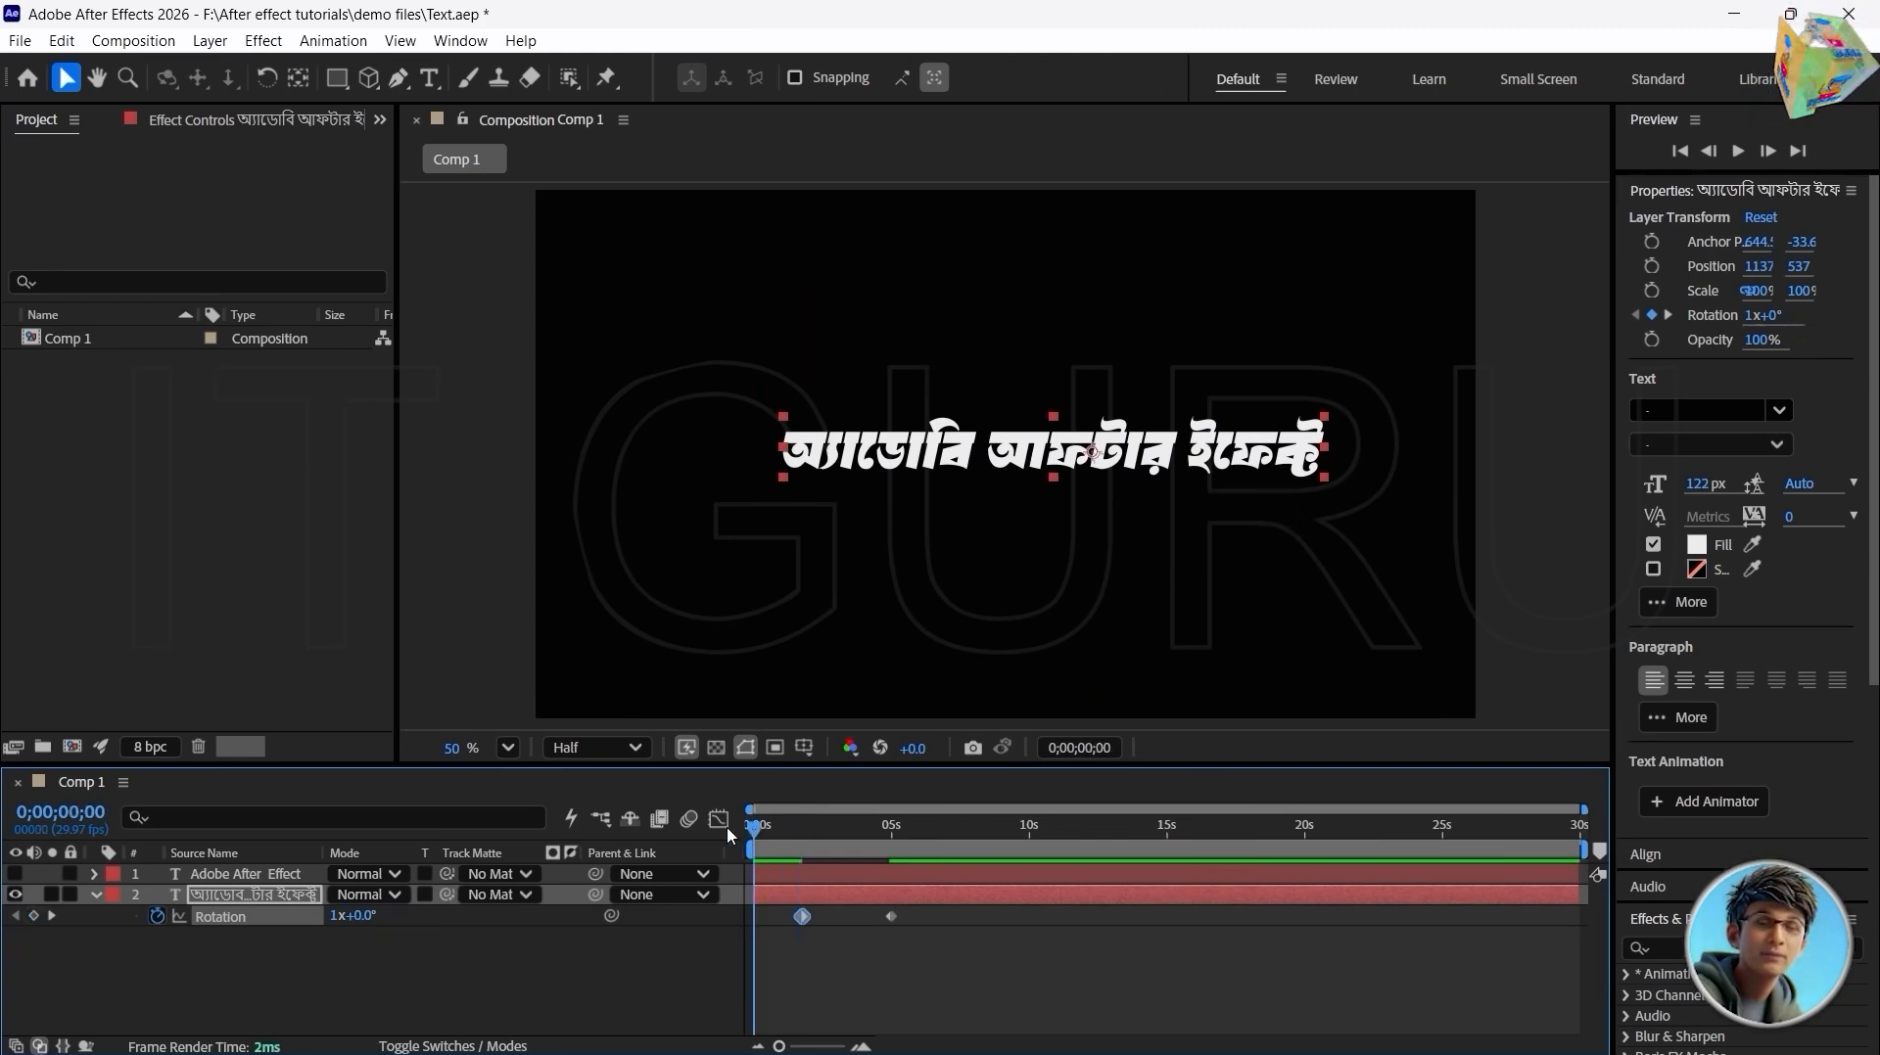
key(space)
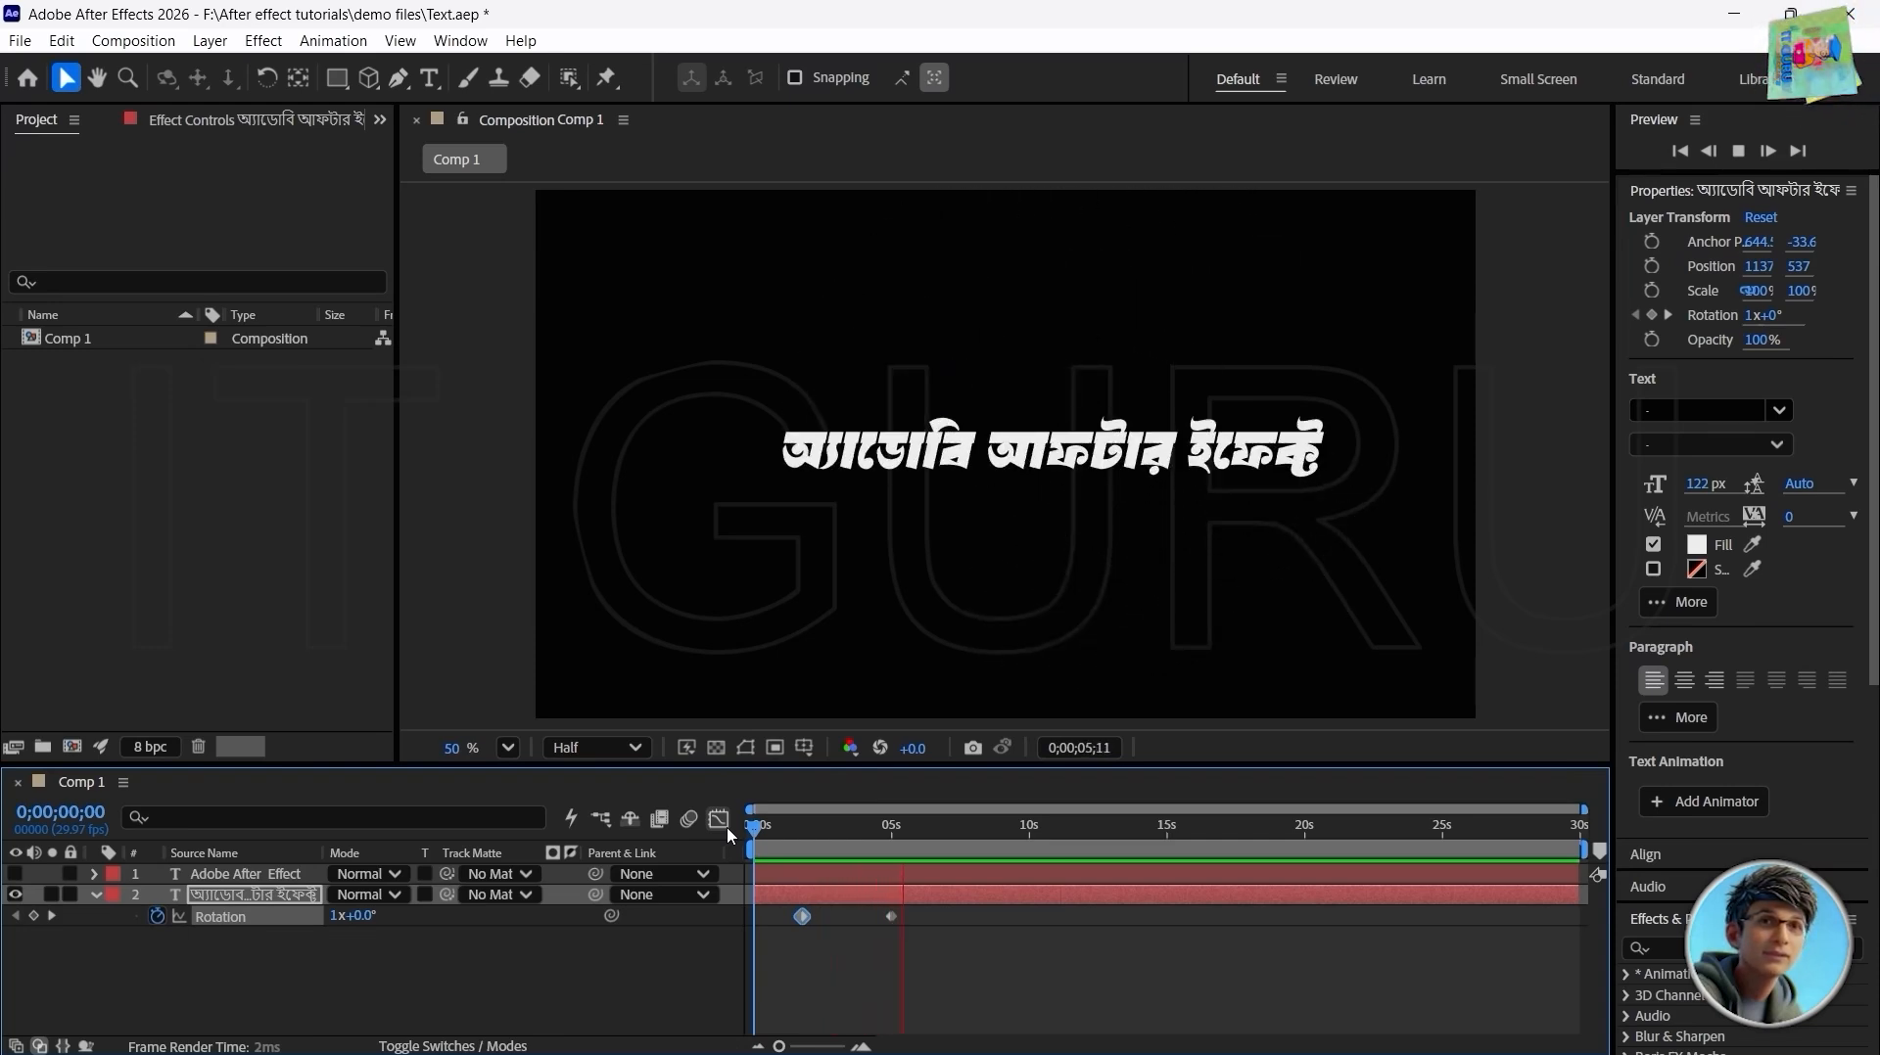
key(space)
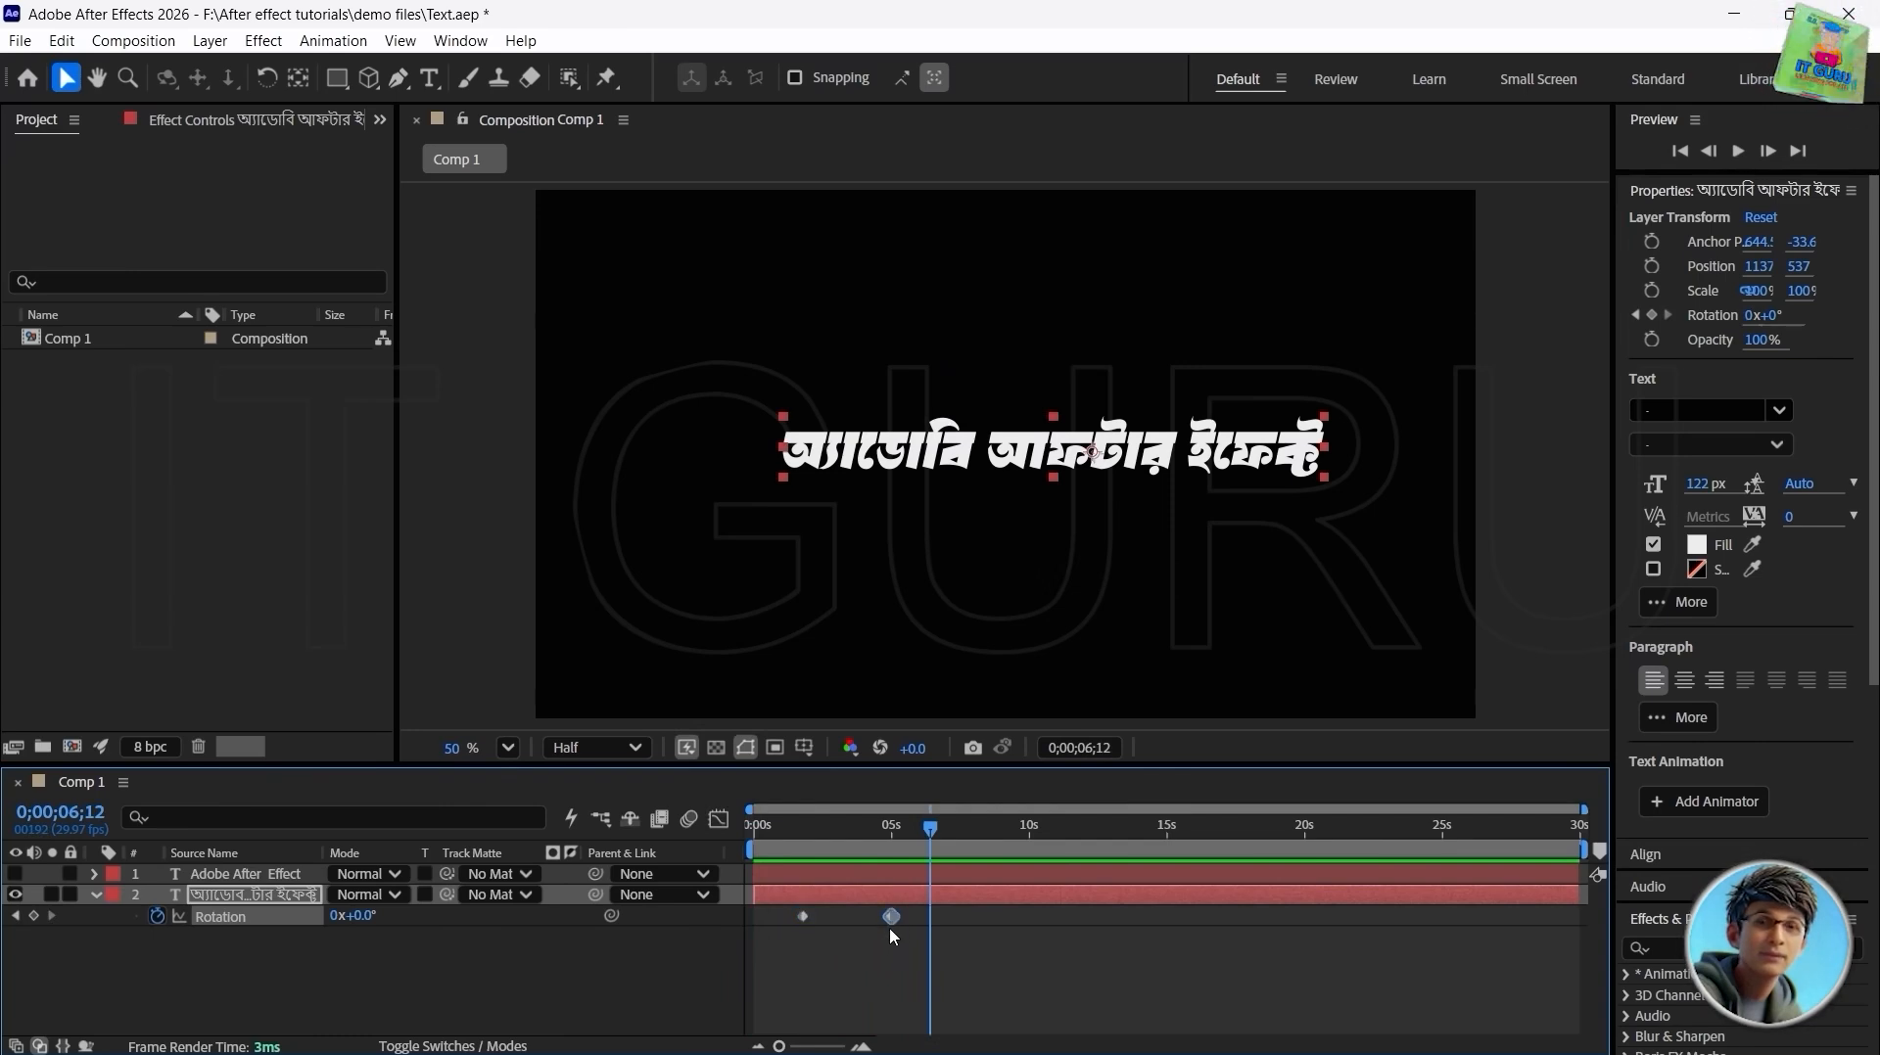
Step: Move the Bengali text's ending Rotation keyframe earlier to about 3 seconds and preview the faster spin from 0;00;00;15
drag(892, 920, 837, 925)
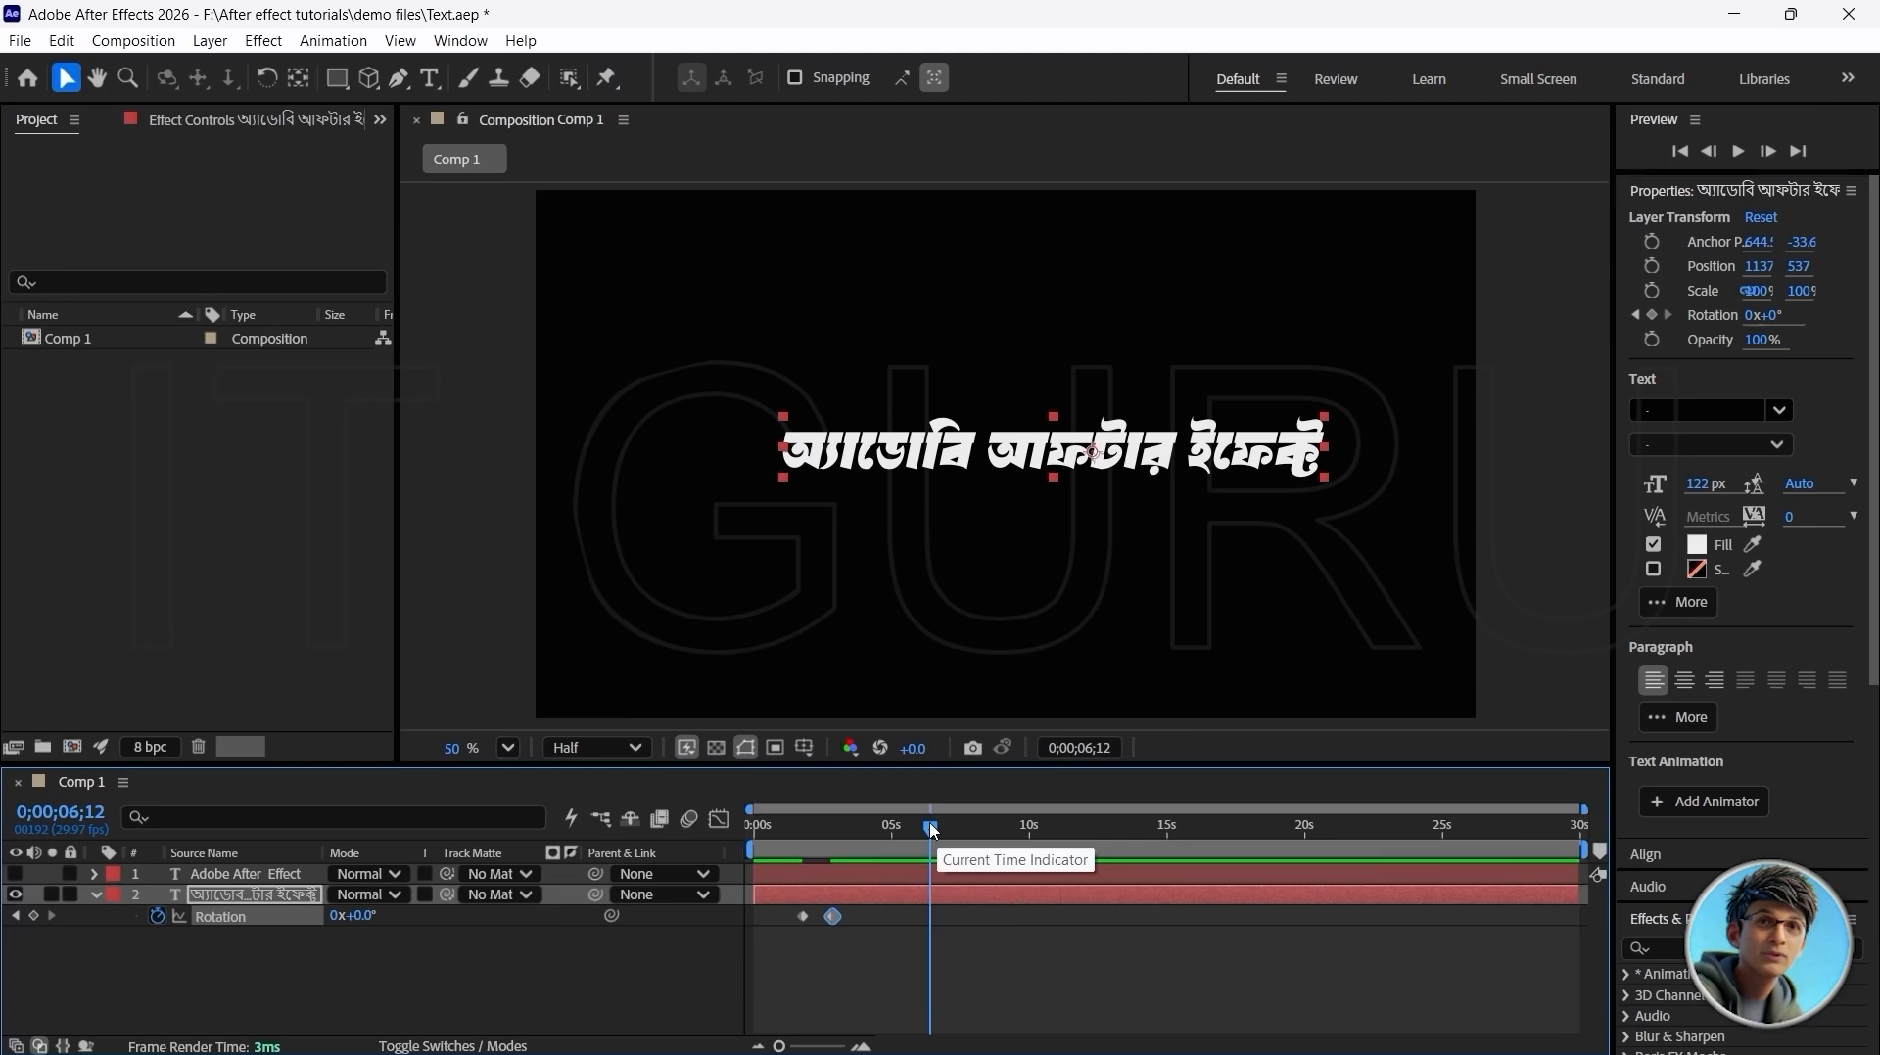
drag(930, 830, 768, 844)
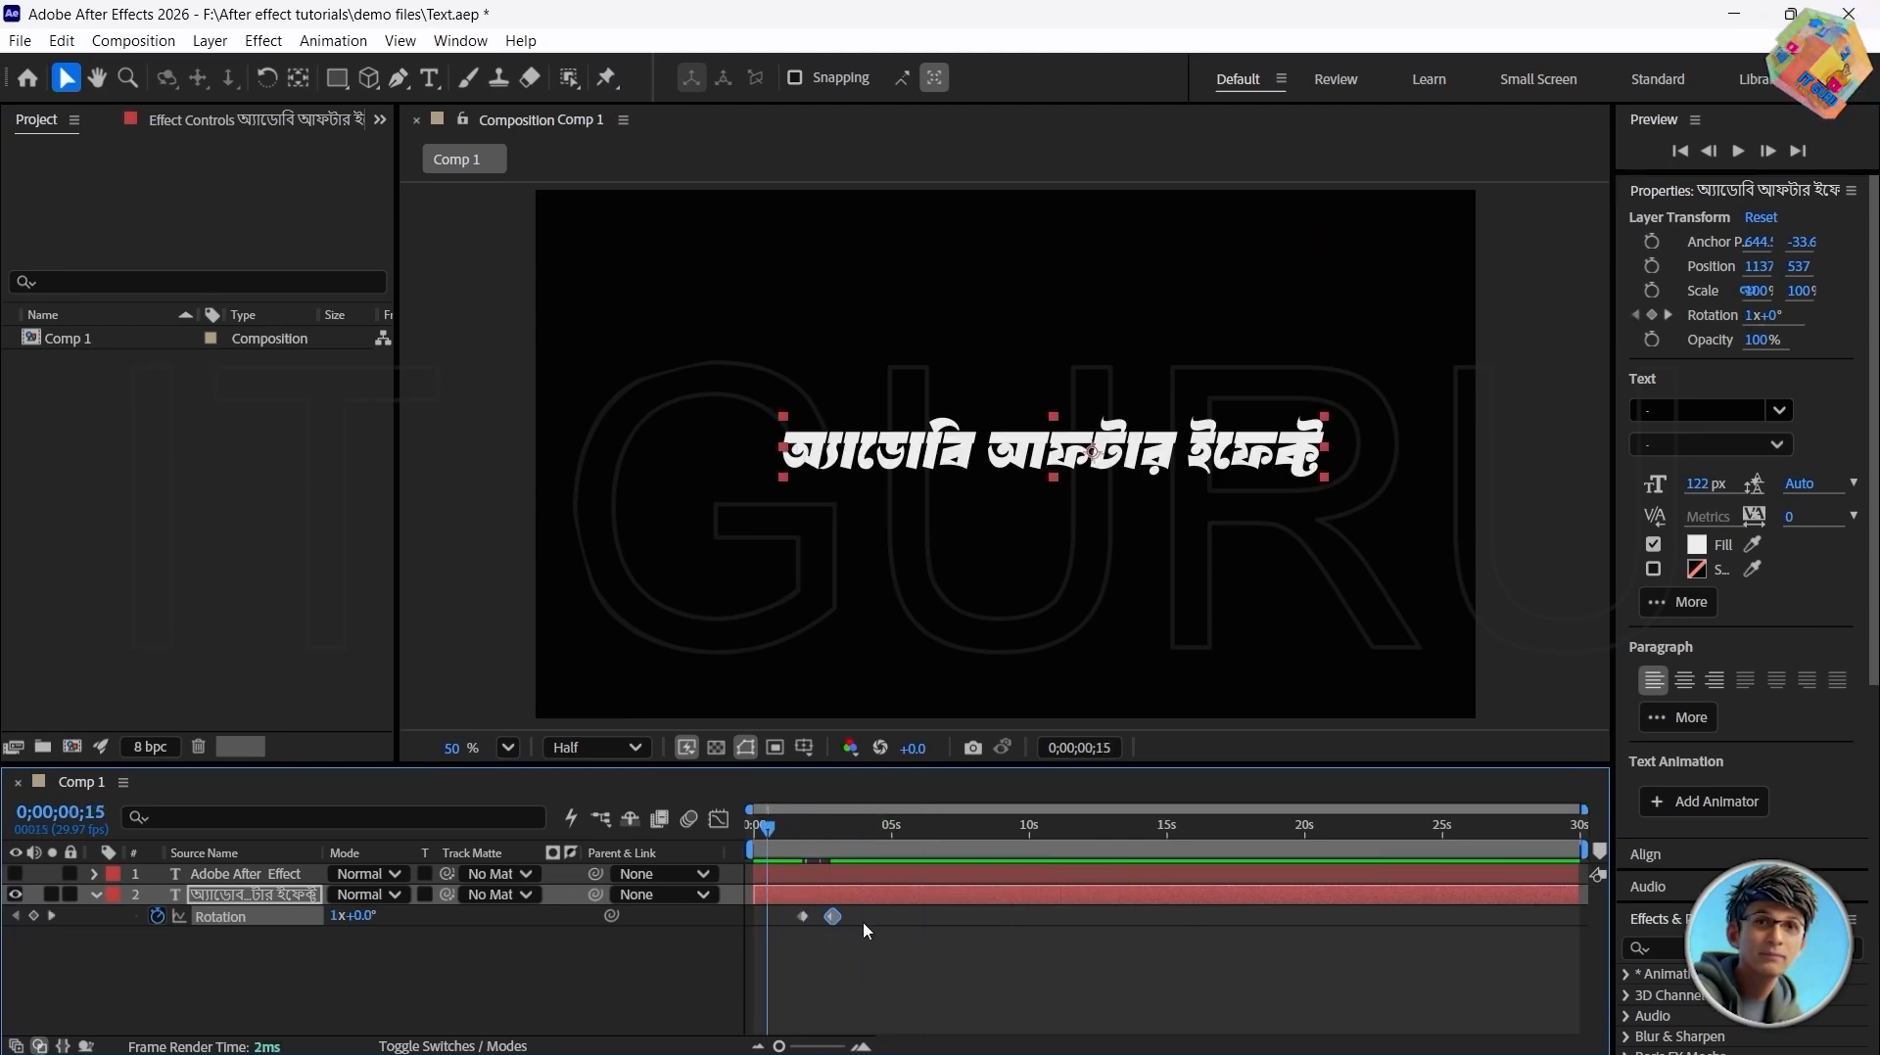
key(space)
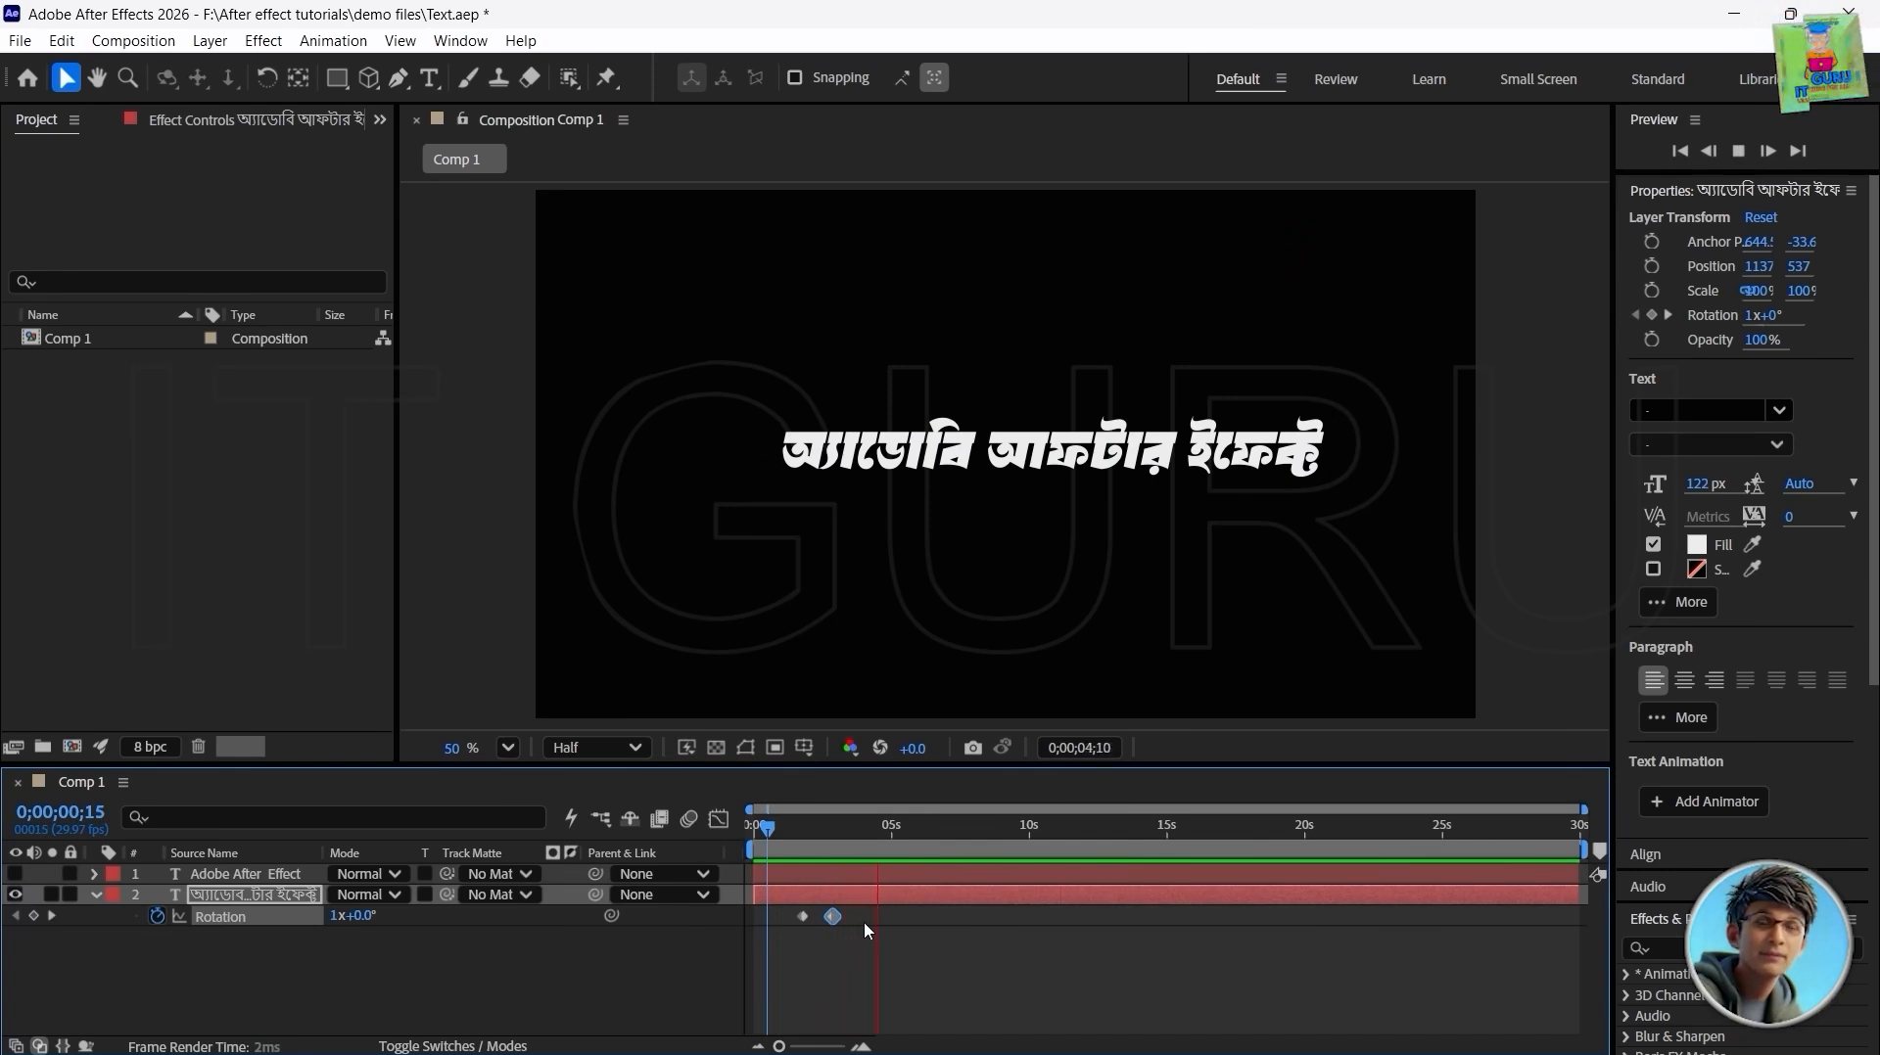
key(space)
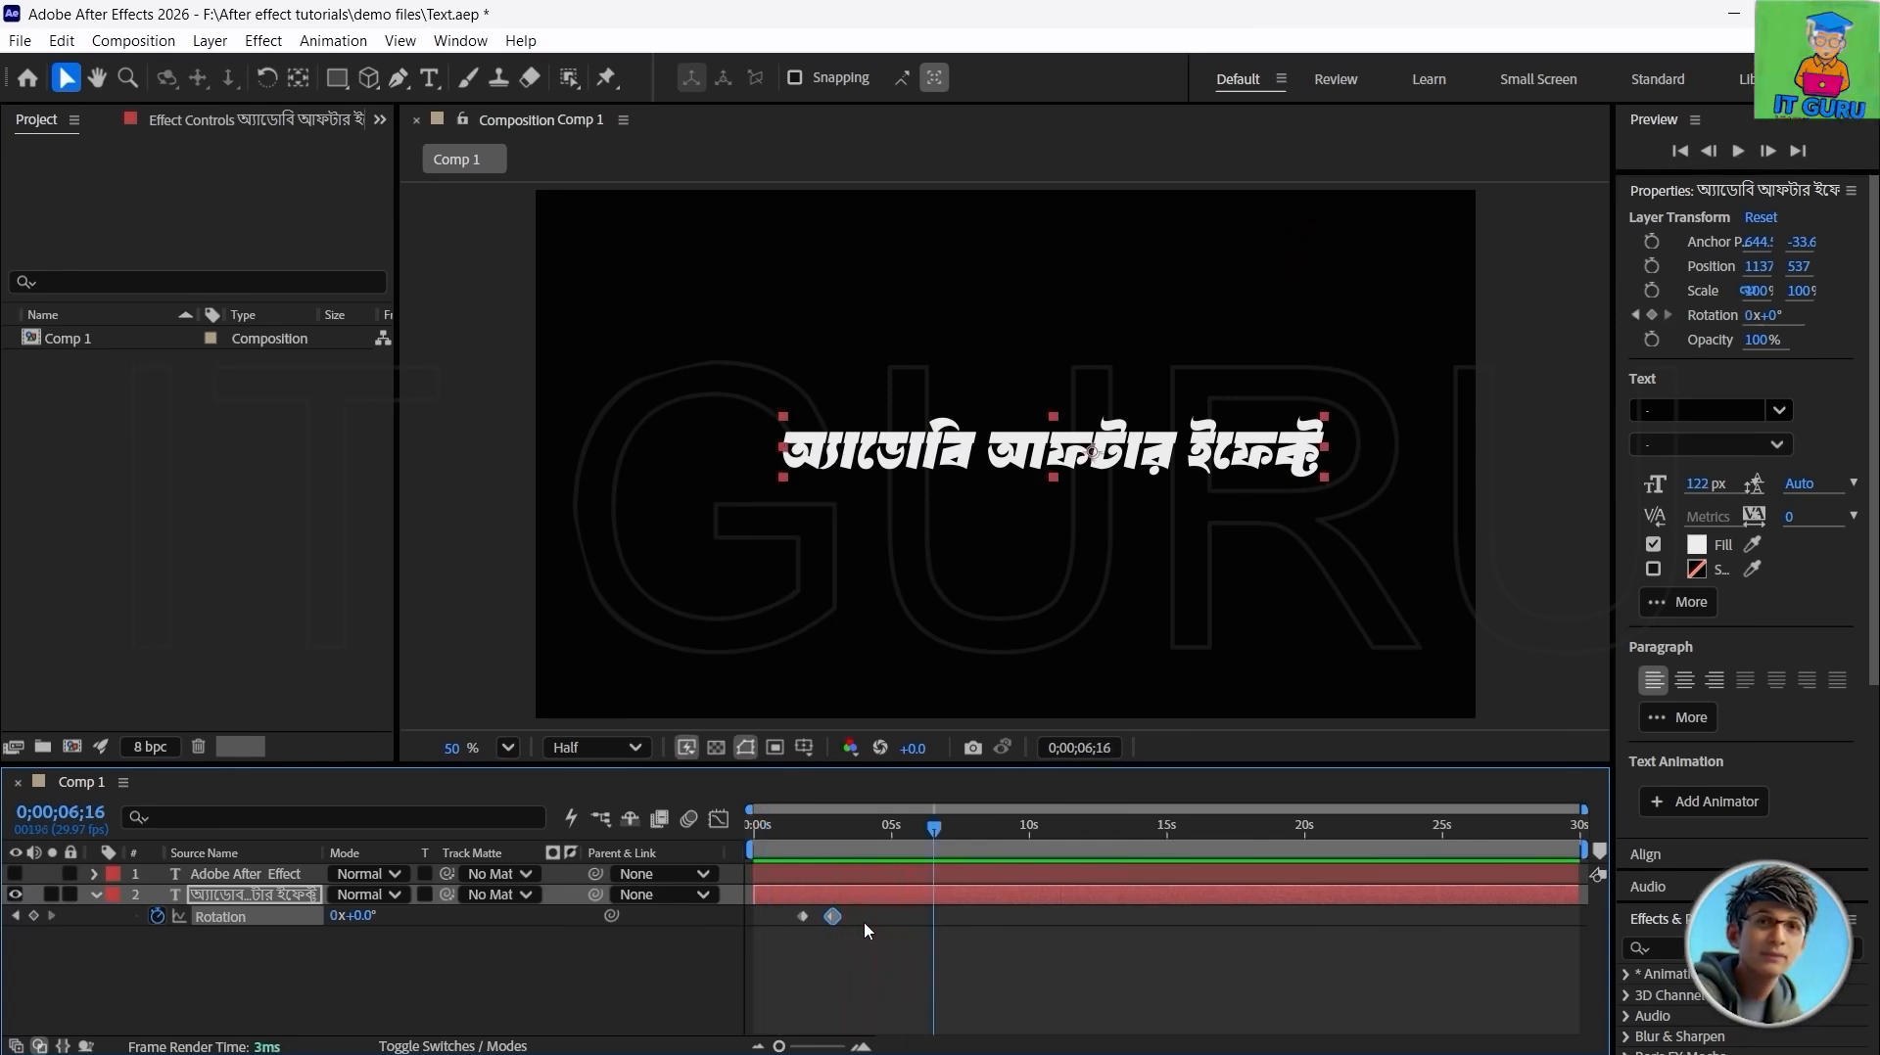